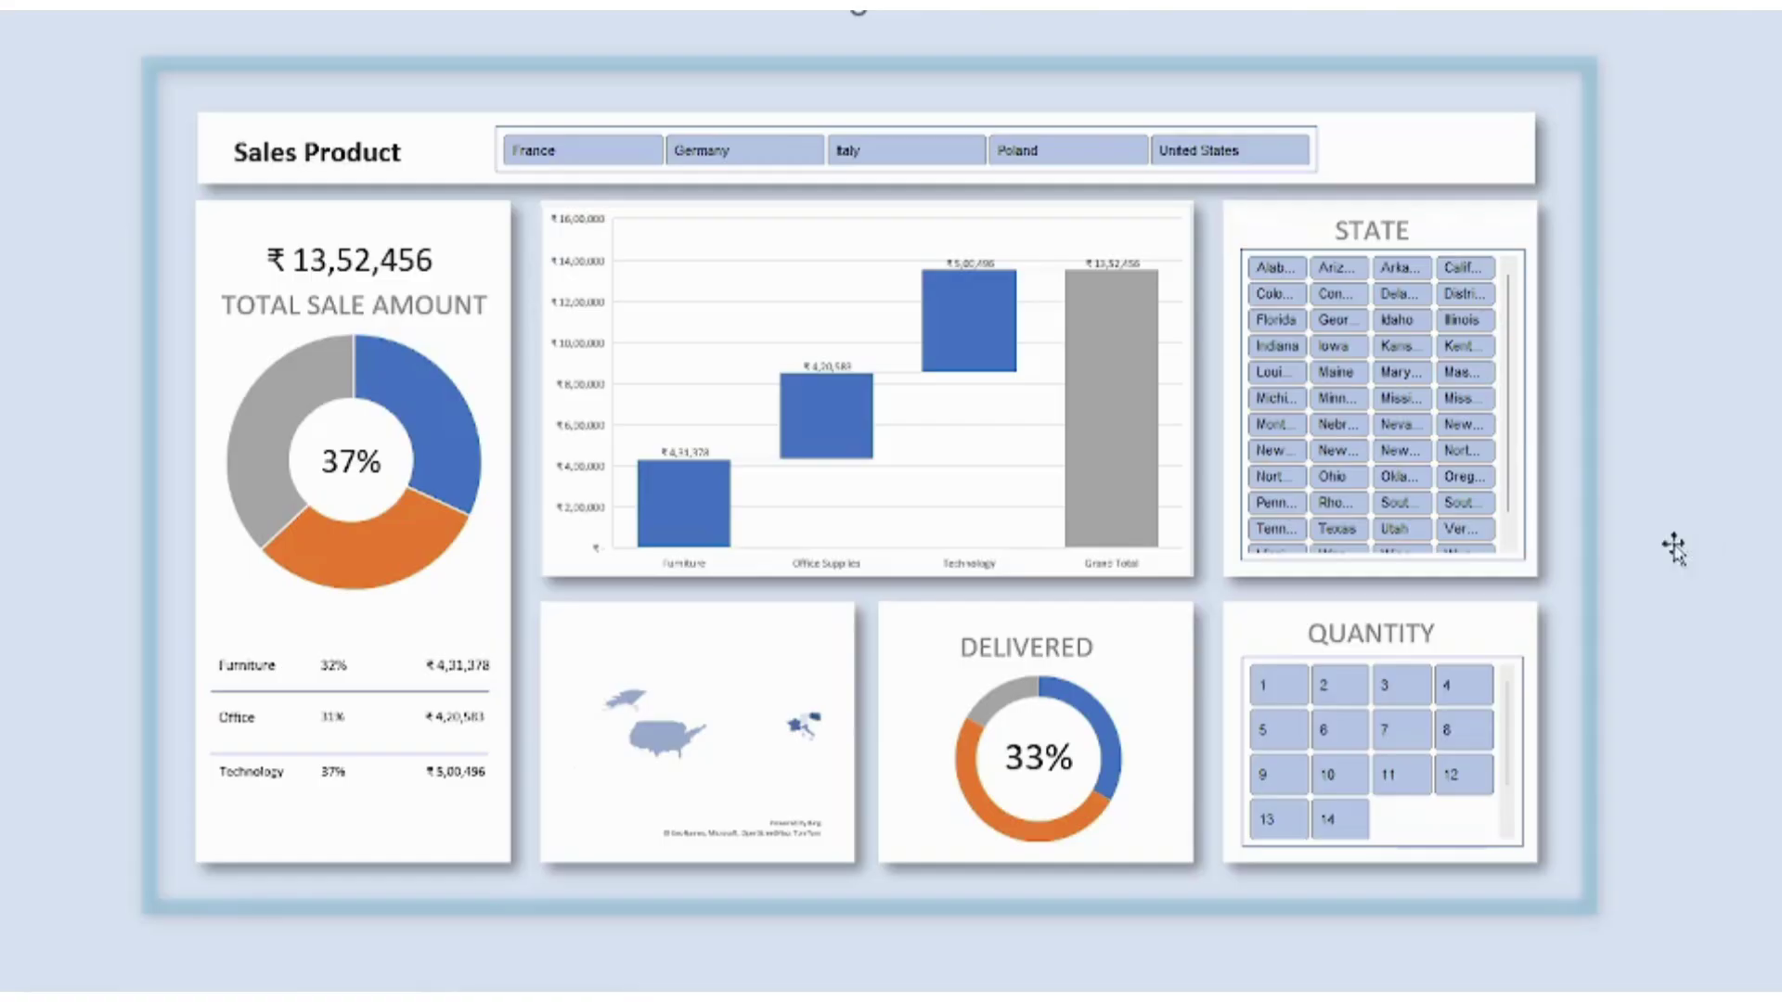
Try the slicers, picking Alabama, Iowa, quantity 2, quantity 7, then Georgia.
{"action": "left_click", "coordinate": [1271, 269]}
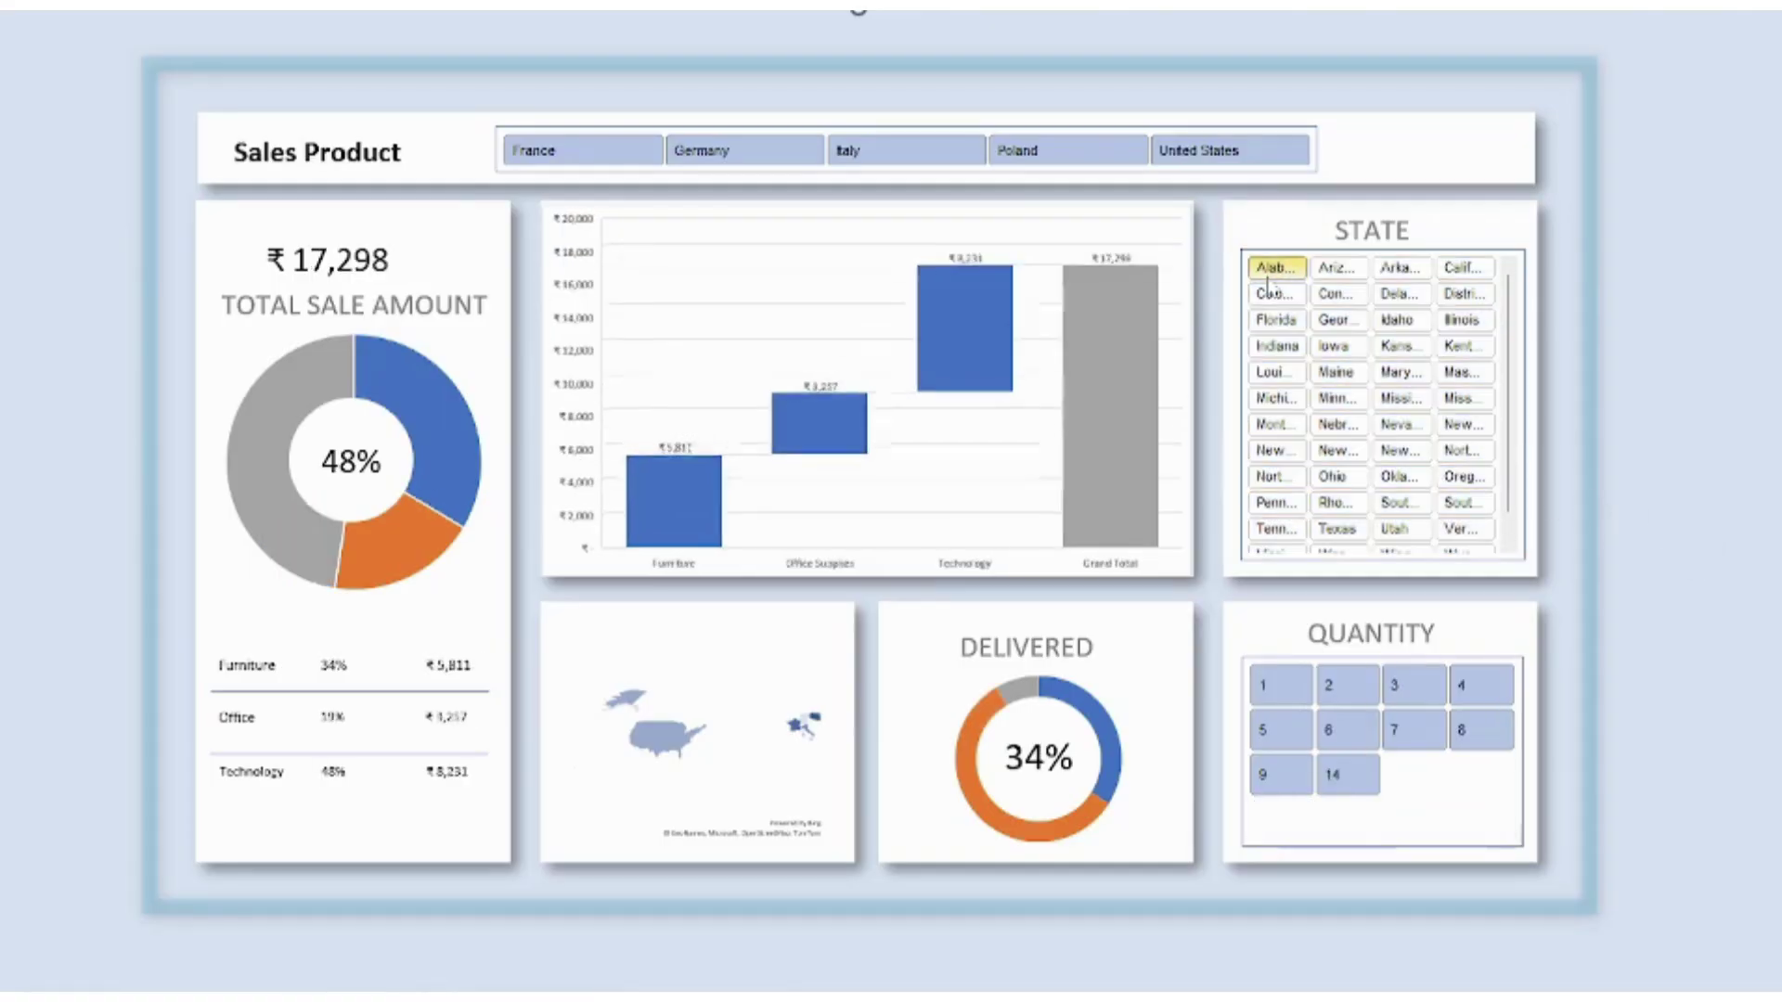
{"action": "left_click", "coordinate": [1327, 355]}
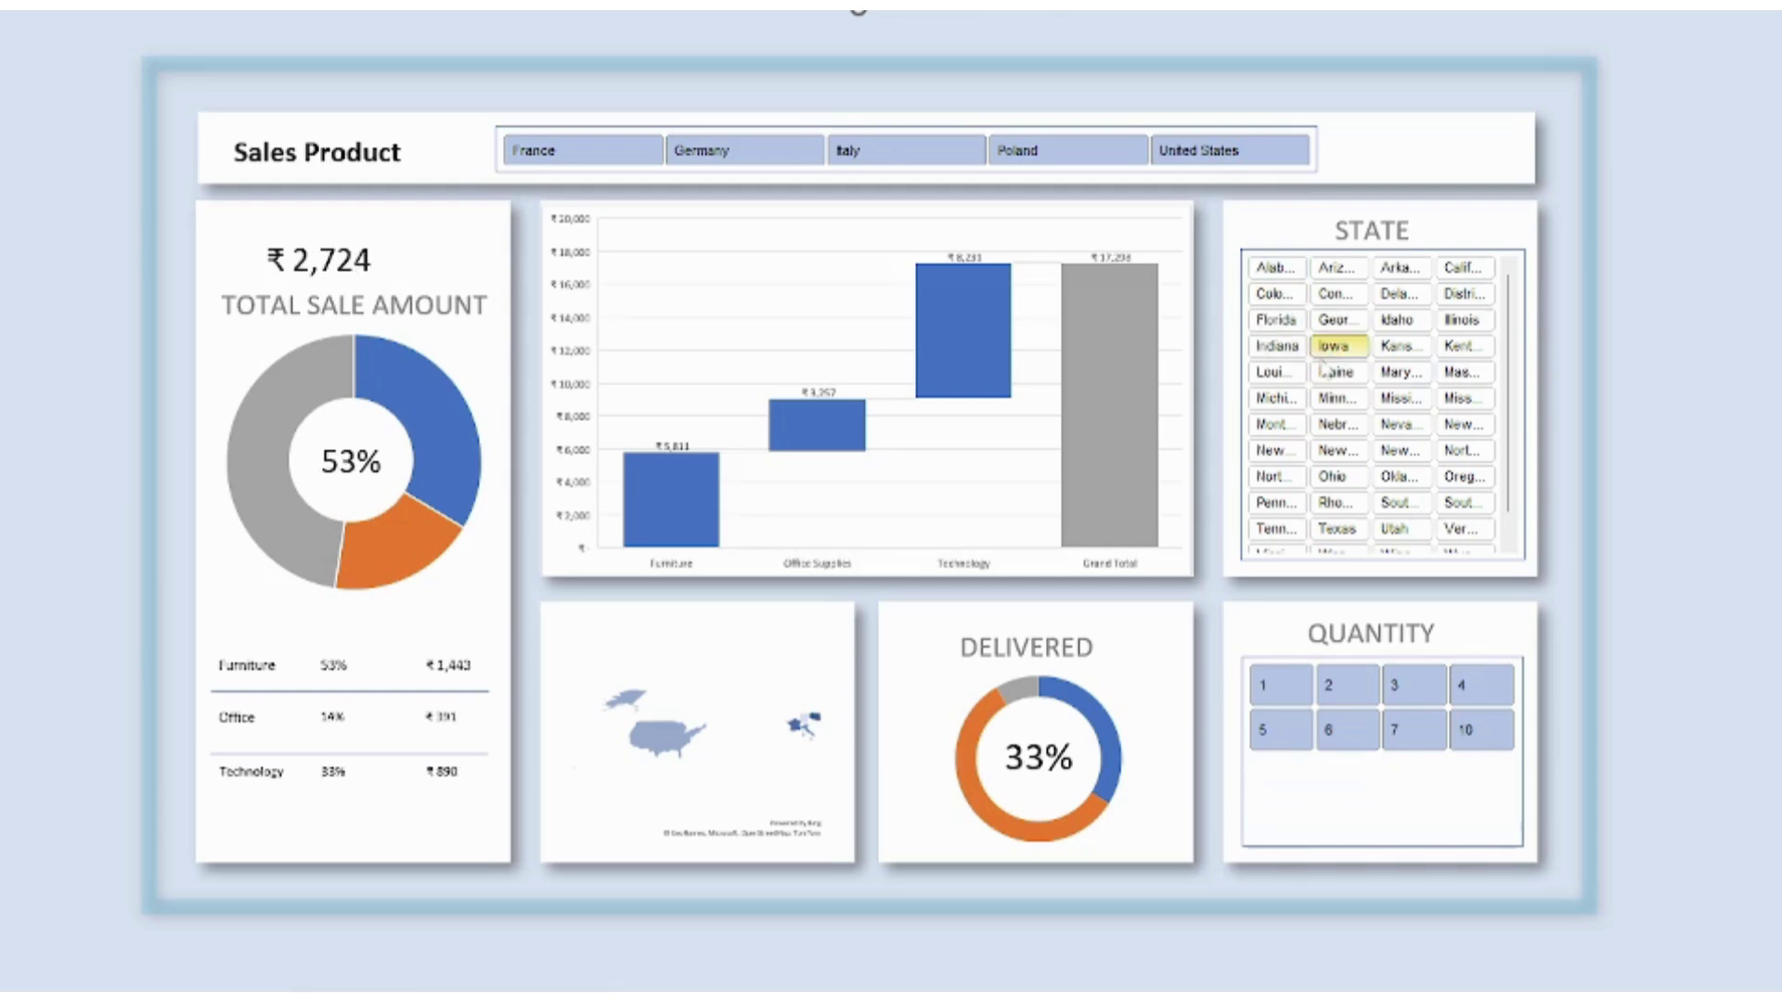
{"action": "left_click", "coordinate": [1332, 713]}
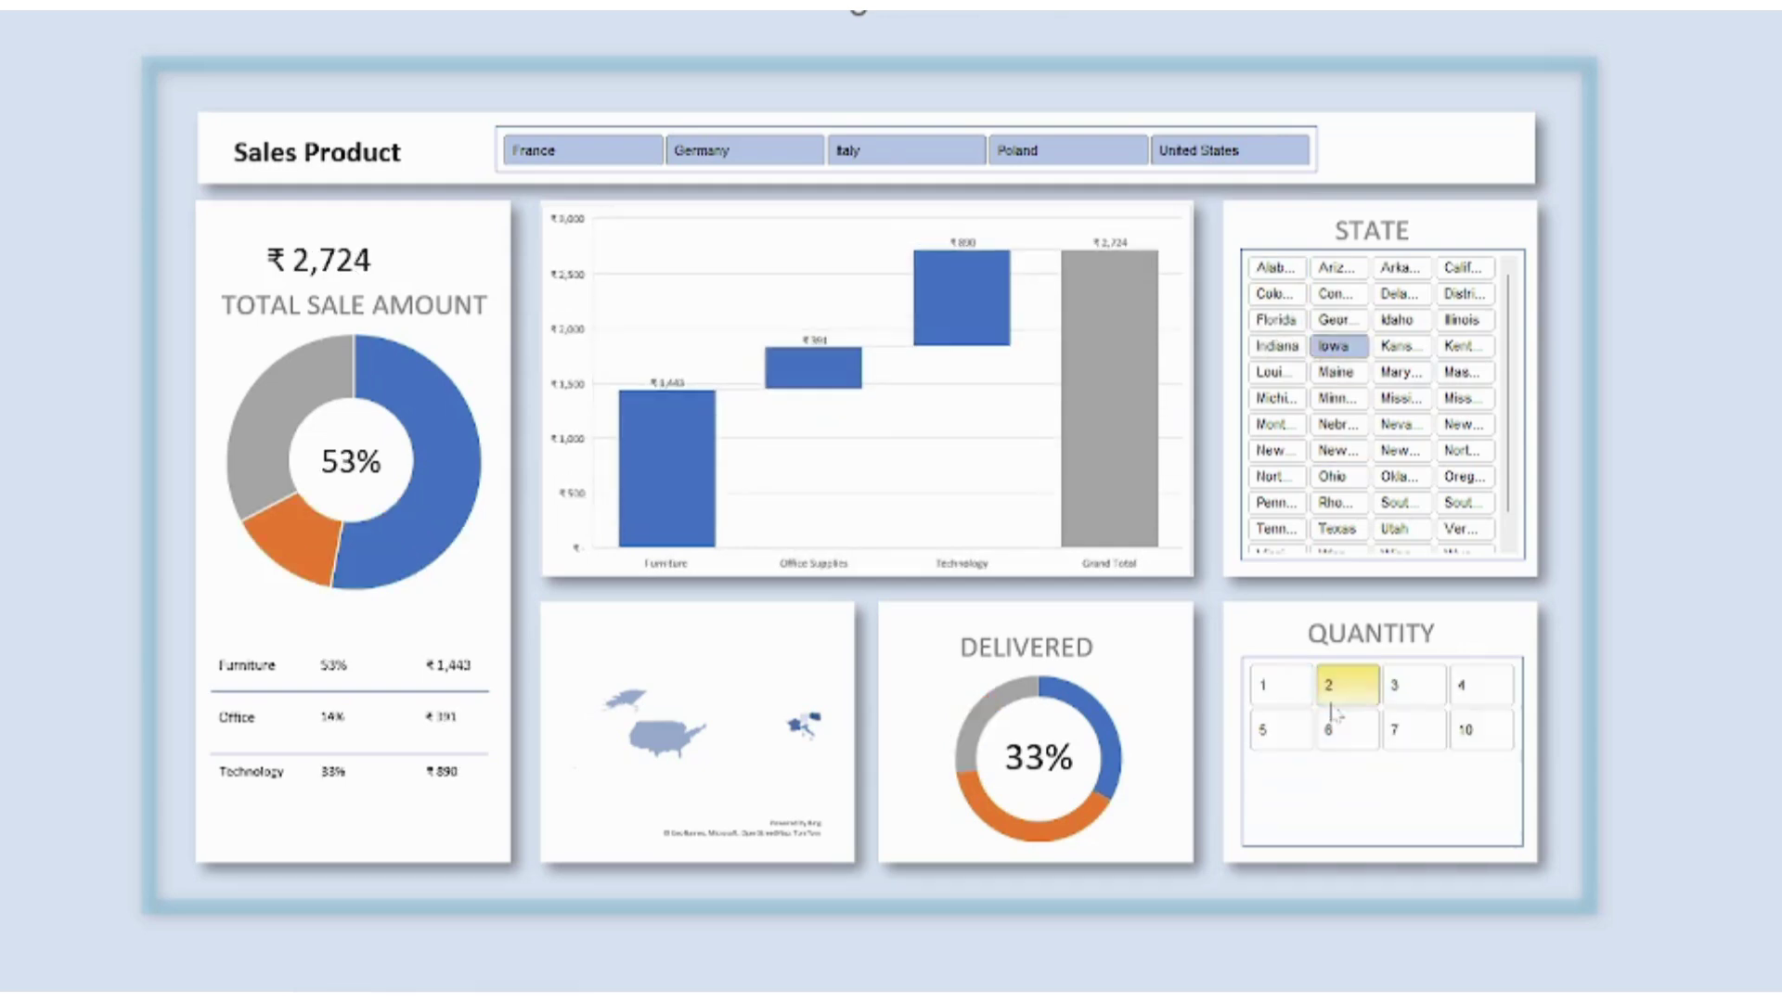
{"action": "left_click", "coordinate": [1427, 742]}
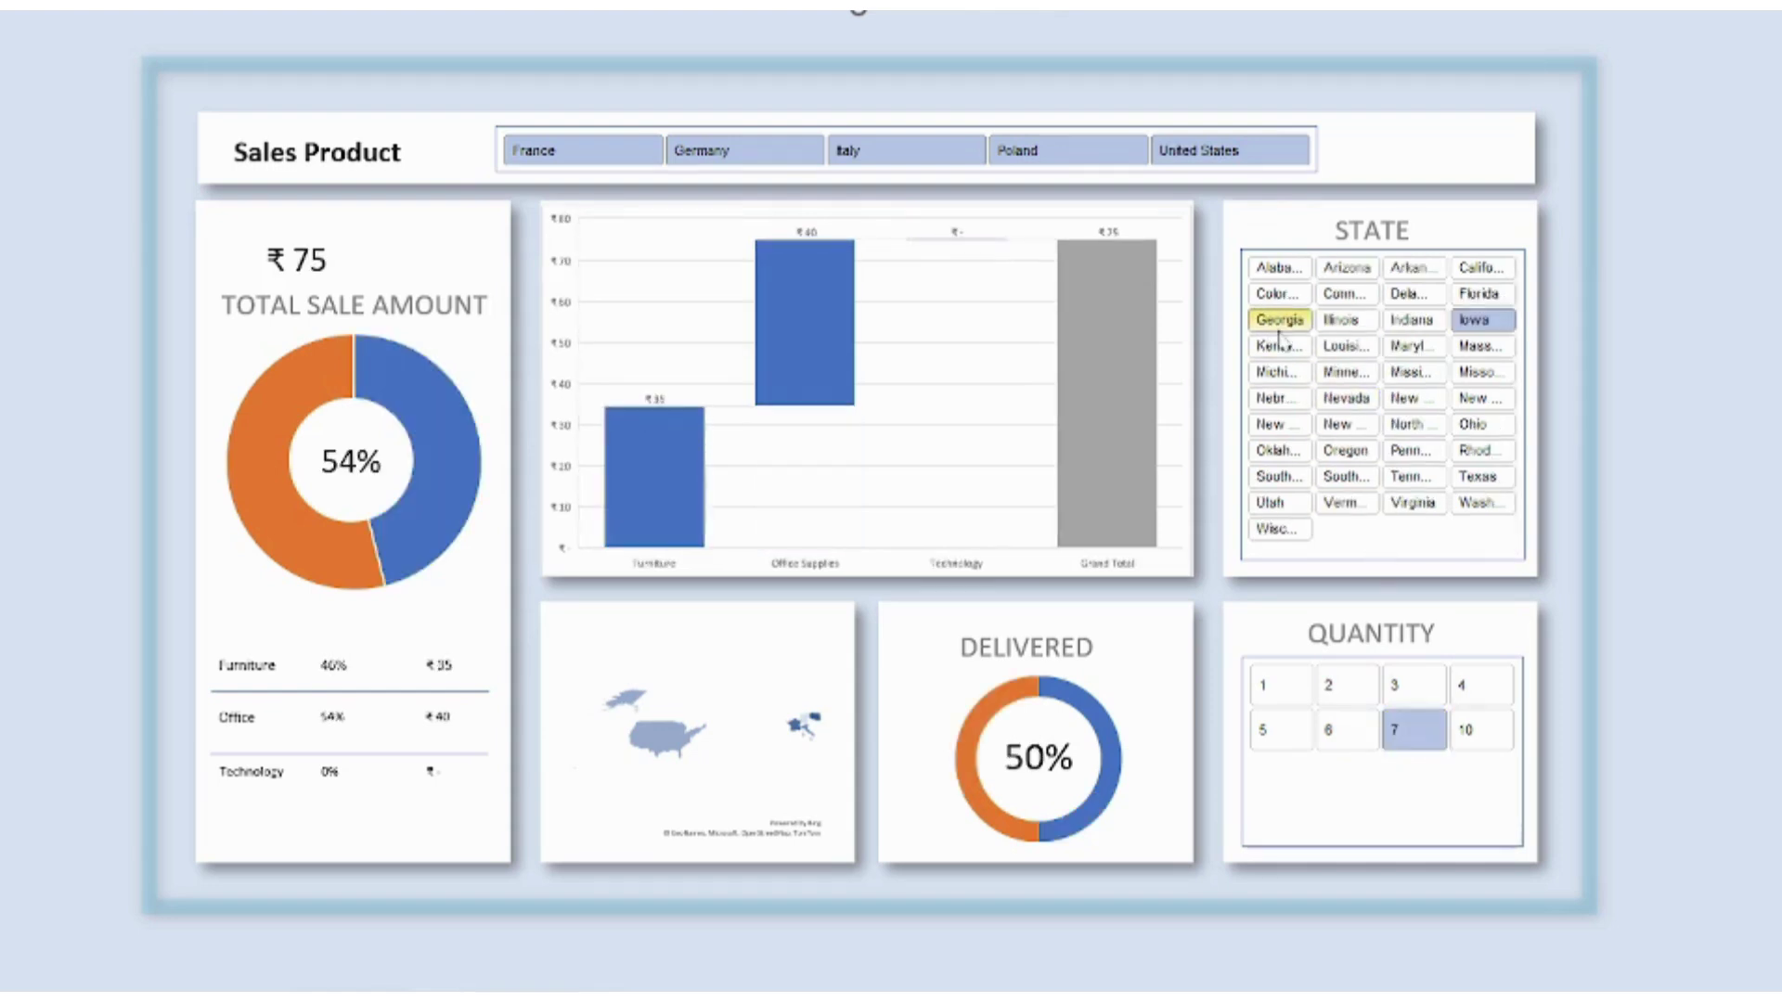
{"action": "left_click", "coordinate": [1280, 319]}
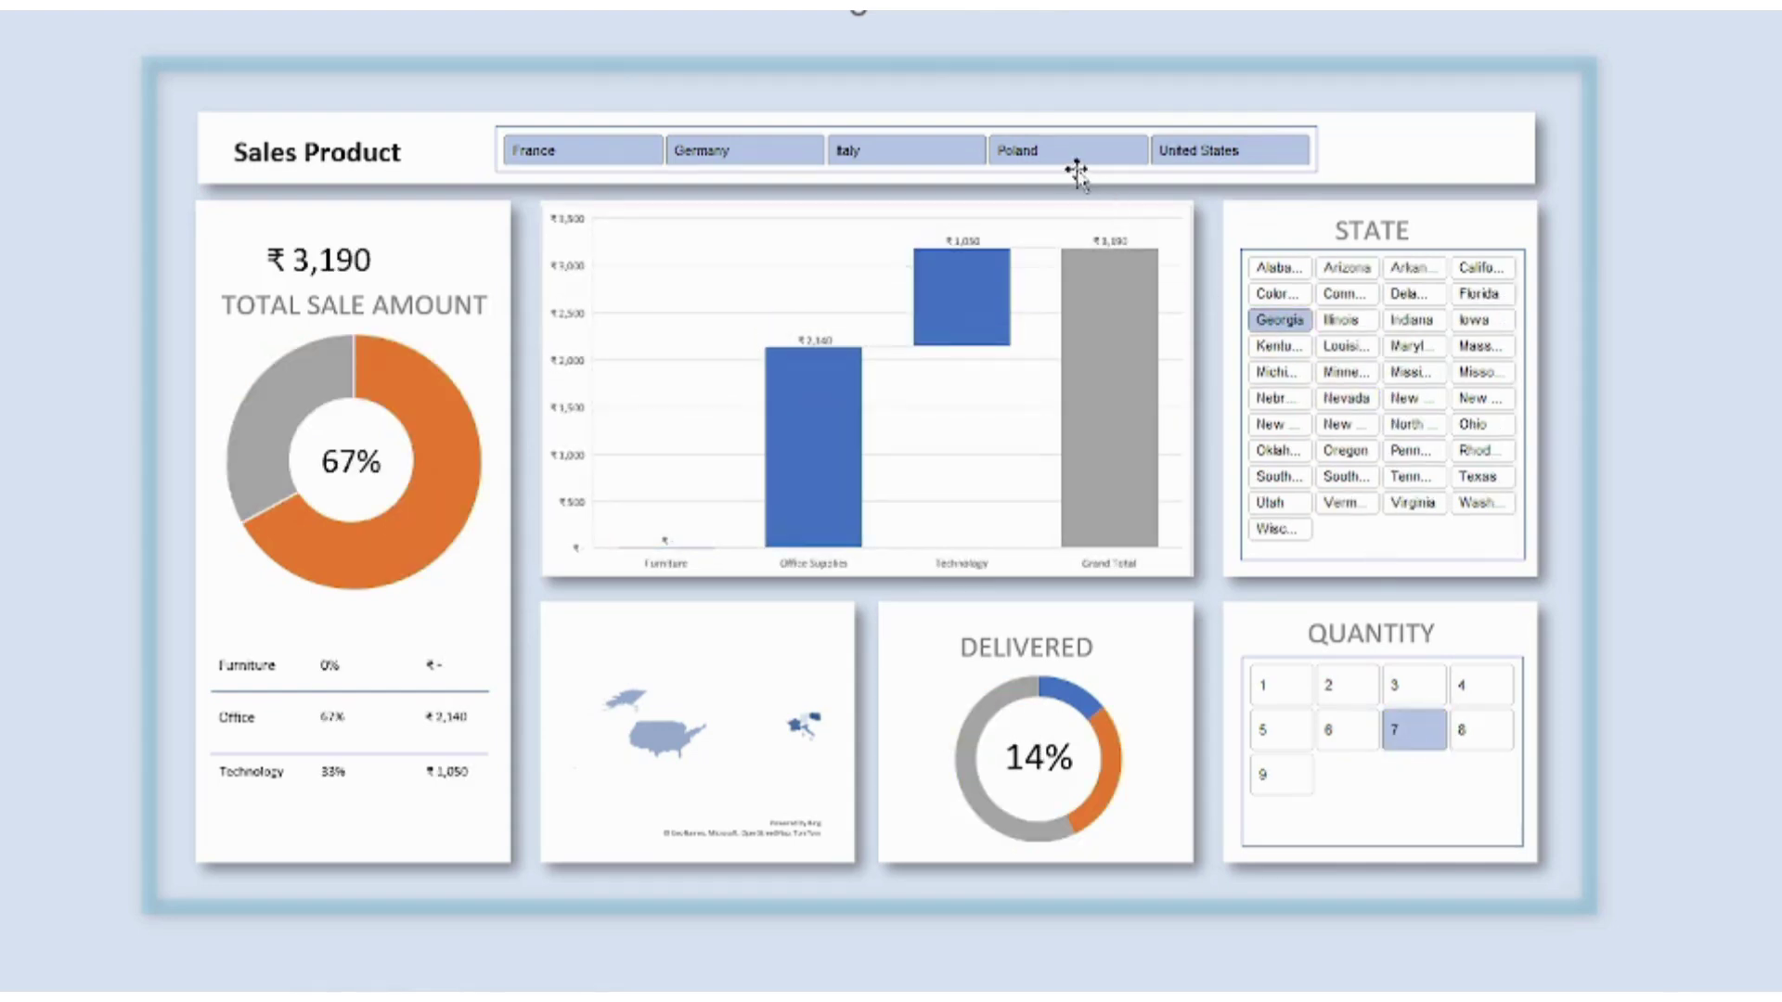
Filter to Germany with all states Alabama to Wisconsin and quantities 1 through 4.
{"action": "left_click", "coordinate": [743, 151]}
{"action": "left_click_drag", "start_coordinate": [1279, 268], "coordinate": [1288, 530]}
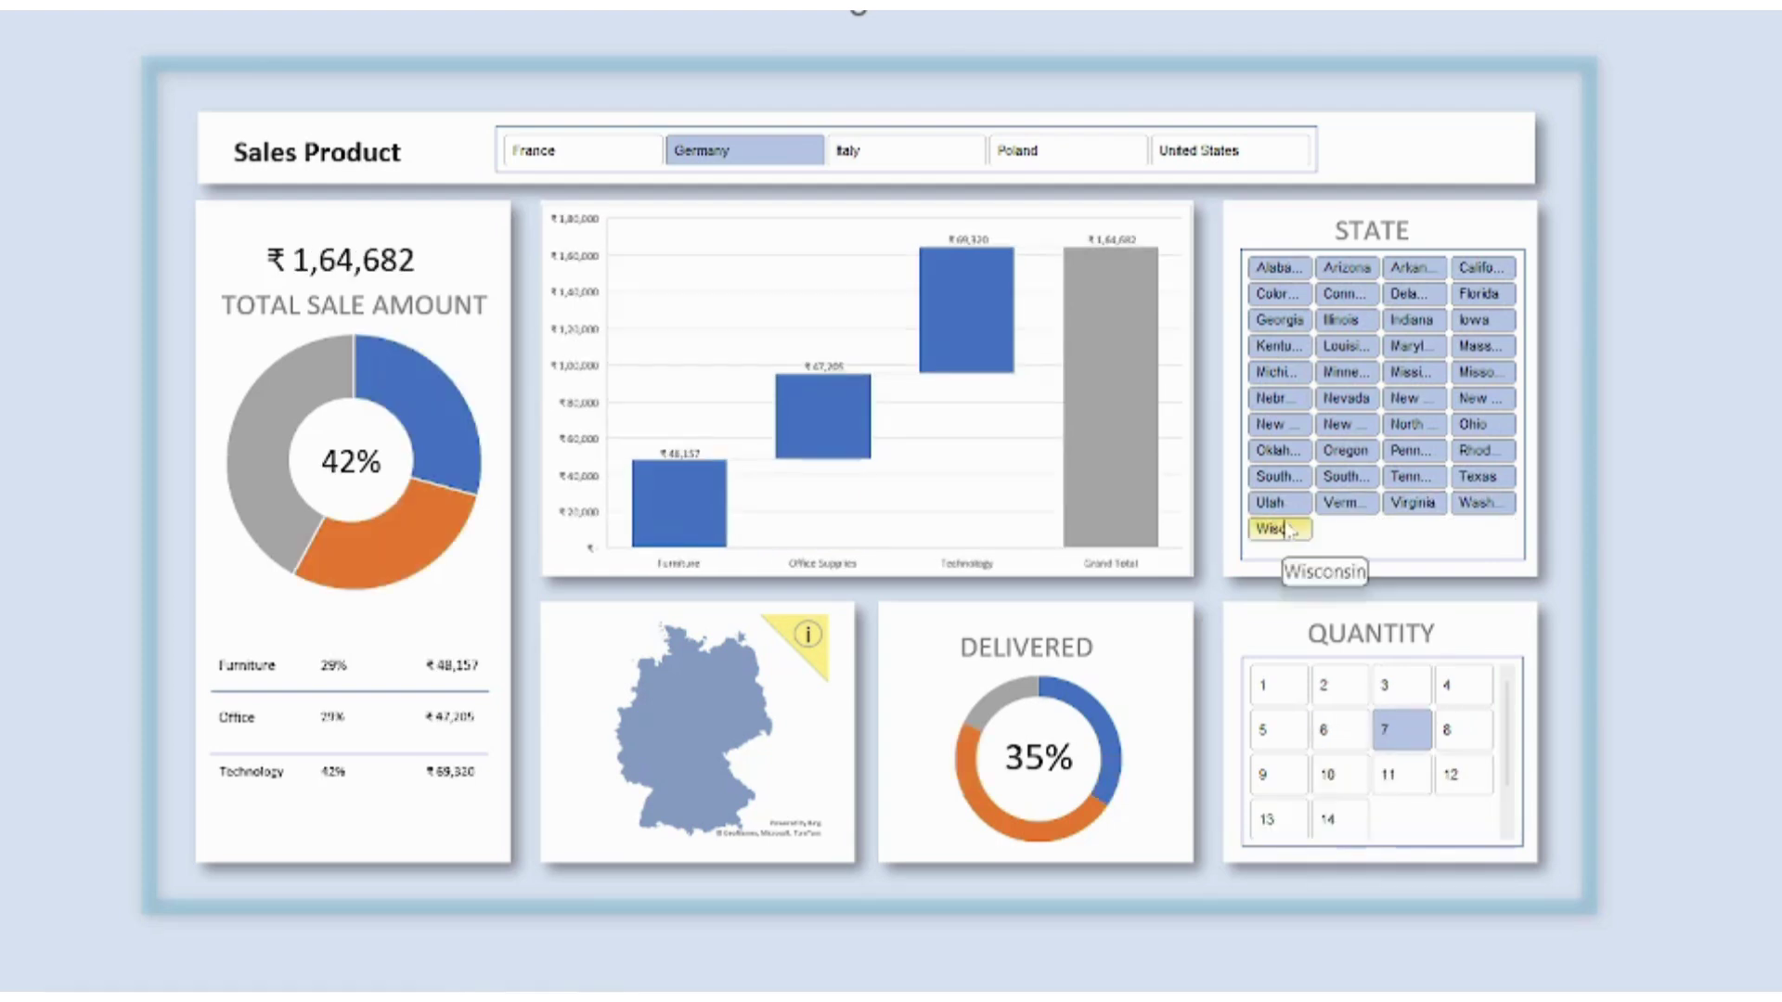
{"action": "left_click_drag", "start_coordinate": [1263, 689], "coordinate": [1452, 696]}
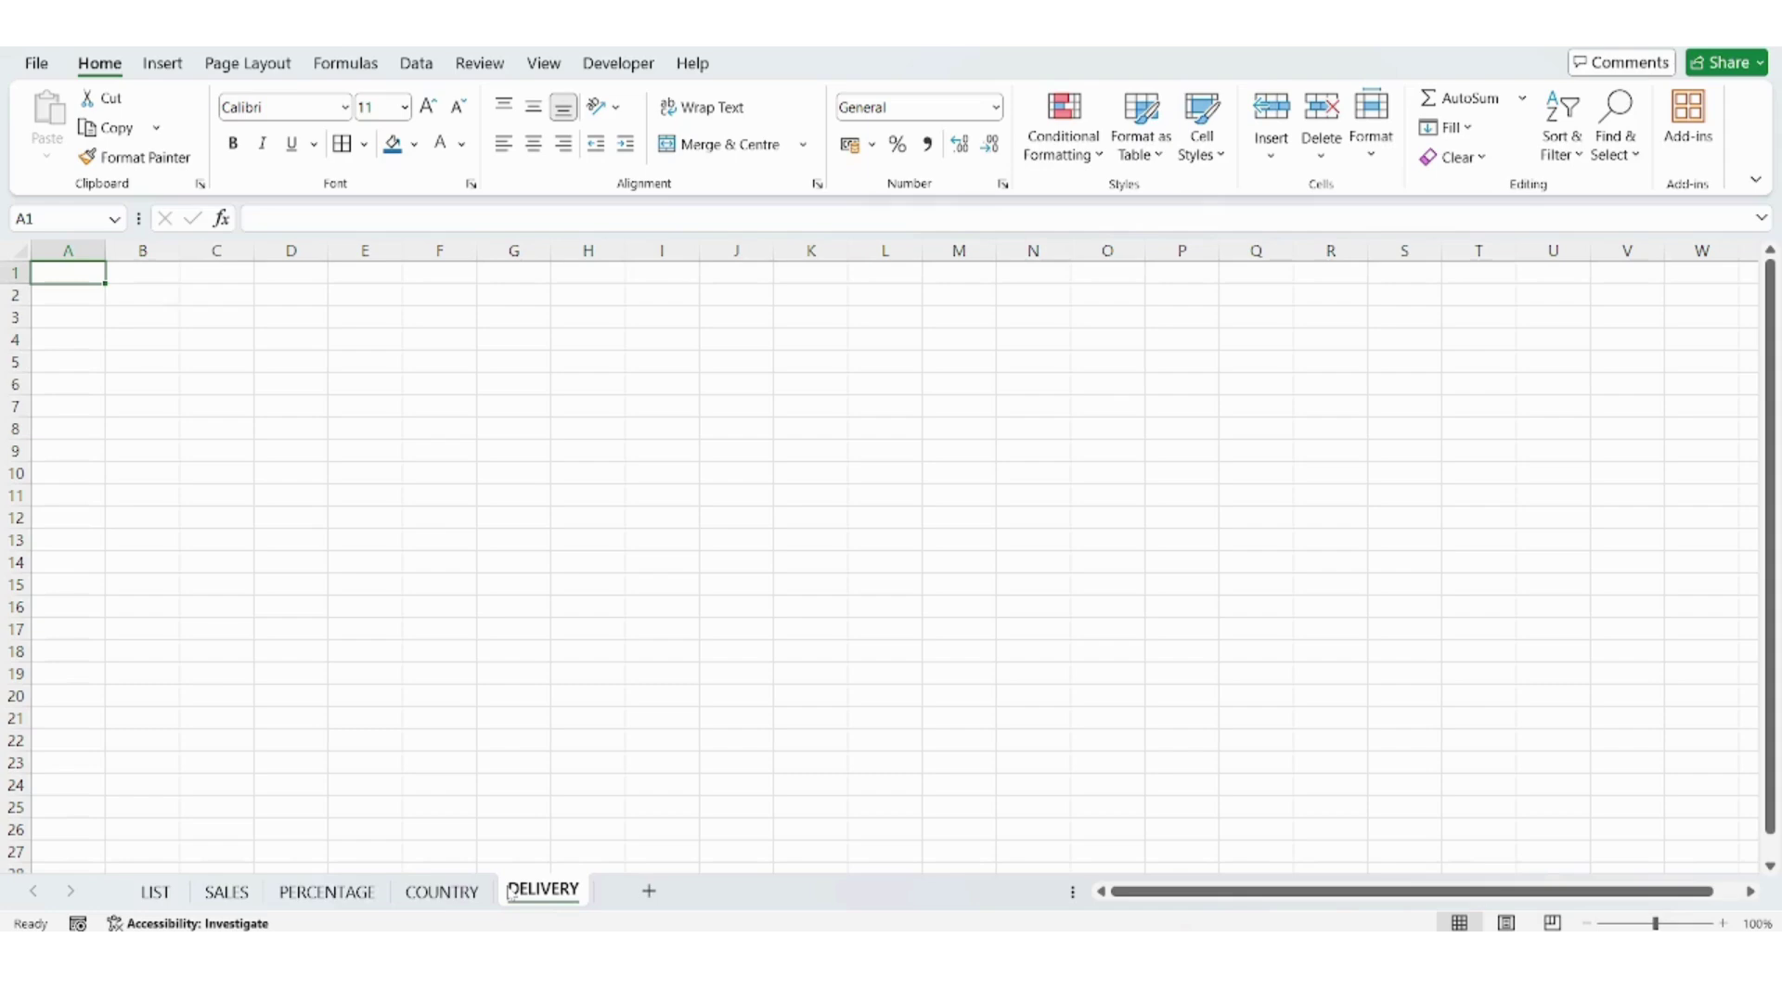
Go to the LIST sheet with the order table from Row ID to Product Name.
{"action": "left_click", "coordinate": [155, 893]}
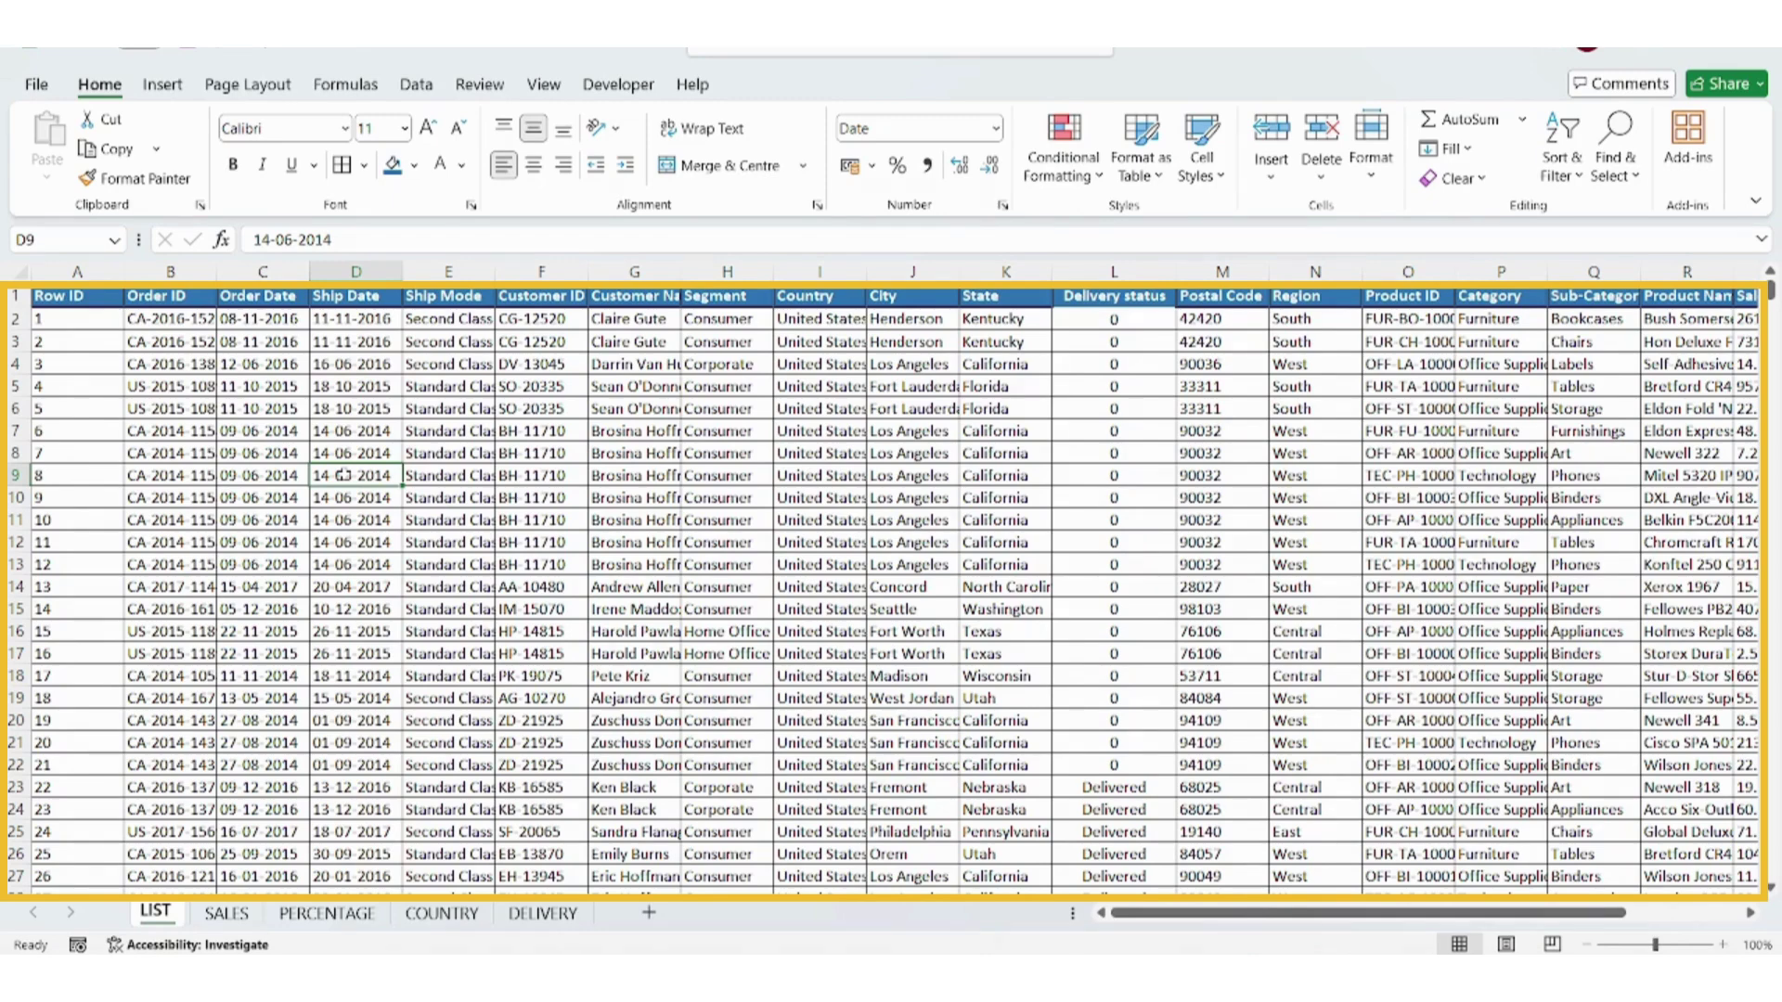
Convert the LIST order data into a table with headers and browse the table styles.
{"action": "key", "text": "ctrl+t"}
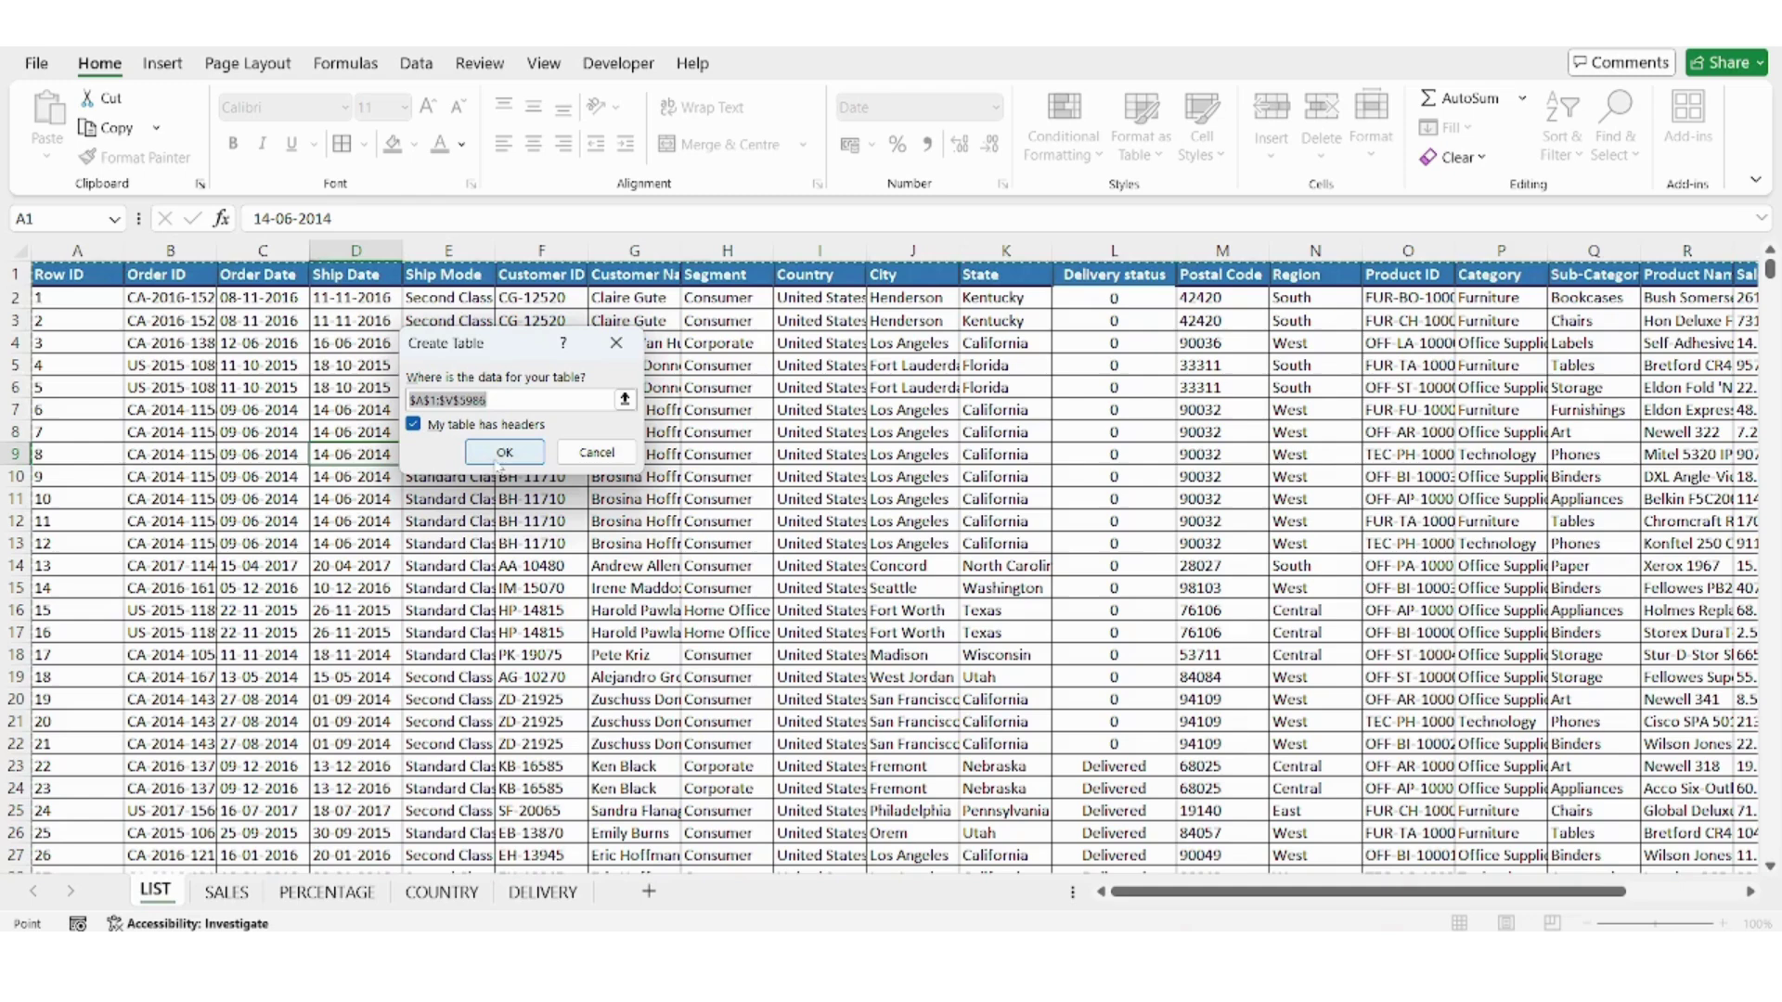
{"action": "left_click", "coordinate": [1069, 782]}
{"action": "left_click", "coordinate": [1644, 127]}
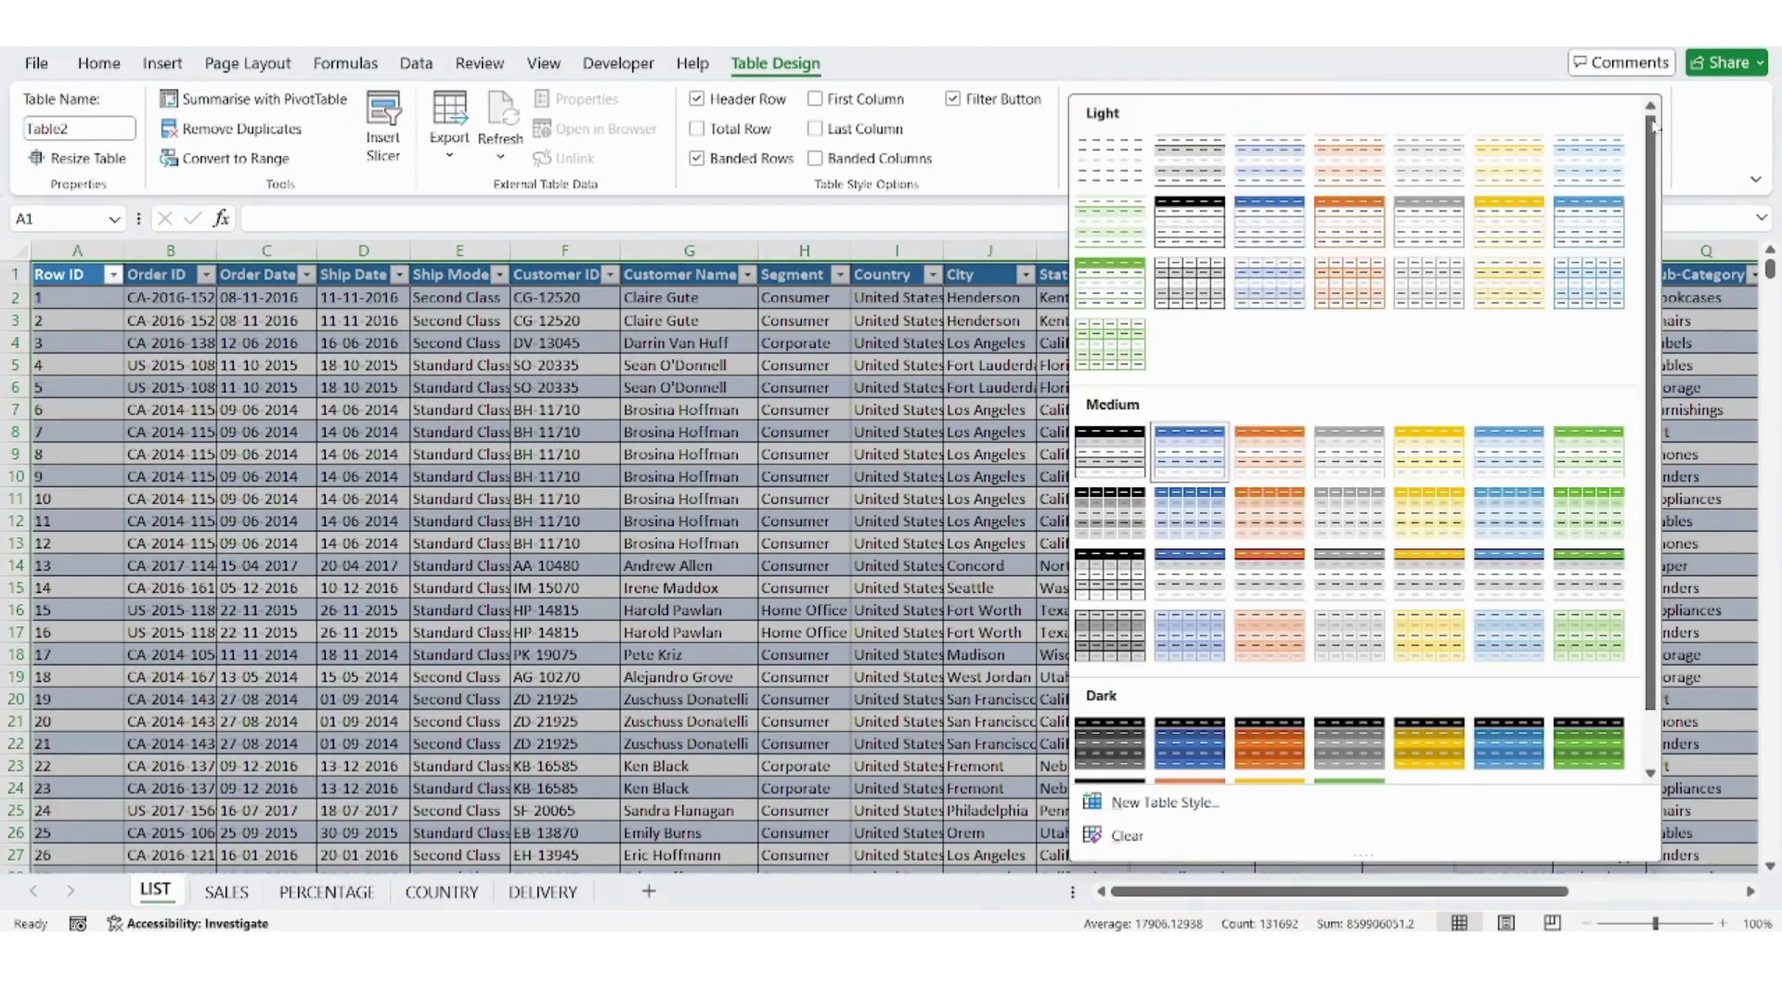
Rename the table to Table1, then go to the SALES sheet.
{"action": "left_click", "coordinate": [28, 128]}
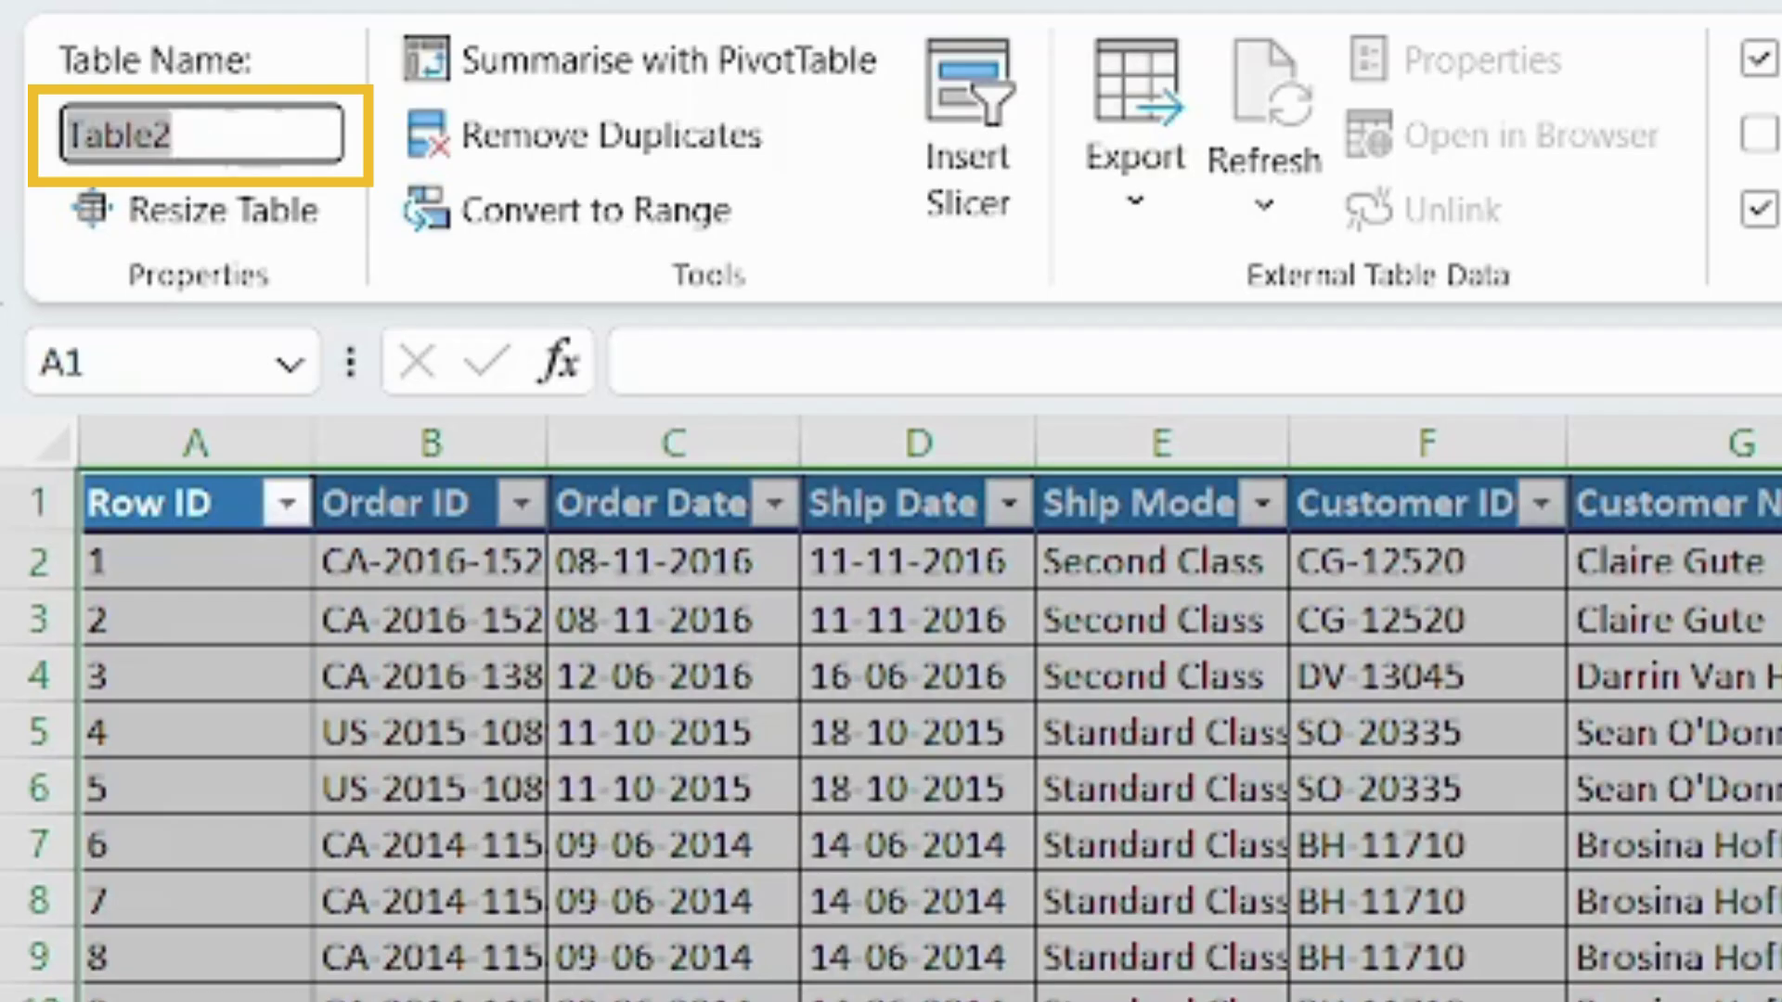
{"action": "left_click", "coordinate": [172, 135]}
{"action": "key", "text": "BackSpace"}
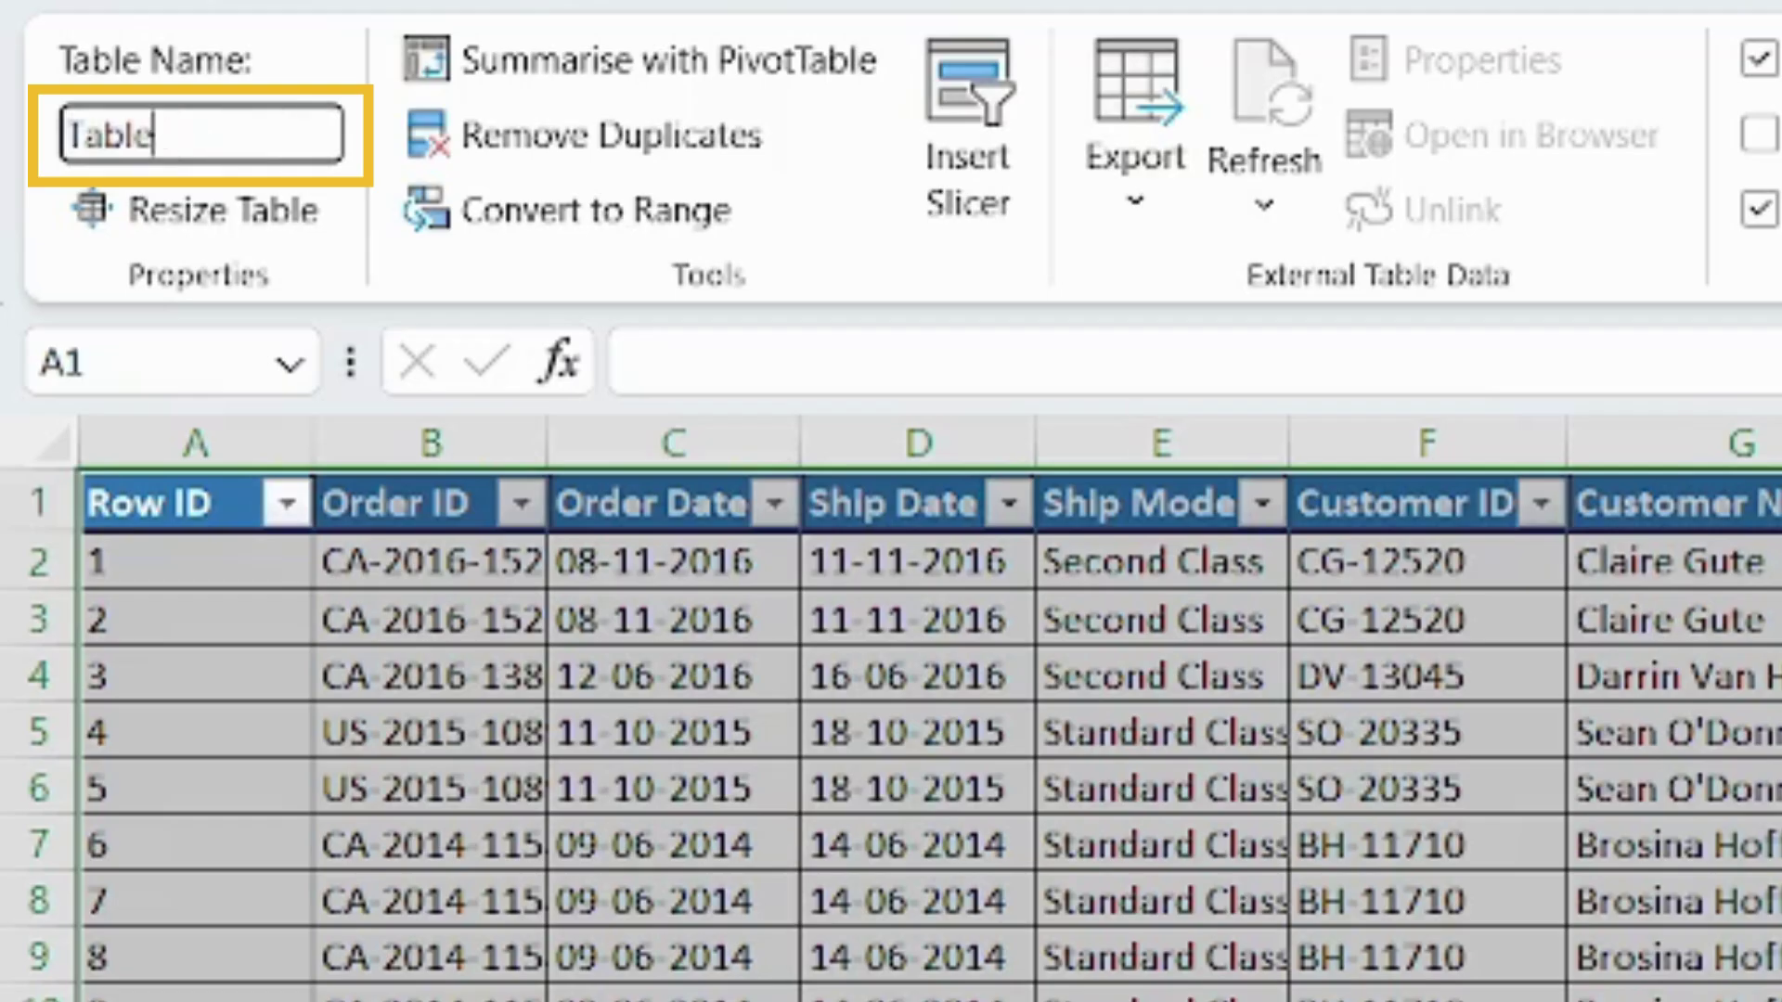
{"action": "type", "text": "1"}
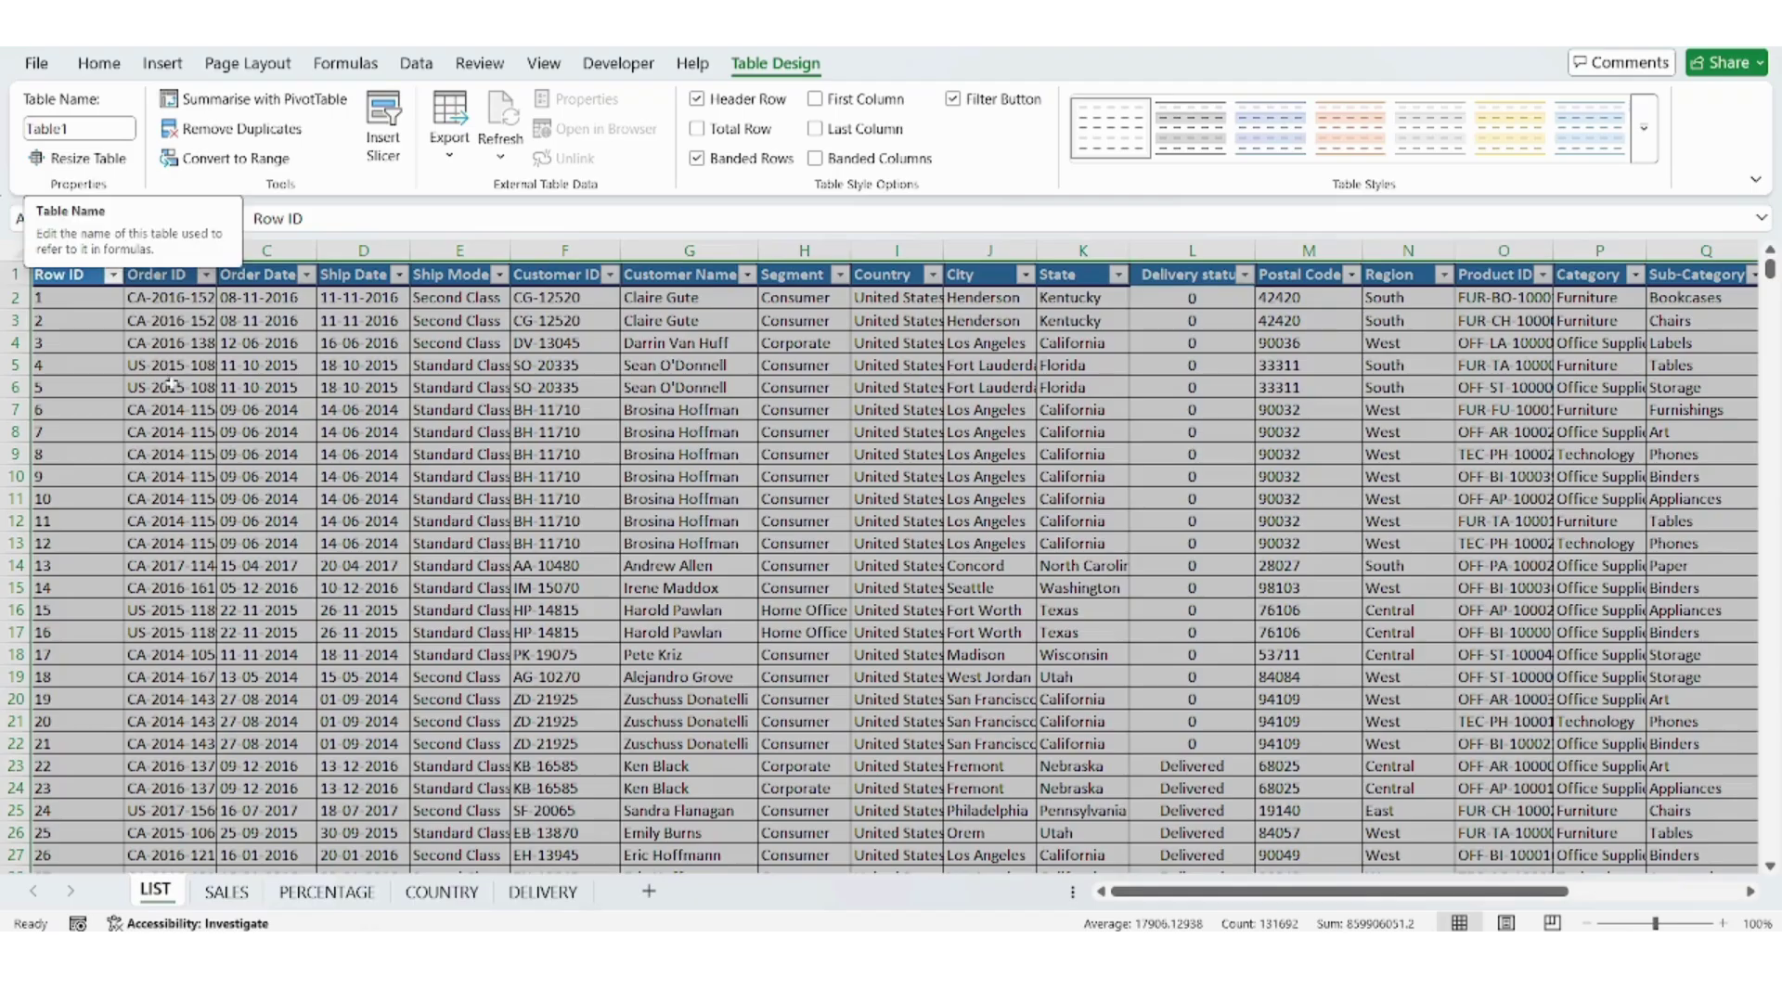
{"action": "left_click", "coordinate": [192, 418]}
{"action": "left_click", "coordinate": [228, 896]}
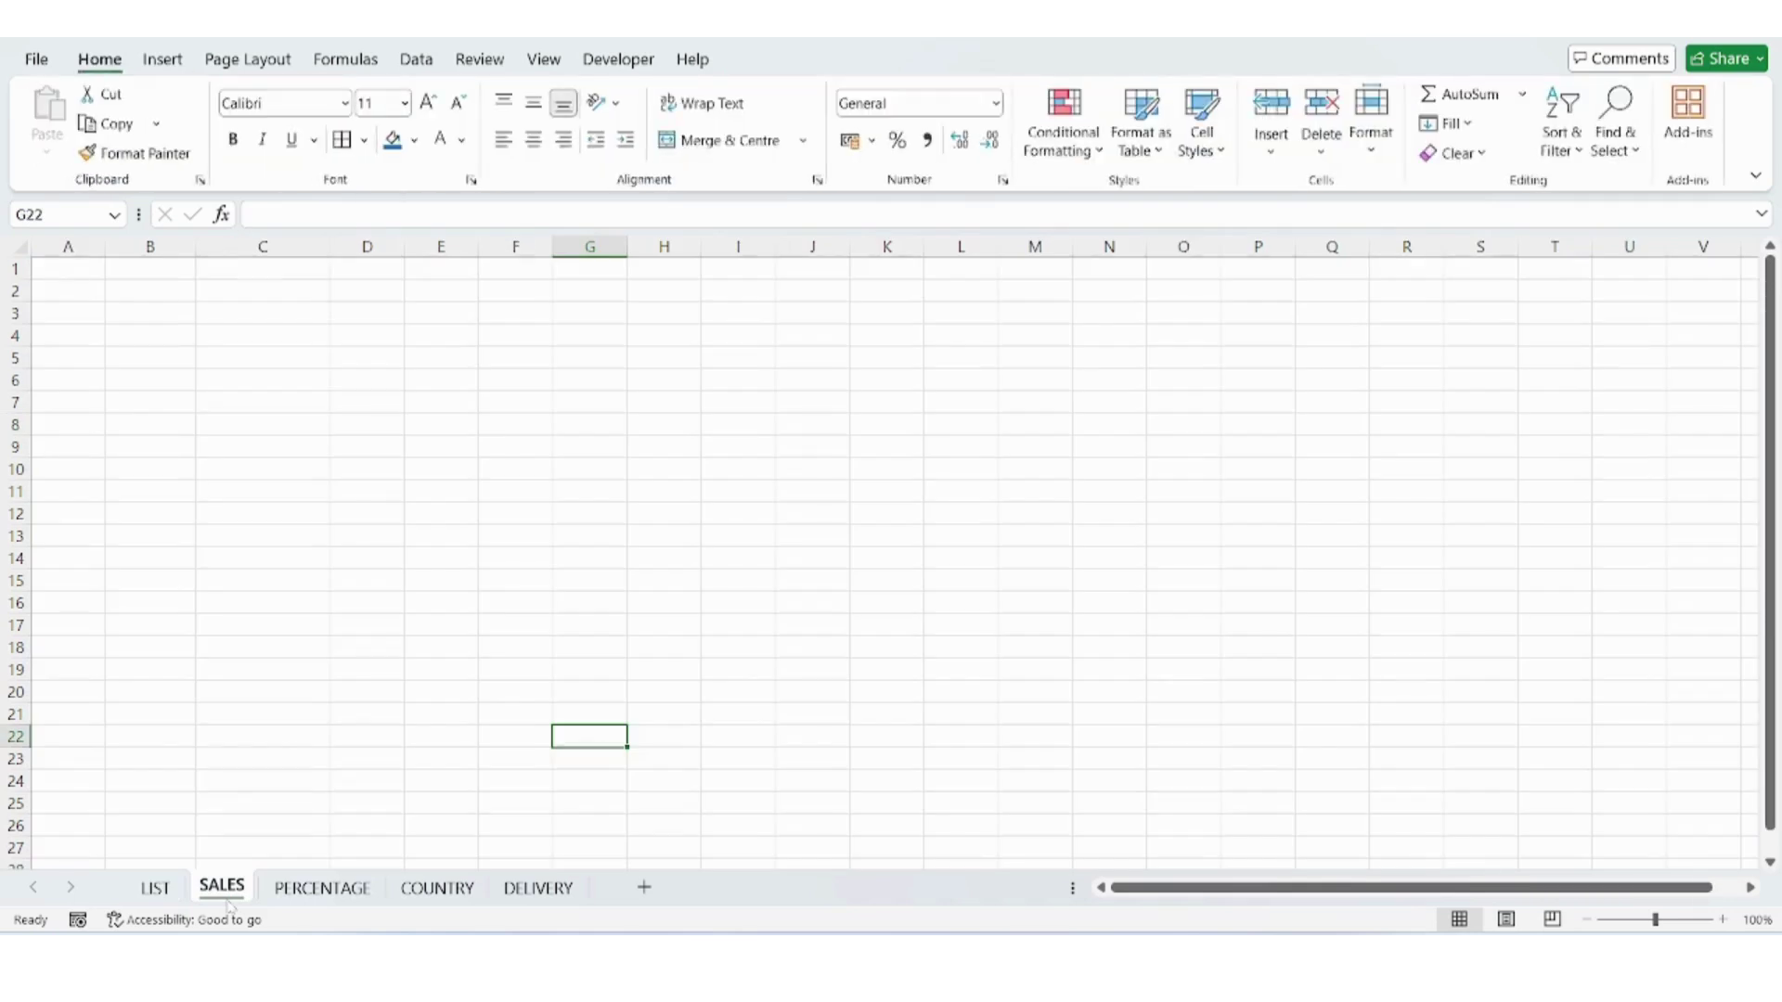
Create a pivot table from Table1 placed at cell C4 on SALES.
{"action": "left_click", "coordinate": [258, 342]}
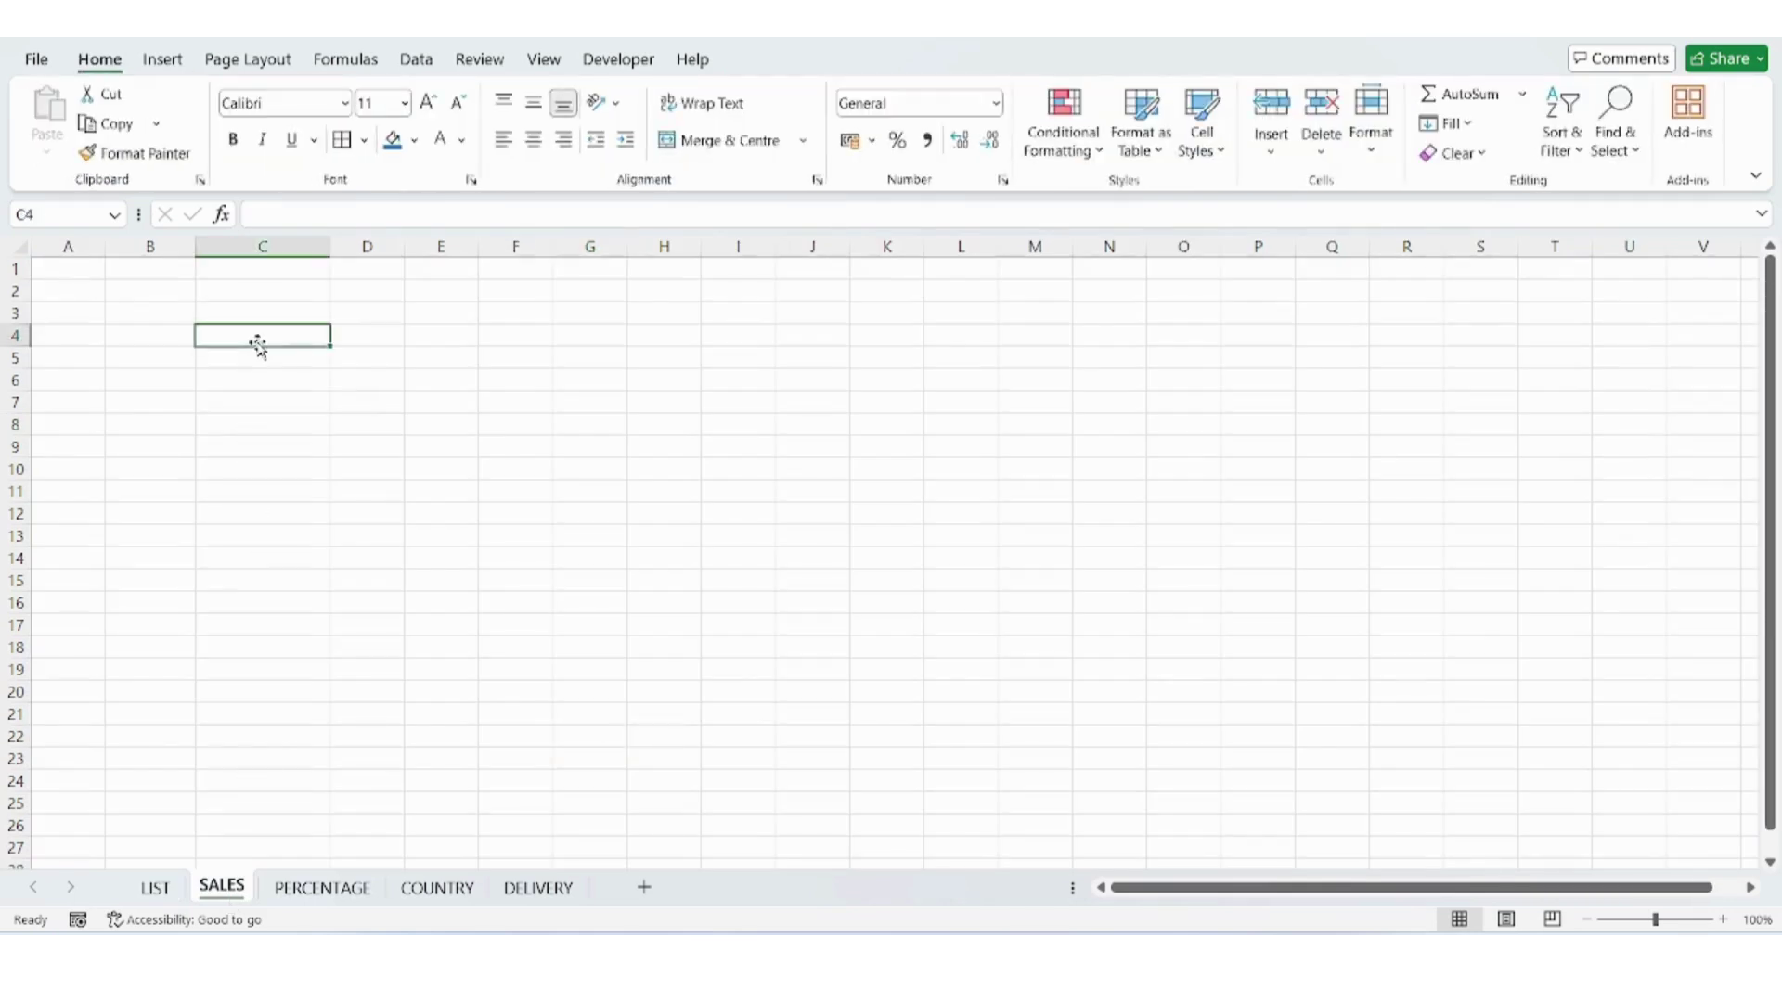
{"action": "left_click", "coordinate": [160, 61]}
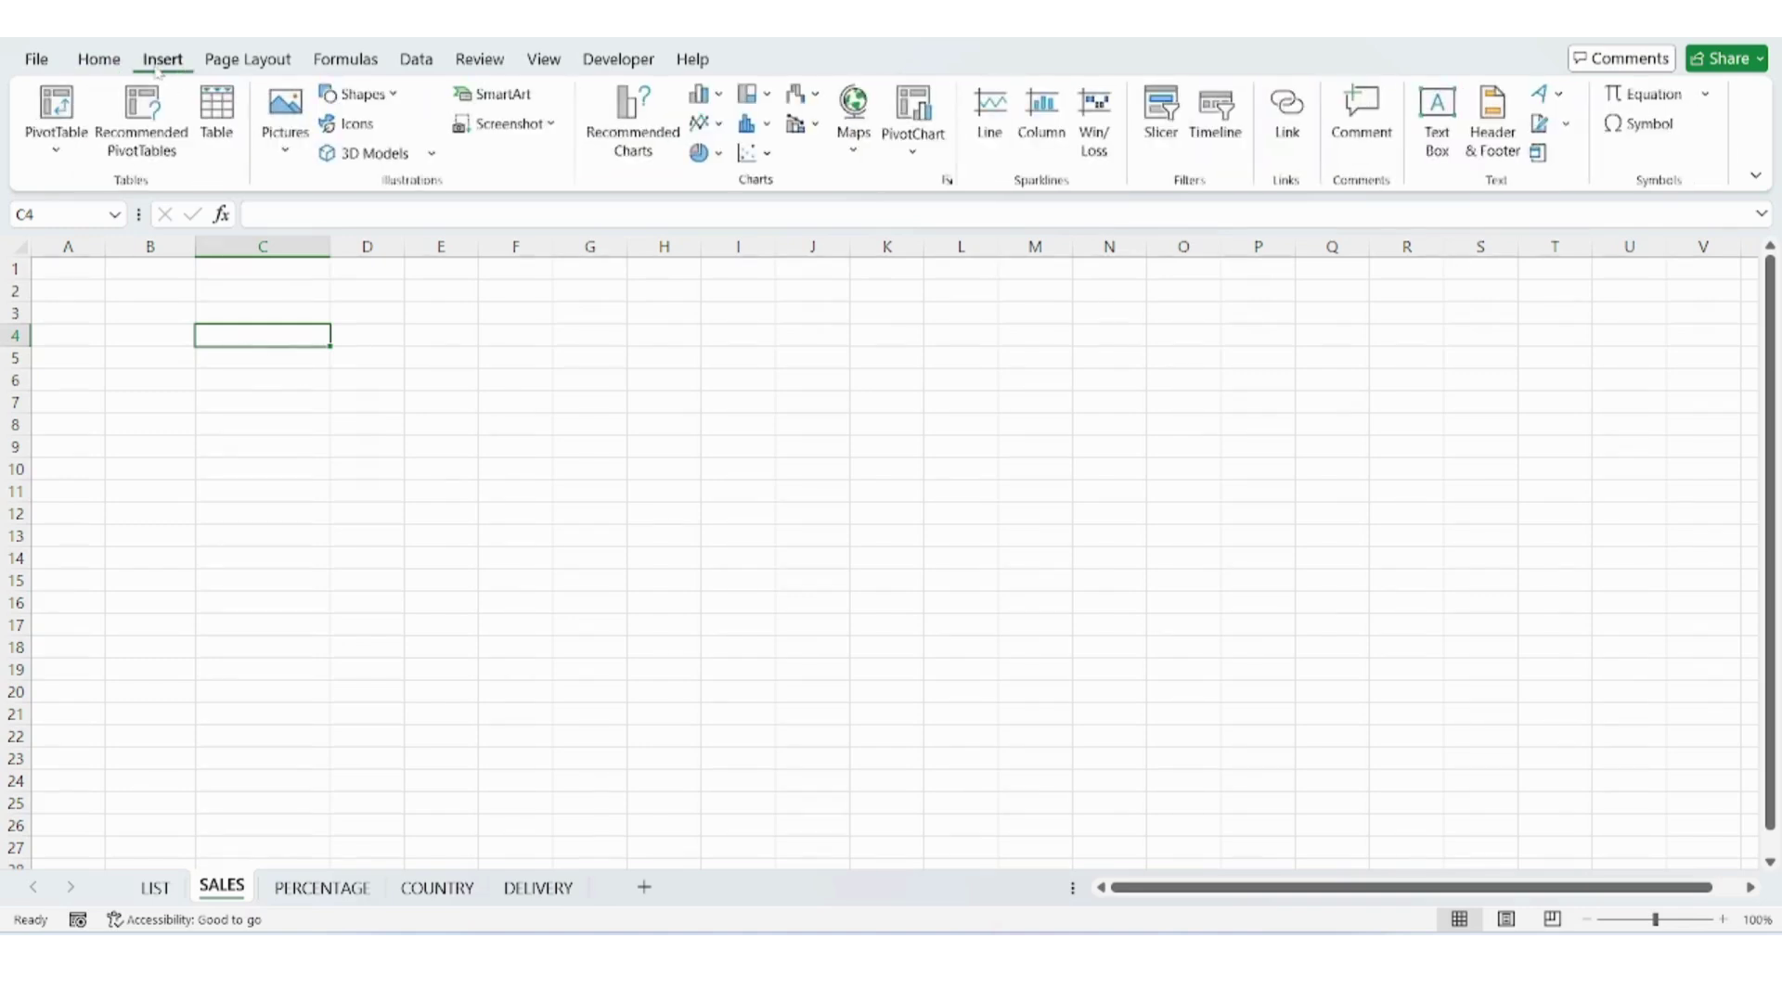
{"action": "left_click", "coordinate": [41, 107]}
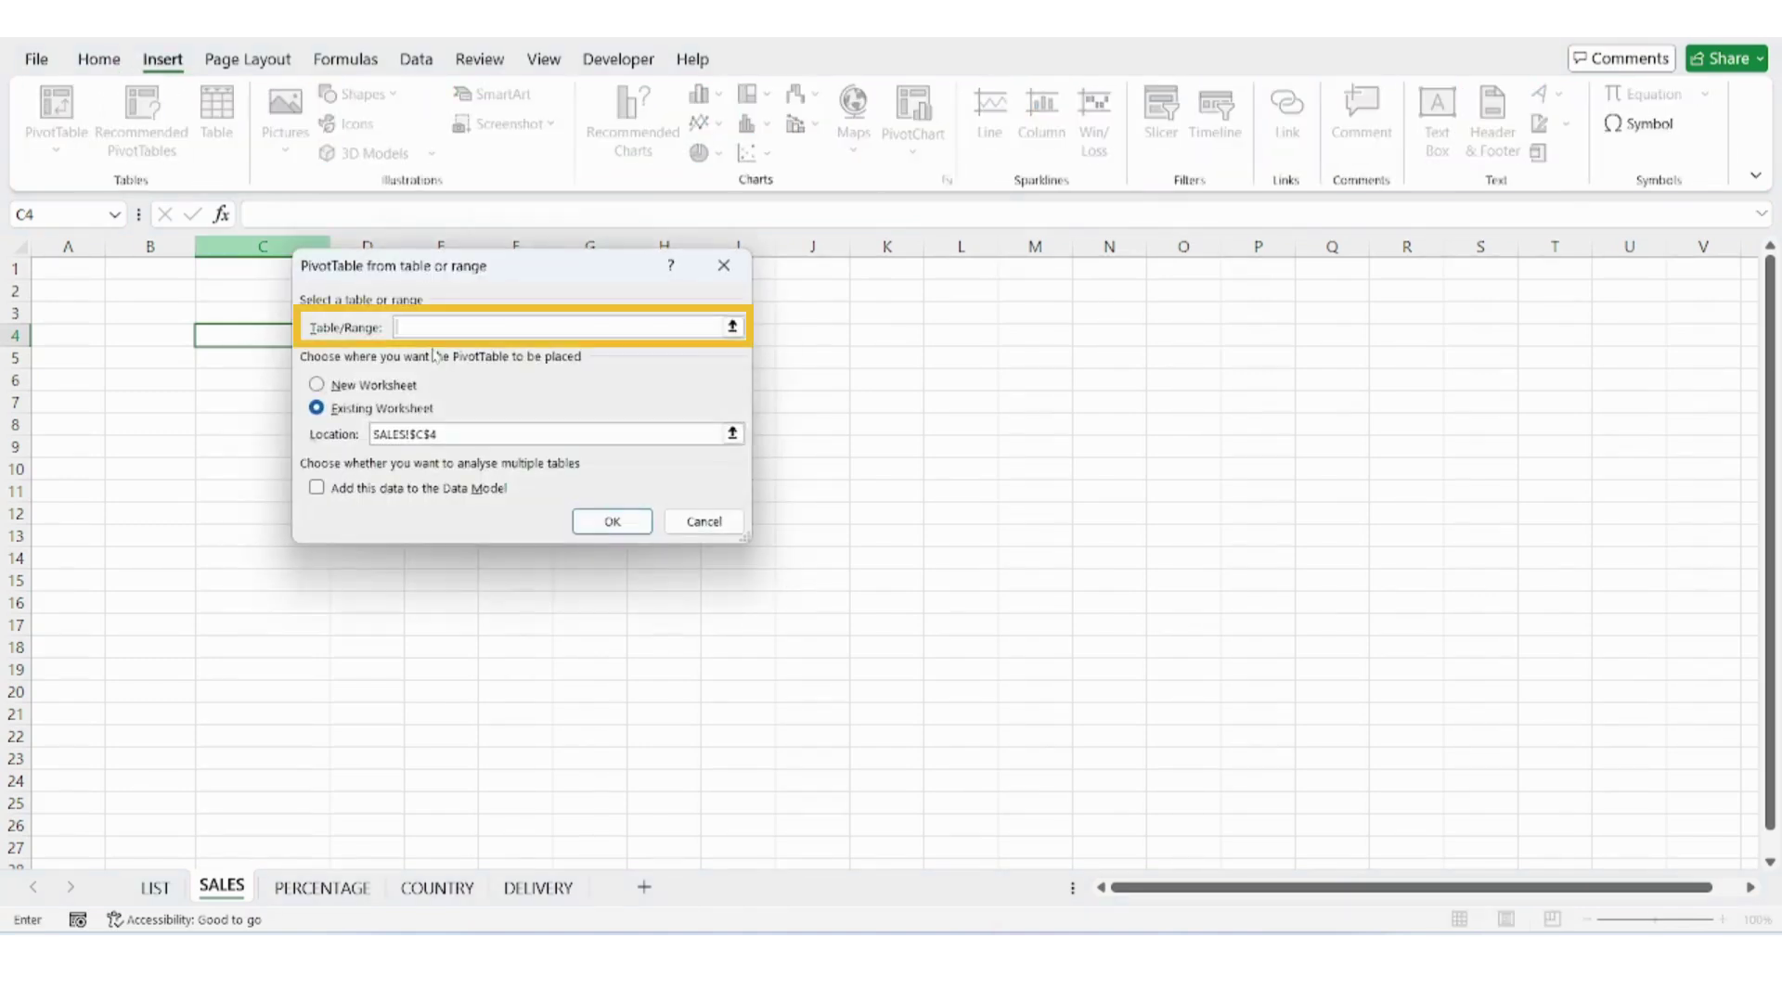
{"action": "type", "text": "T"}
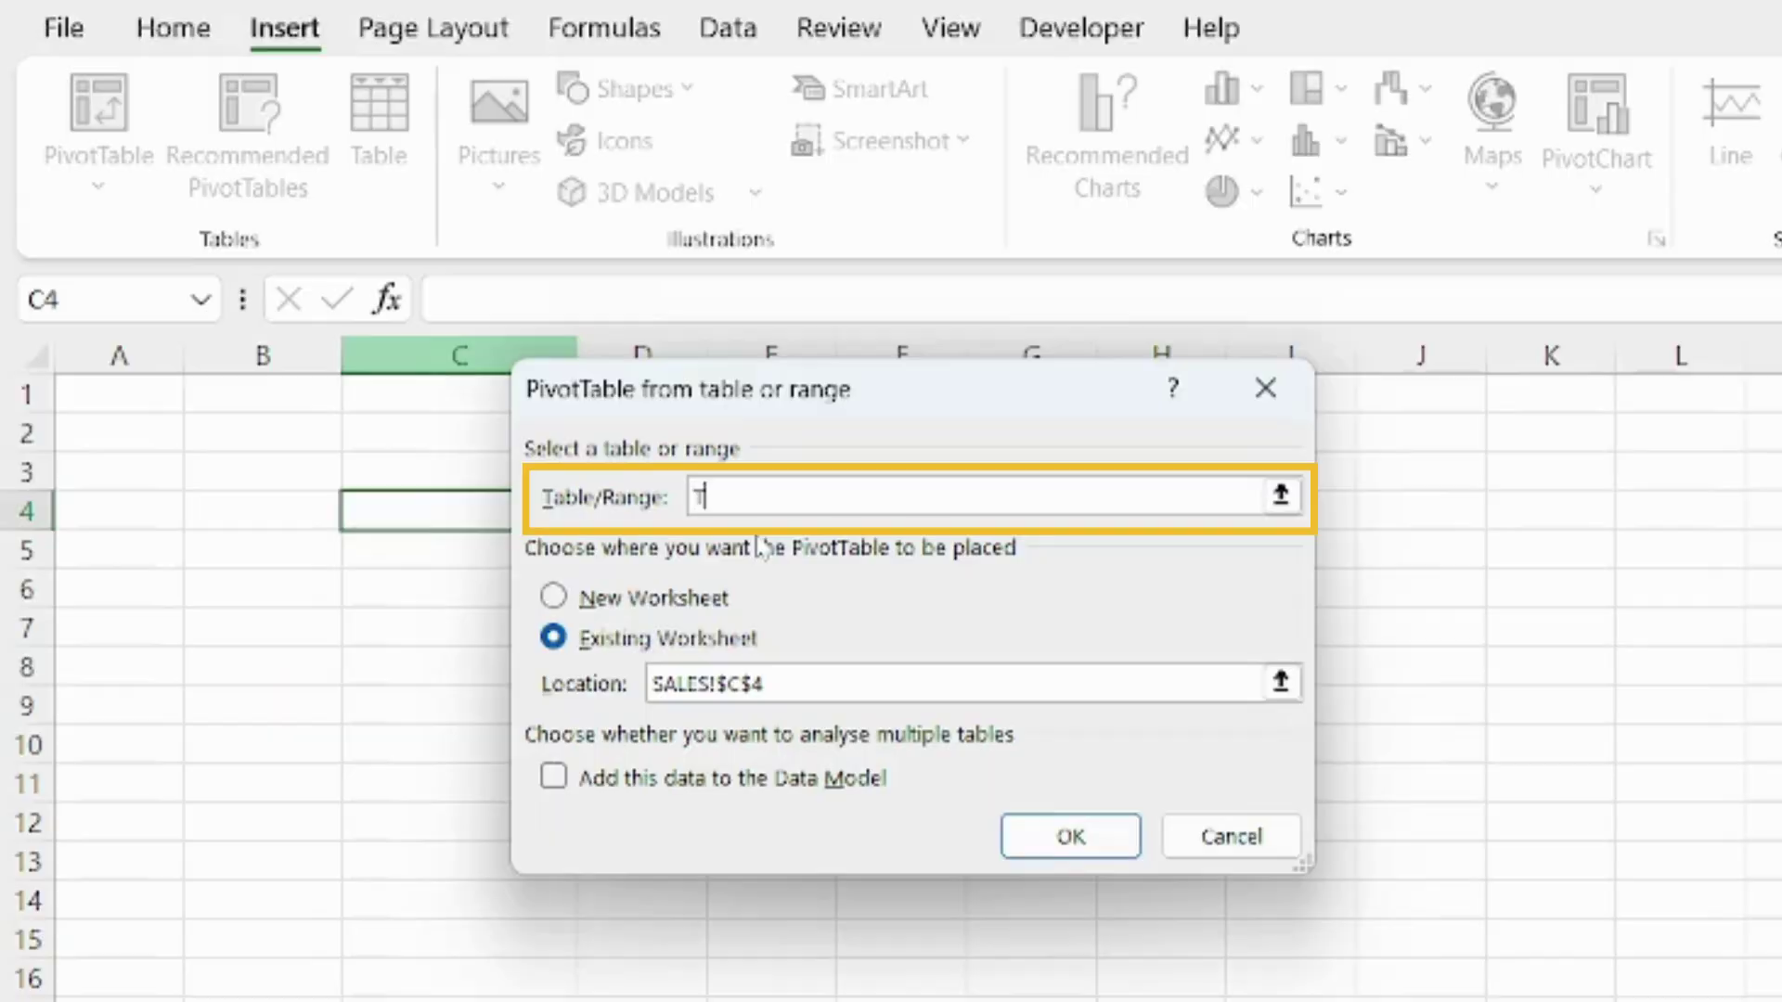
{"action": "type", "text": "able1"}
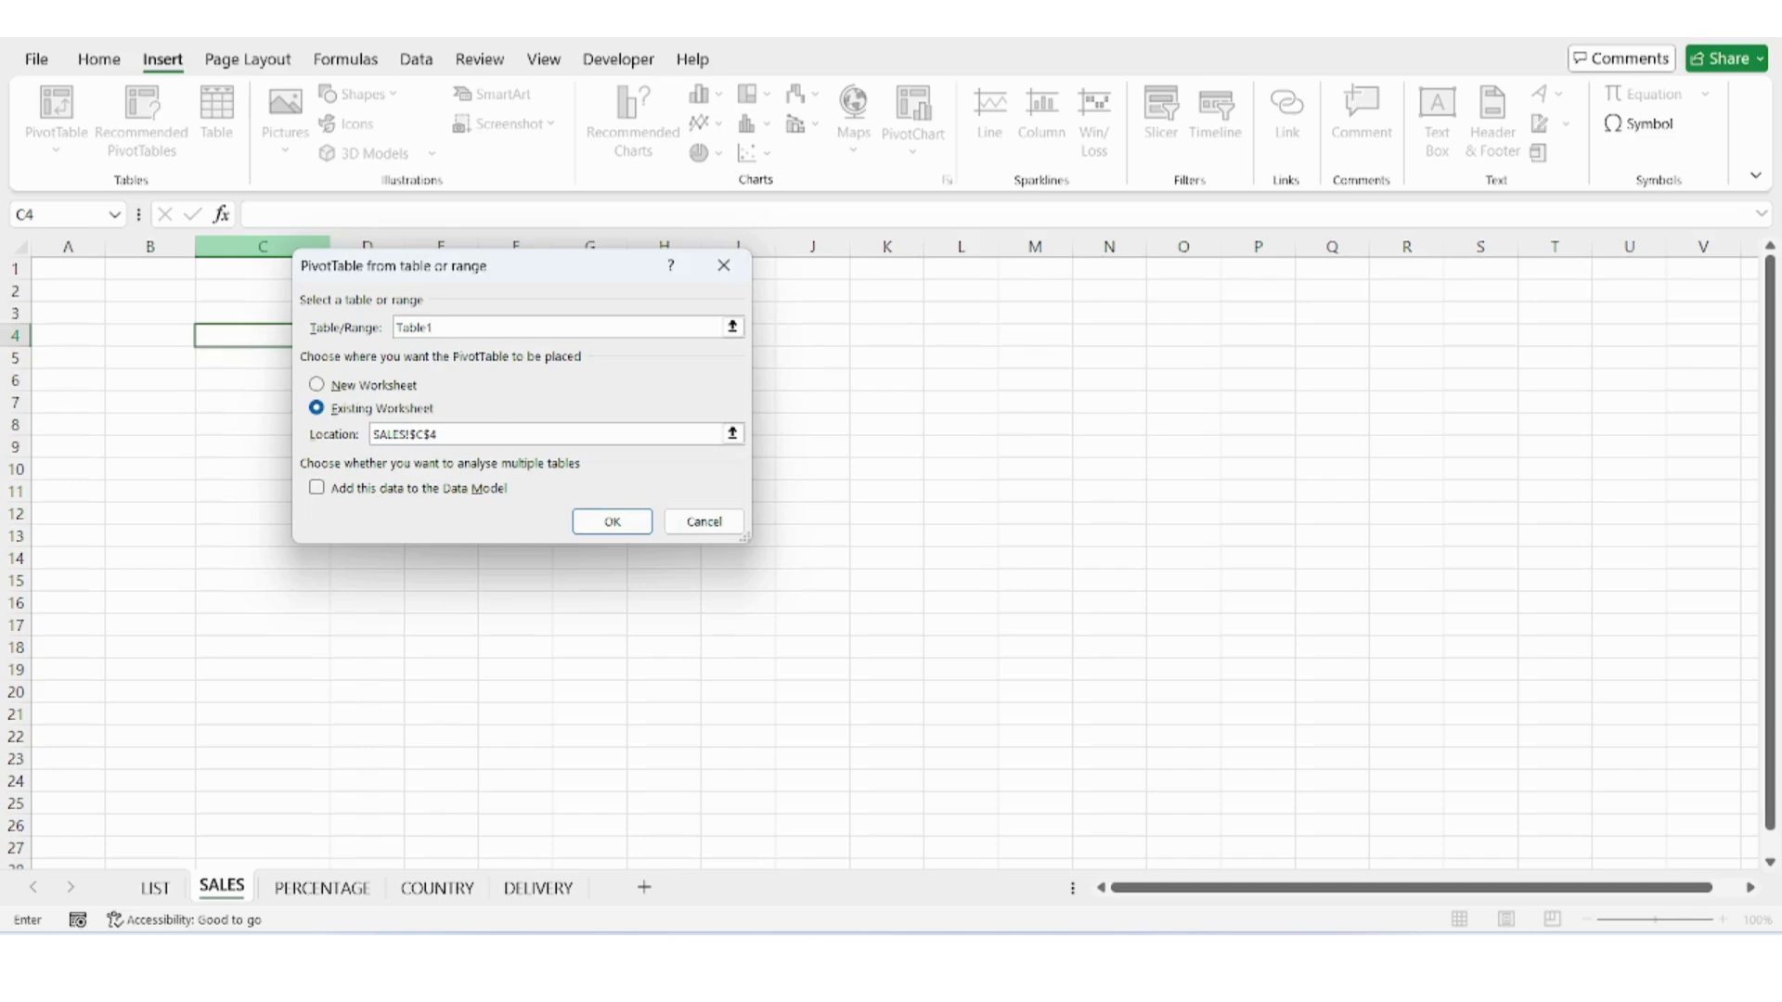
{"action": "left_click", "coordinate": [591, 518]}
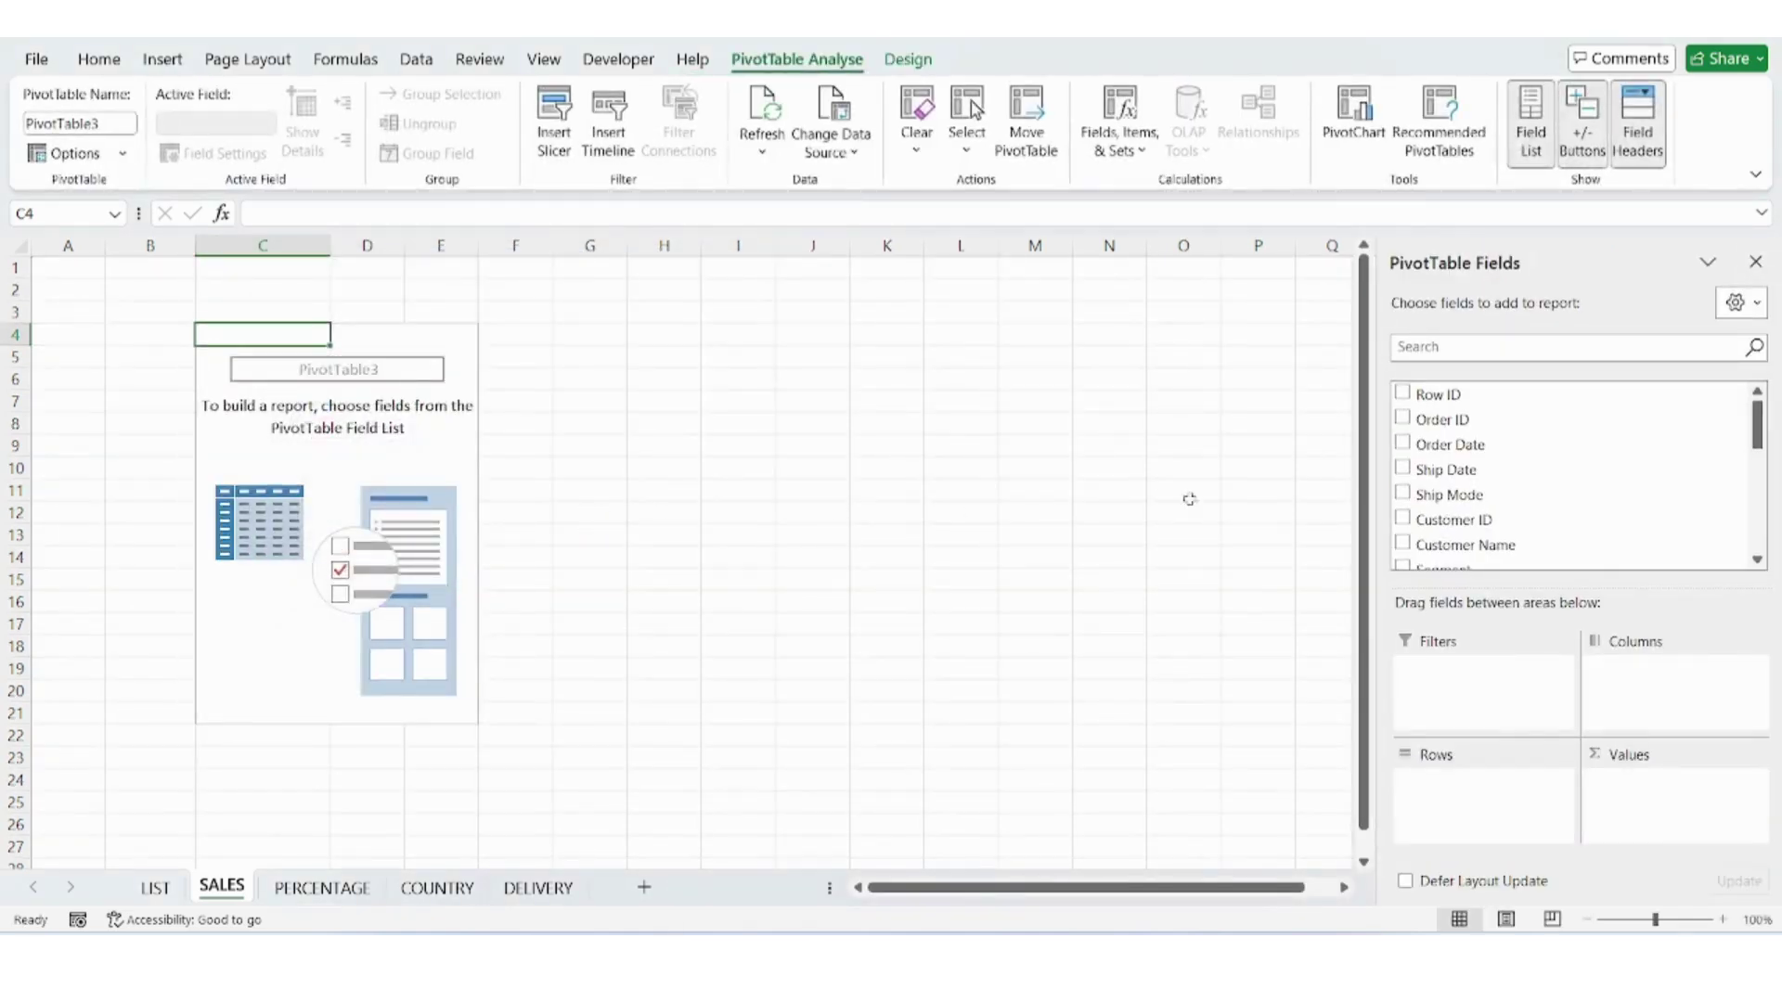
Add Category as pivot rows and Sales as summed values.
{"action": "left_click_drag", "start_coordinate": [1757, 439], "coordinate": [1757, 513]}
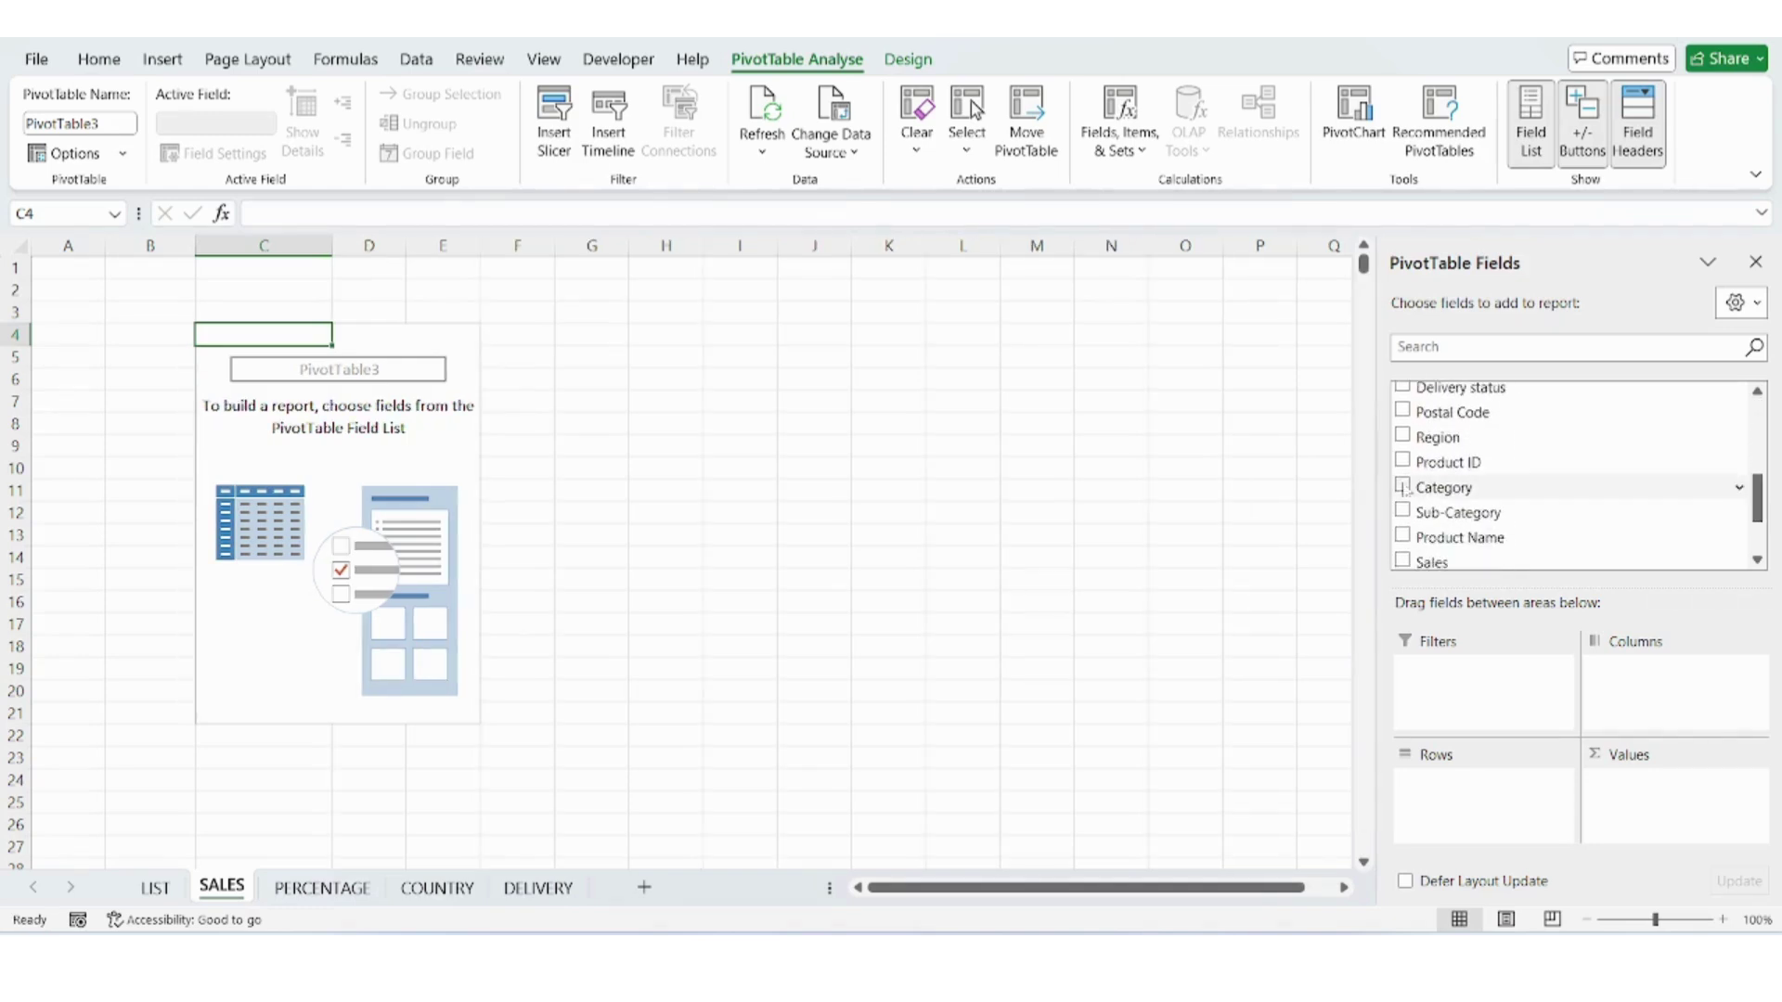
{"action": "left_click_drag", "start_coordinate": [1429, 489], "coordinate": [1436, 791]}
{"action": "left_click_drag", "start_coordinate": [1432, 562], "coordinate": [1633, 802]}
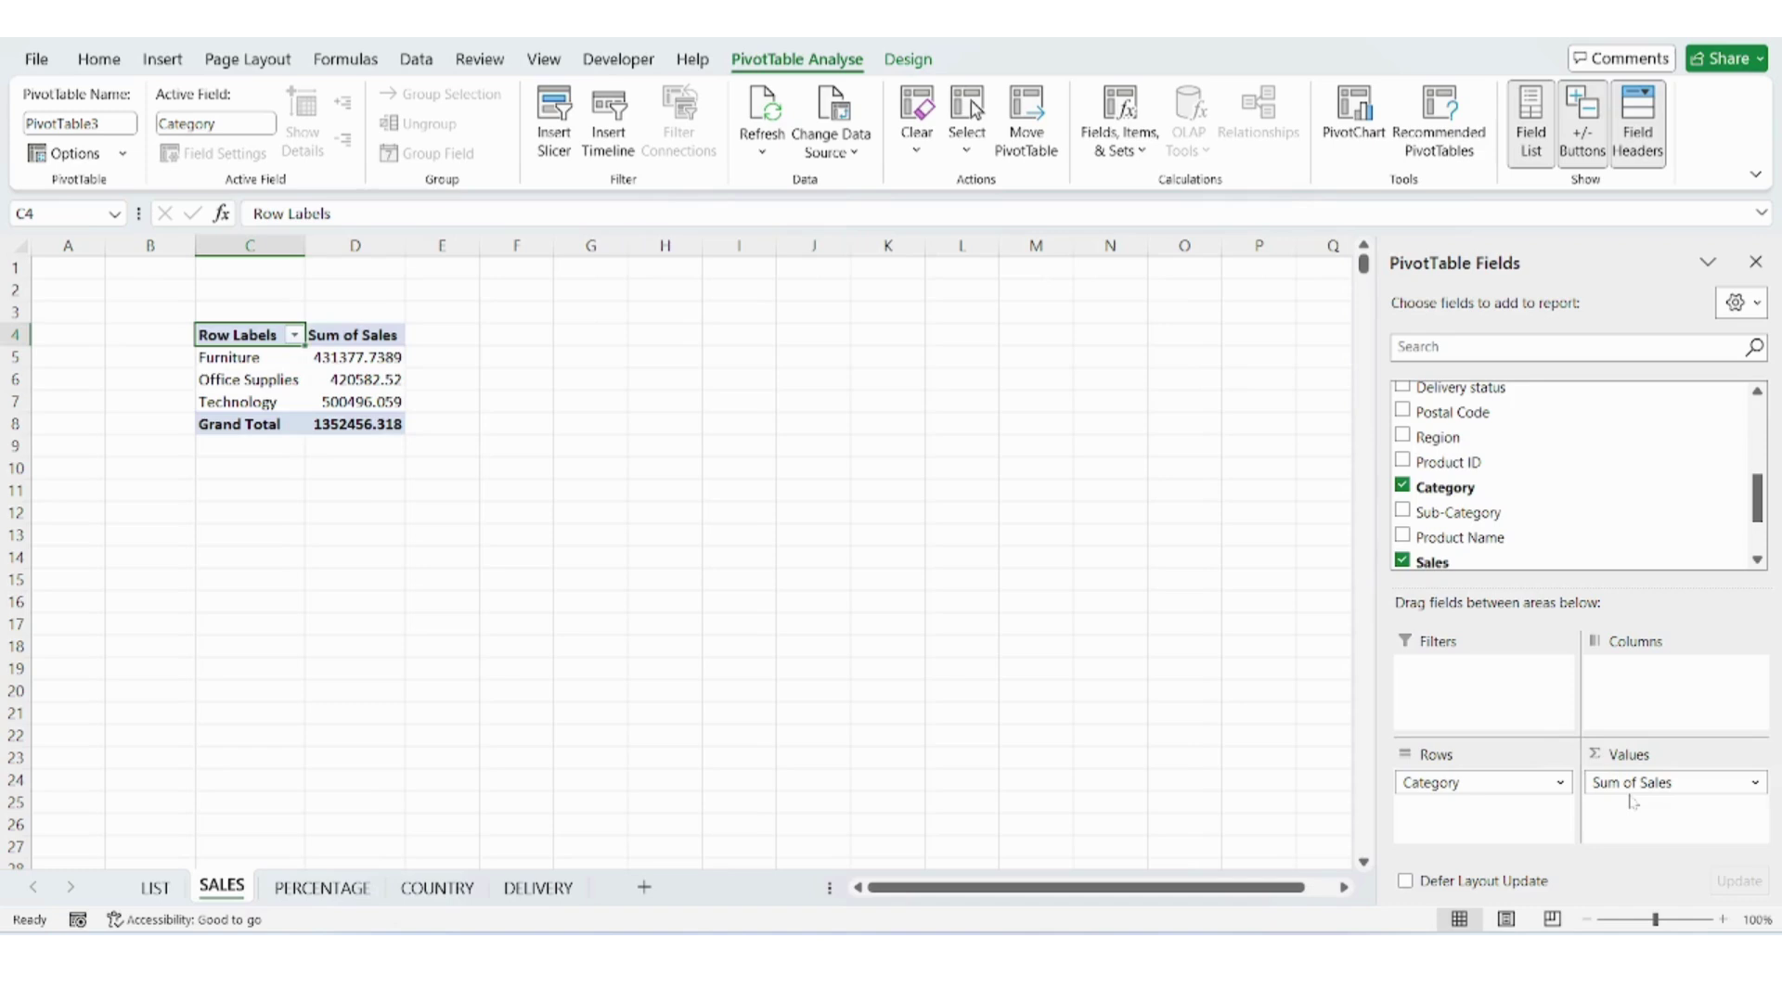
{"action": "left_click", "coordinate": [383, 379]}
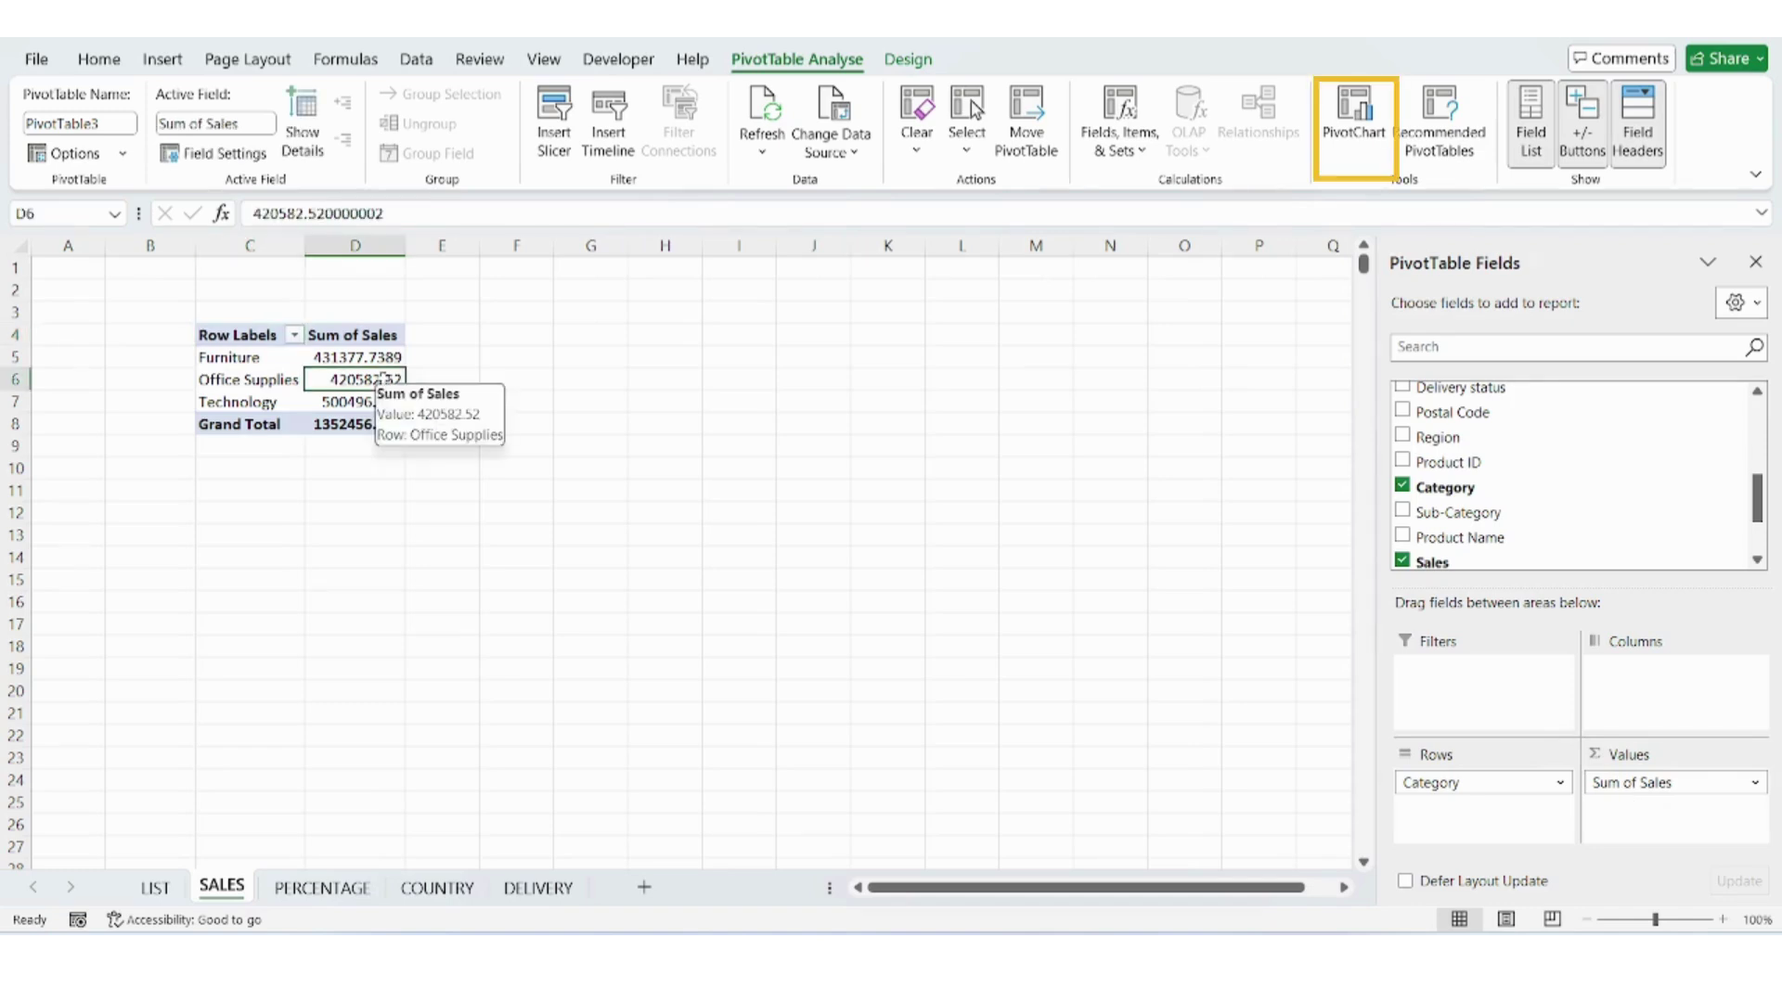
{"action": "left_click", "coordinate": [1350, 136]}
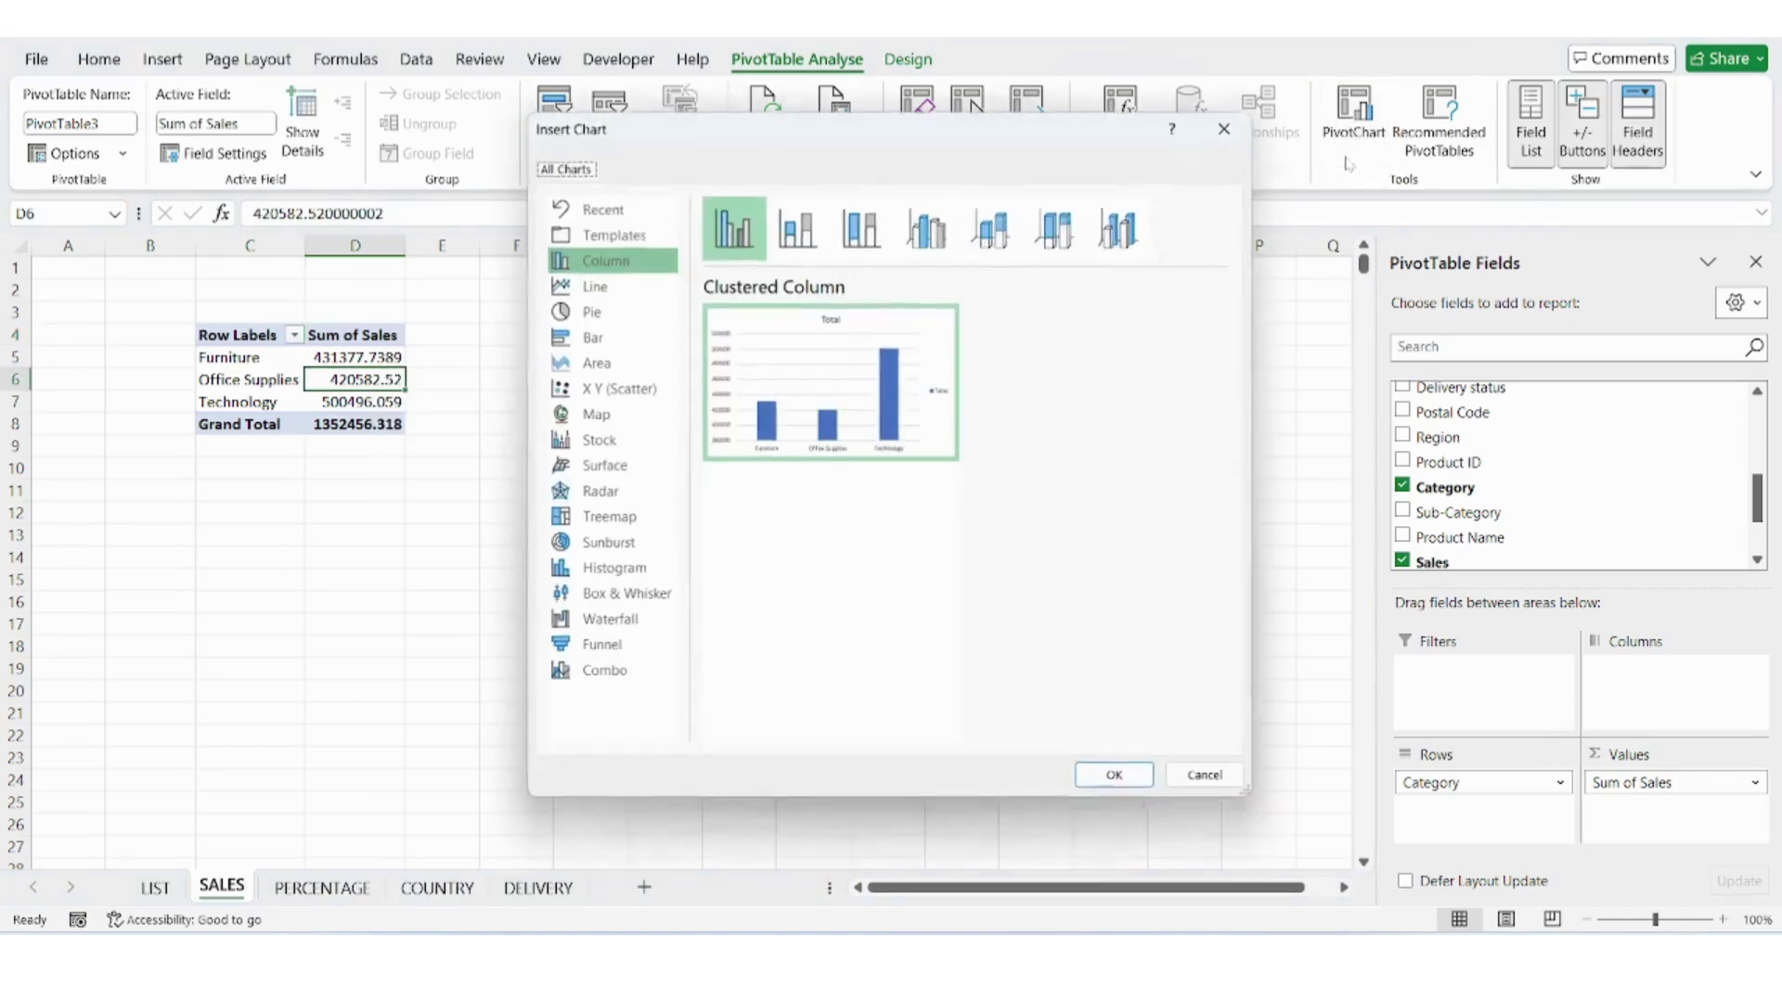
{"action": "left_click", "coordinate": [601, 623]}
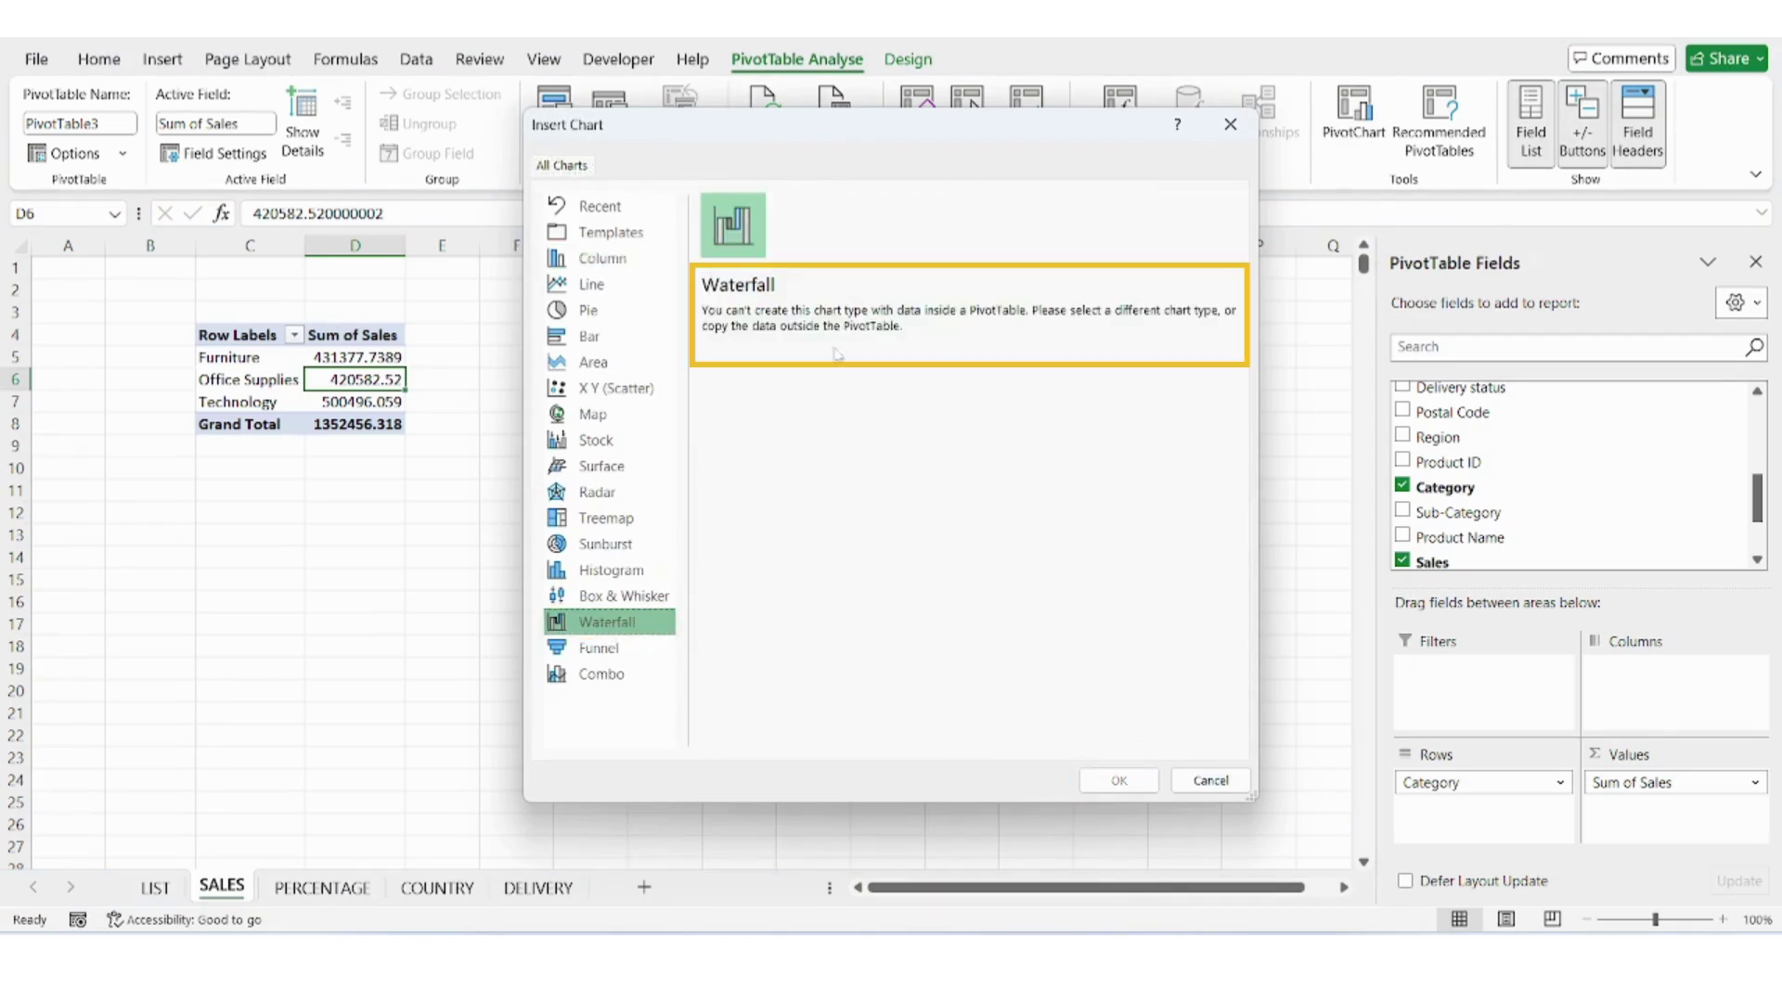
{"action": "left_click", "coordinate": [1230, 125]}
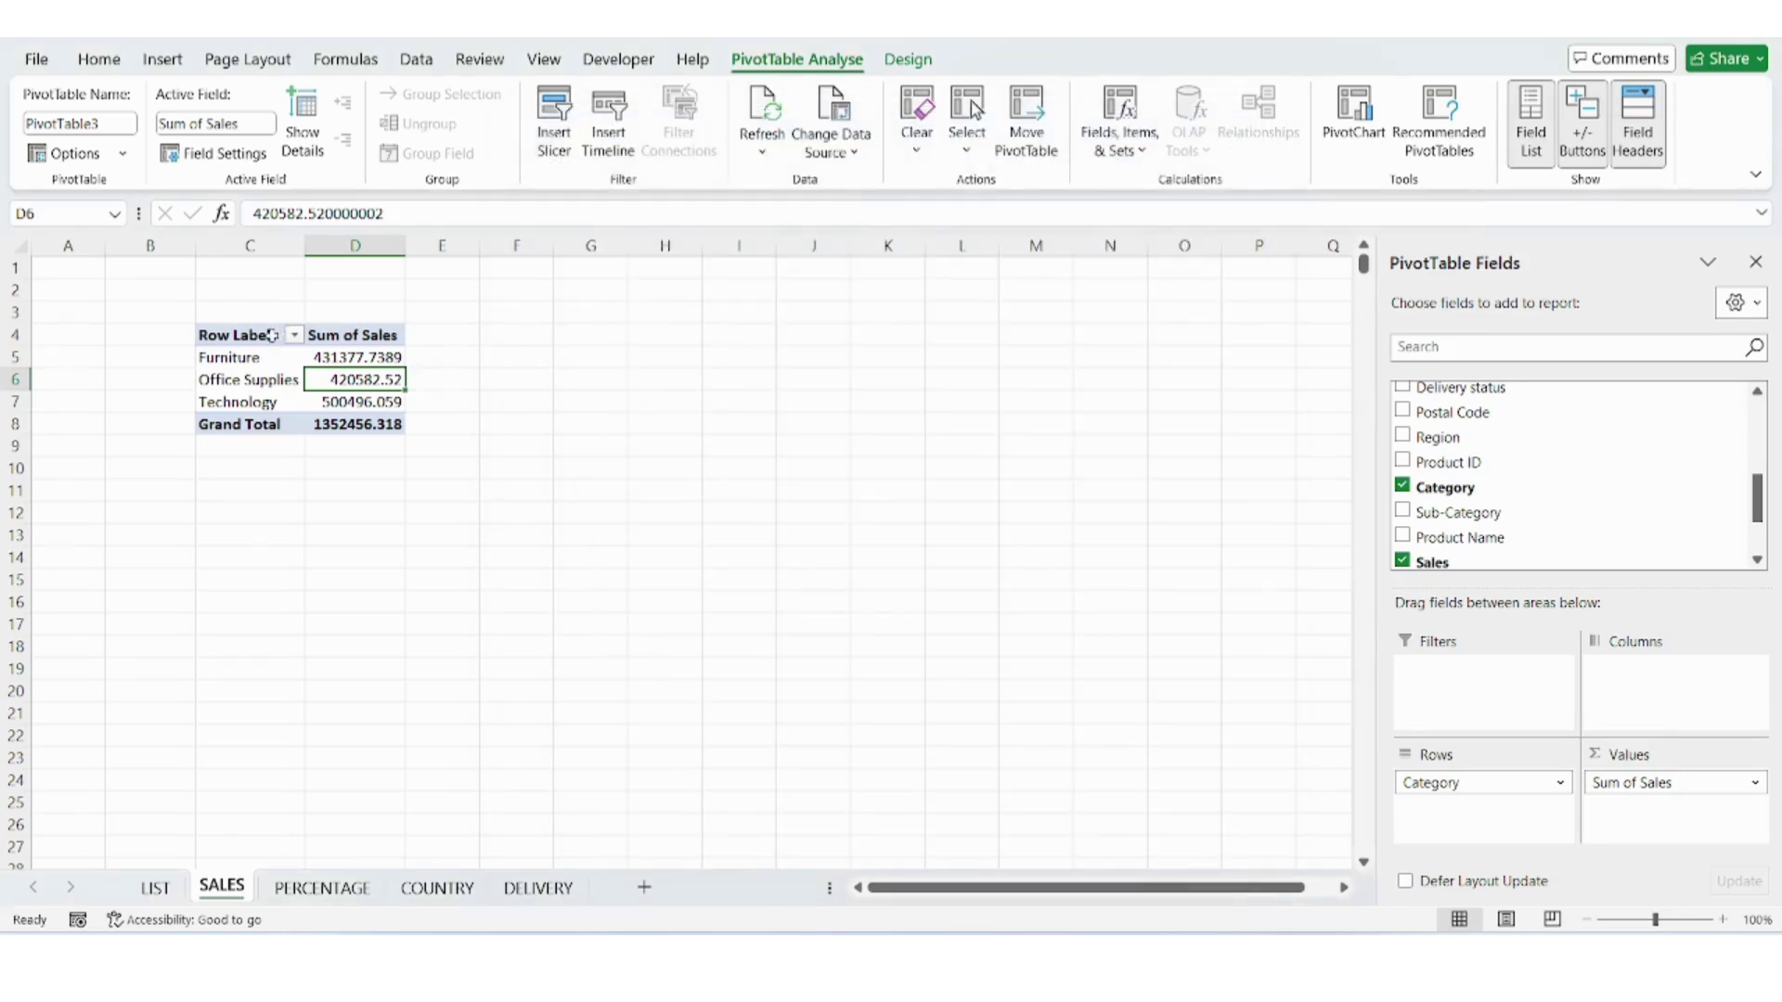
Copy the pivot table range C4:D8.
{"action": "left_click_drag", "start_coordinate": [248, 334], "coordinate": [339, 423]}
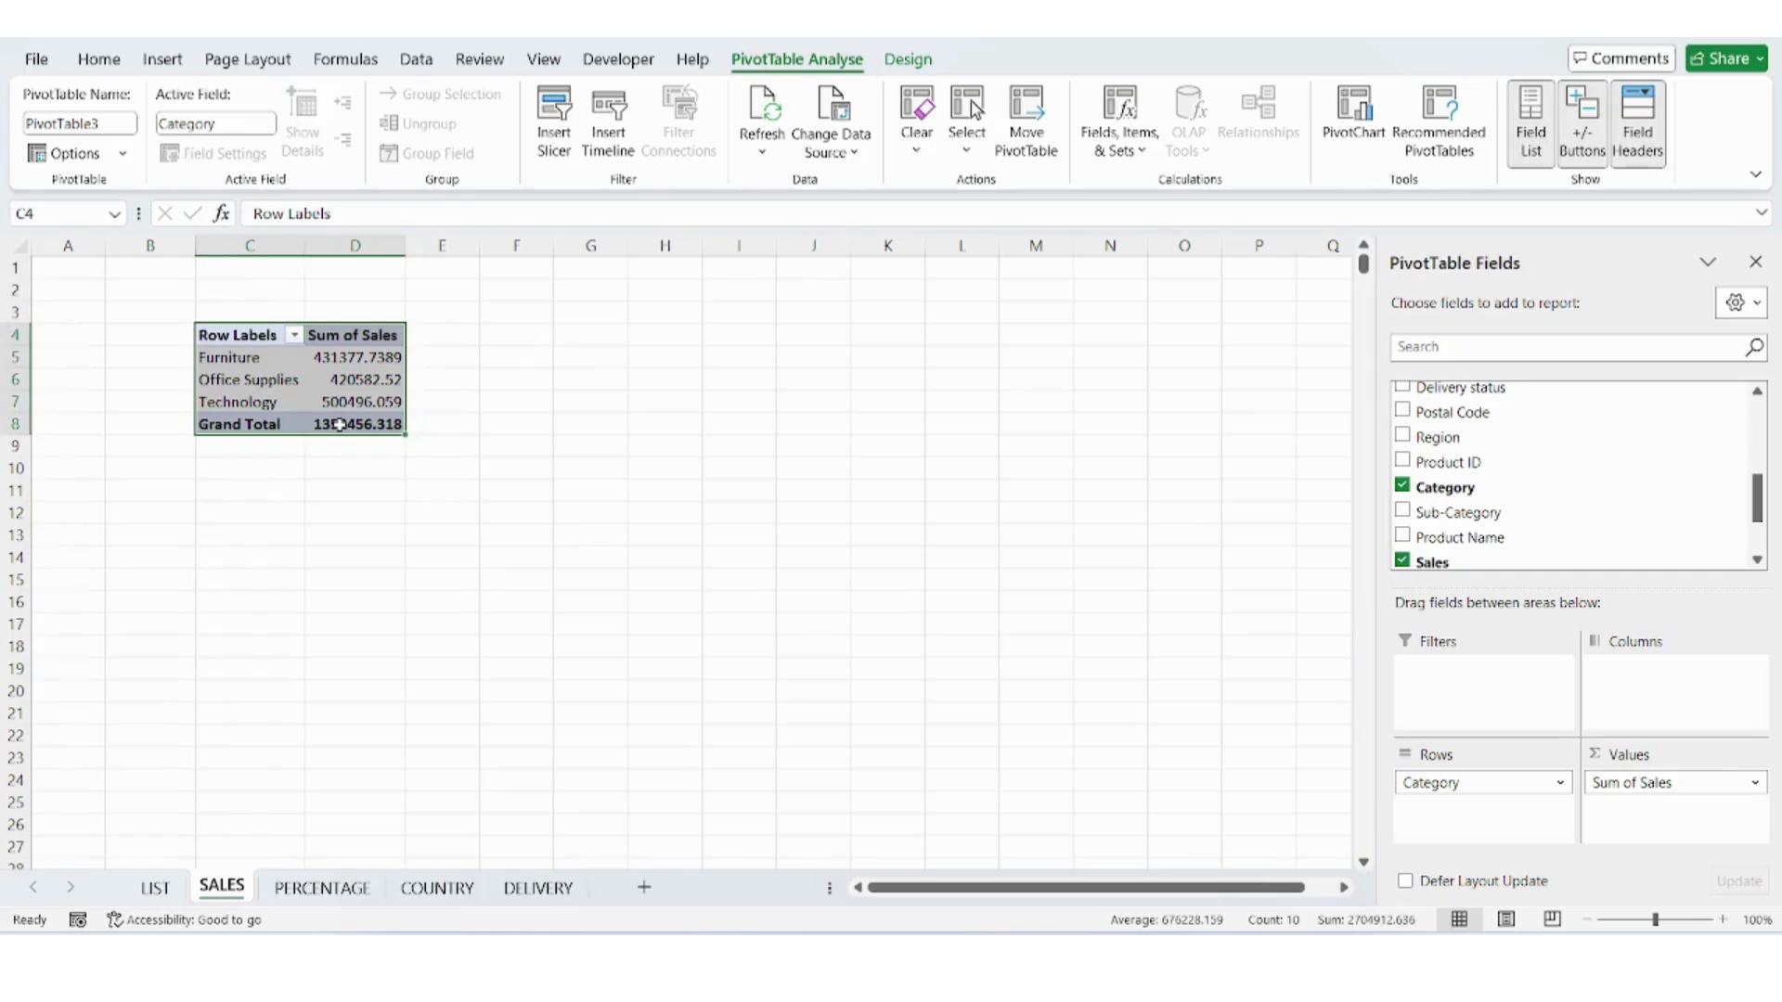
{"action": "right_click", "coordinate": [339, 423]}
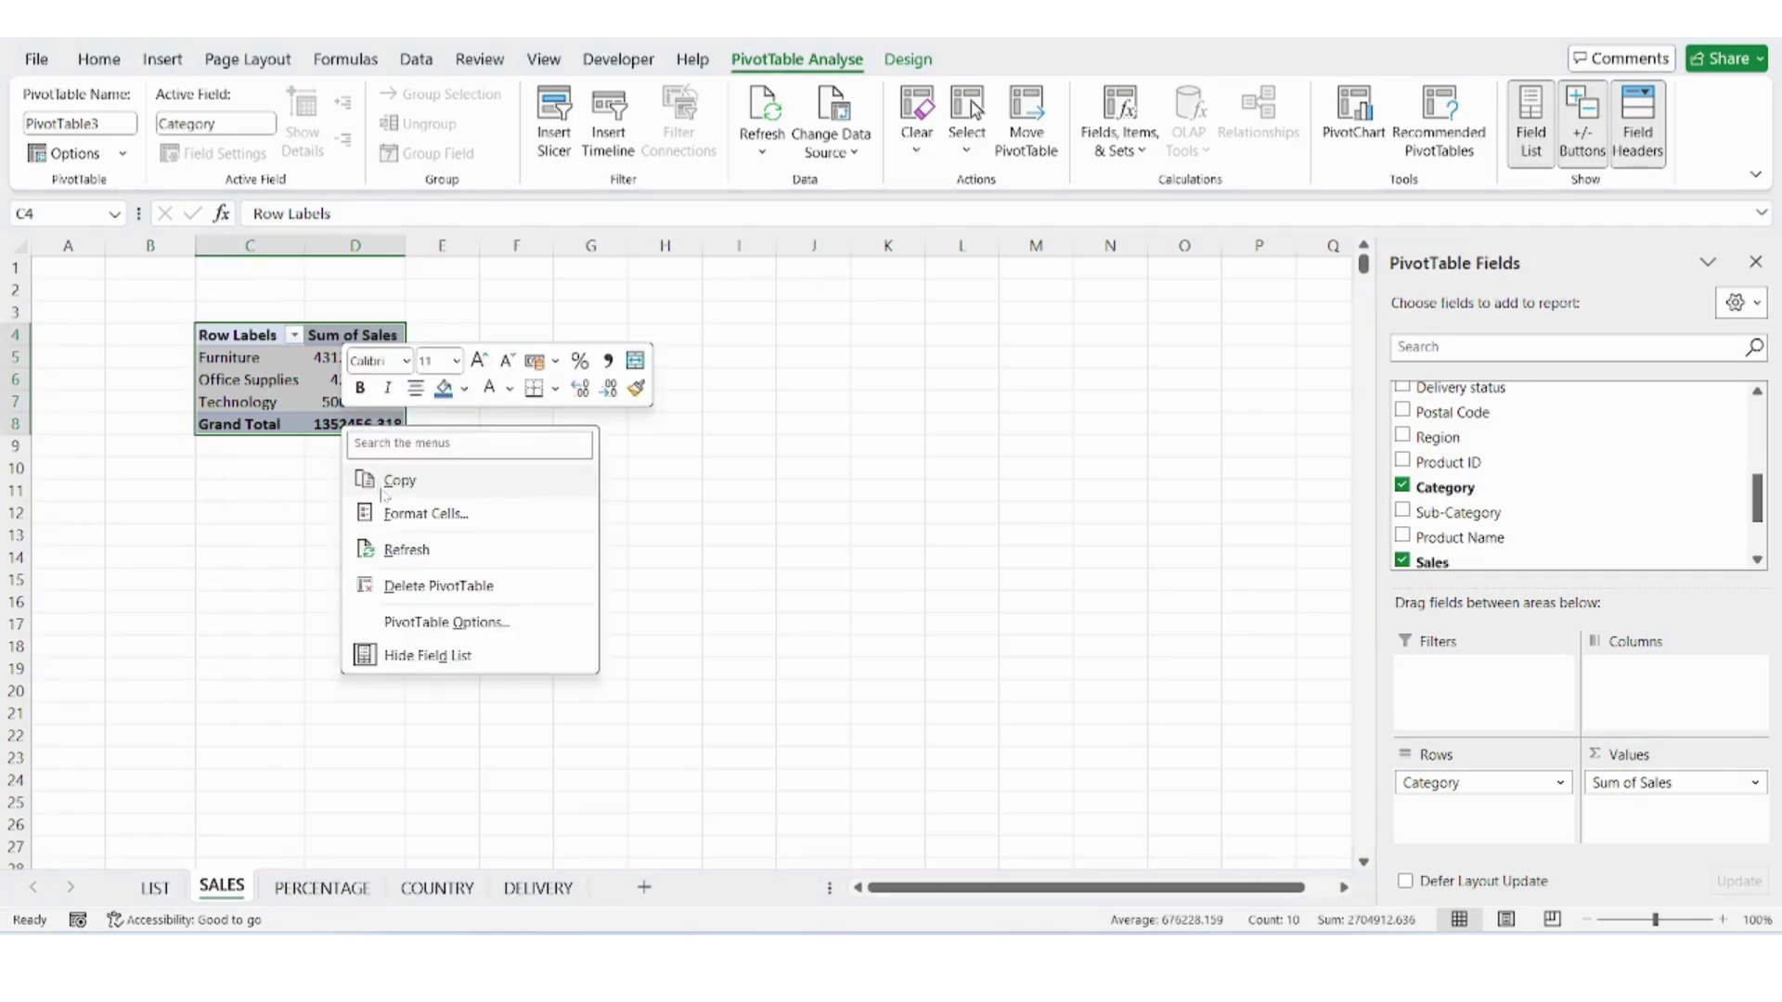
{"action": "left_click", "coordinate": [383, 492]}
Paste it as values into F4:G8 and widen columns F and G.
{"action": "left_click", "coordinate": [510, 336]}
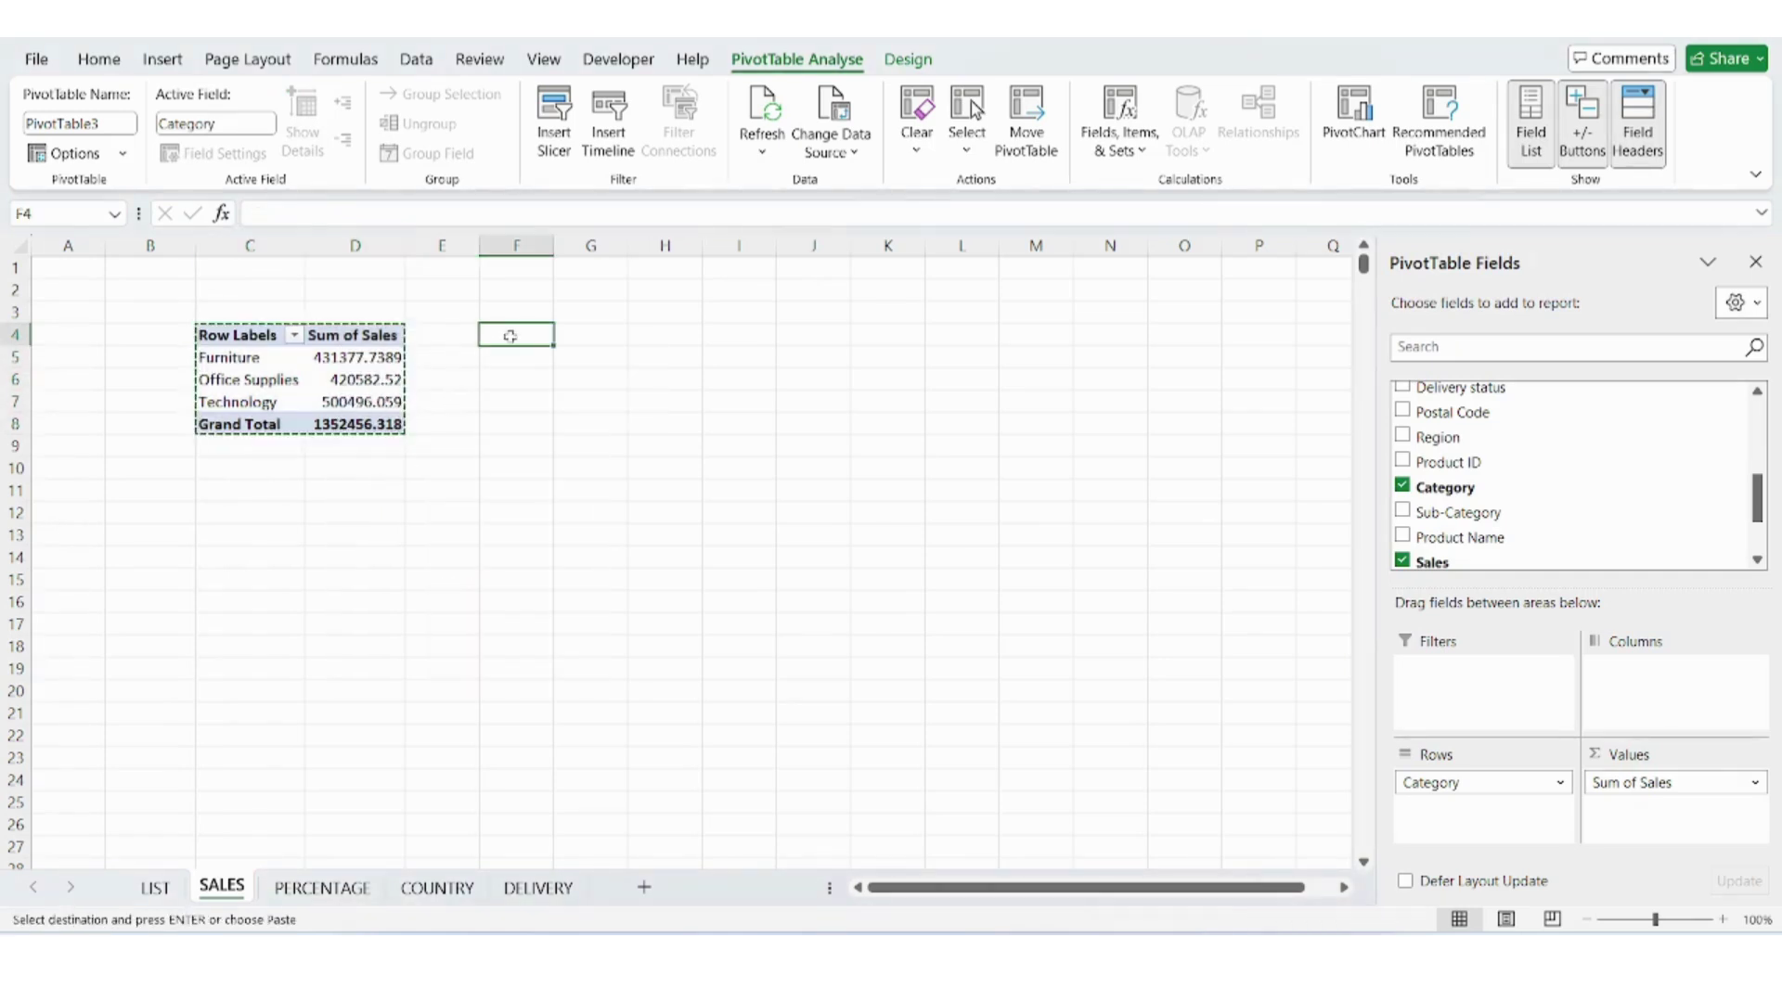
{"action": "left_click_drag", "start_coordinate": [509, 336], "coordinate": [510, 425]}
{"action": "right_click", "coordinate": [514, 345]}
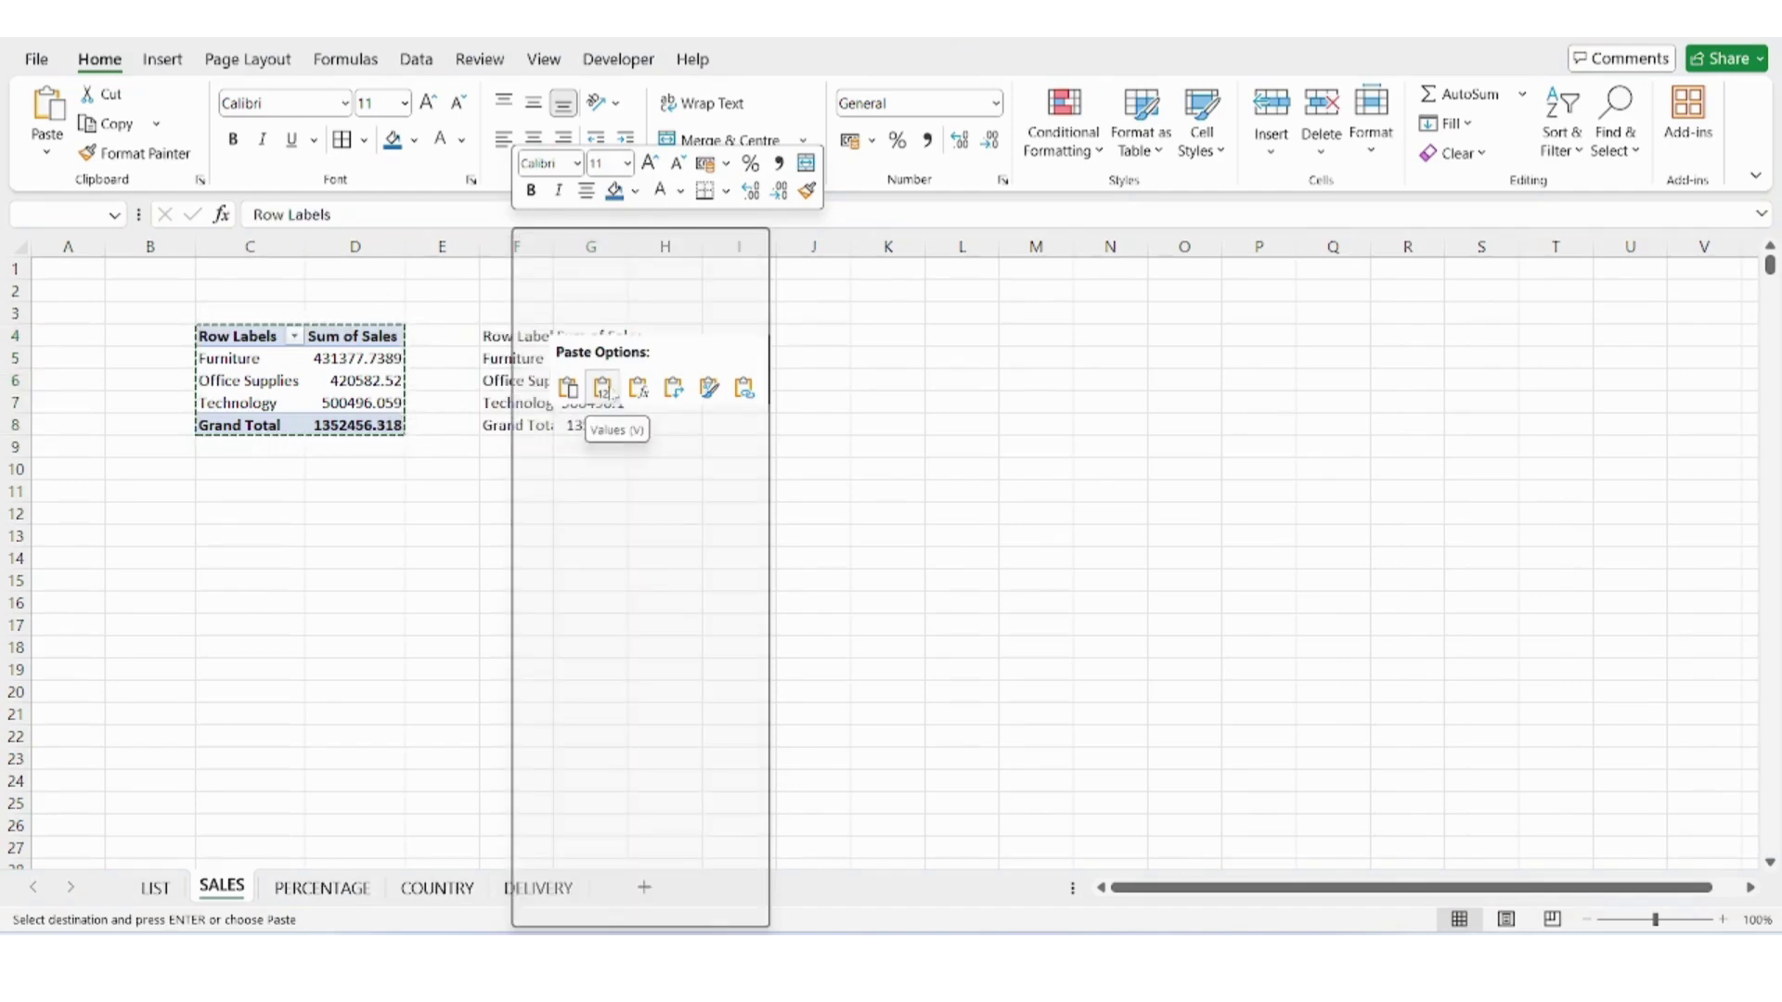
{"action": "left_click", "coordinate": [612, 391]}
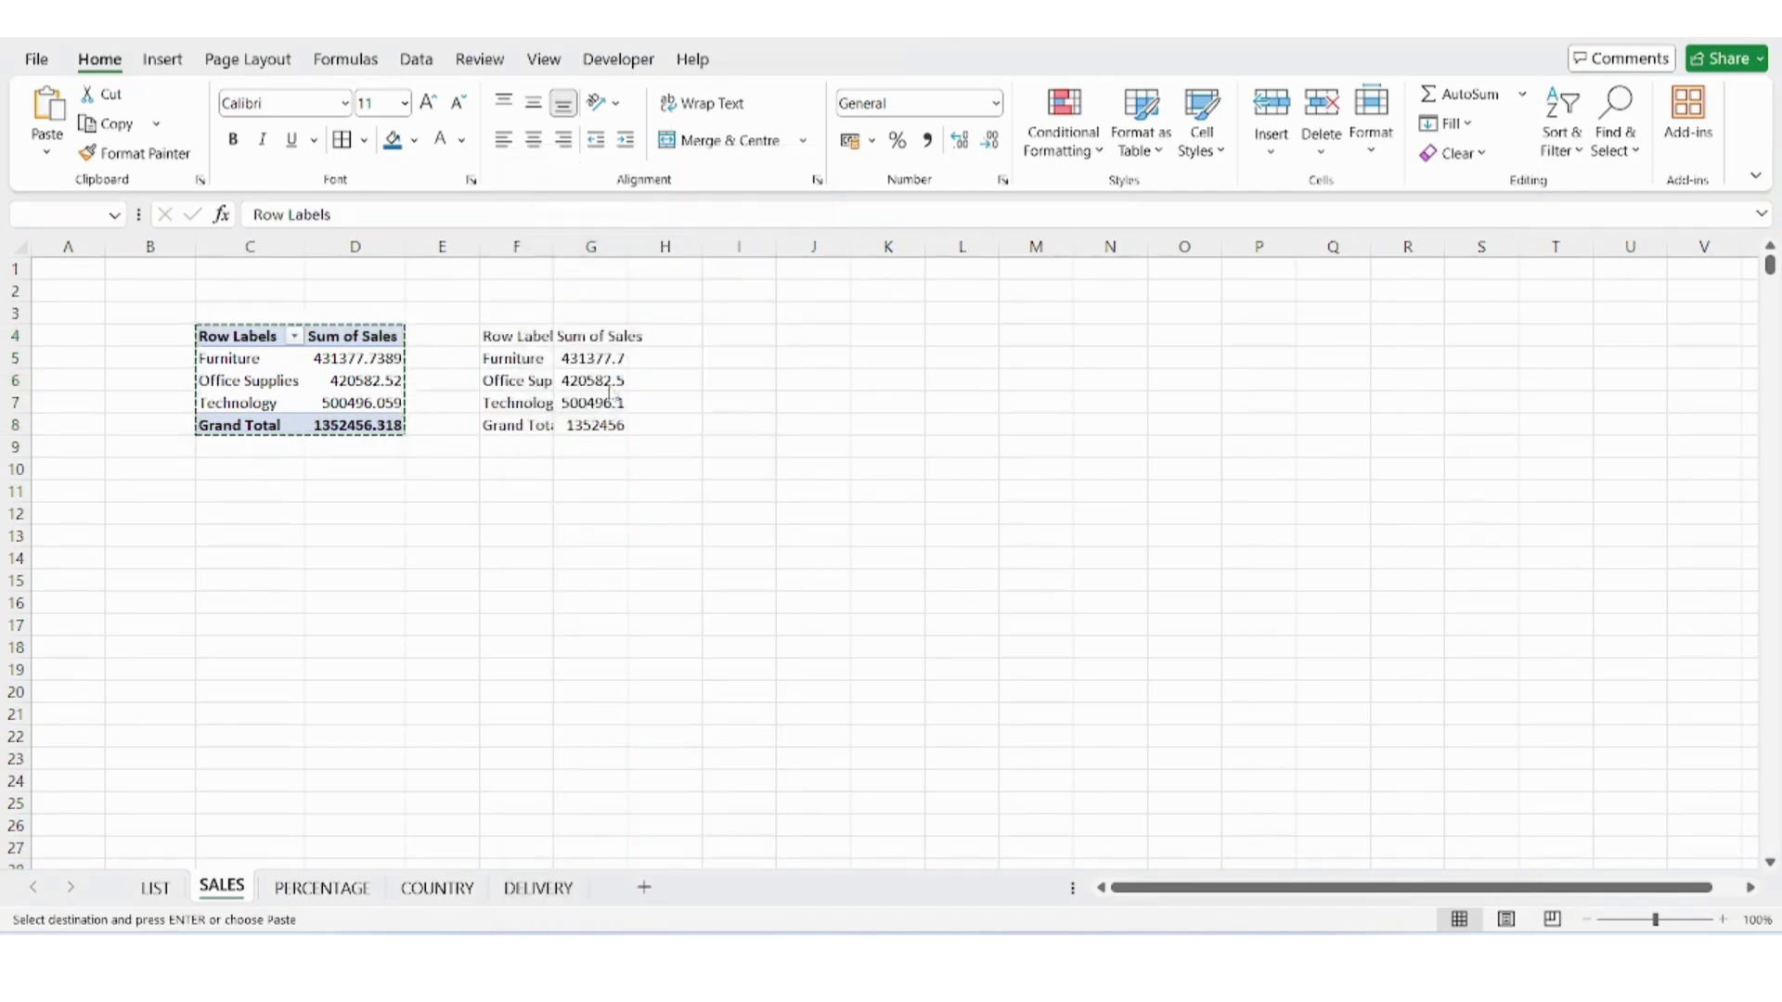
{"action": "left_click_drag", "start_coordinate": [517, 246], "coordinate": [720, 254]}
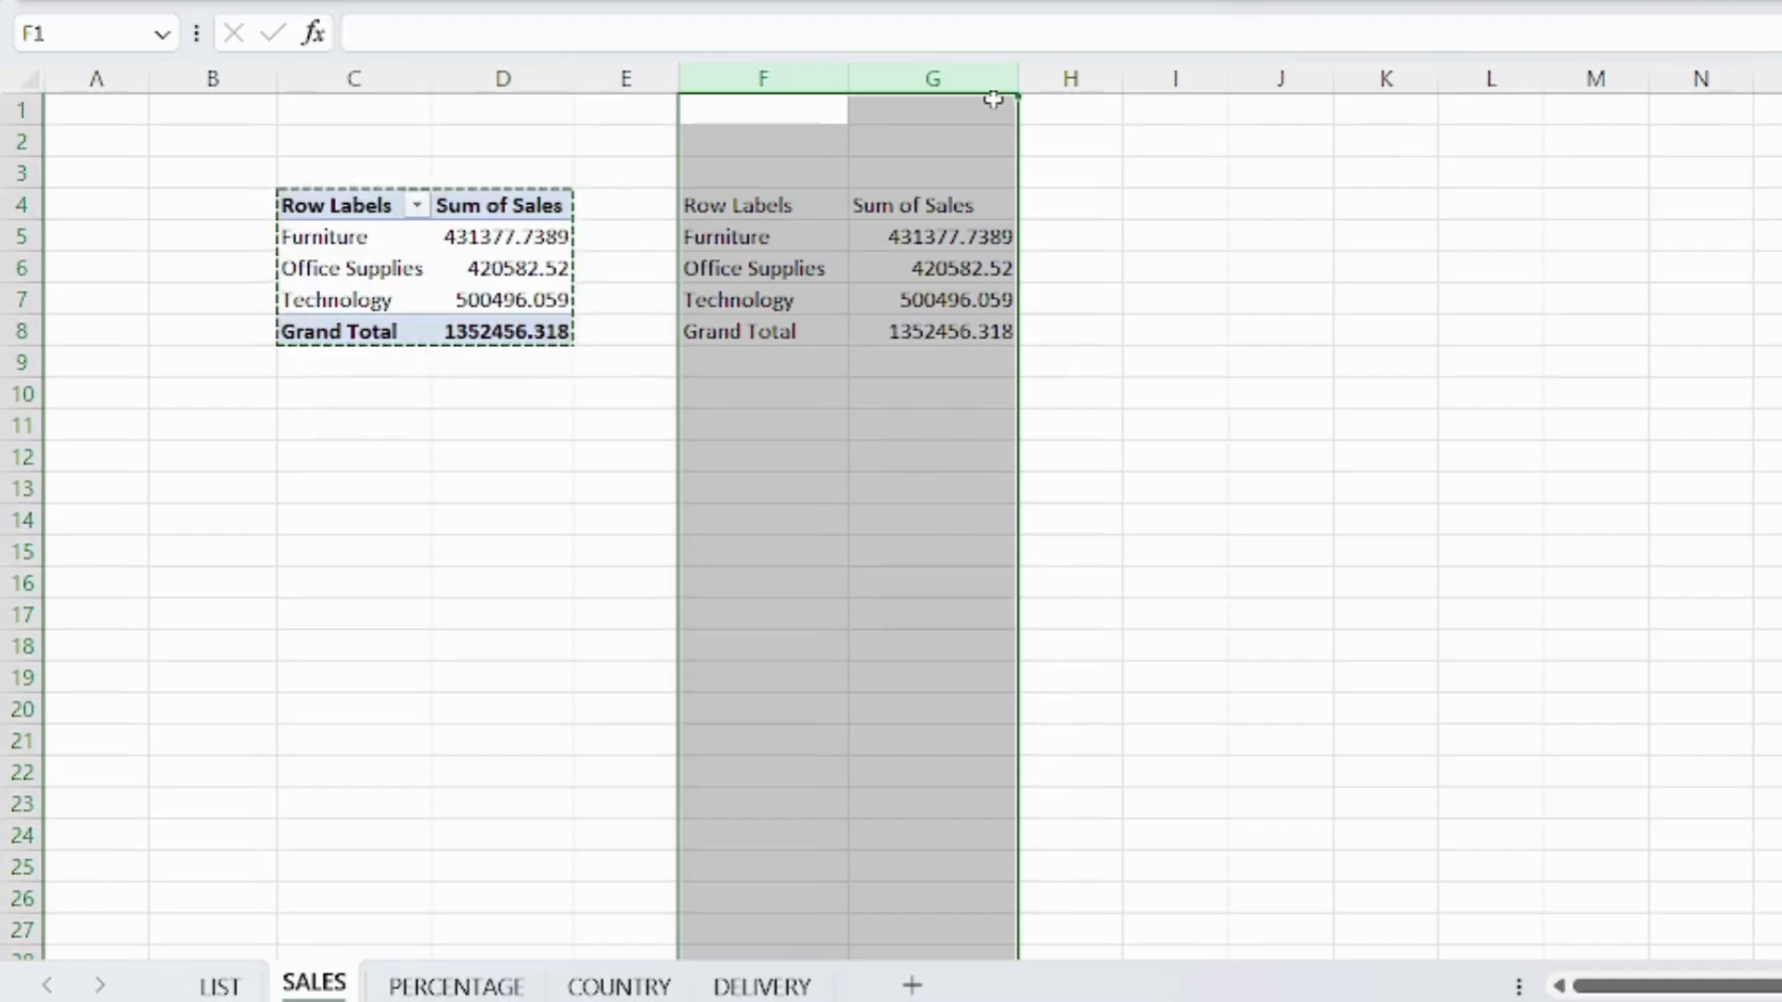
Replace the G5 Furniture value with a GETPIVOTDATA formula linked to pivot cell D5.
{"action": "left_click", "coordinate": [974, 236]}
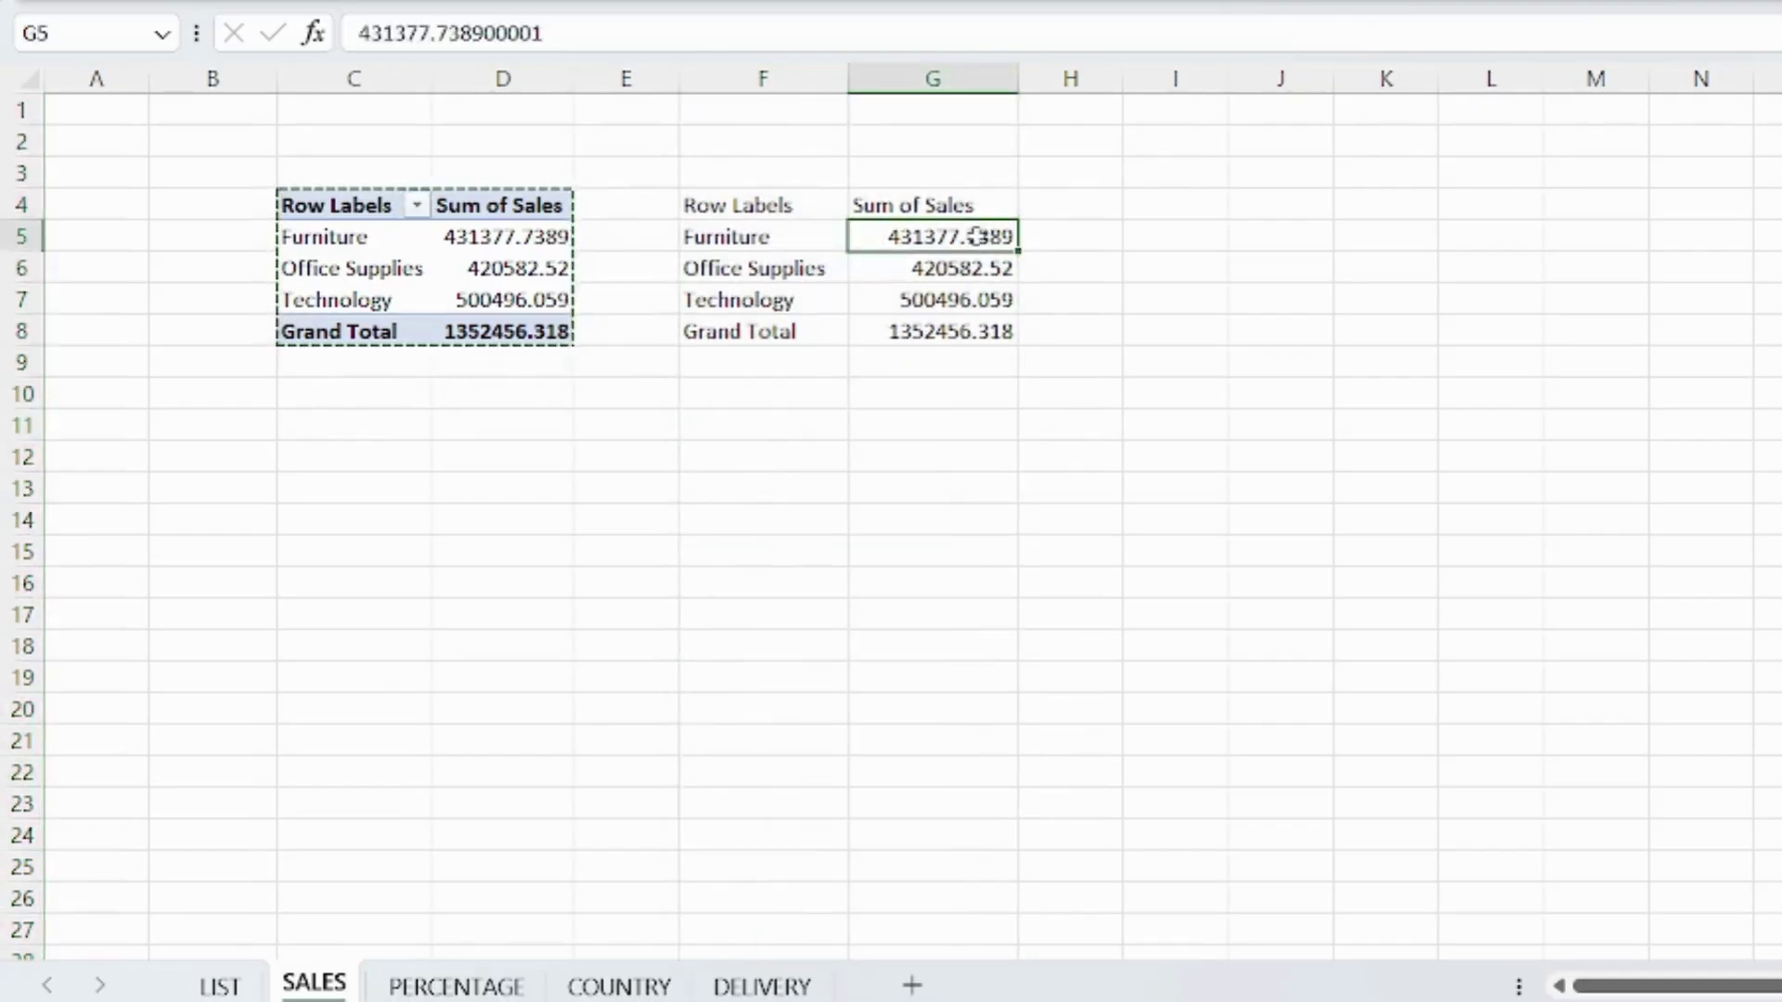
{"action": "double_click", "coordinate": [975, 235]}
{"action": "double_click", "coordinate": [974, 236]}
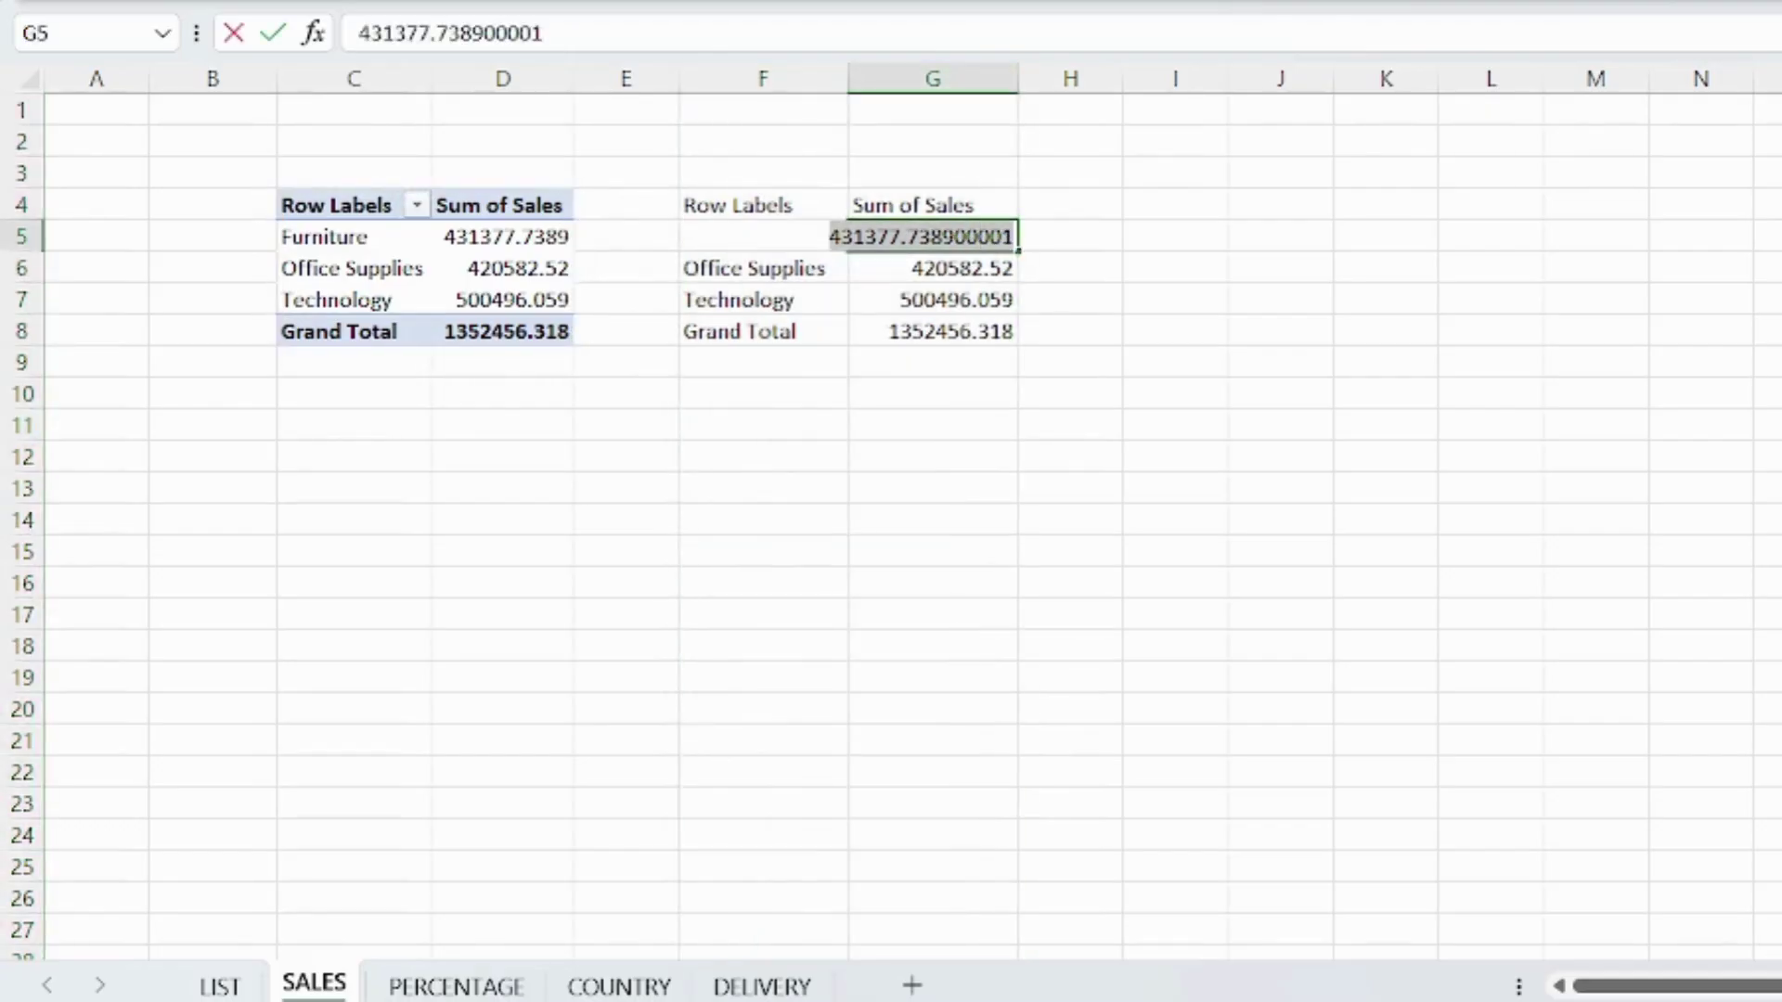
{"action": "type", "text": "="}
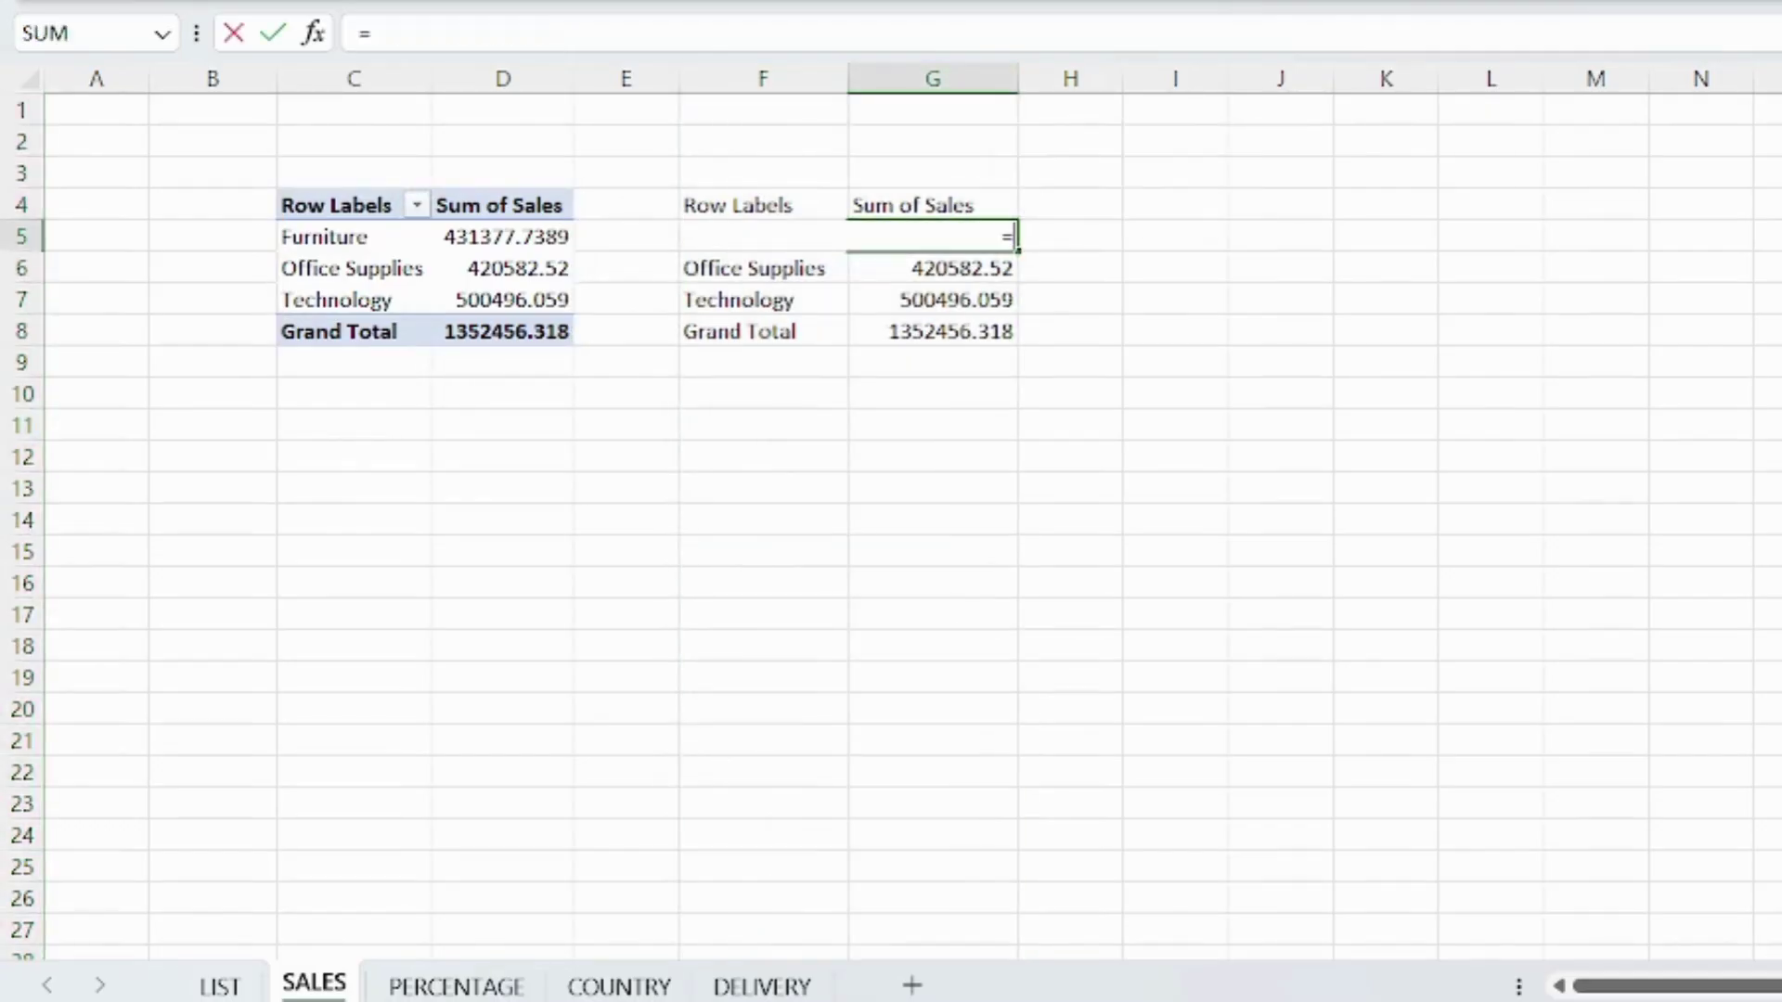
{"action": "left_click", "coordinate": [561, 239]}
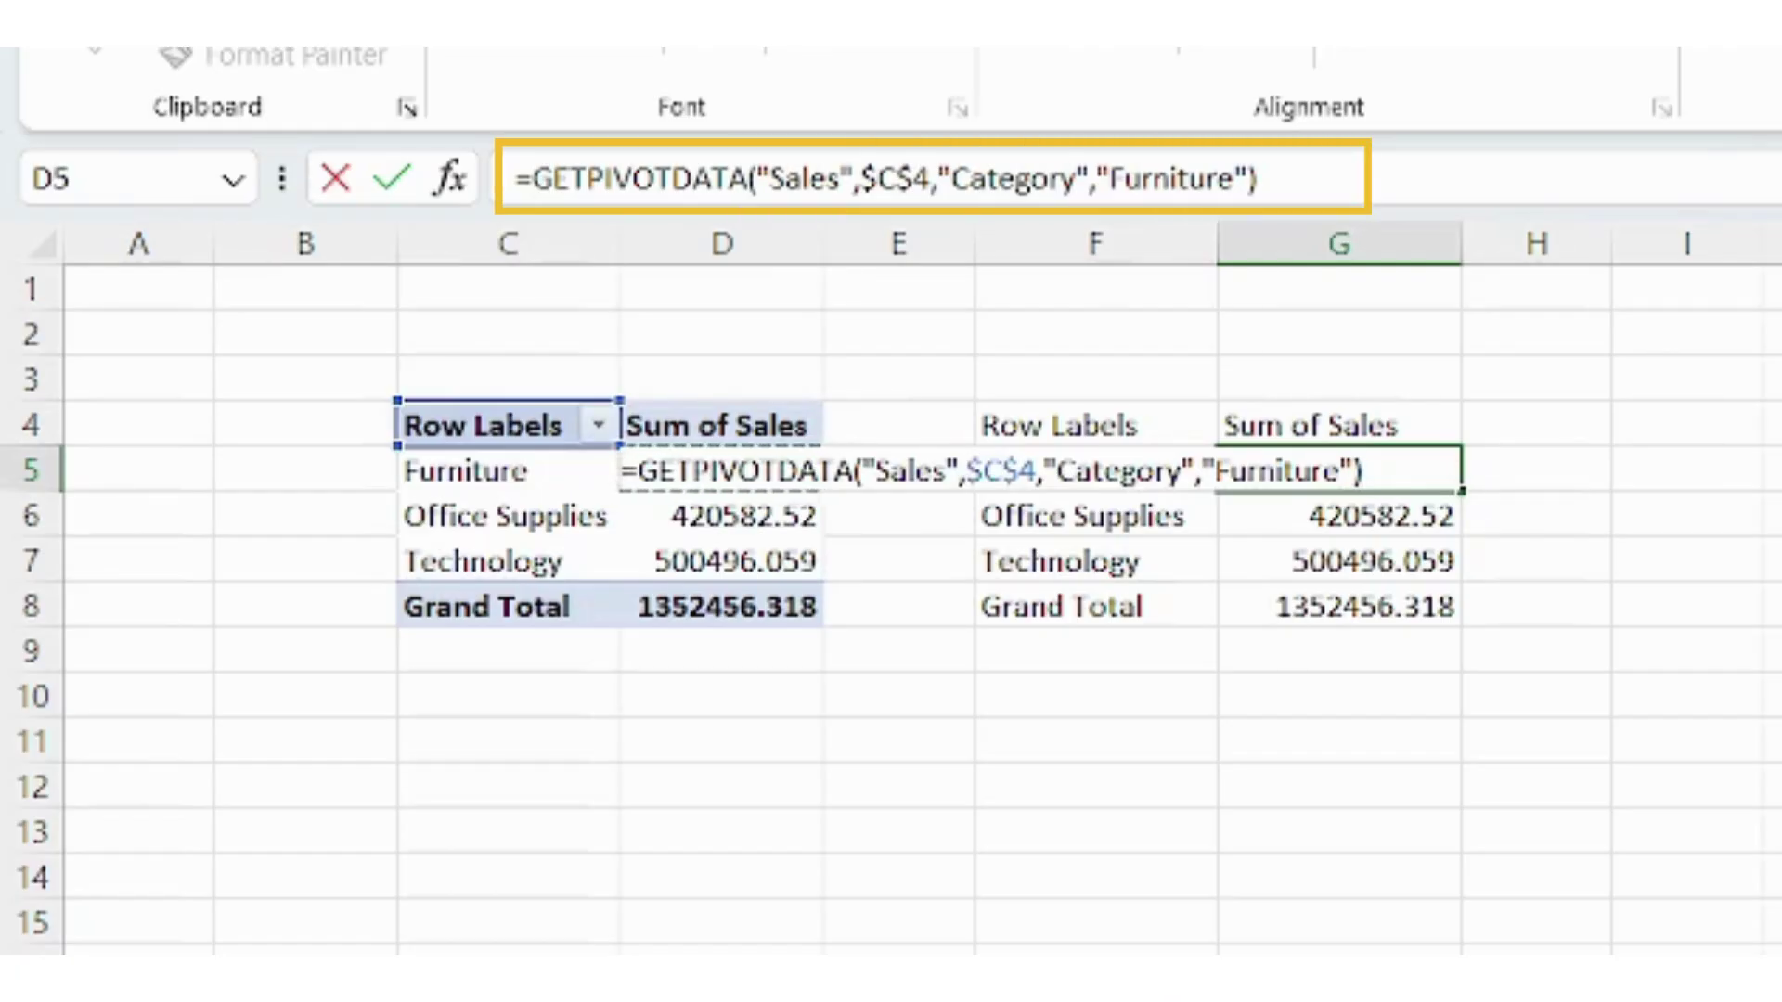
{"action": "key", "text": "Return"}
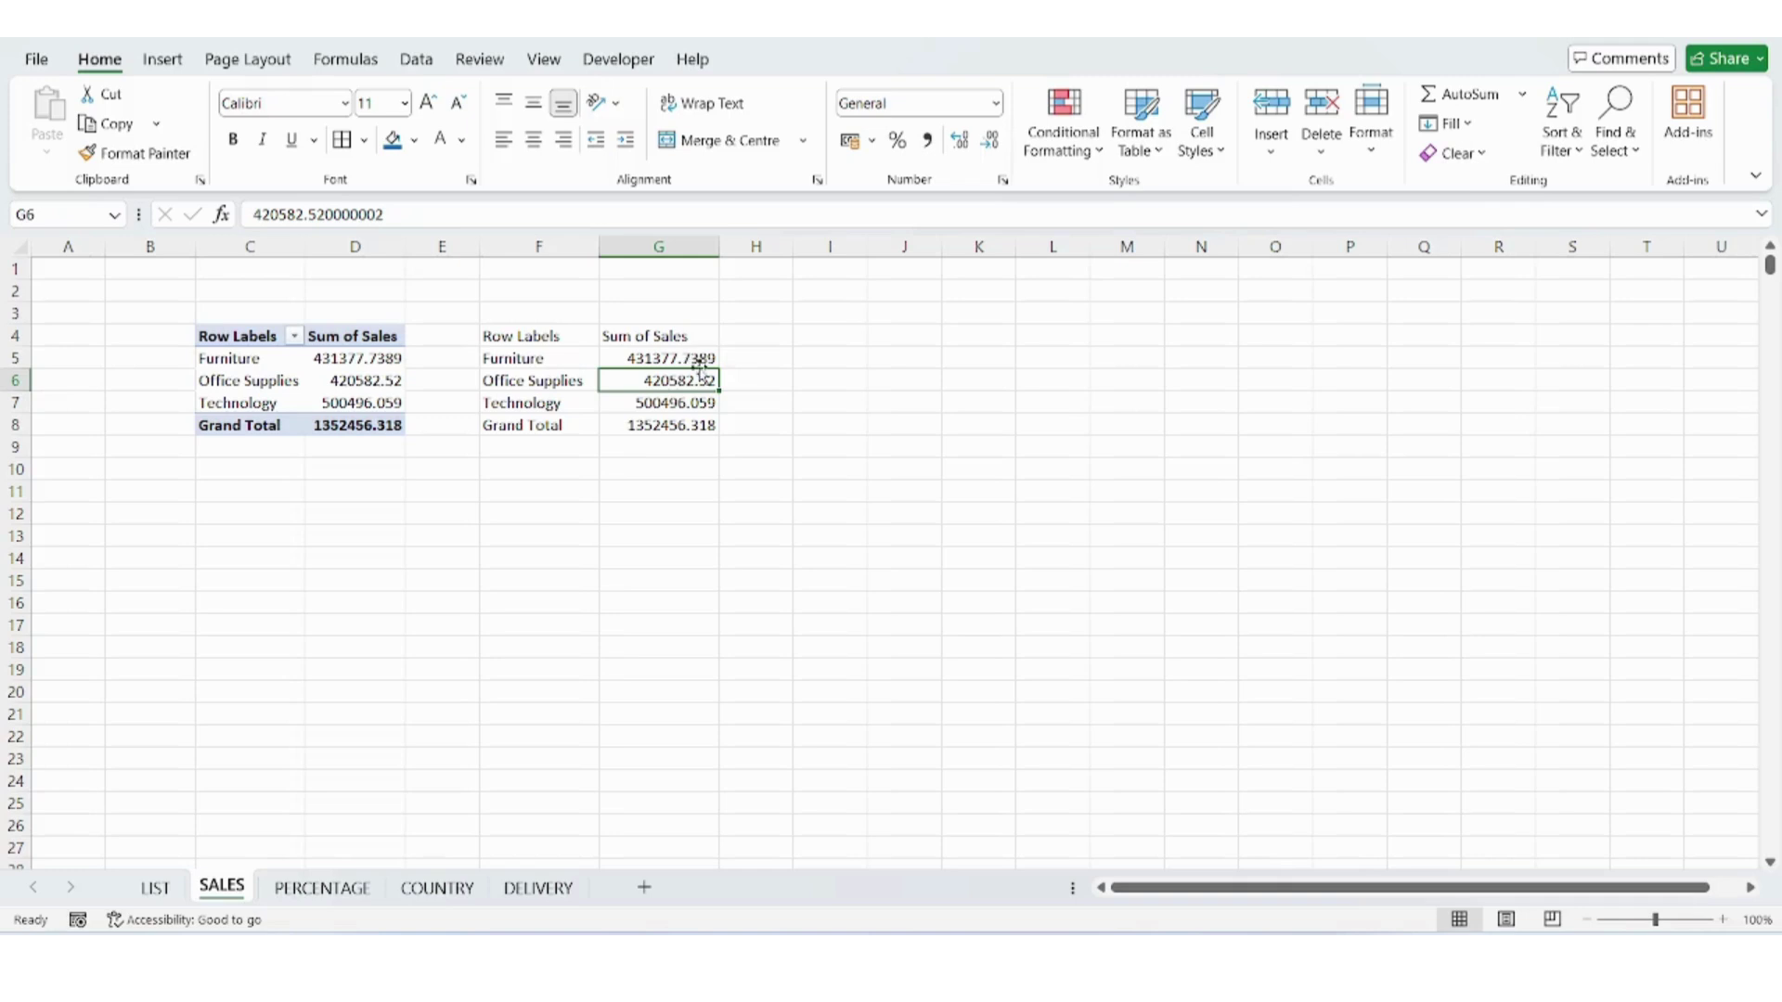
Swap the hard-coded "Furniture" argument in G5's formula for cell F5.
{"action": "left_click", "coordinate": [868, 257]}
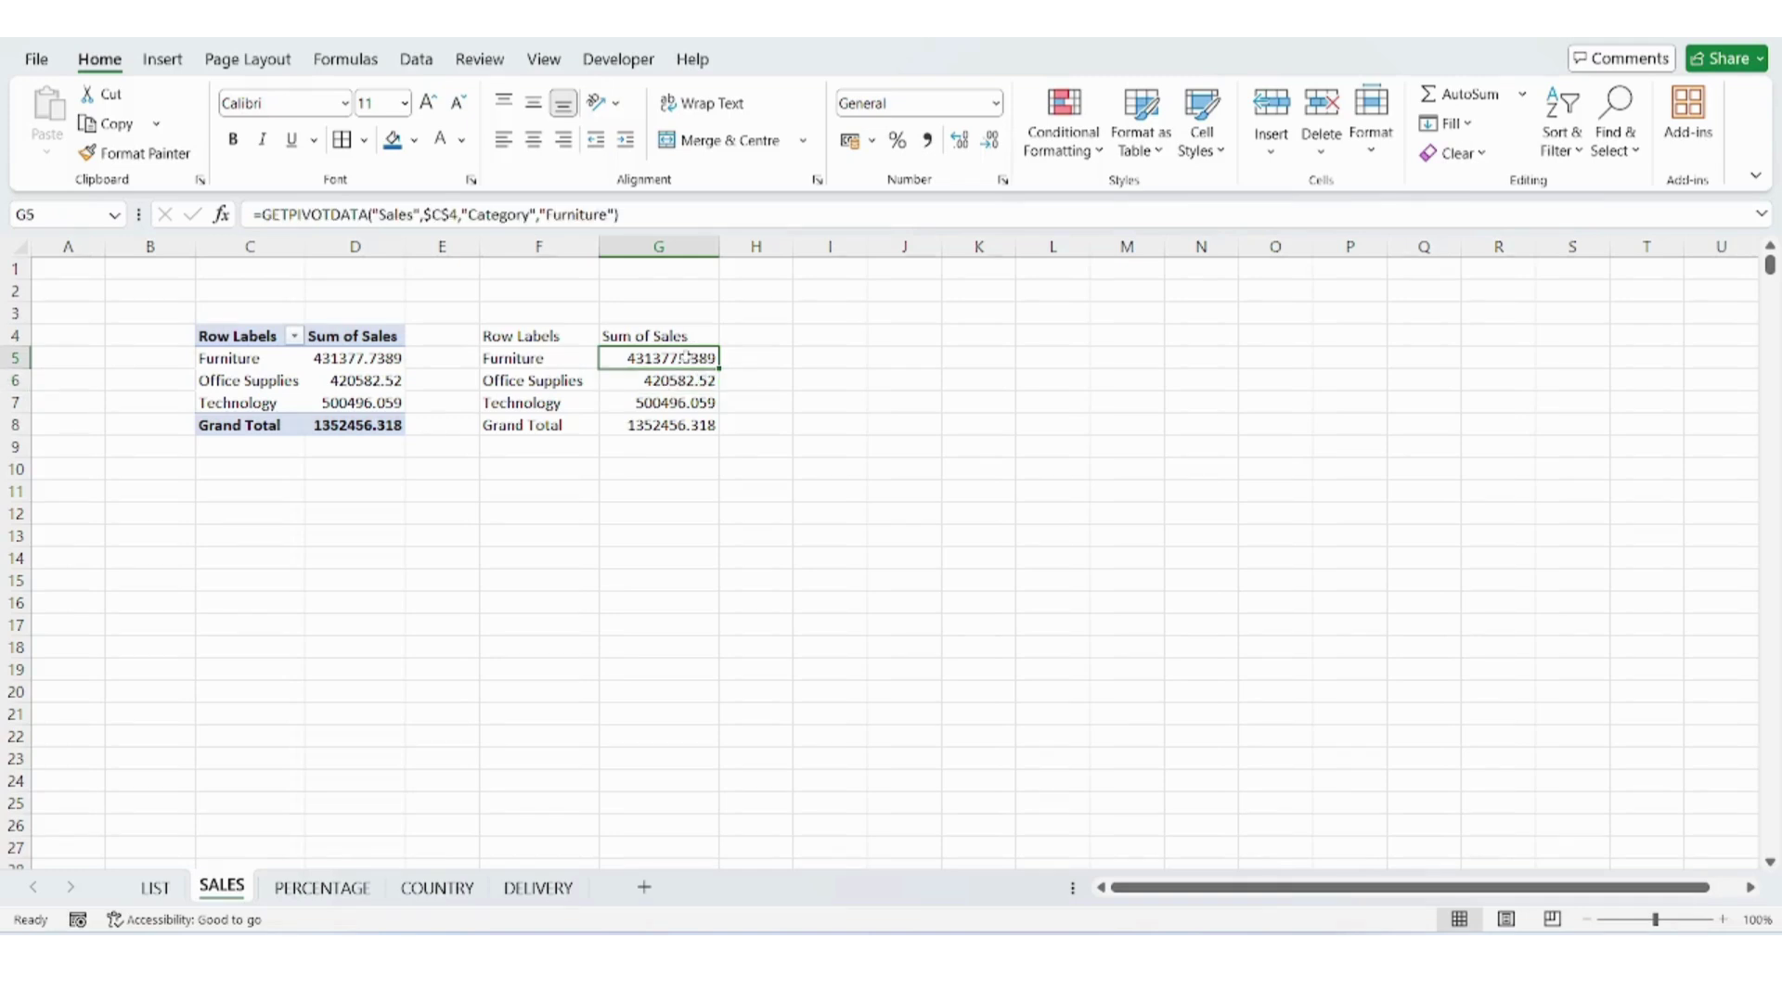
{"action": "double_click", "coordinate": [684, 358]}
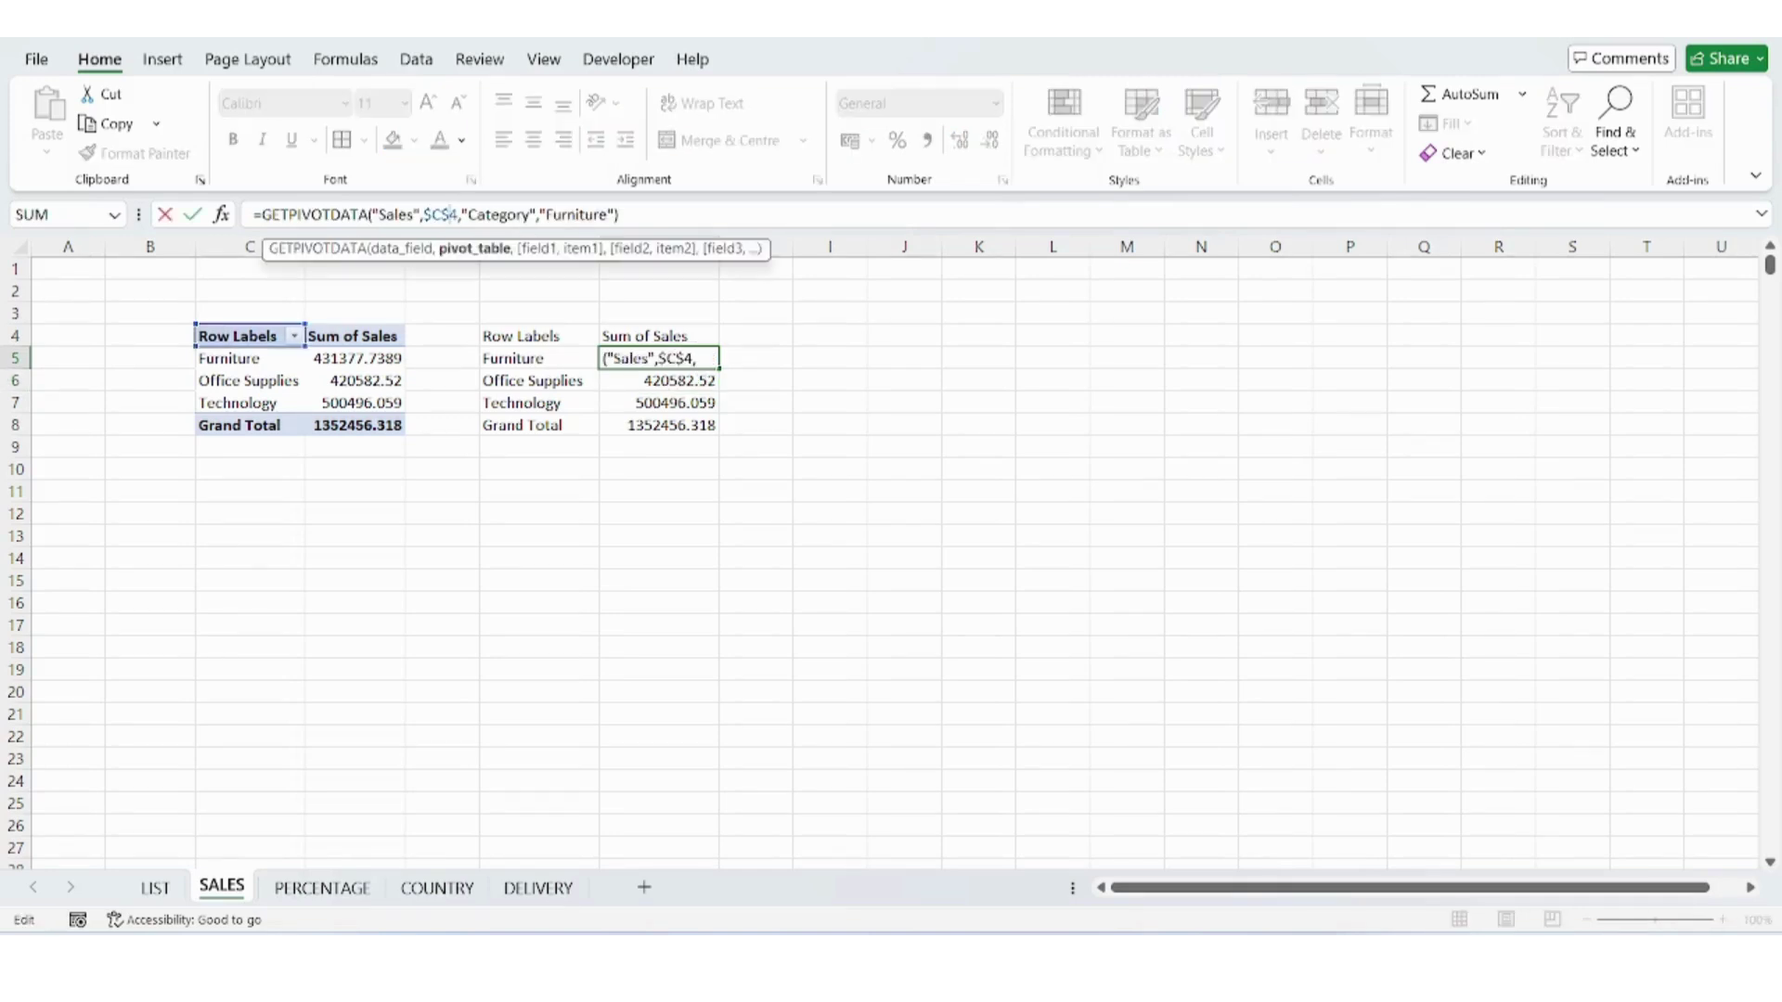
{"action": "key", "text": "End"}
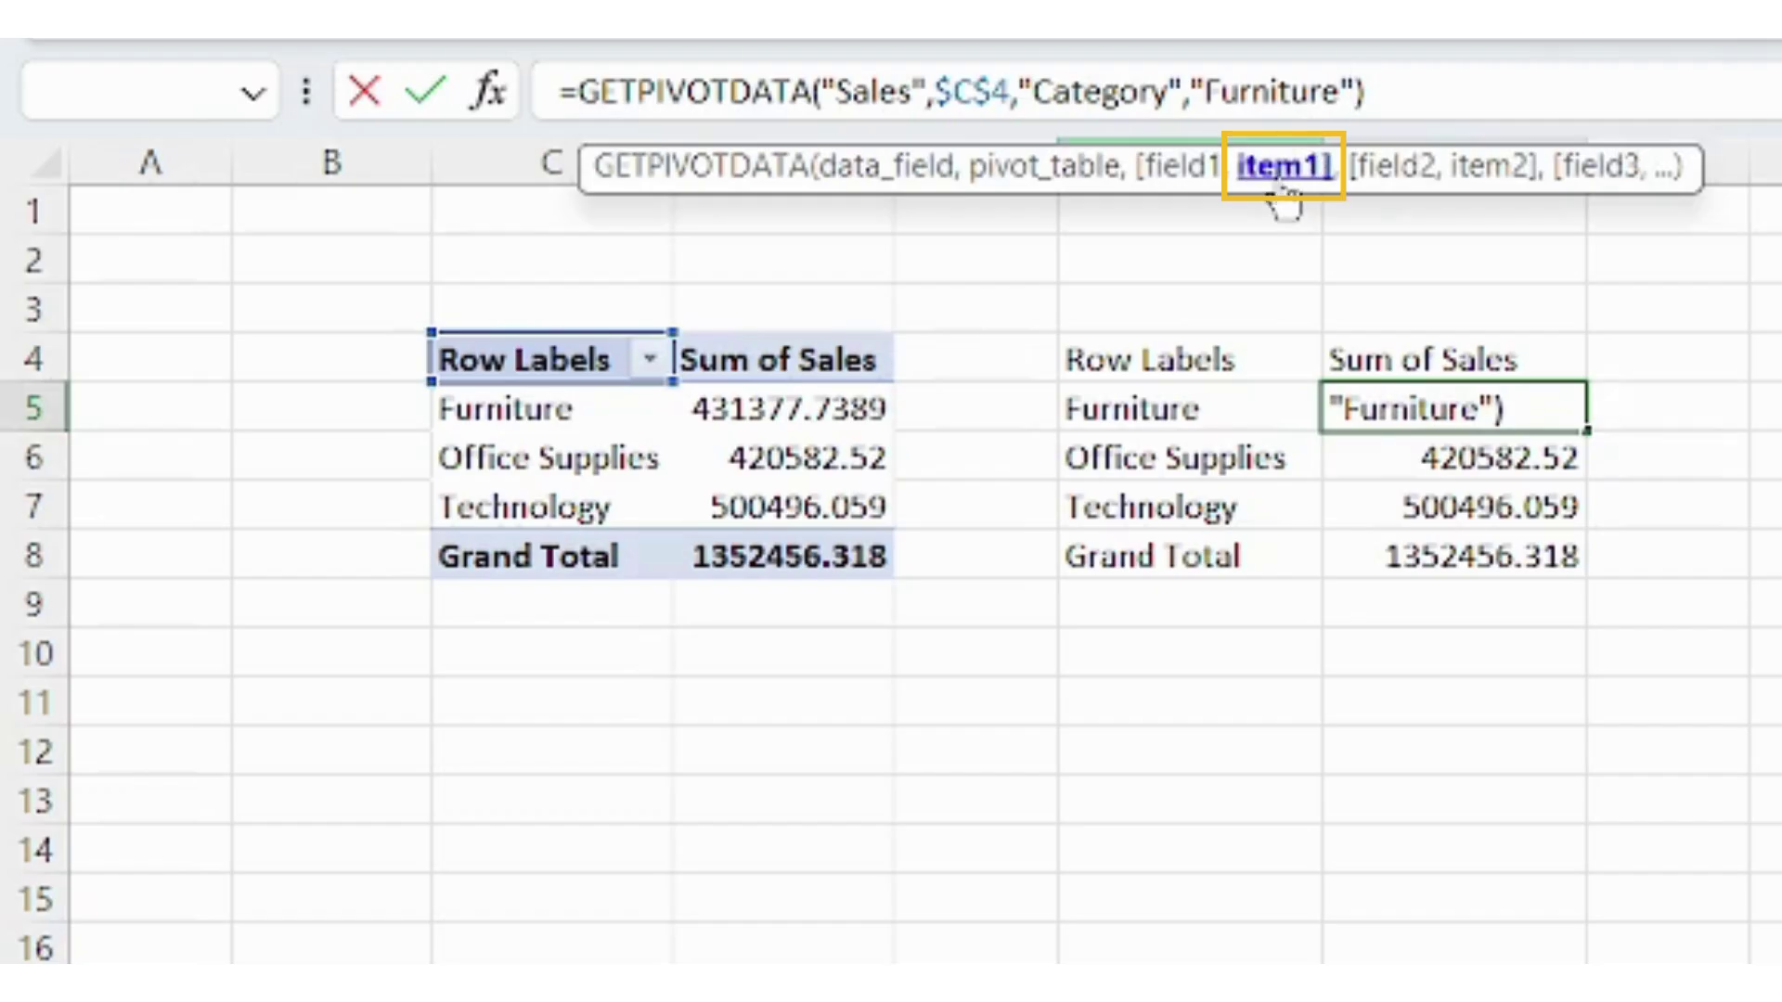
{"action": "left_click", "coordinate": [1284, 190]}
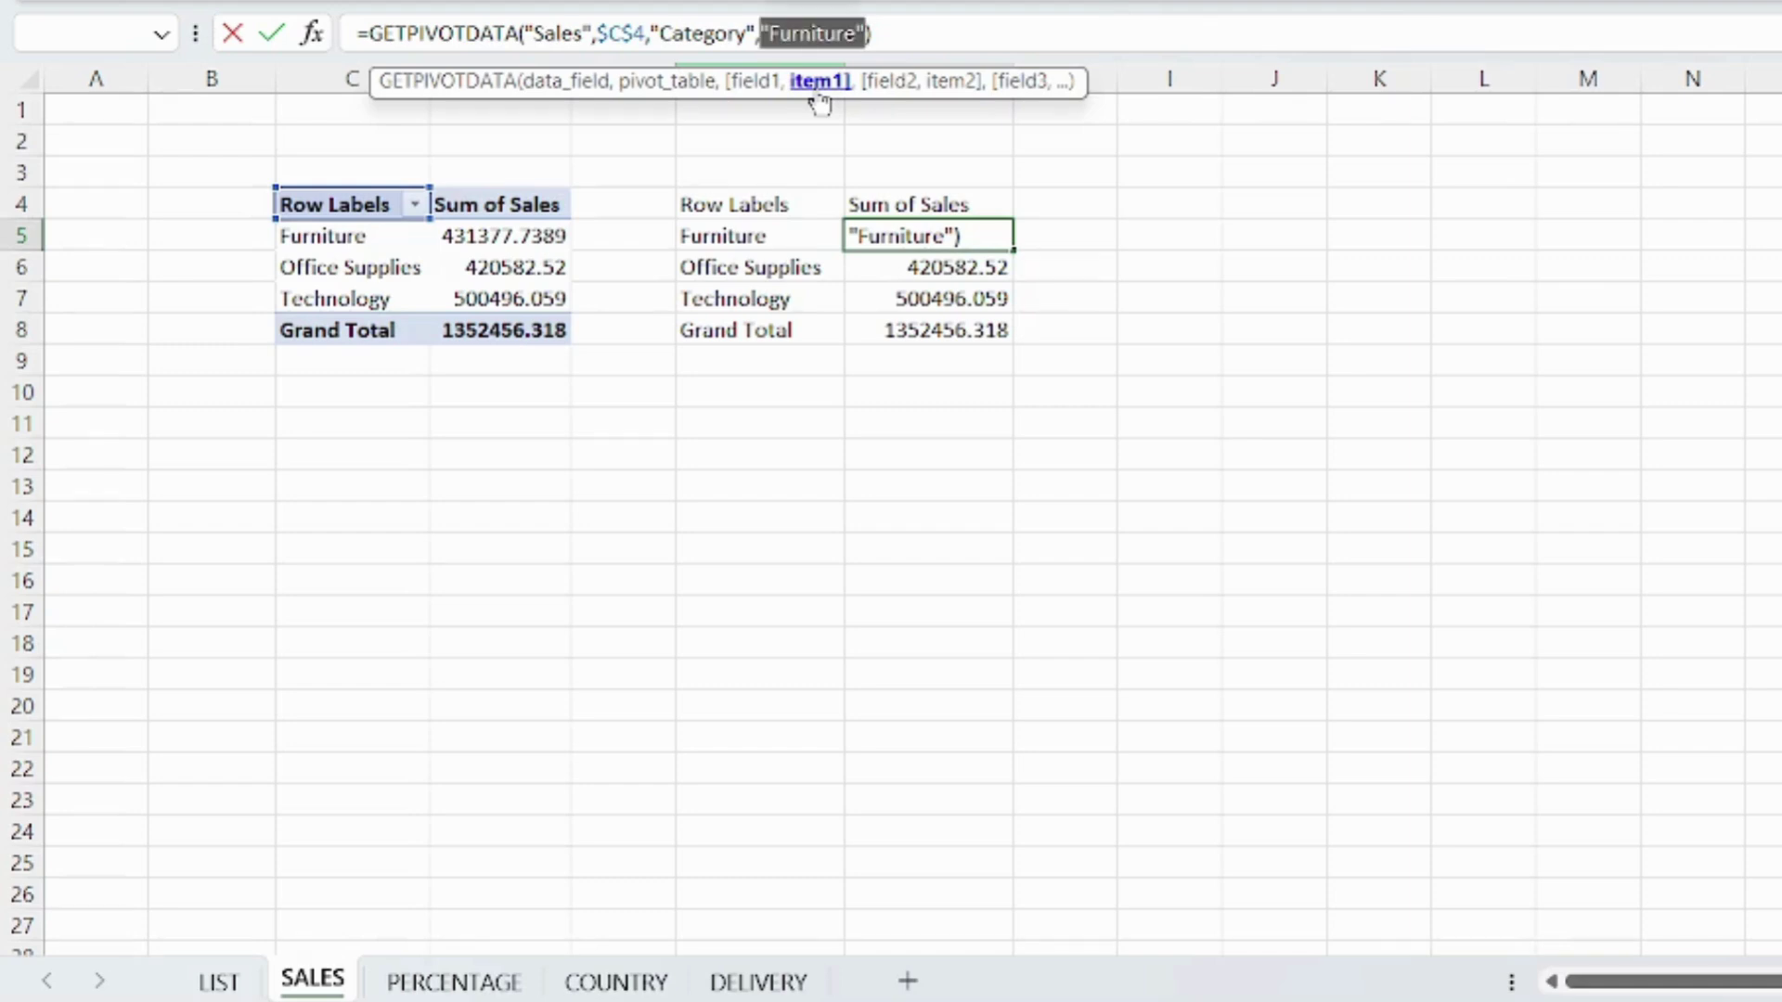
{"action": "left_click", "coordinate": [771, 234]}
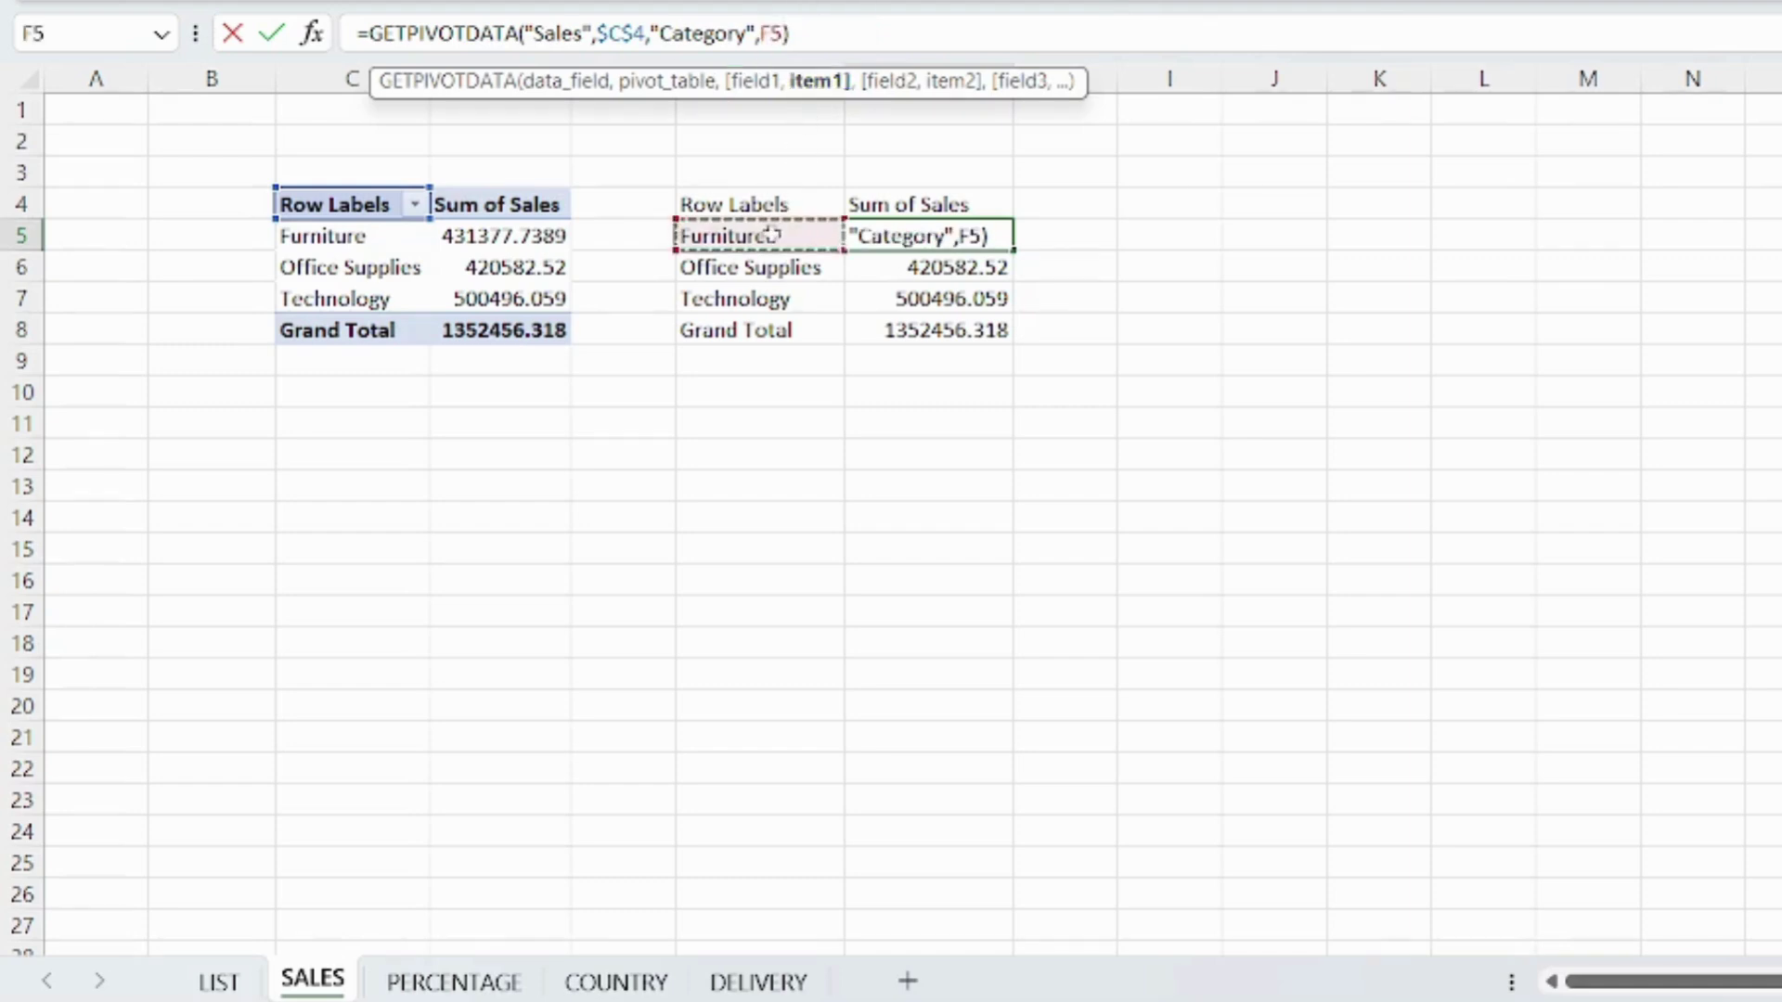
{"action": "key", "text": "ctrl+Return"}
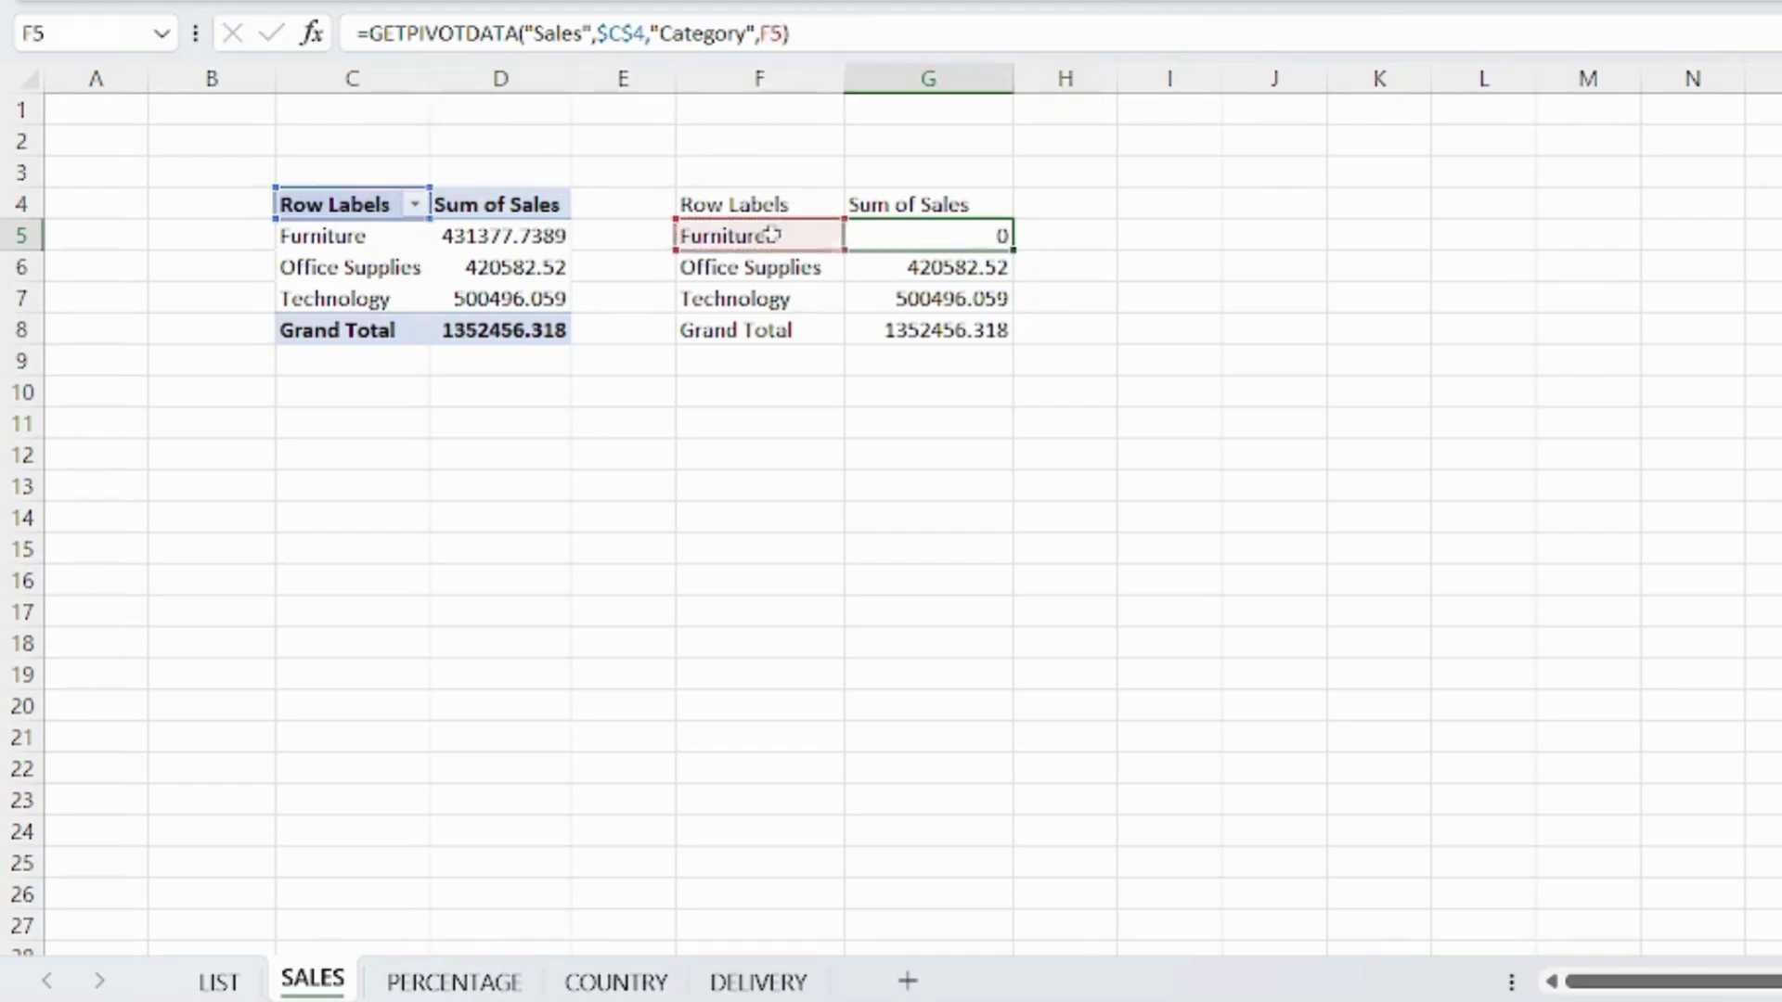
{"action": "key", "text": "Return"}
Fill the formula down to G8 and relink the Grand Total to pivot cell D8.
{"action": "left_click", "coordinate": [914, 235]}
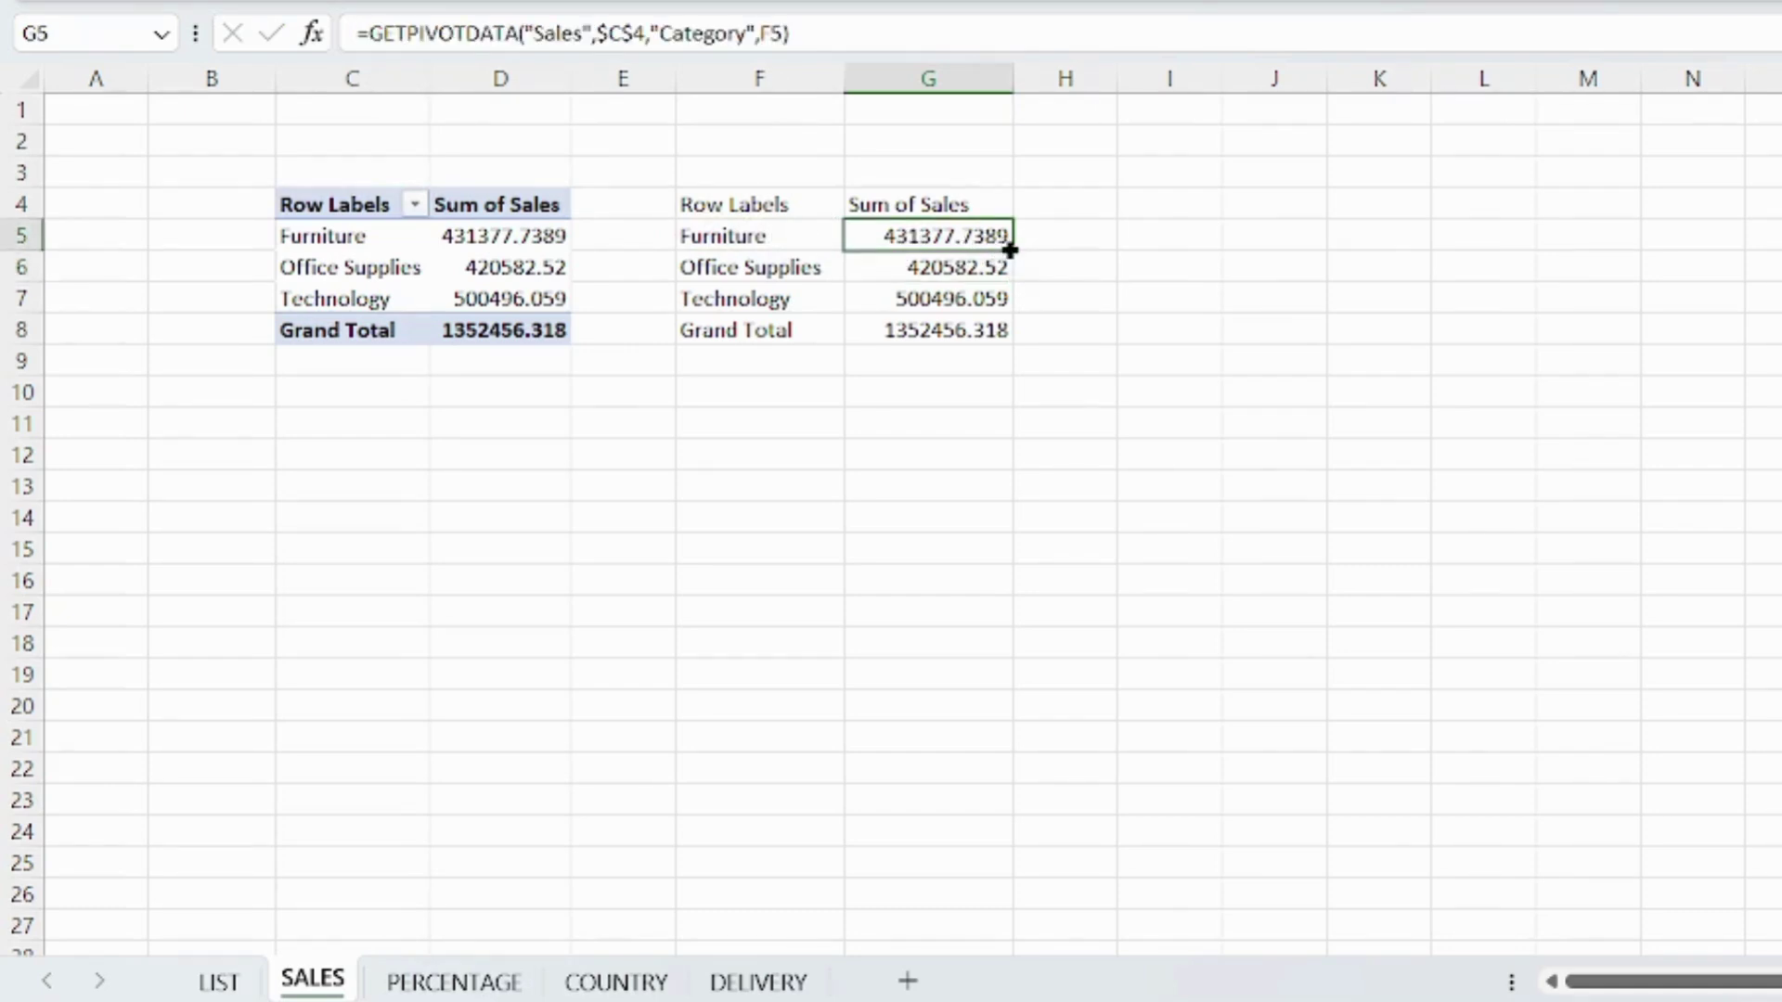
{"action": "left_click_drag", "start_coordinate": [1012, 250], "coordinate": [999, 332]}
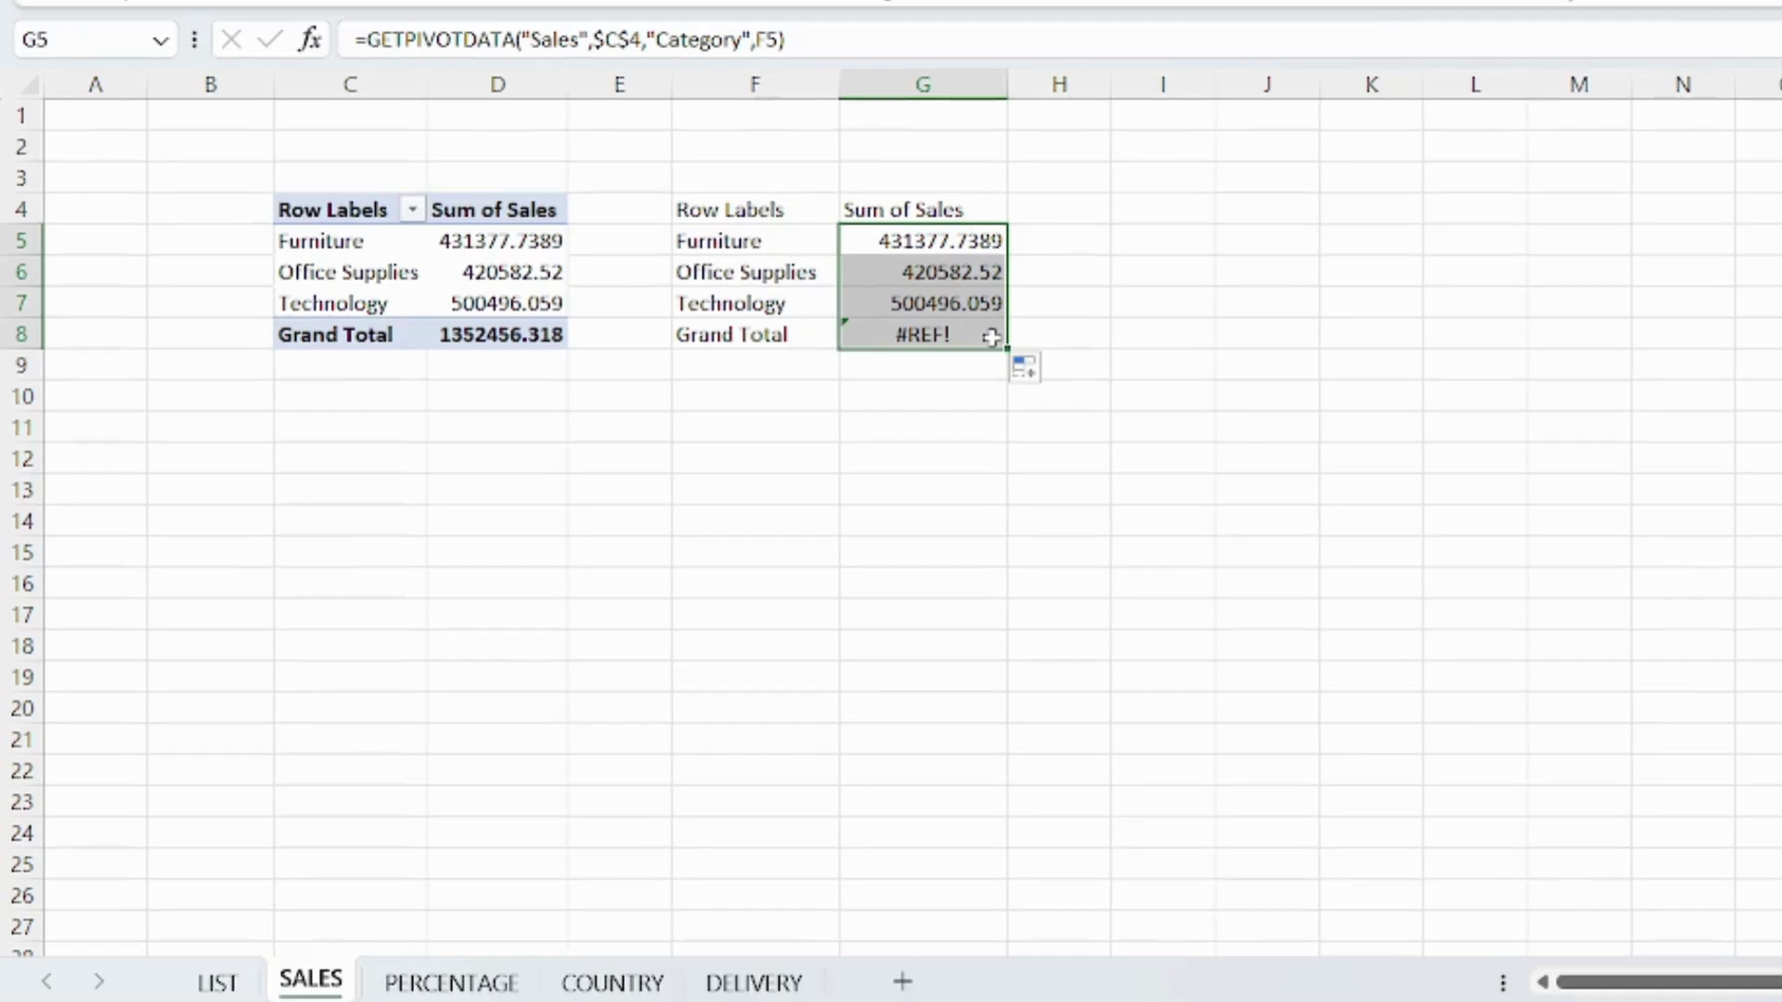
{"action": "left_click", "coordinate": [986, 336]}
{"action": "double_click", "coordinate": [986, 336]}
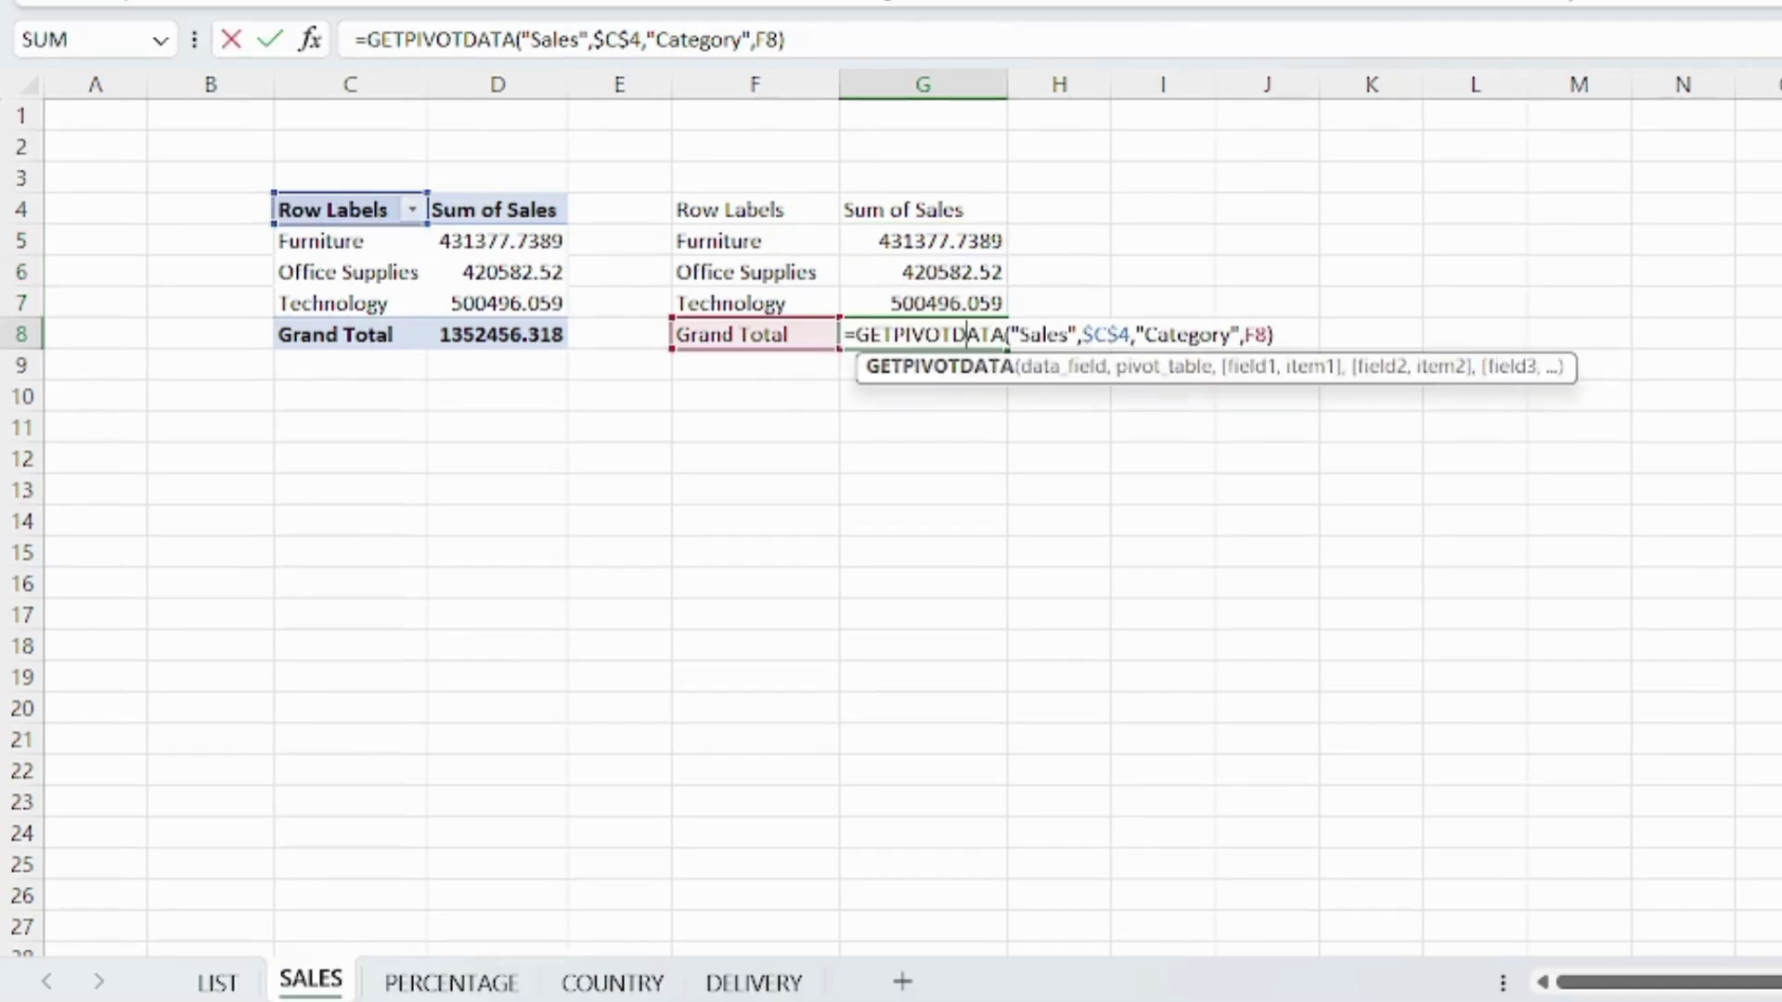
{"action": "key", "text": "Escape"}
{"action": "type", "text": "="}
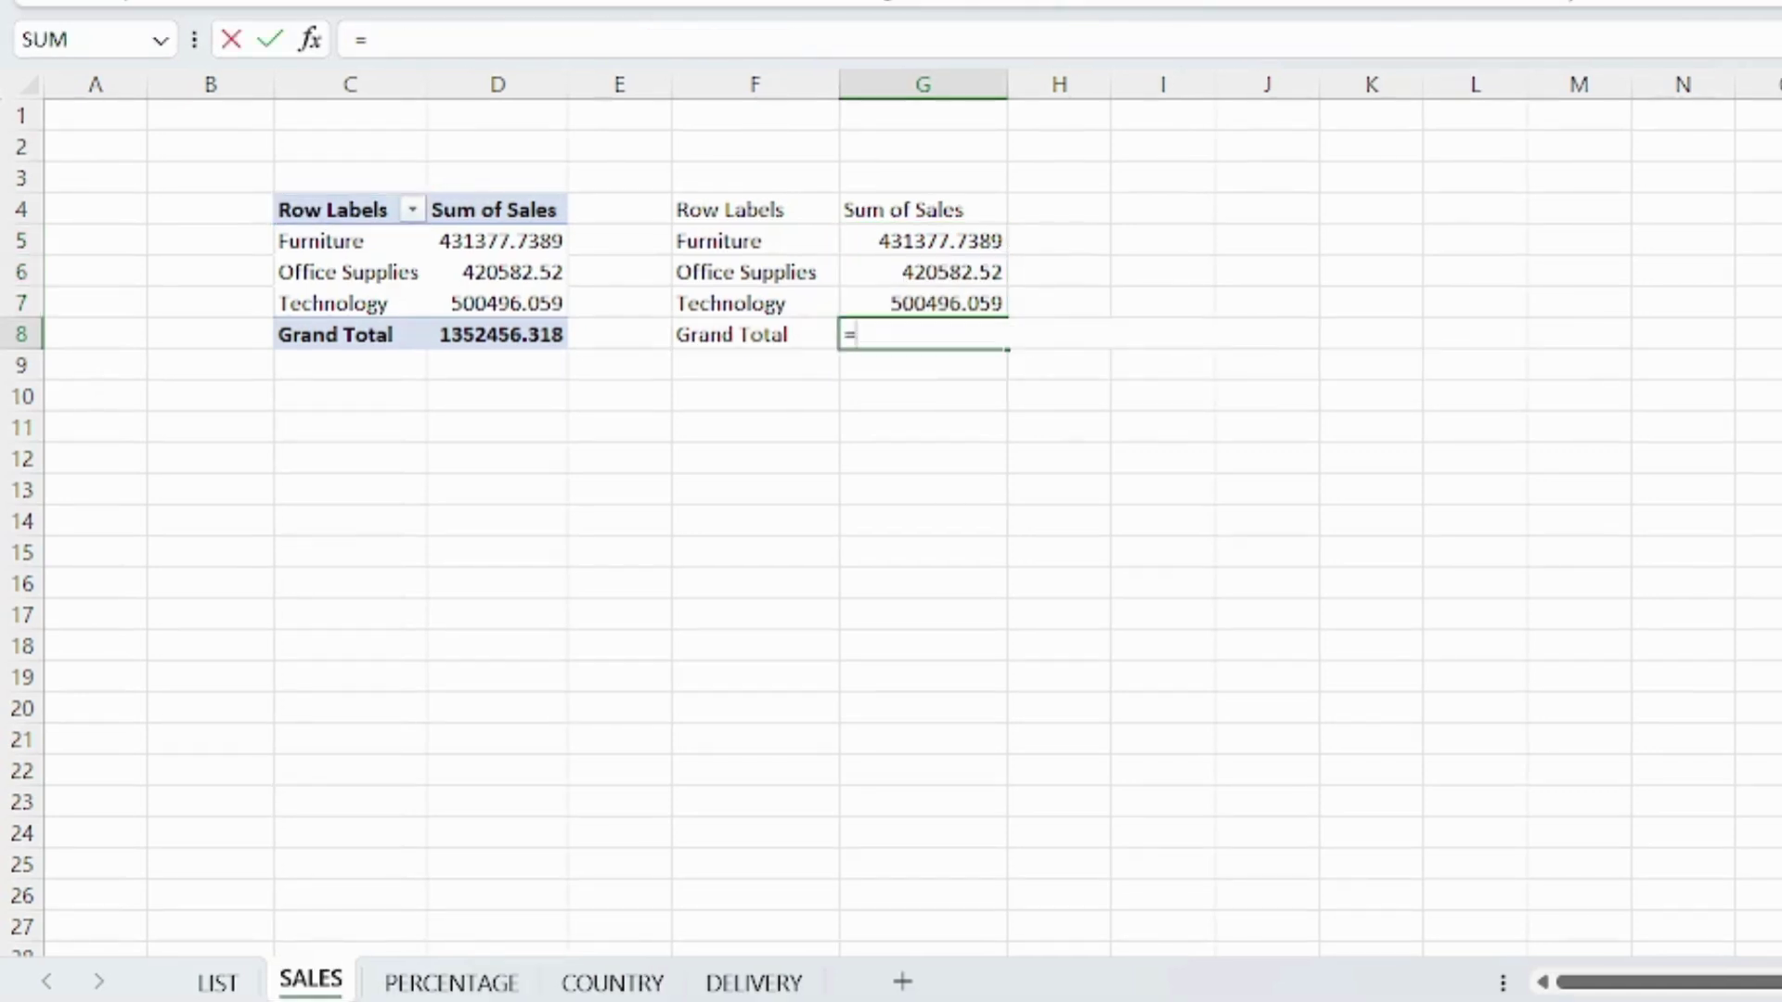
{"action": "left_click", "coordinate": [529, 336]}
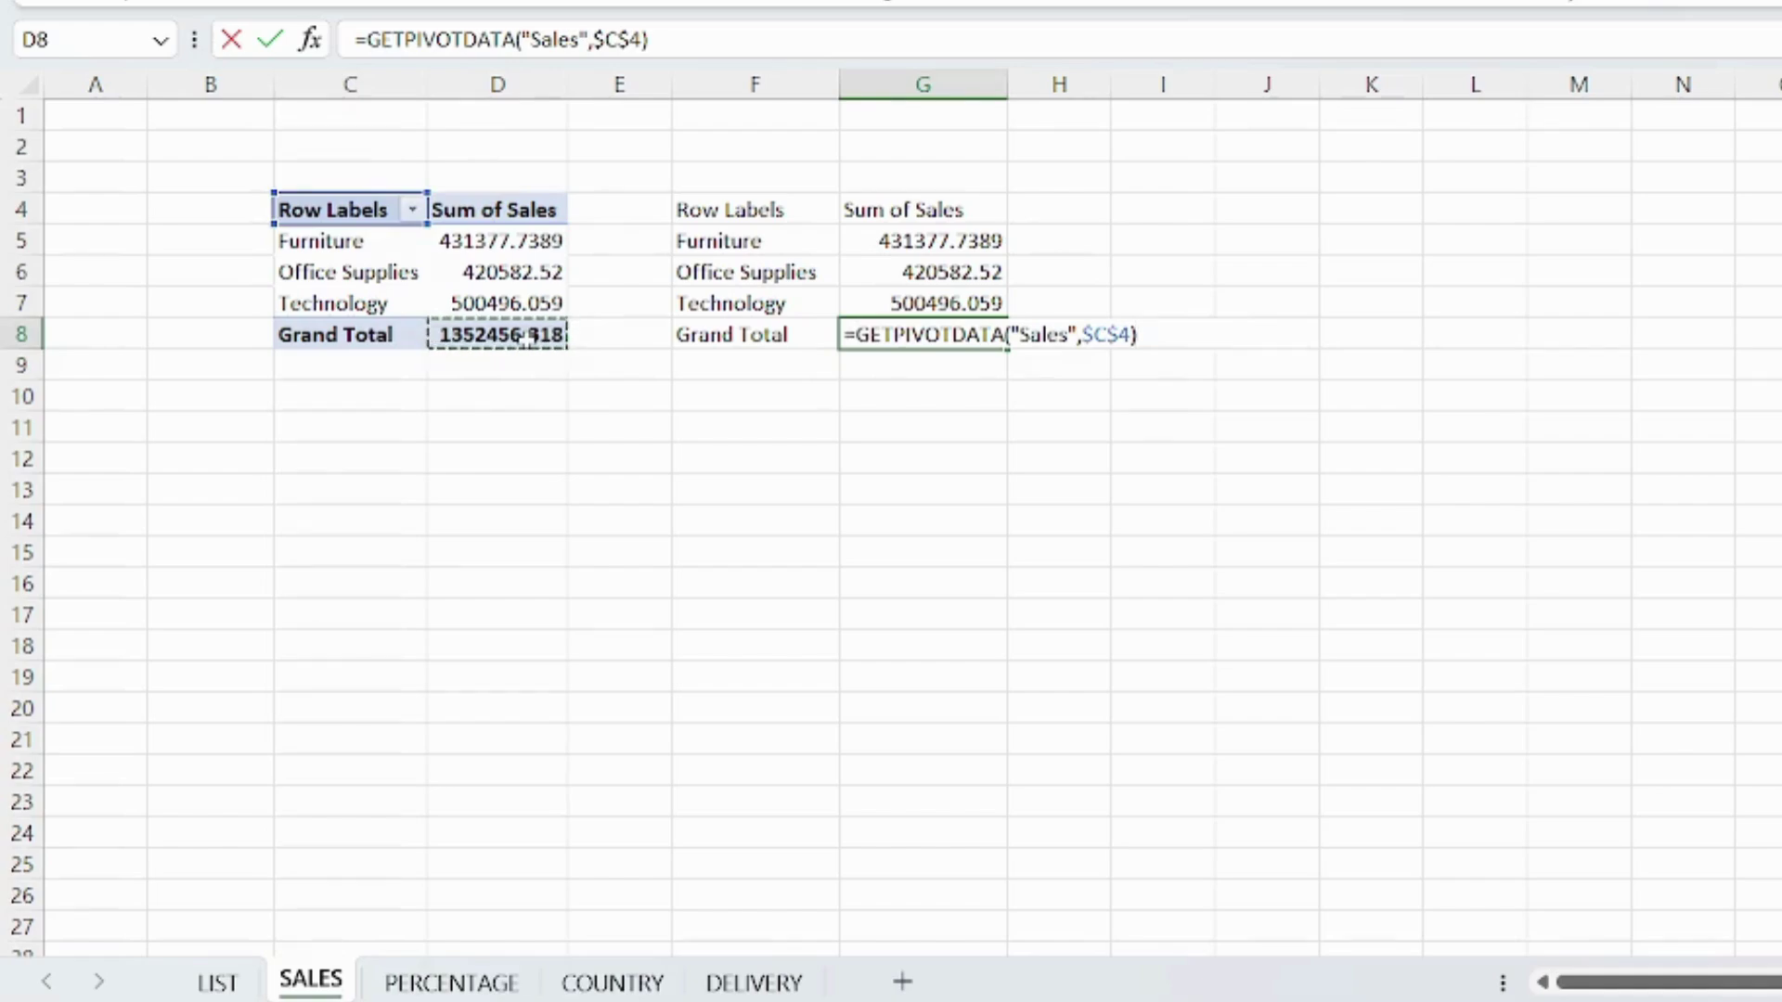
{"action": "key", "text": "Return"}
Insert a Category slicer for the pivot table.
{"action": "left_click", "coordinate": [520, 272]}
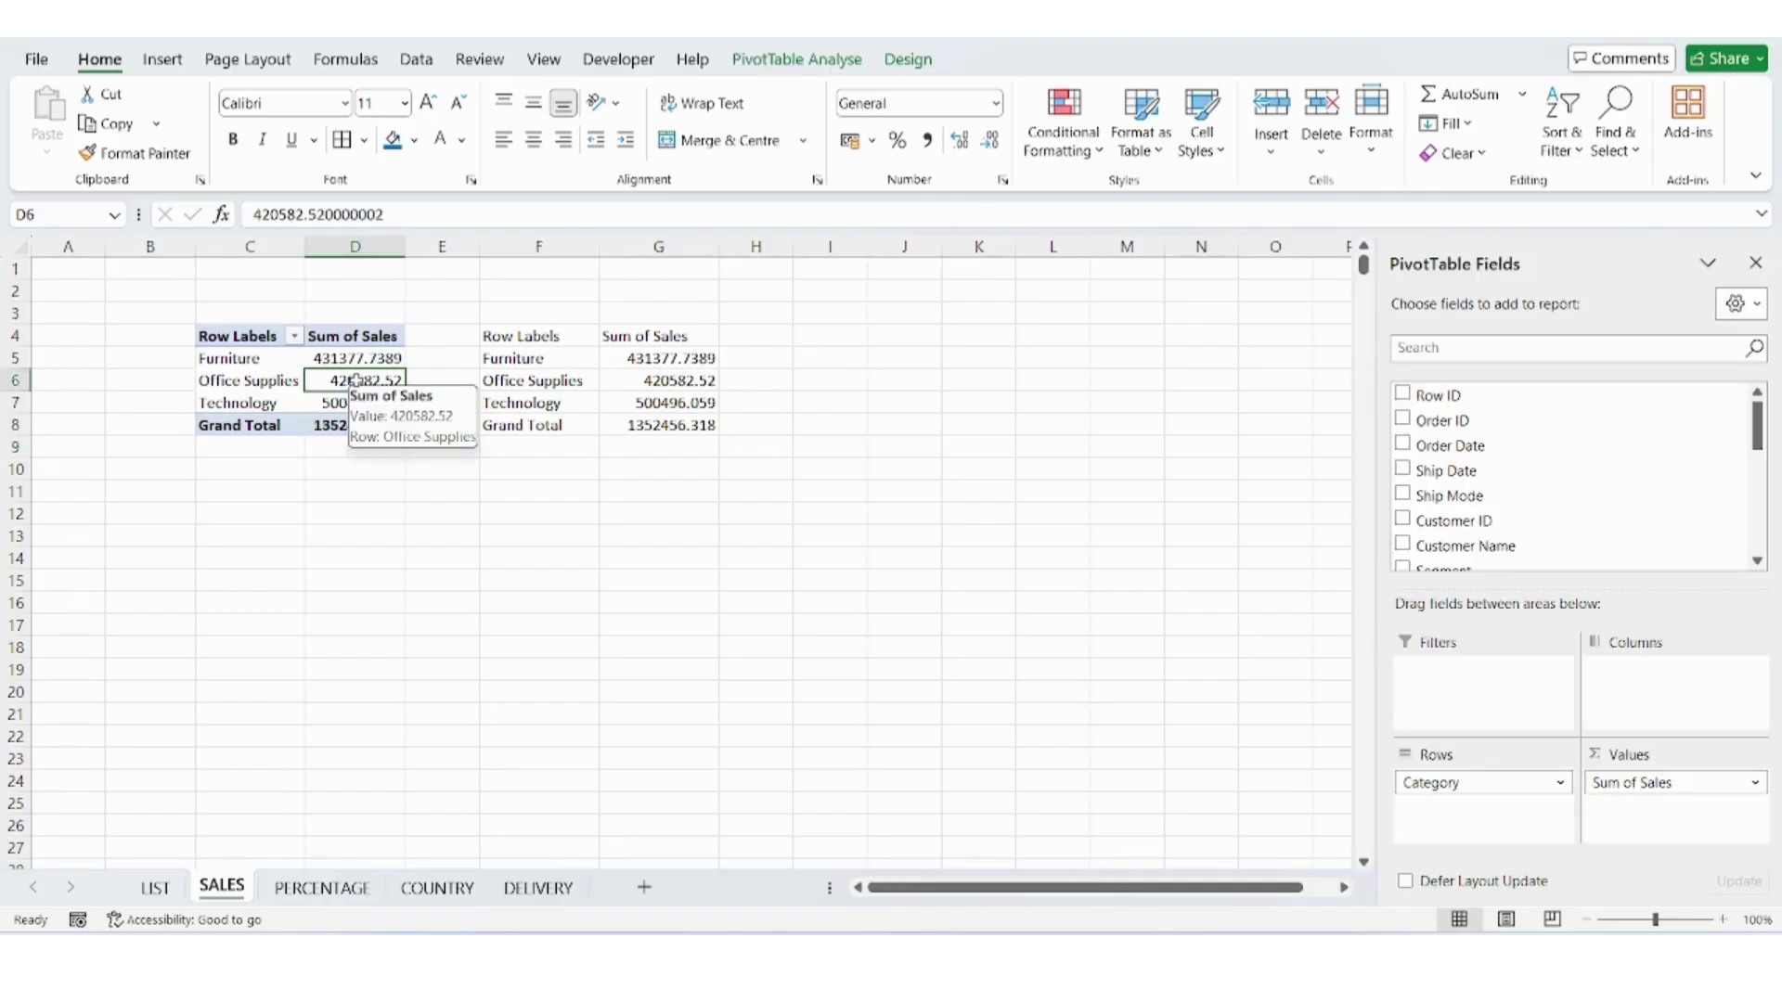
{"action": "left_click", "coordinate": [794, 62]}
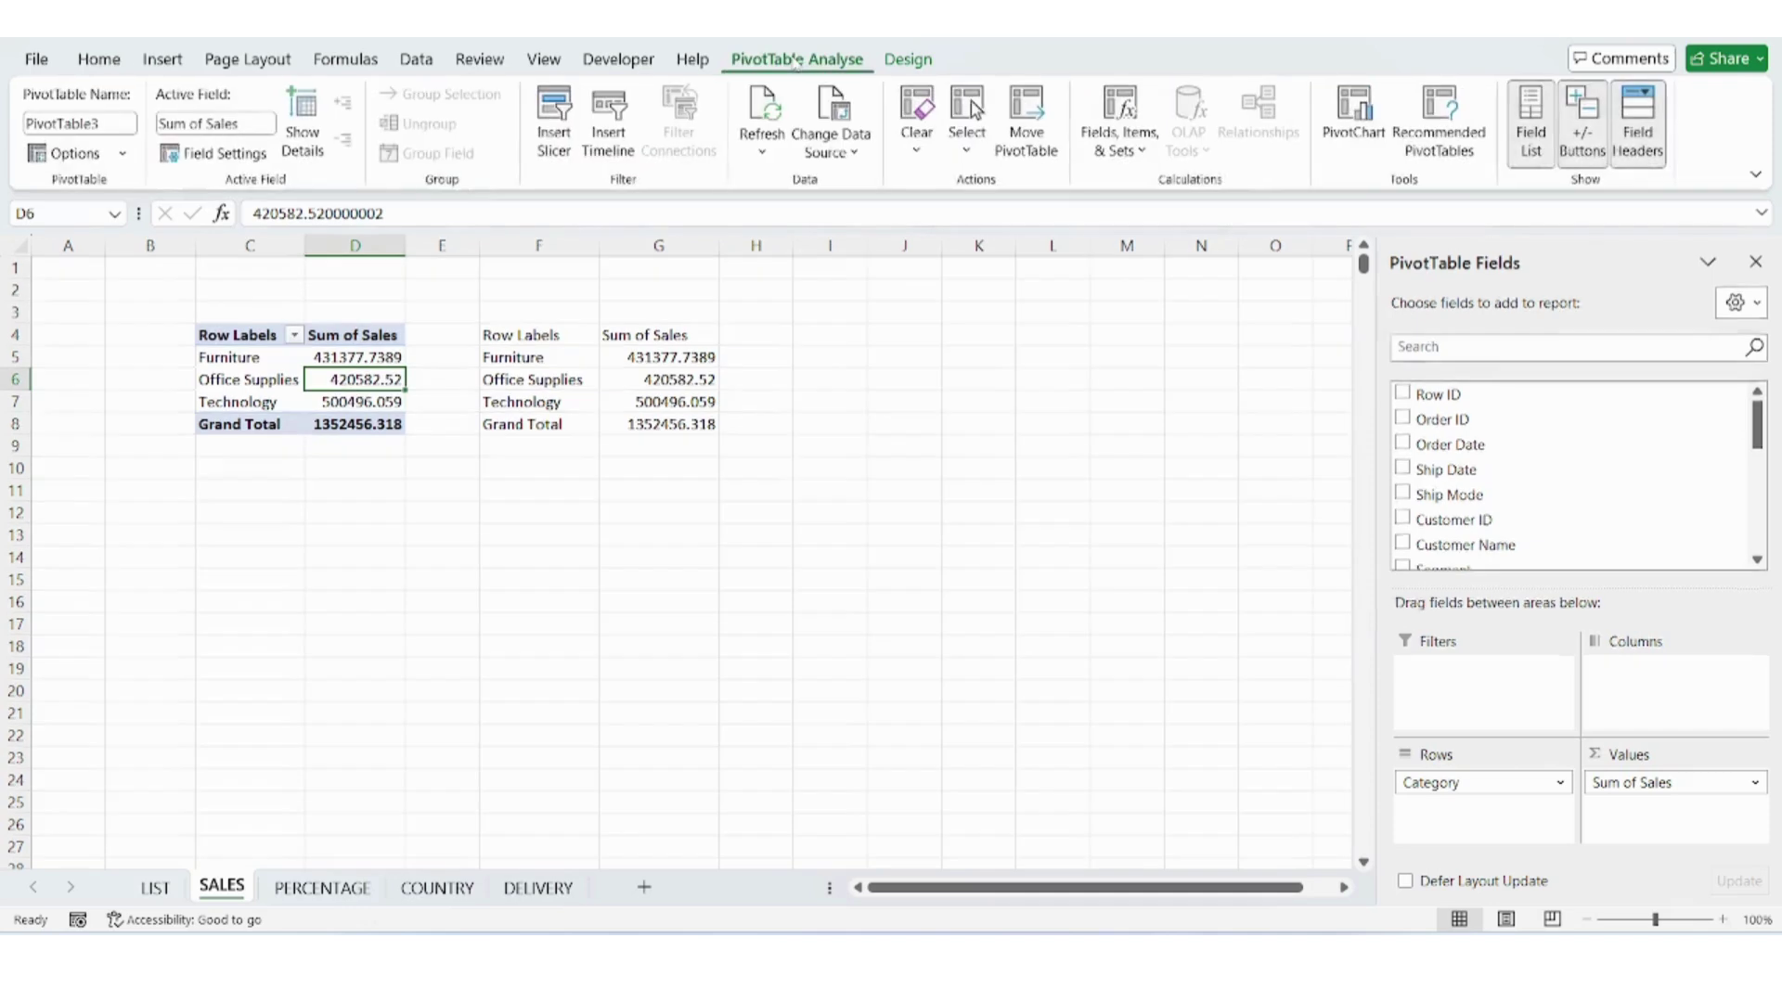
{"action": "left_click", "coordinate": [555, 139]}
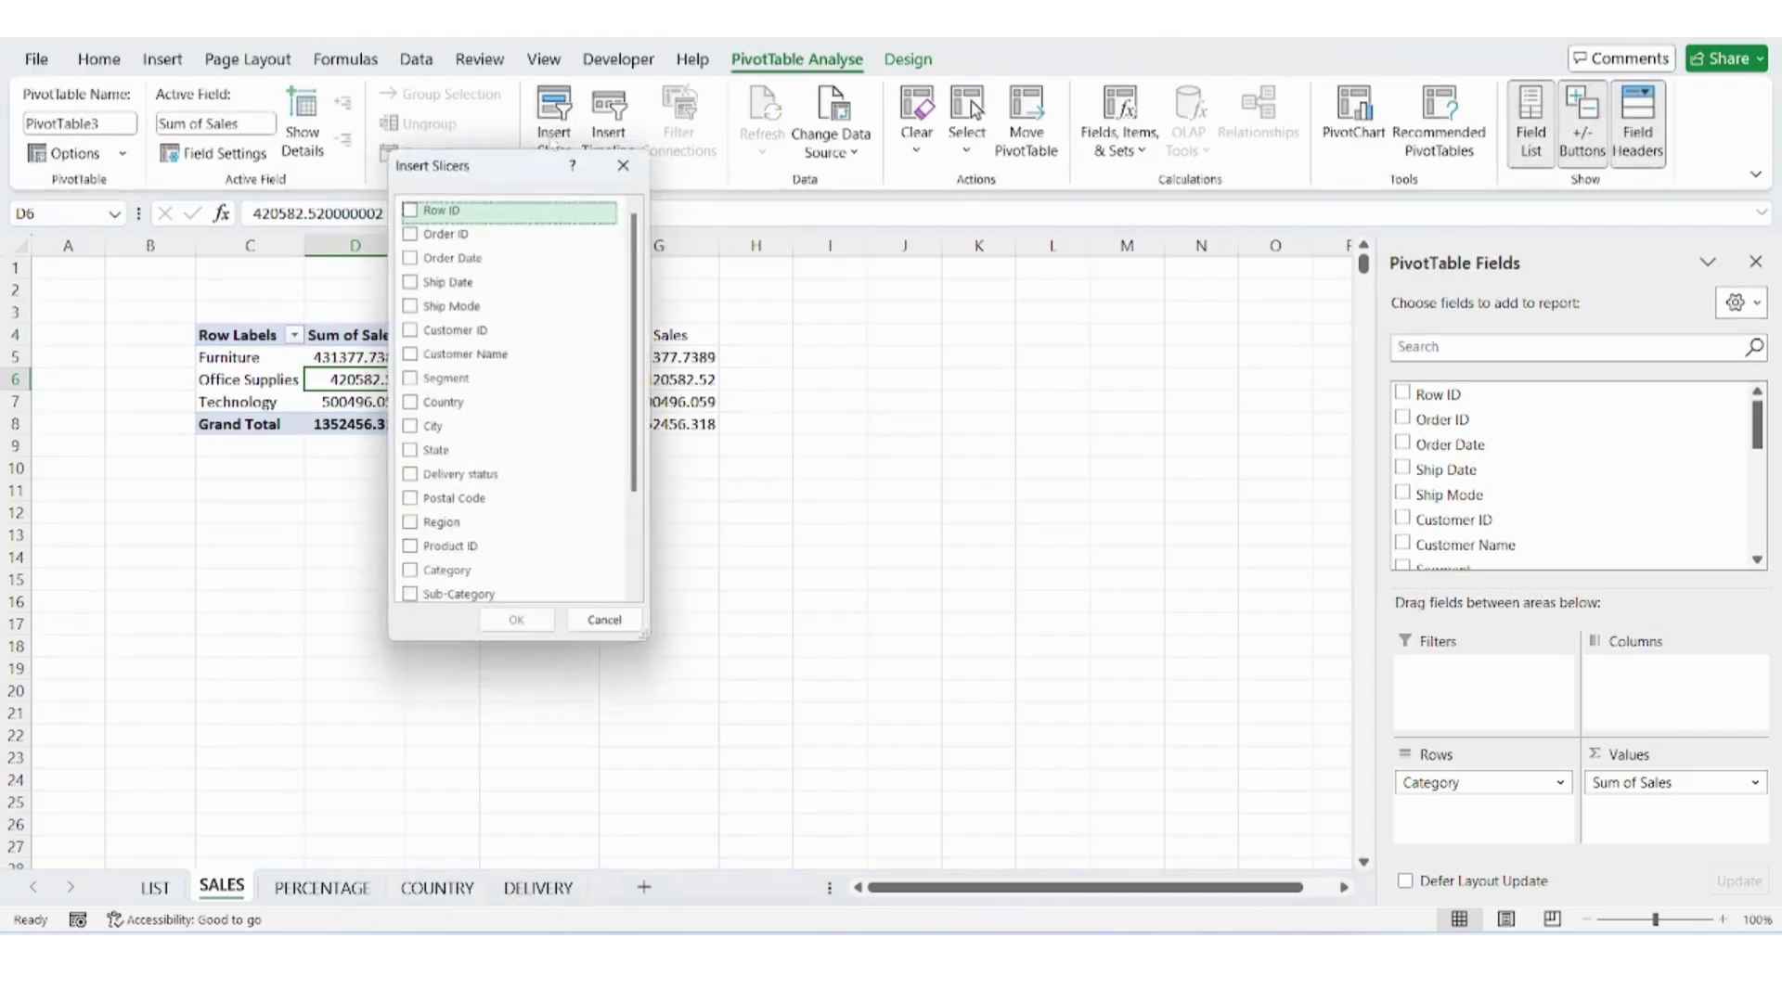
{"action": "left_click", "coordinate": [410, 581]}
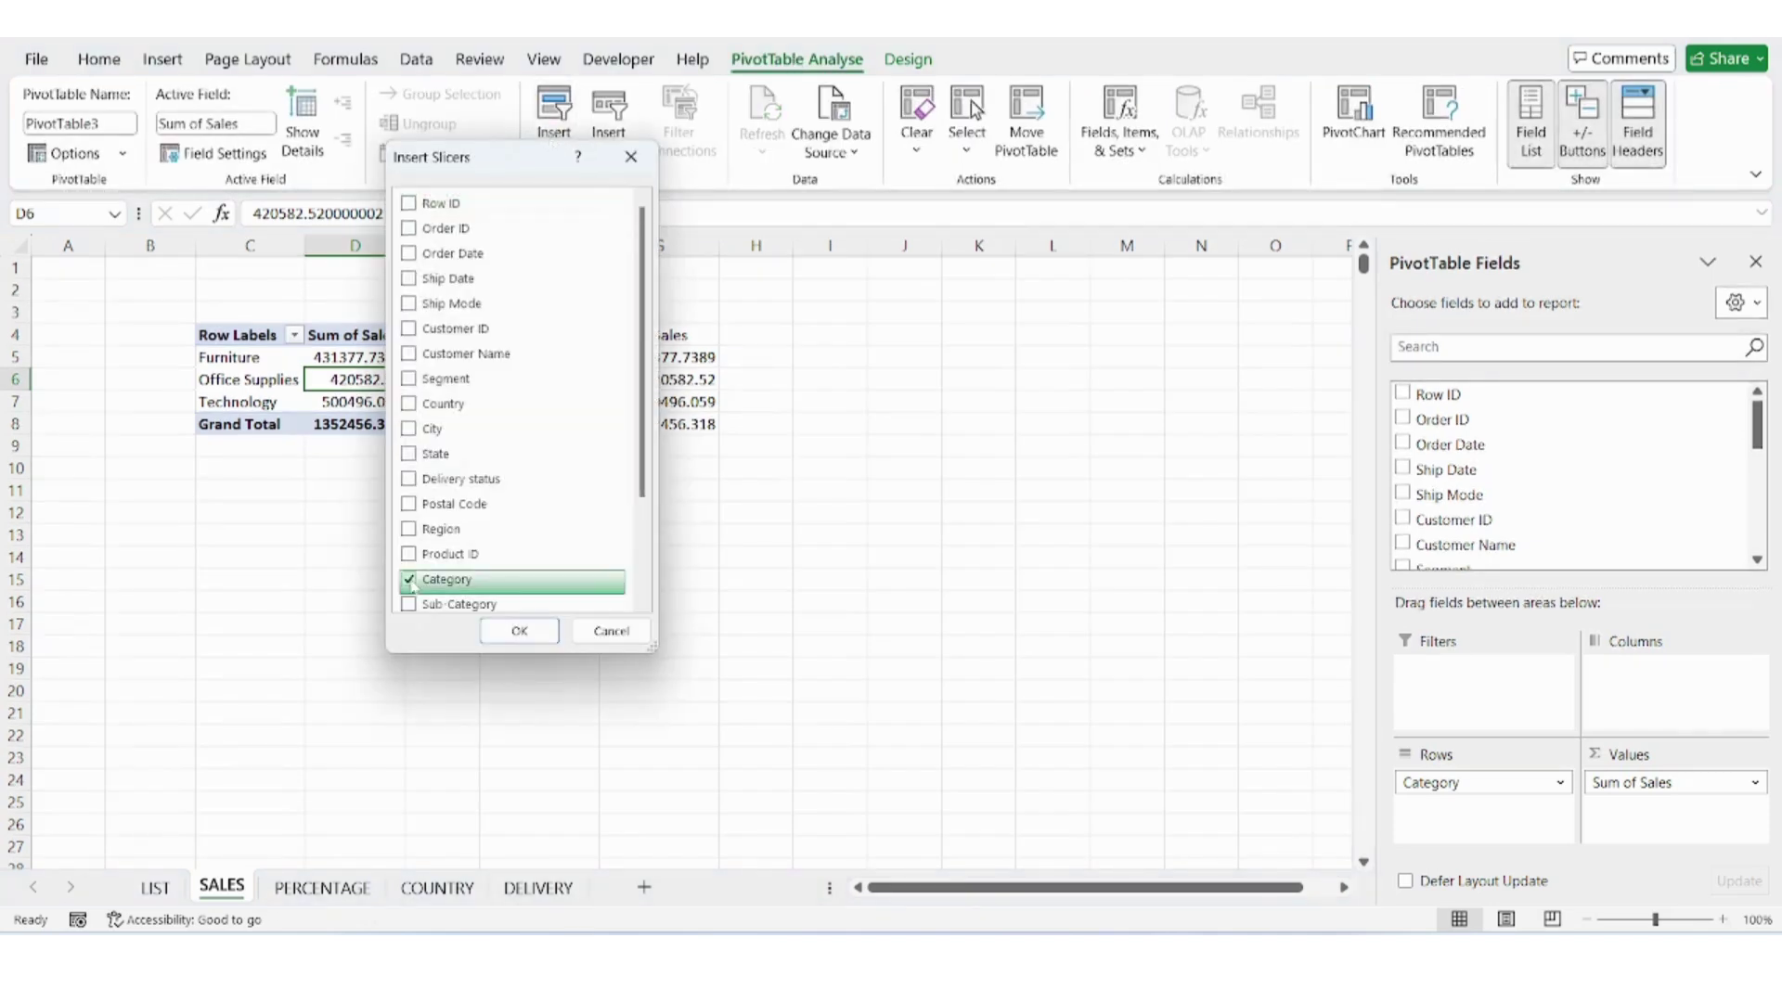
{"action": "left_click", "coordinate": [519, 631]}
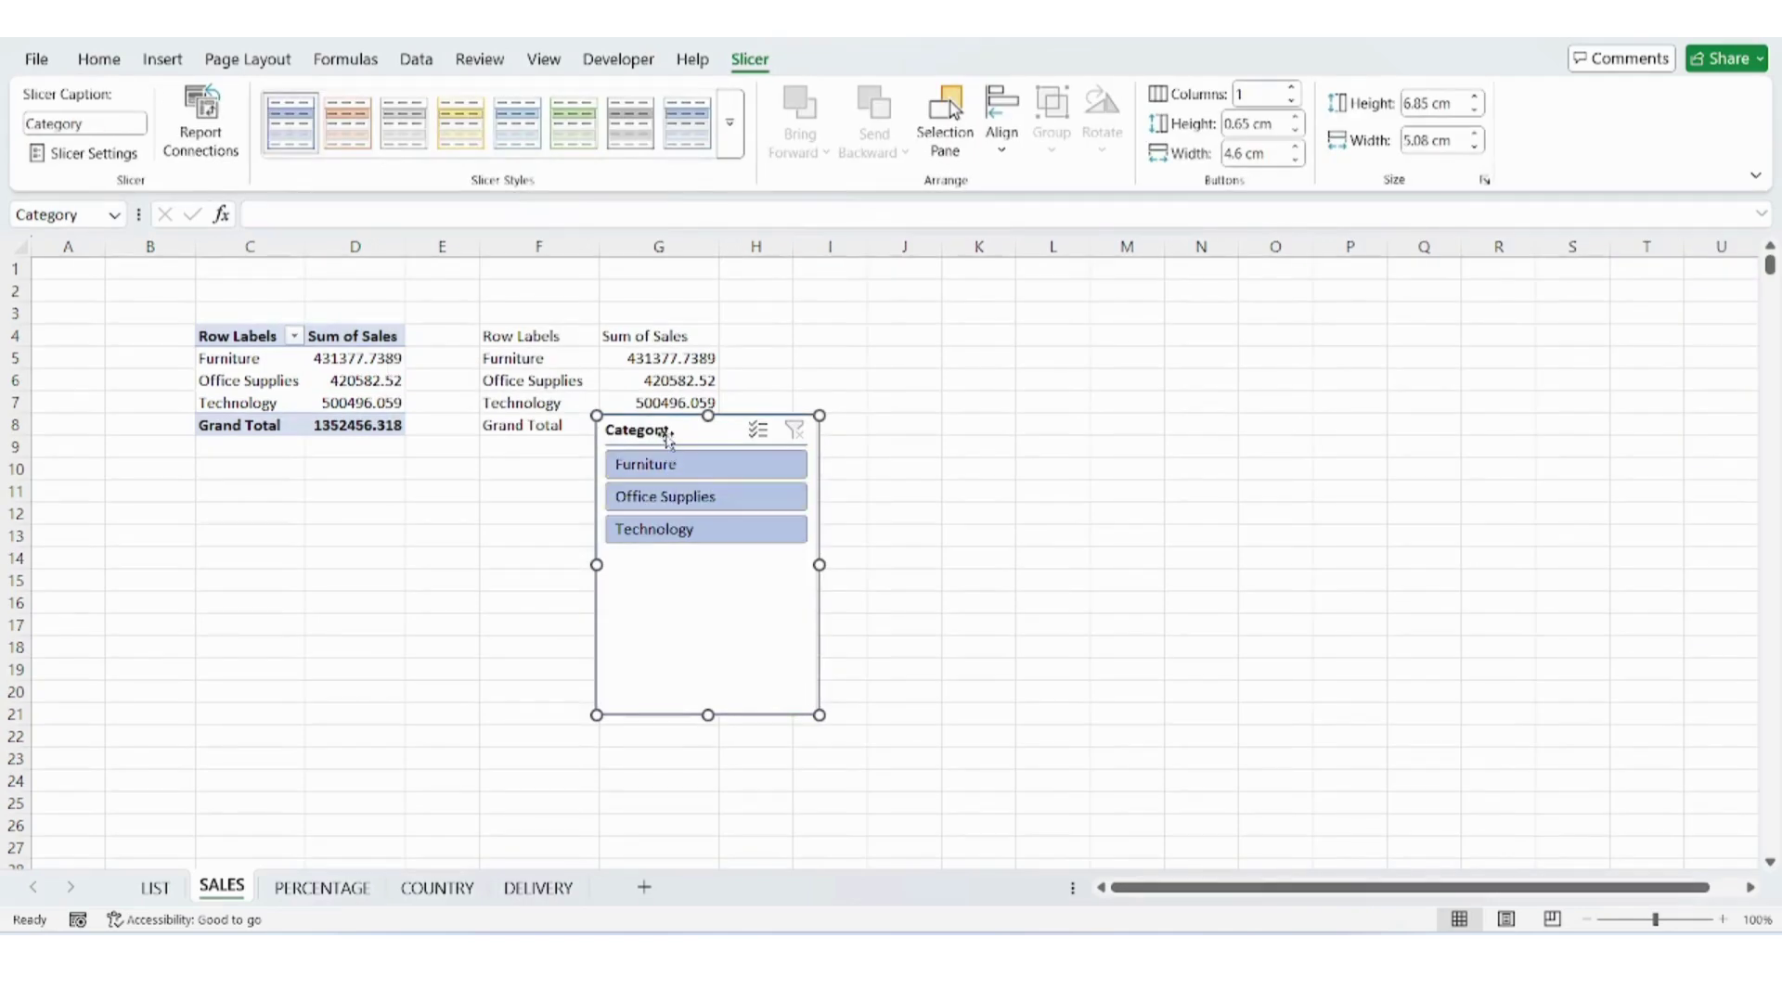
Move the slicer right of the tables and filter it to Furniture.
{"action": "left_click_drag", "start_coordinate": [665, 434], "coordinate": [846, 335]}
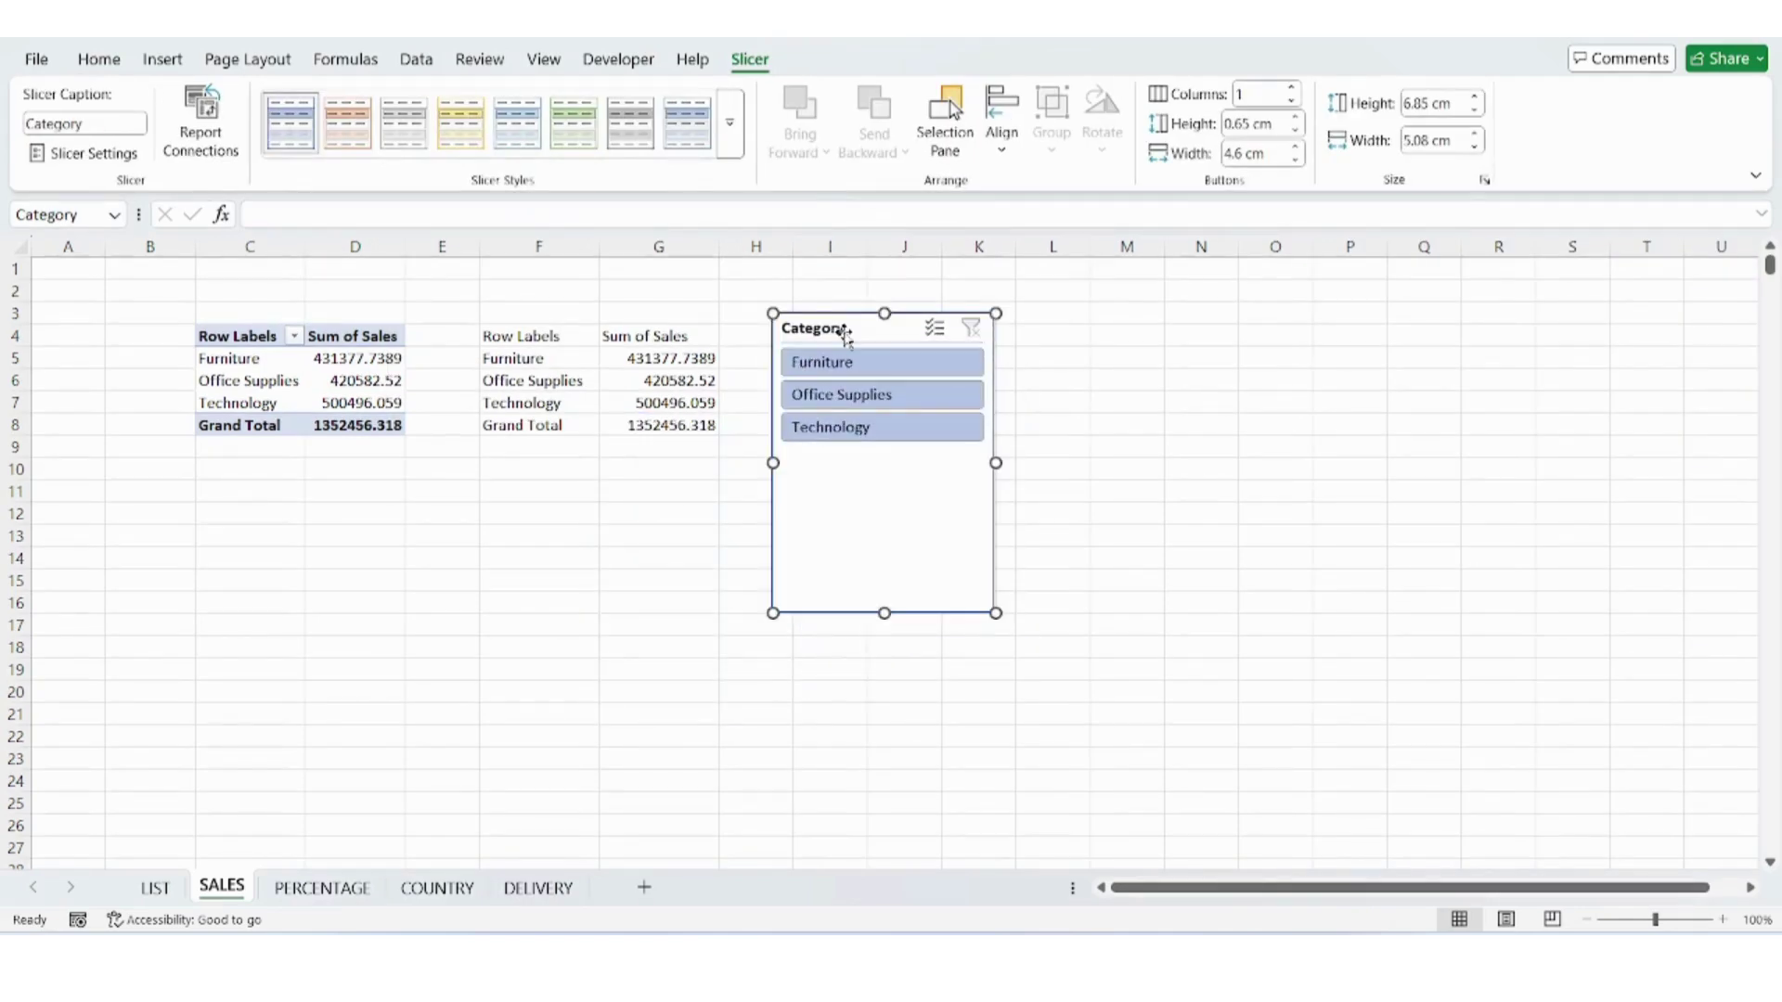
{"action": "left_click", "coordinate": [884, 371]}
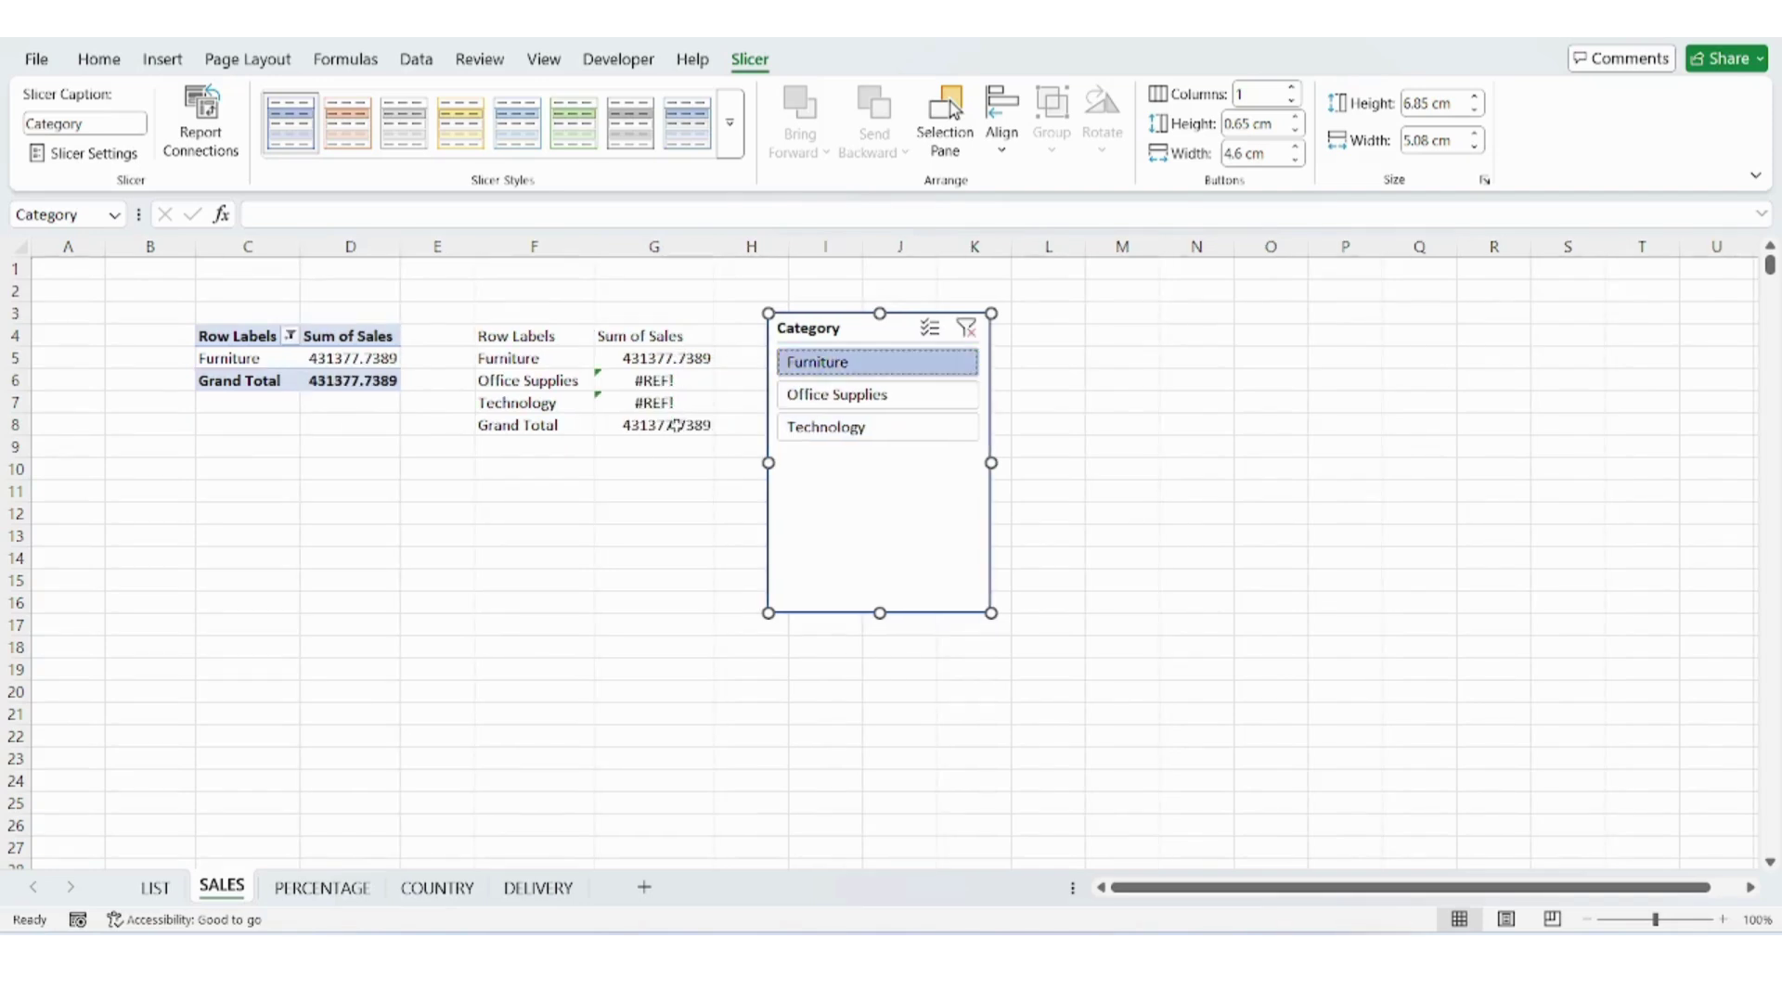
{"action": "left_click", "coordinate": [688, 360]}
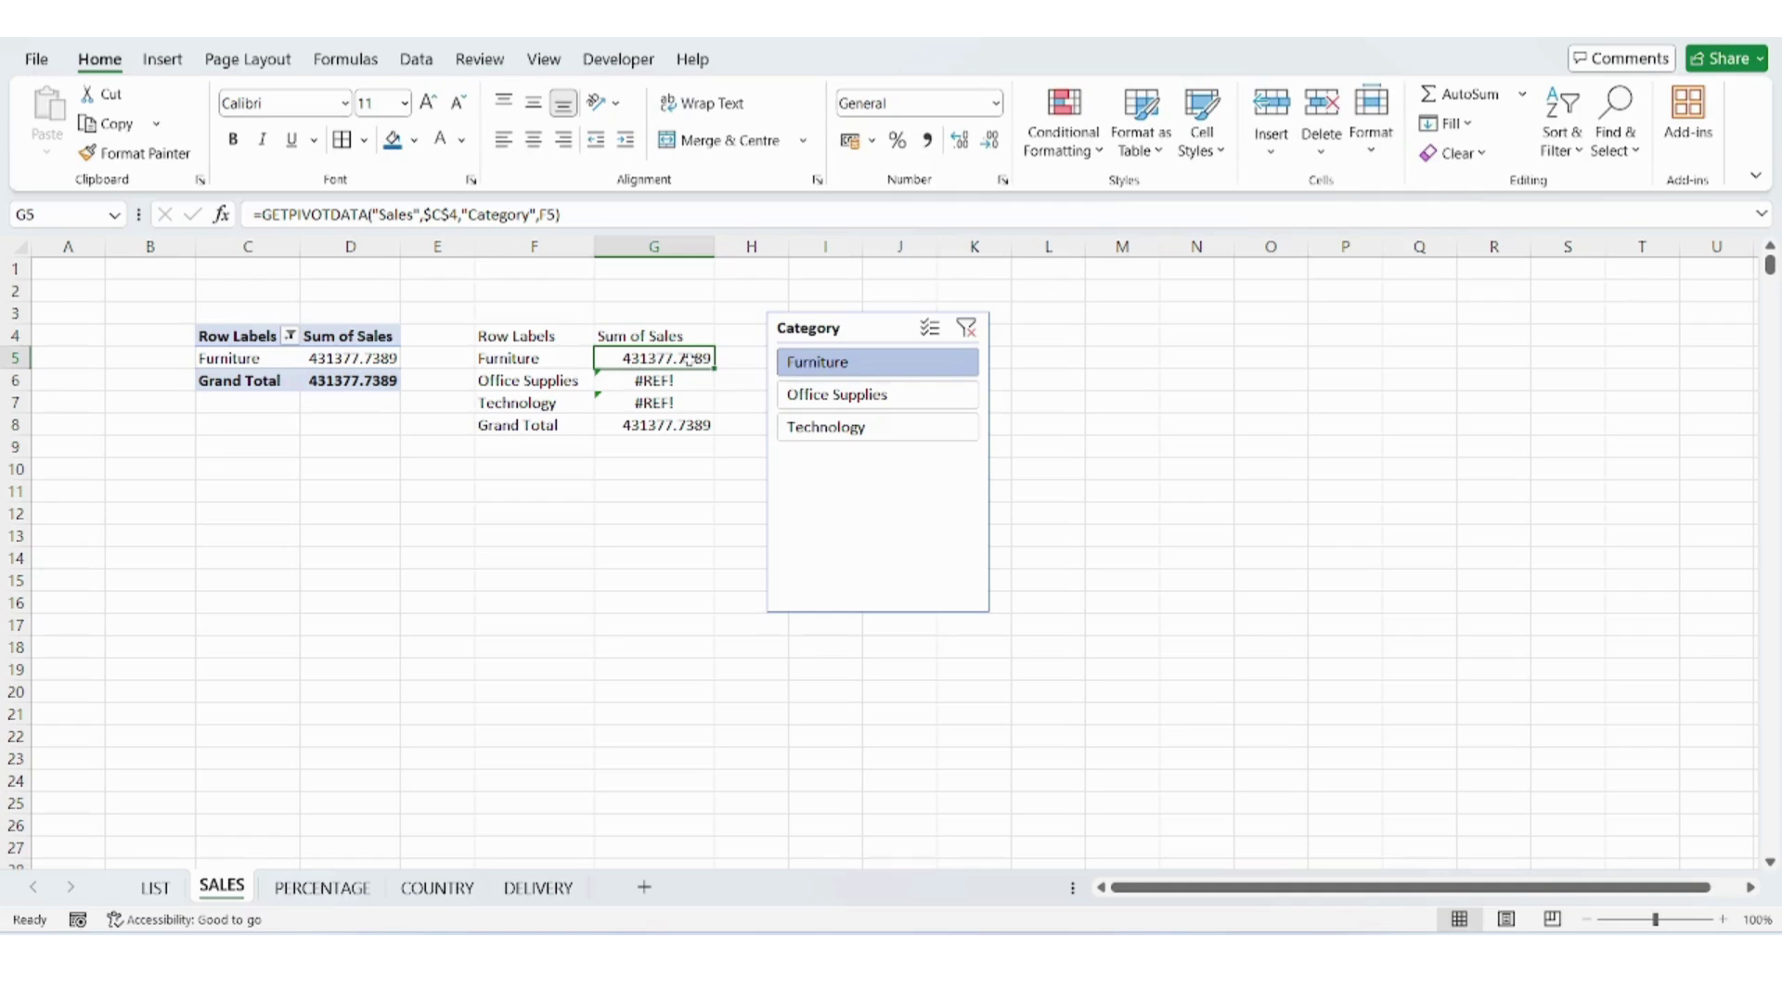
Wrap the G5 GETPIVOTDATA formula in IFERROR(...,0).
{"action": "left_click", "coordinate": [265, 215]}
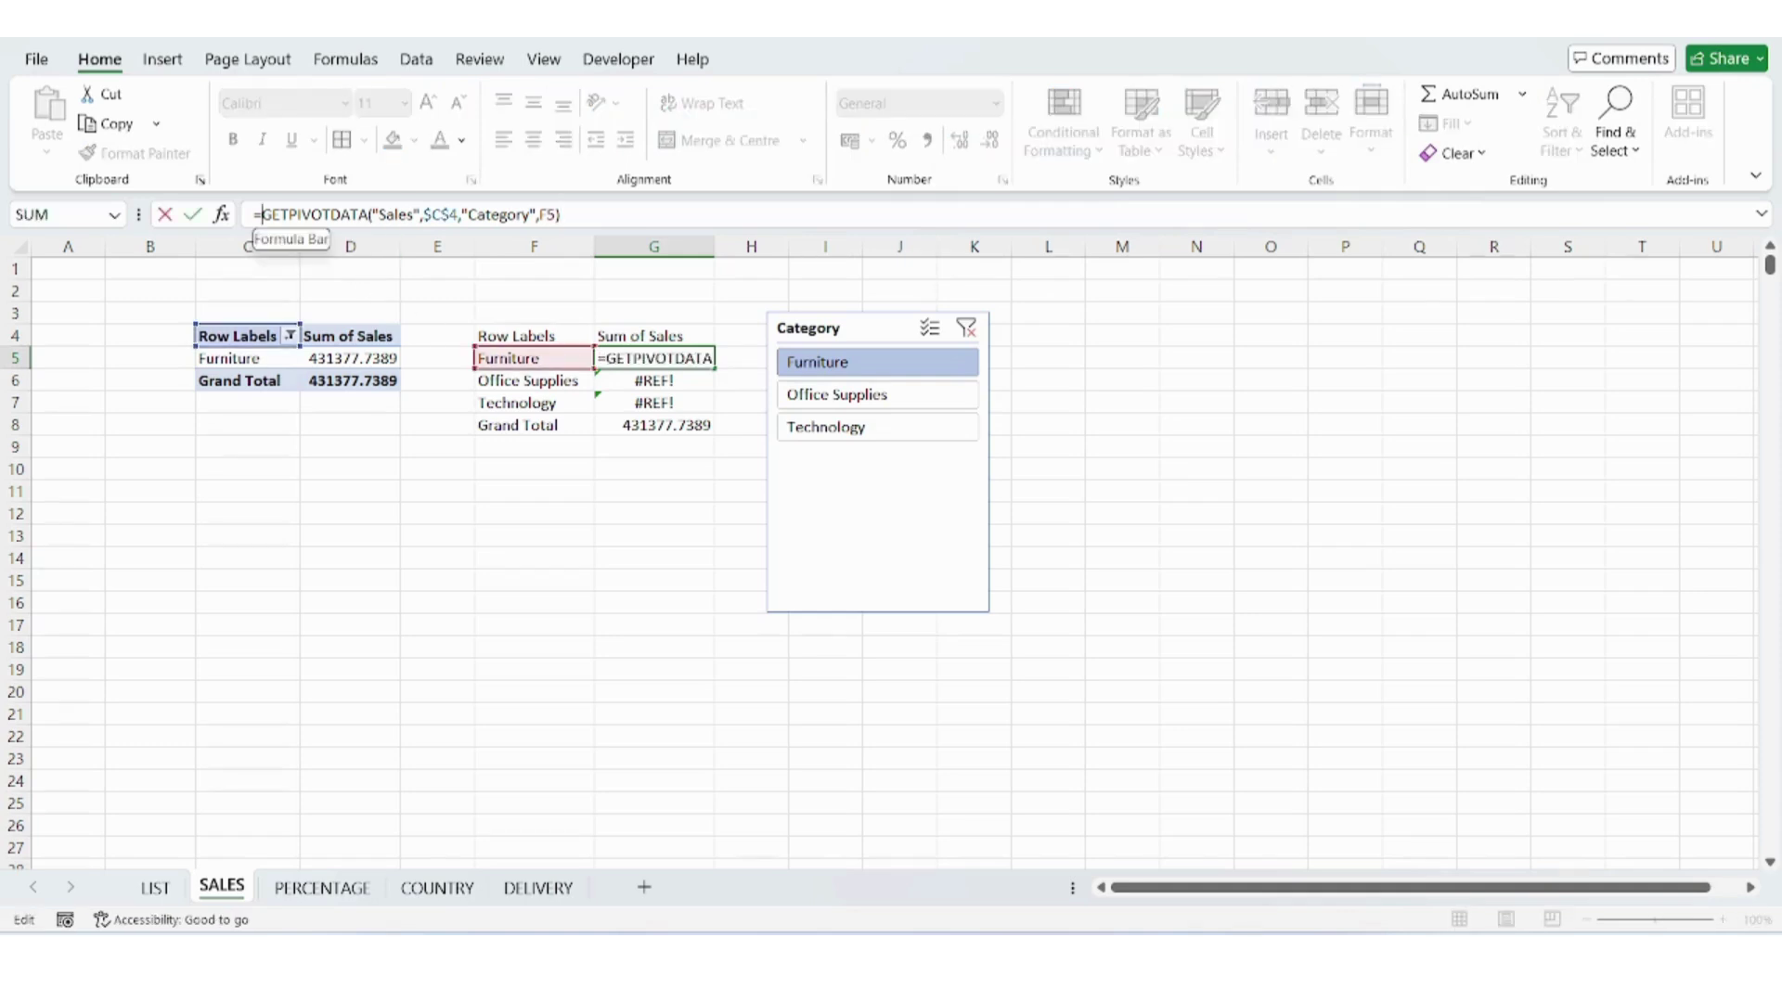
{"action": "type", "text": "if"}
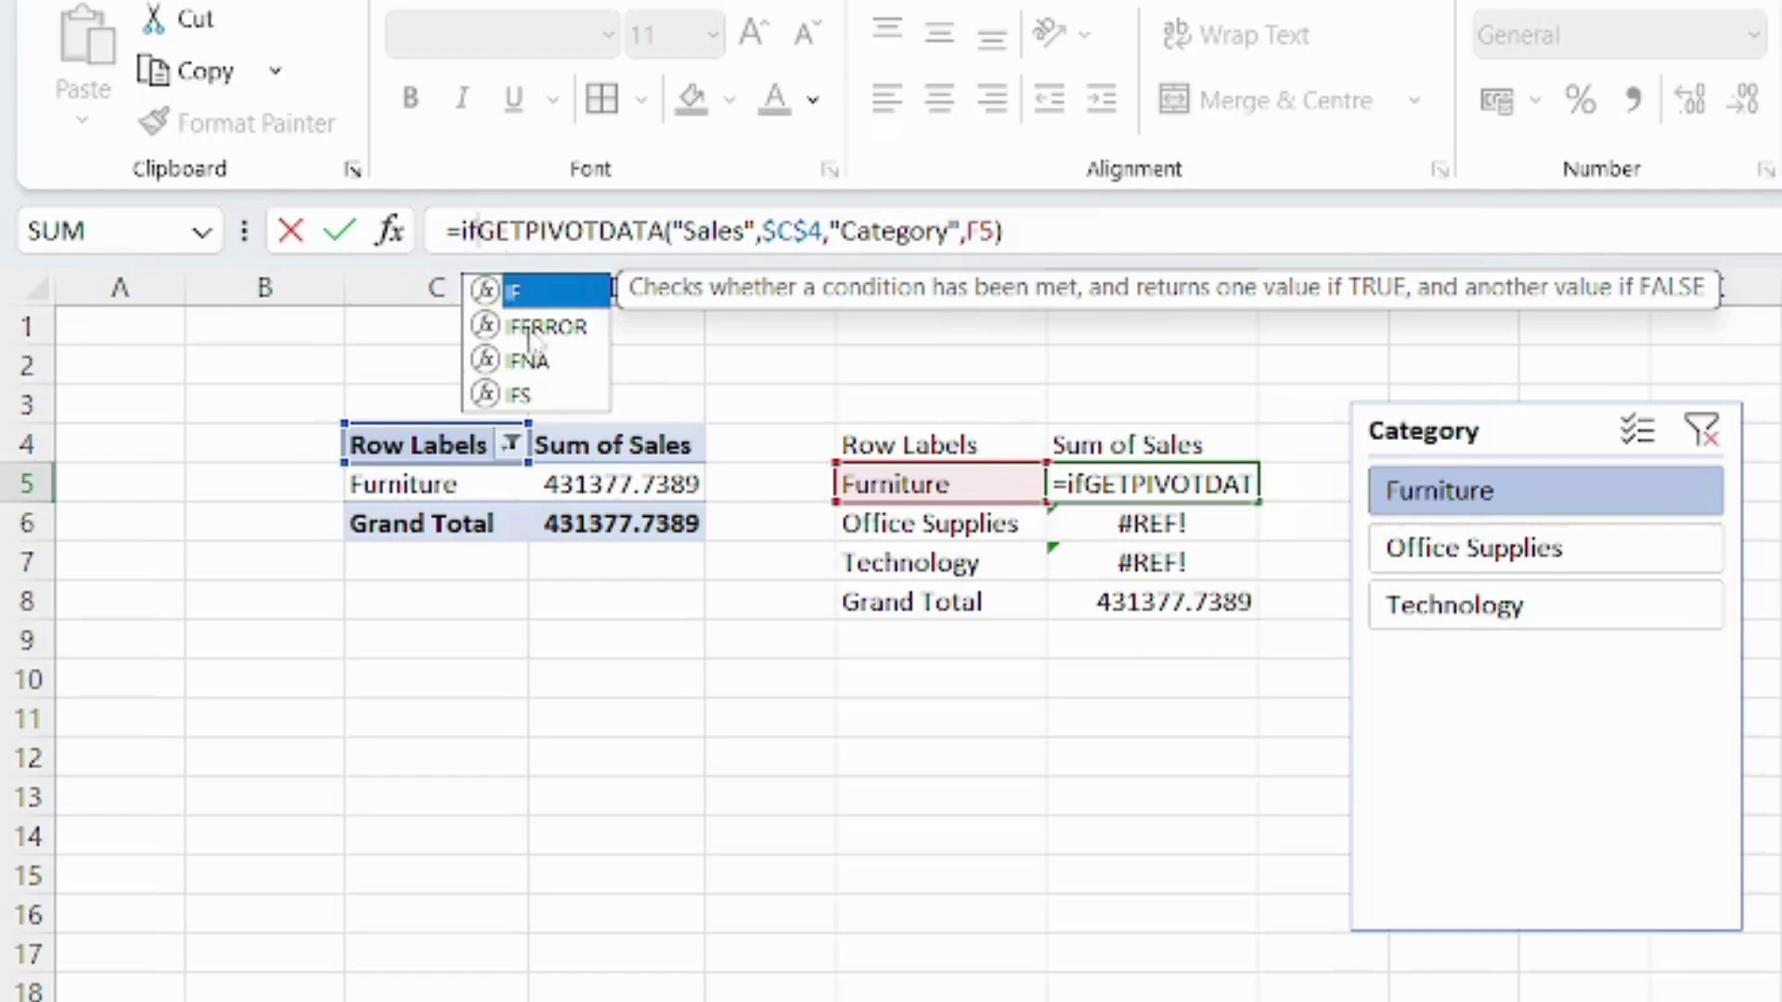
{"action": "left_click", "coordinate": [532, 330]}
{"action": "double_click", "coordinate": [531, 330]}
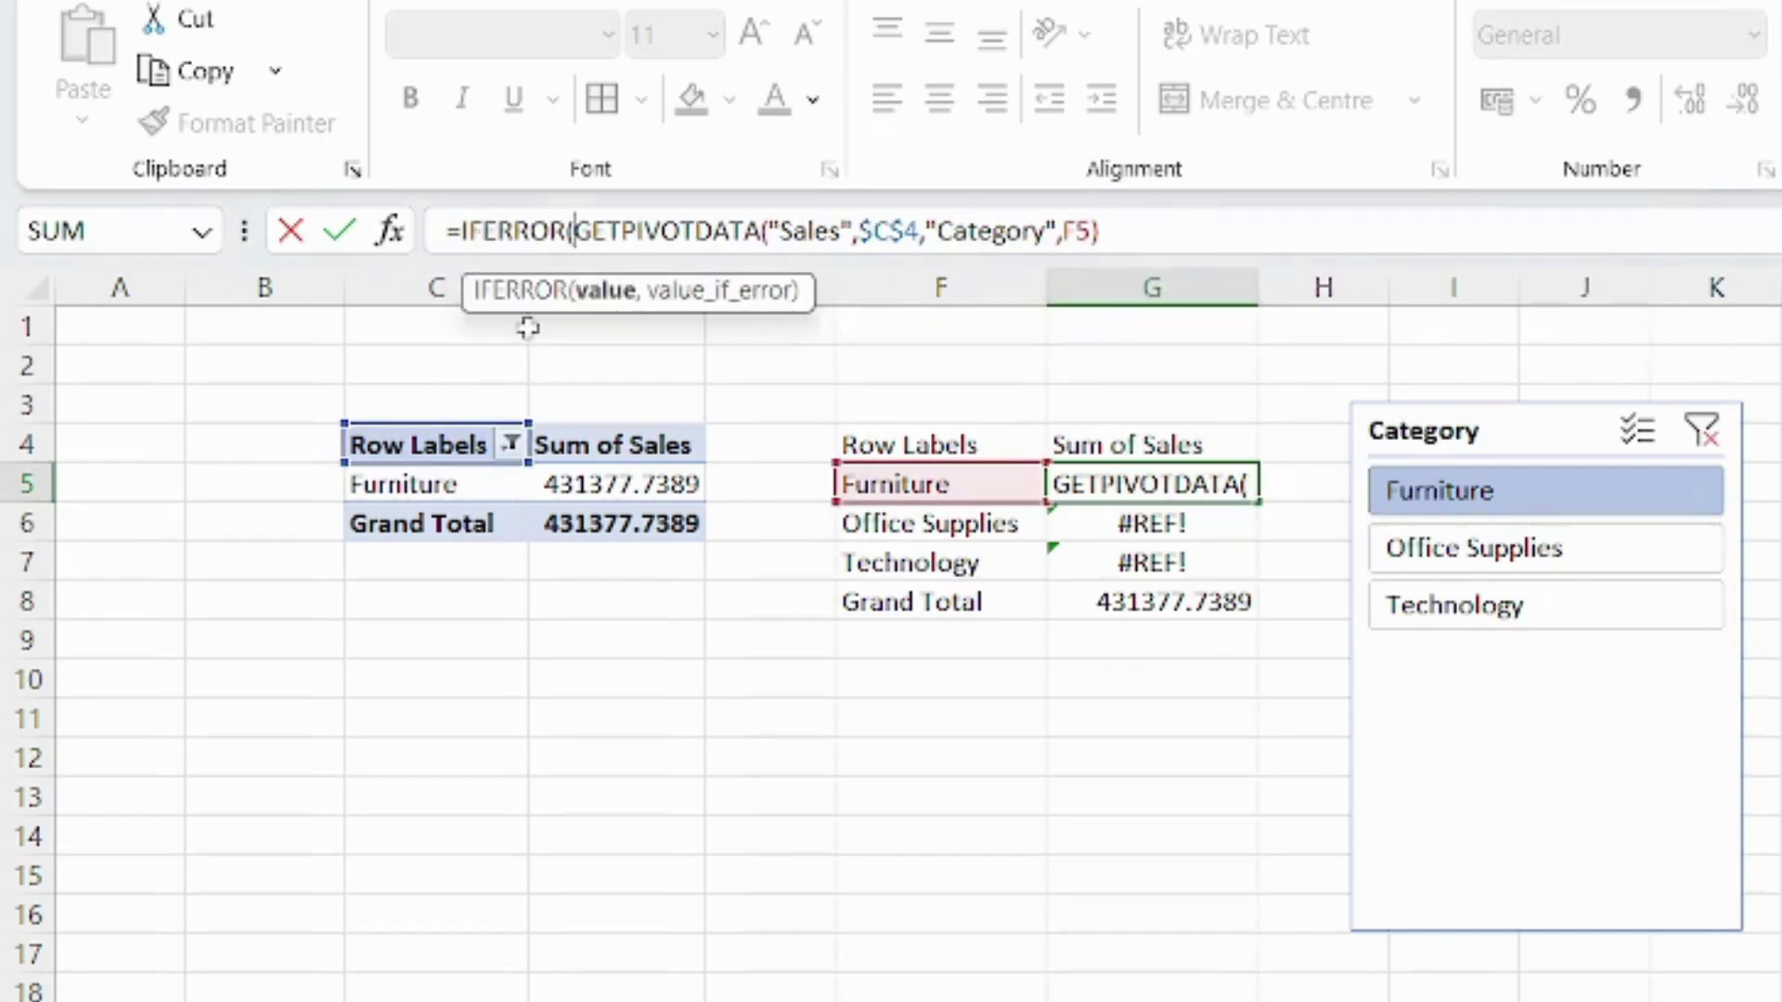
{"action": "left_click", "coordinate": [1060, 229]}
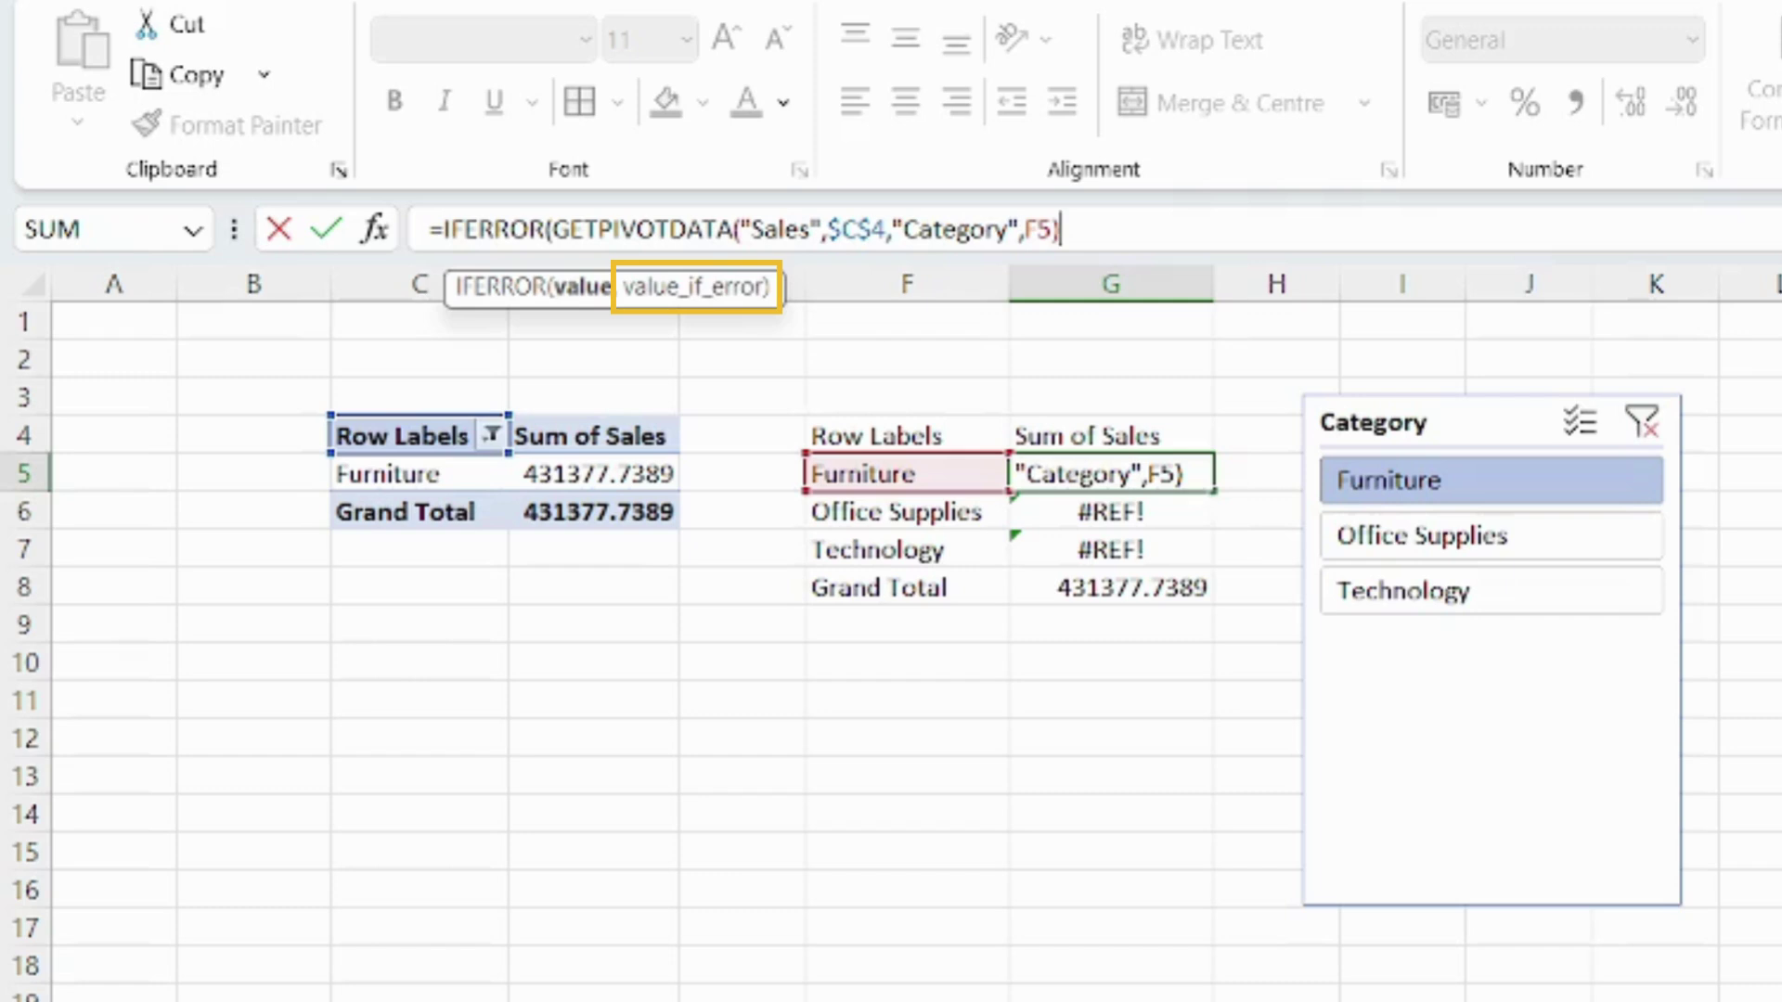
{"action": "type", "text": ","}
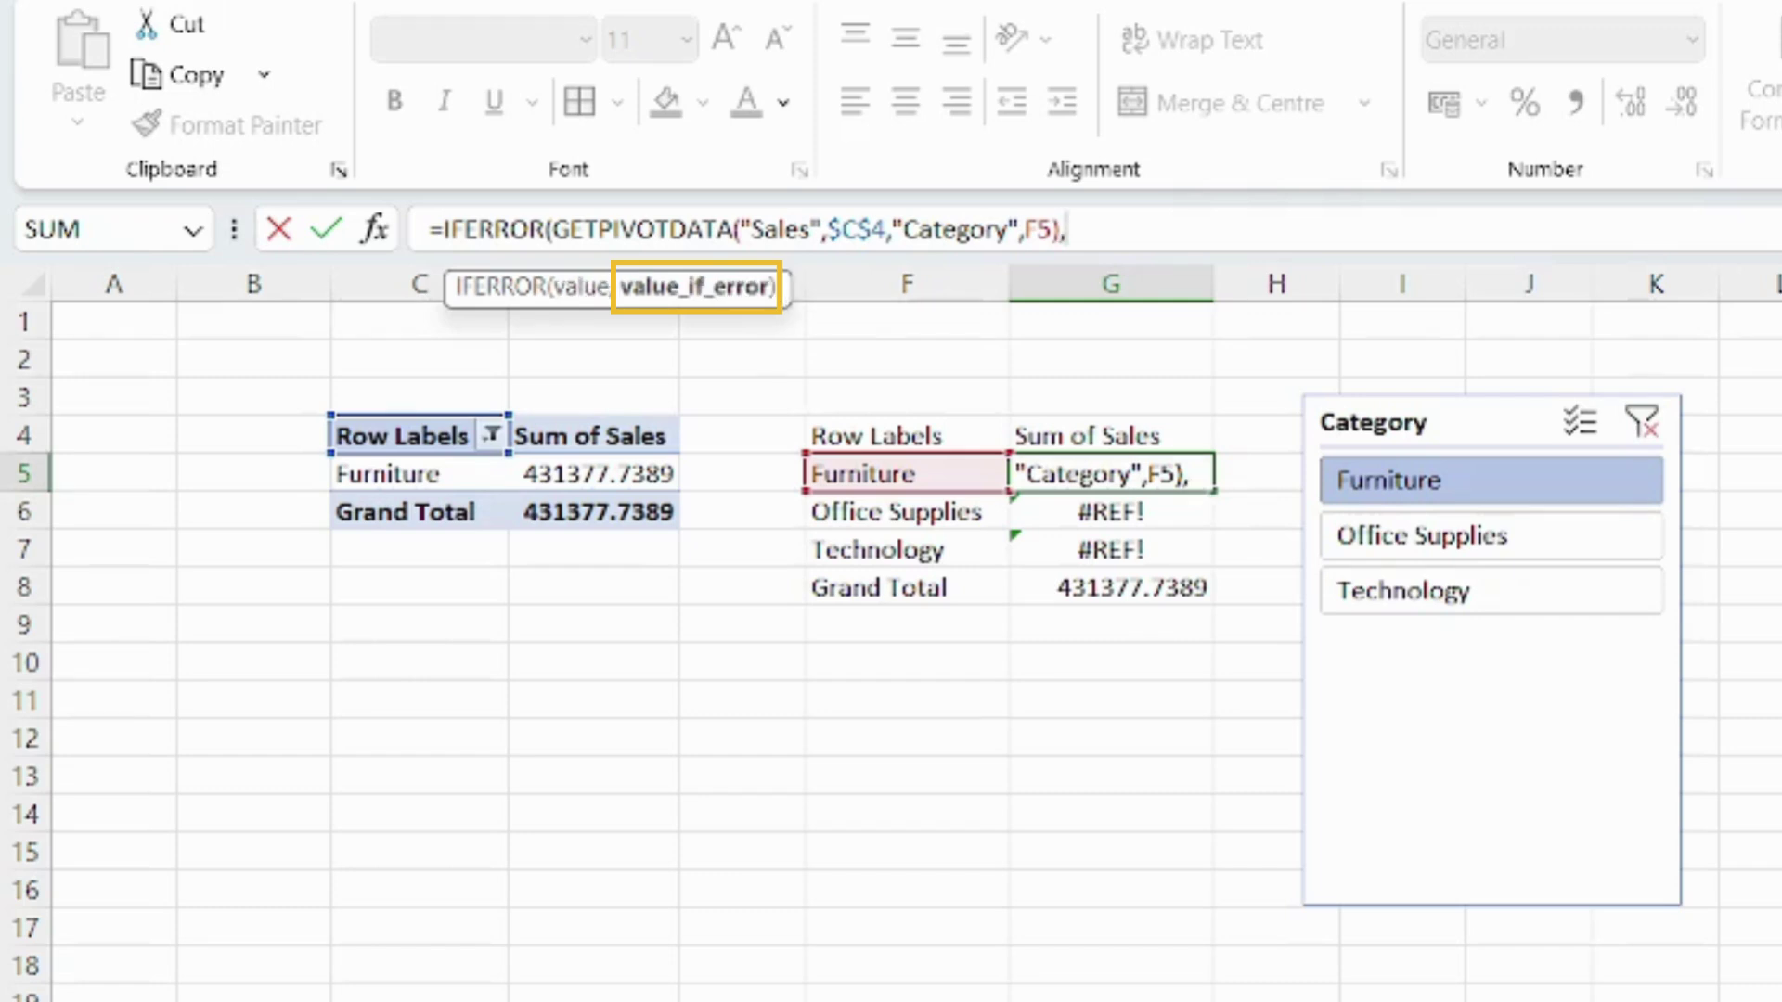
{"action": "type", "text": "0"}
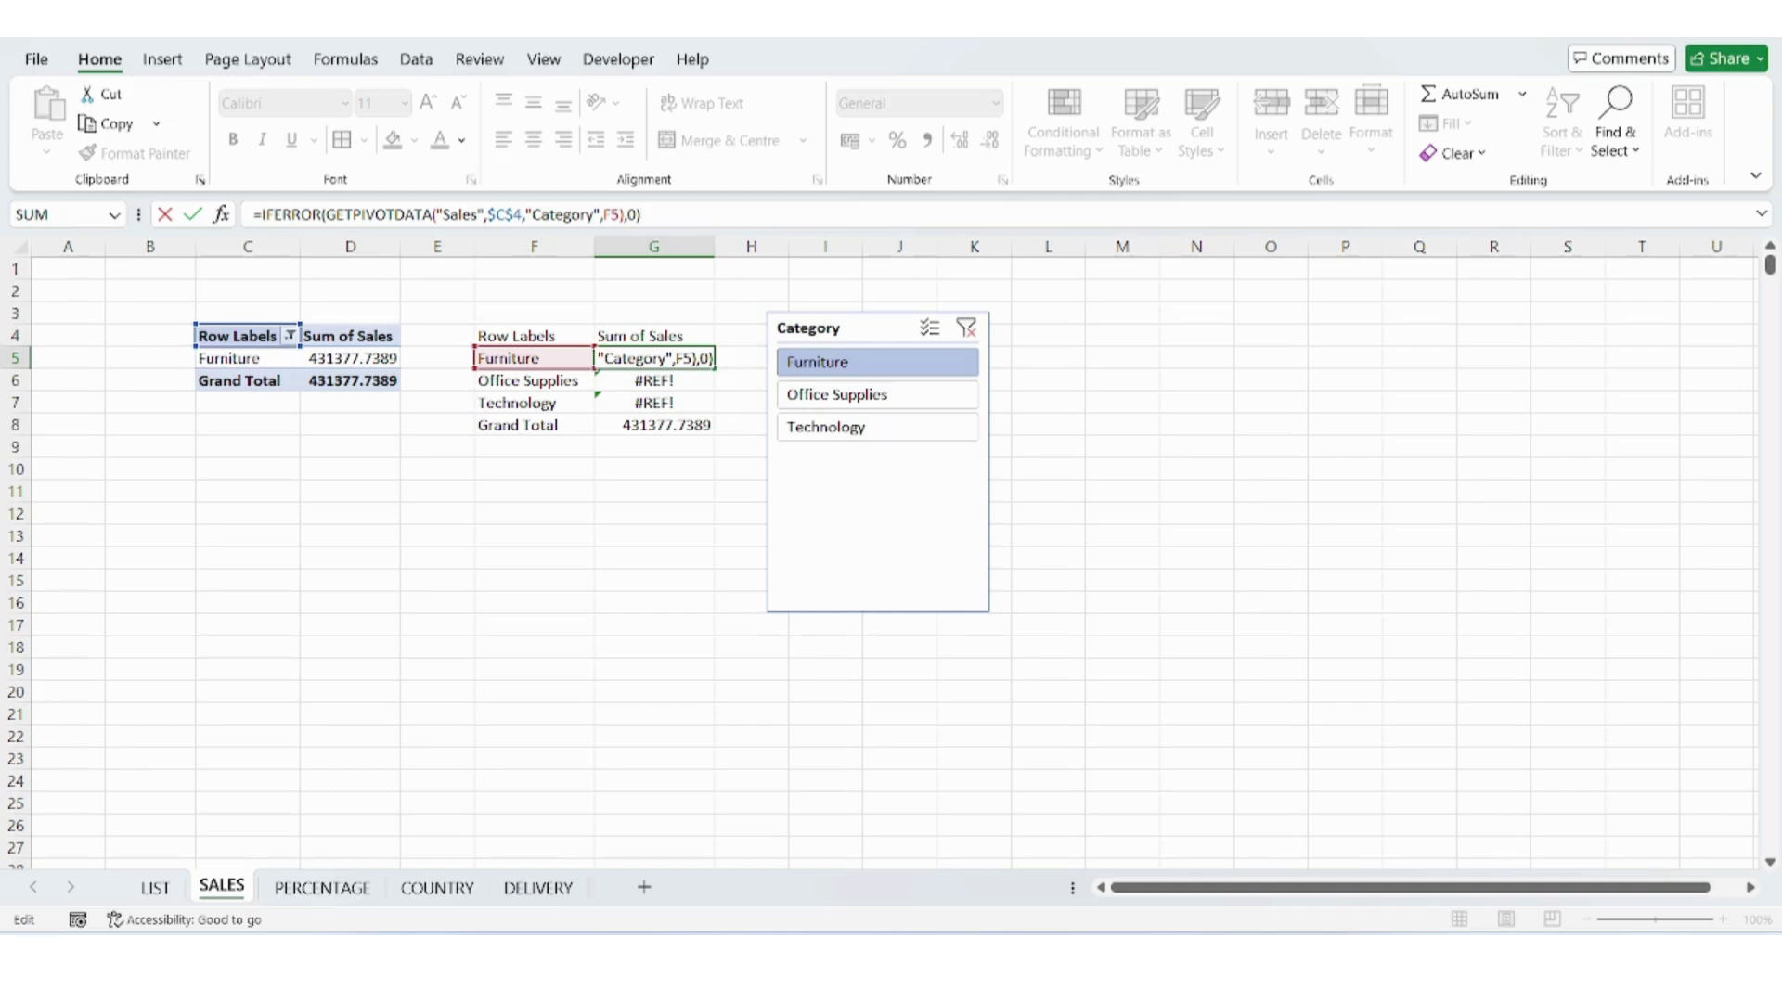
{"action": "key", "text": "Return"}
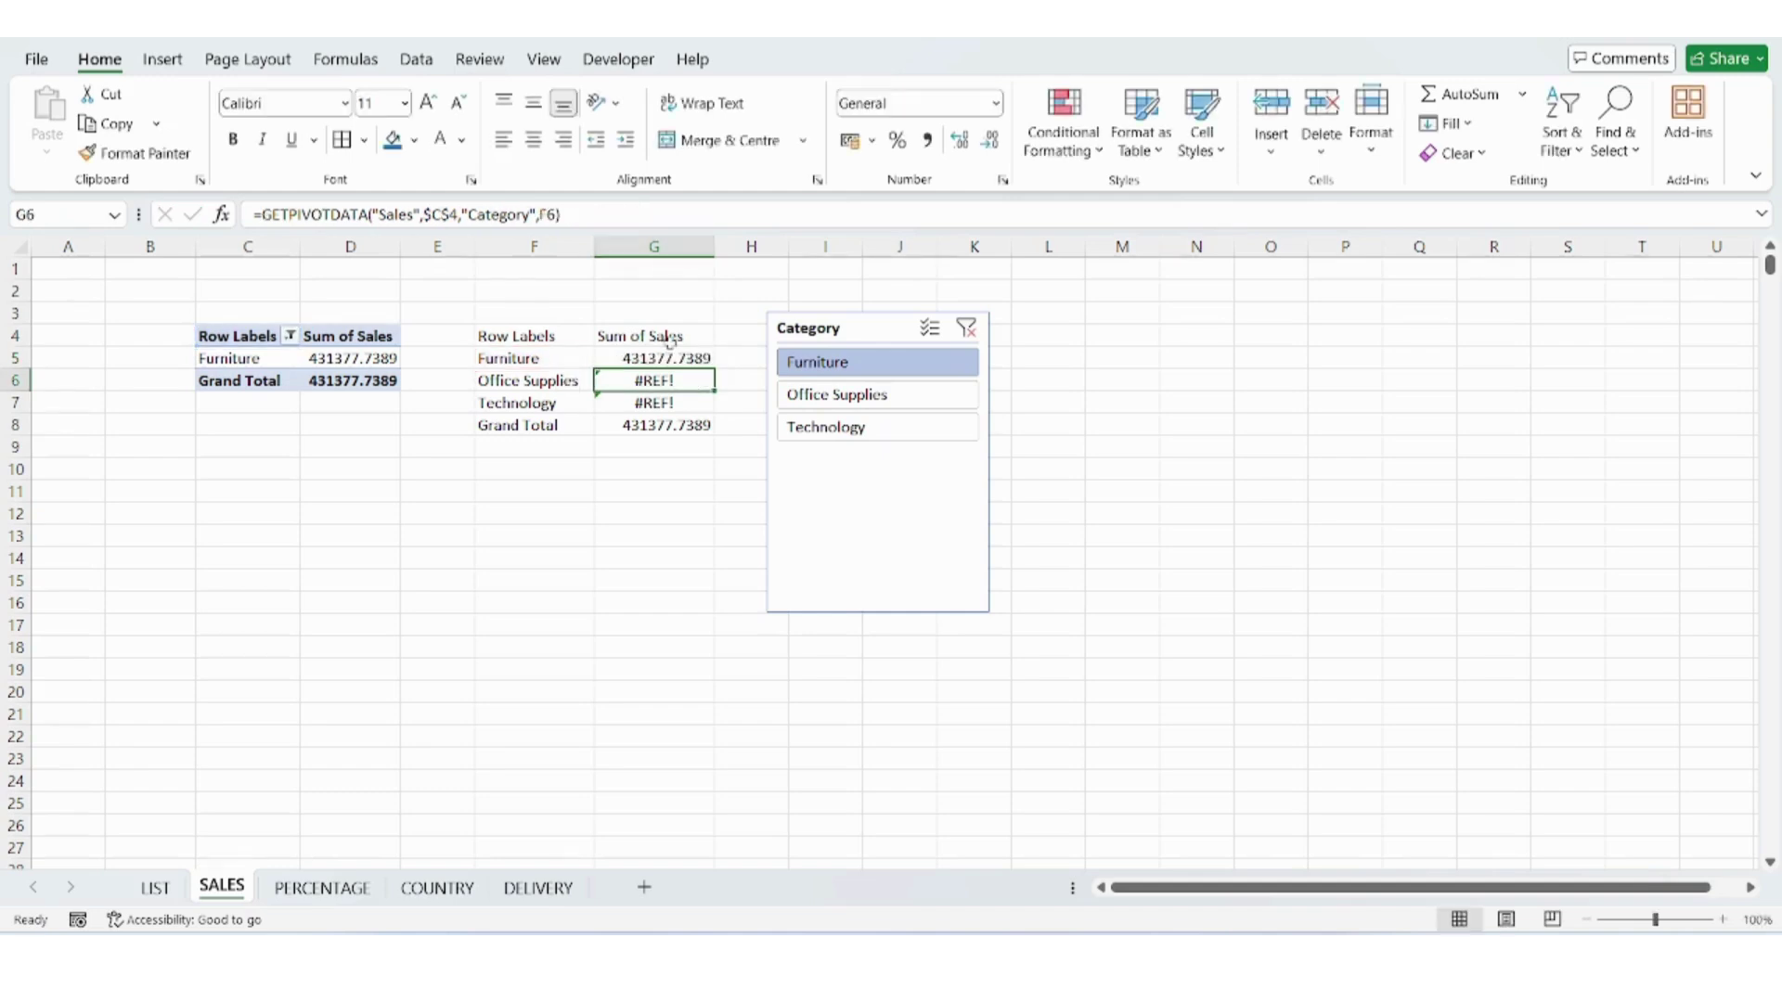
Fill the formula down to G7, clear the slicer filter, and delete the Category slicer.
{"action": "left_click", "coordinate": [667, 359]}
{"action": "left_click_drag", "start_coordinate": [712, 369], "coordinate": [711, 404]}
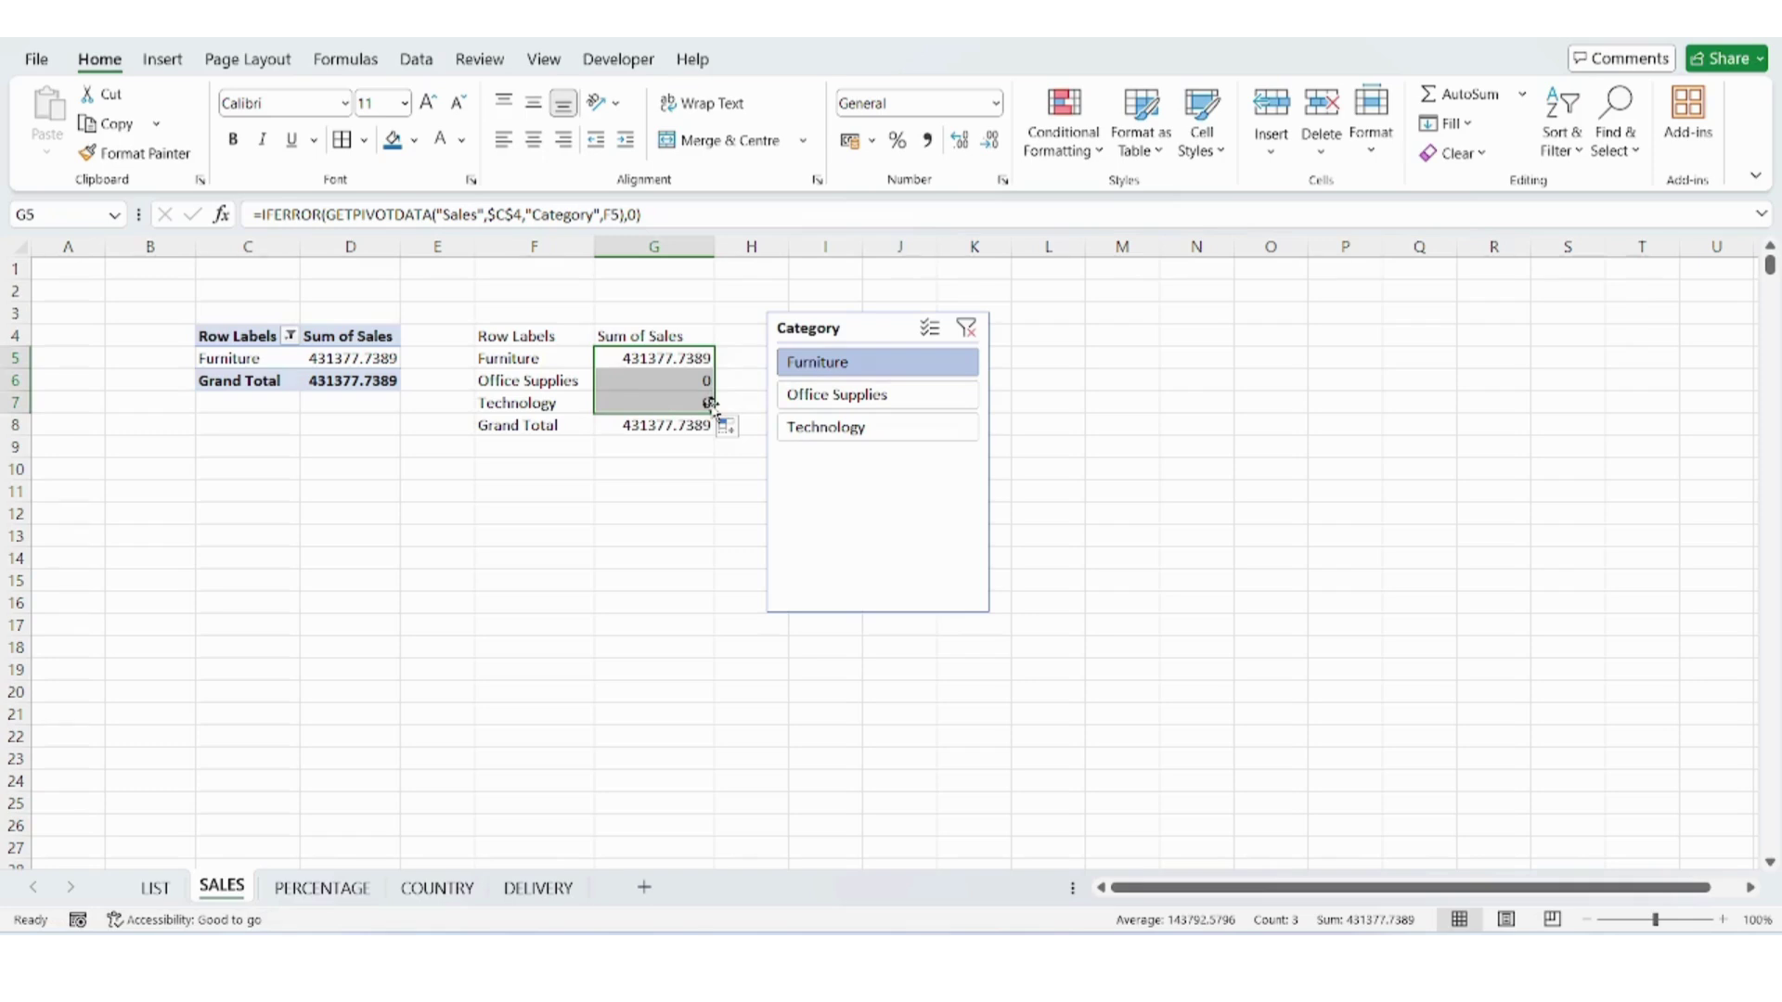
{"action": "left_click", "coordinate": [967, 327]}
{"action": "left_click", "coordinate": [886, 324]}
{"action": "key", "text": "Delete"}
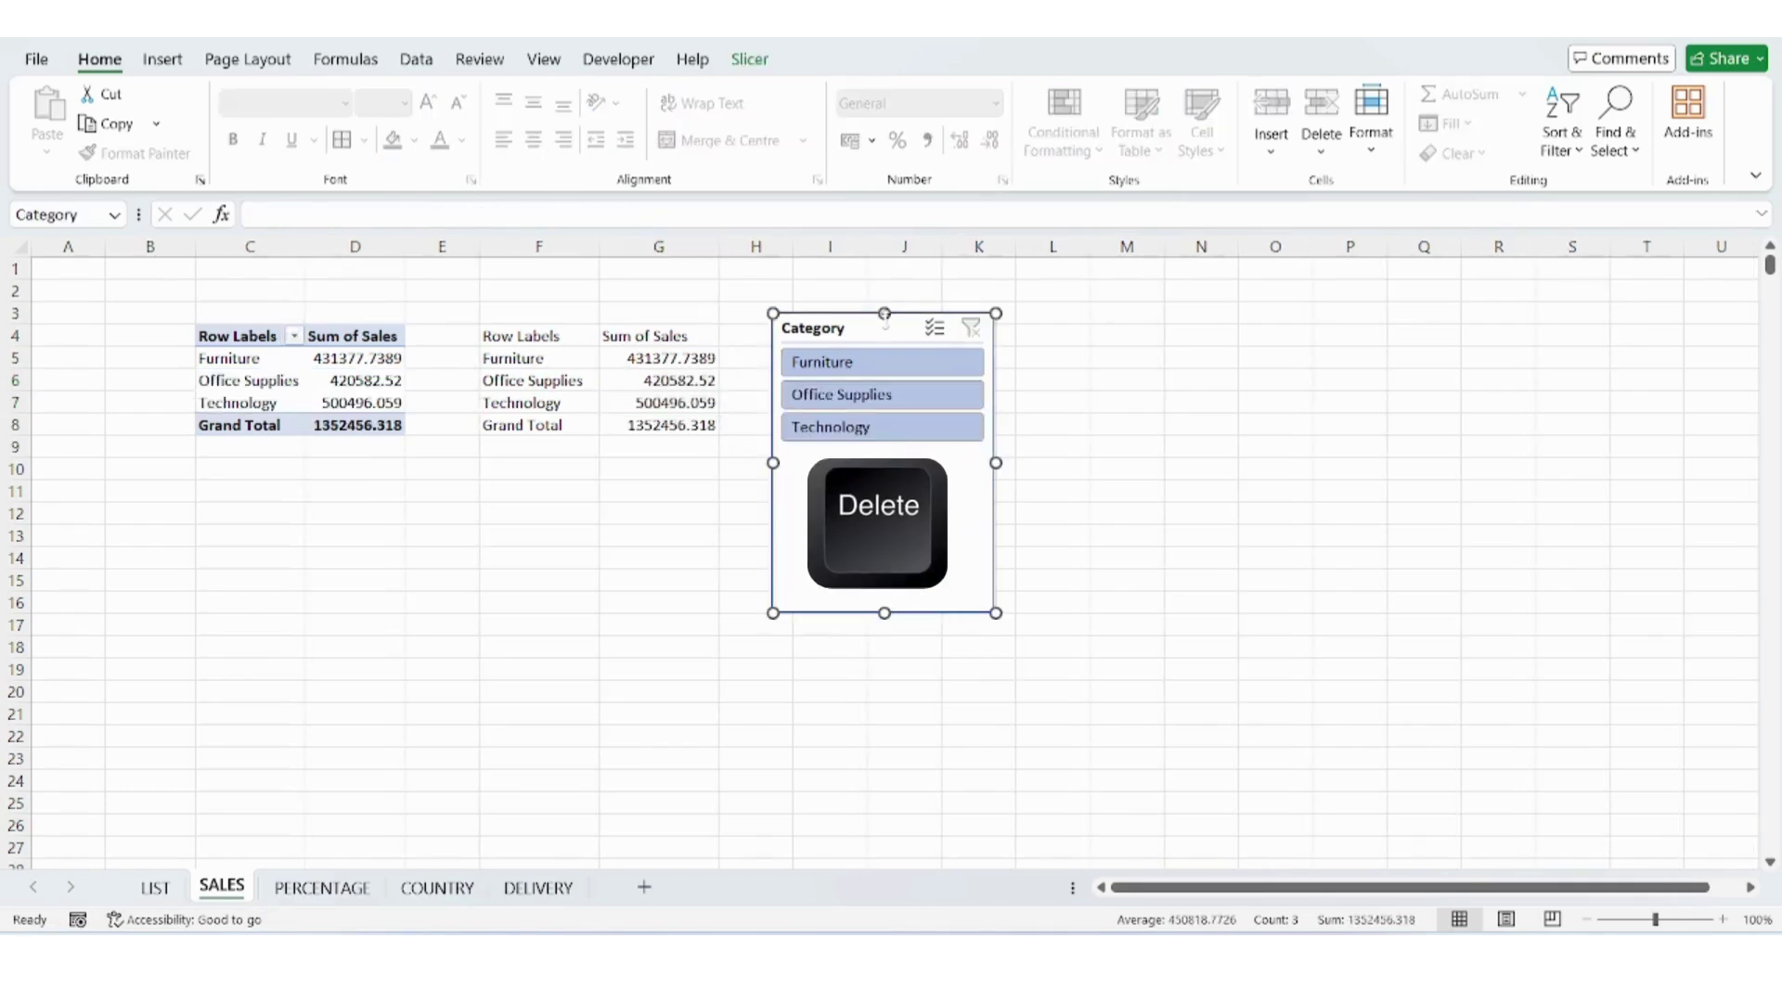
{"action": "left_click", "coordinate": [886, 319]}
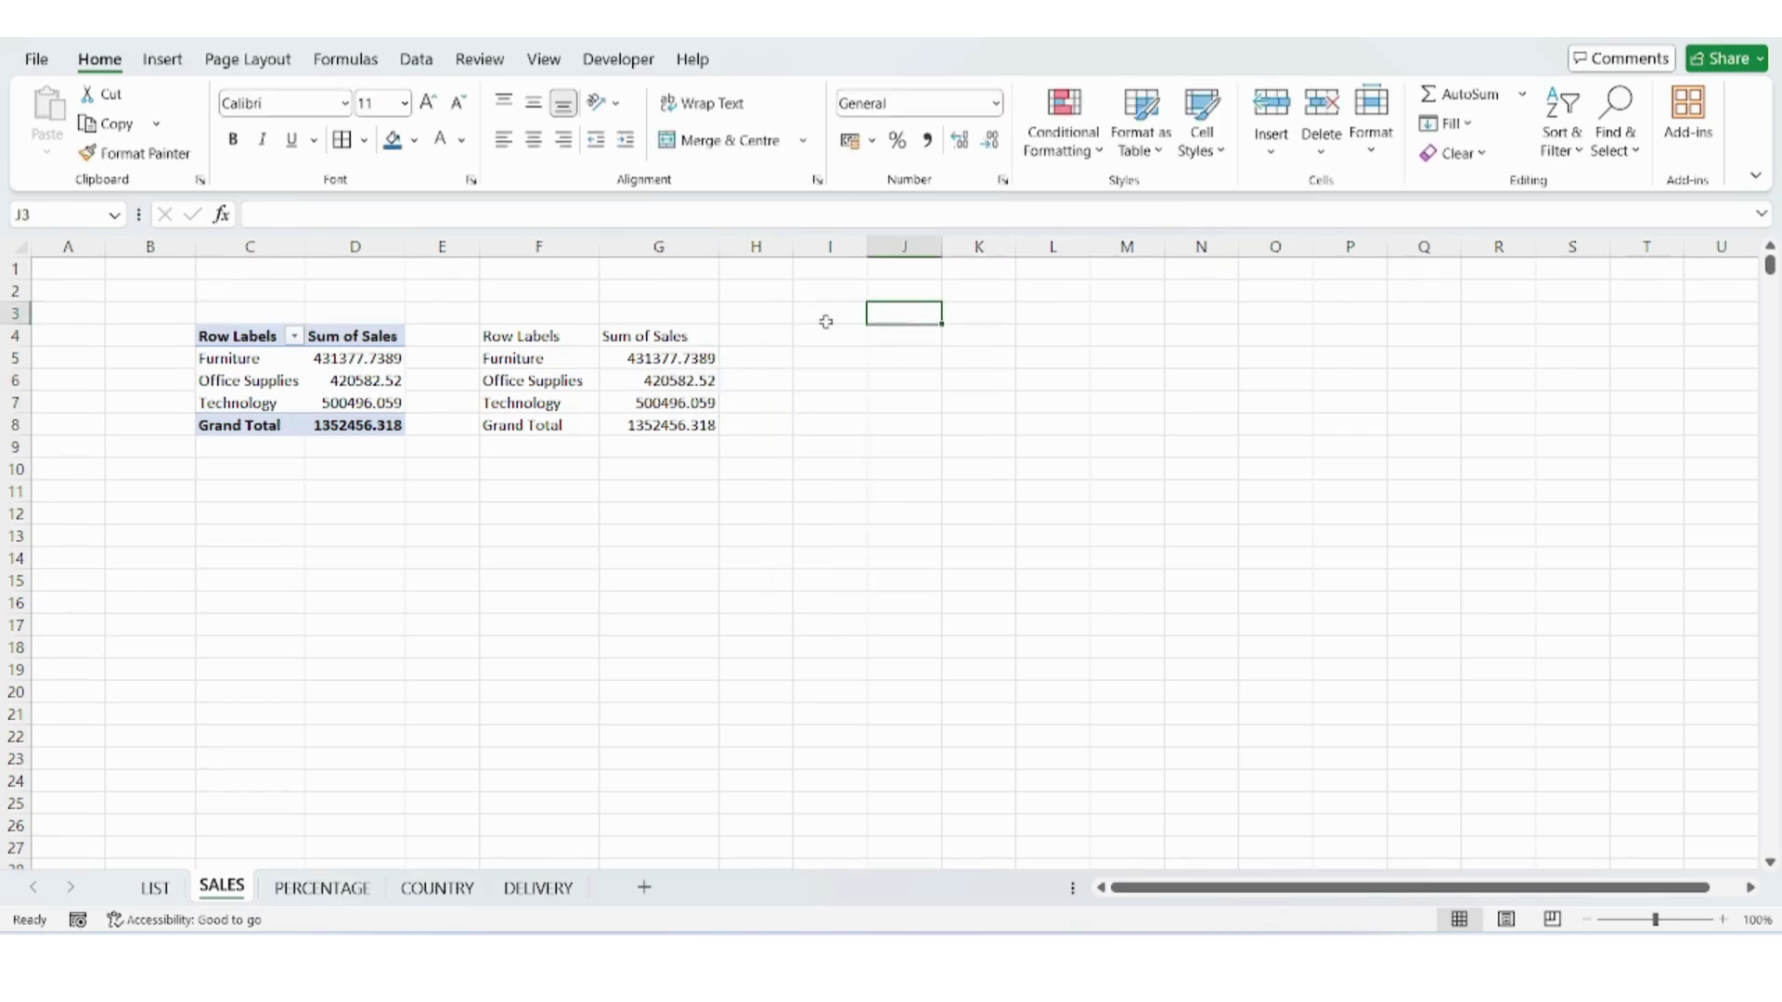
Insert a waterfall chart of the F4:G8 sales and place it below the tables.
{"action": "left_click", "coordinate": [155, 61]}
{"action": "left_click", "coordinate": [695, 384]}
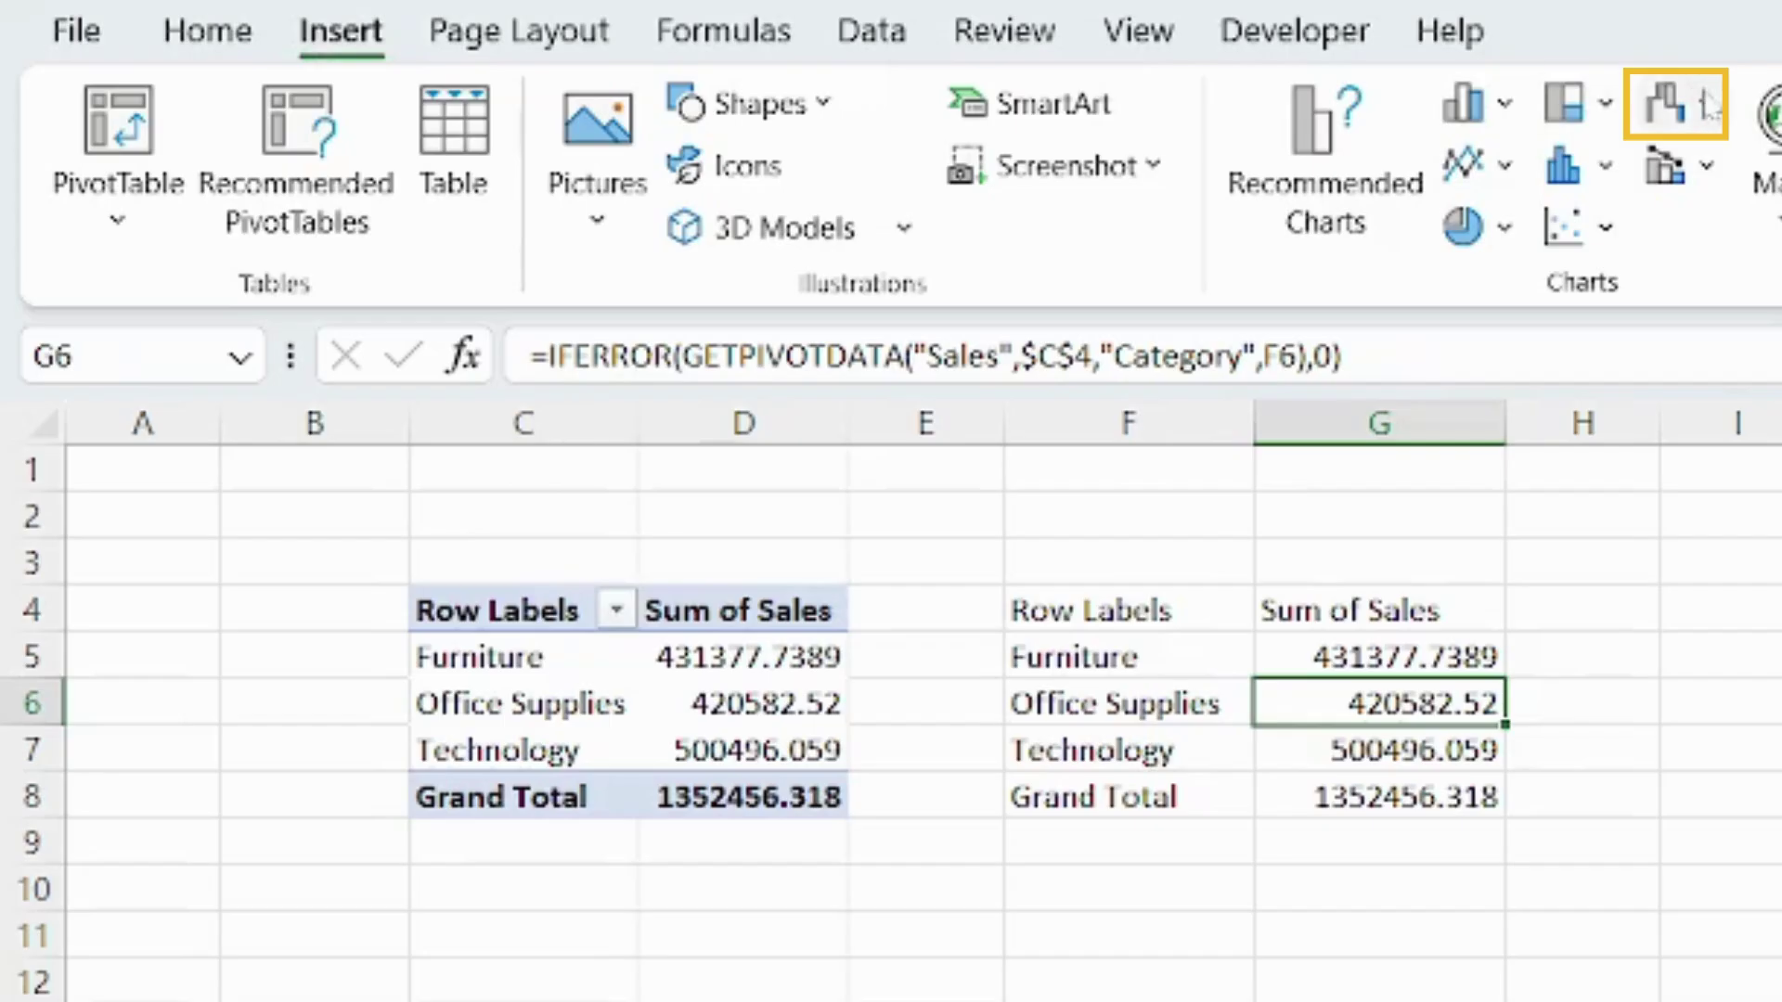
{"action": "left_click", "coordinate": [815, 93]}
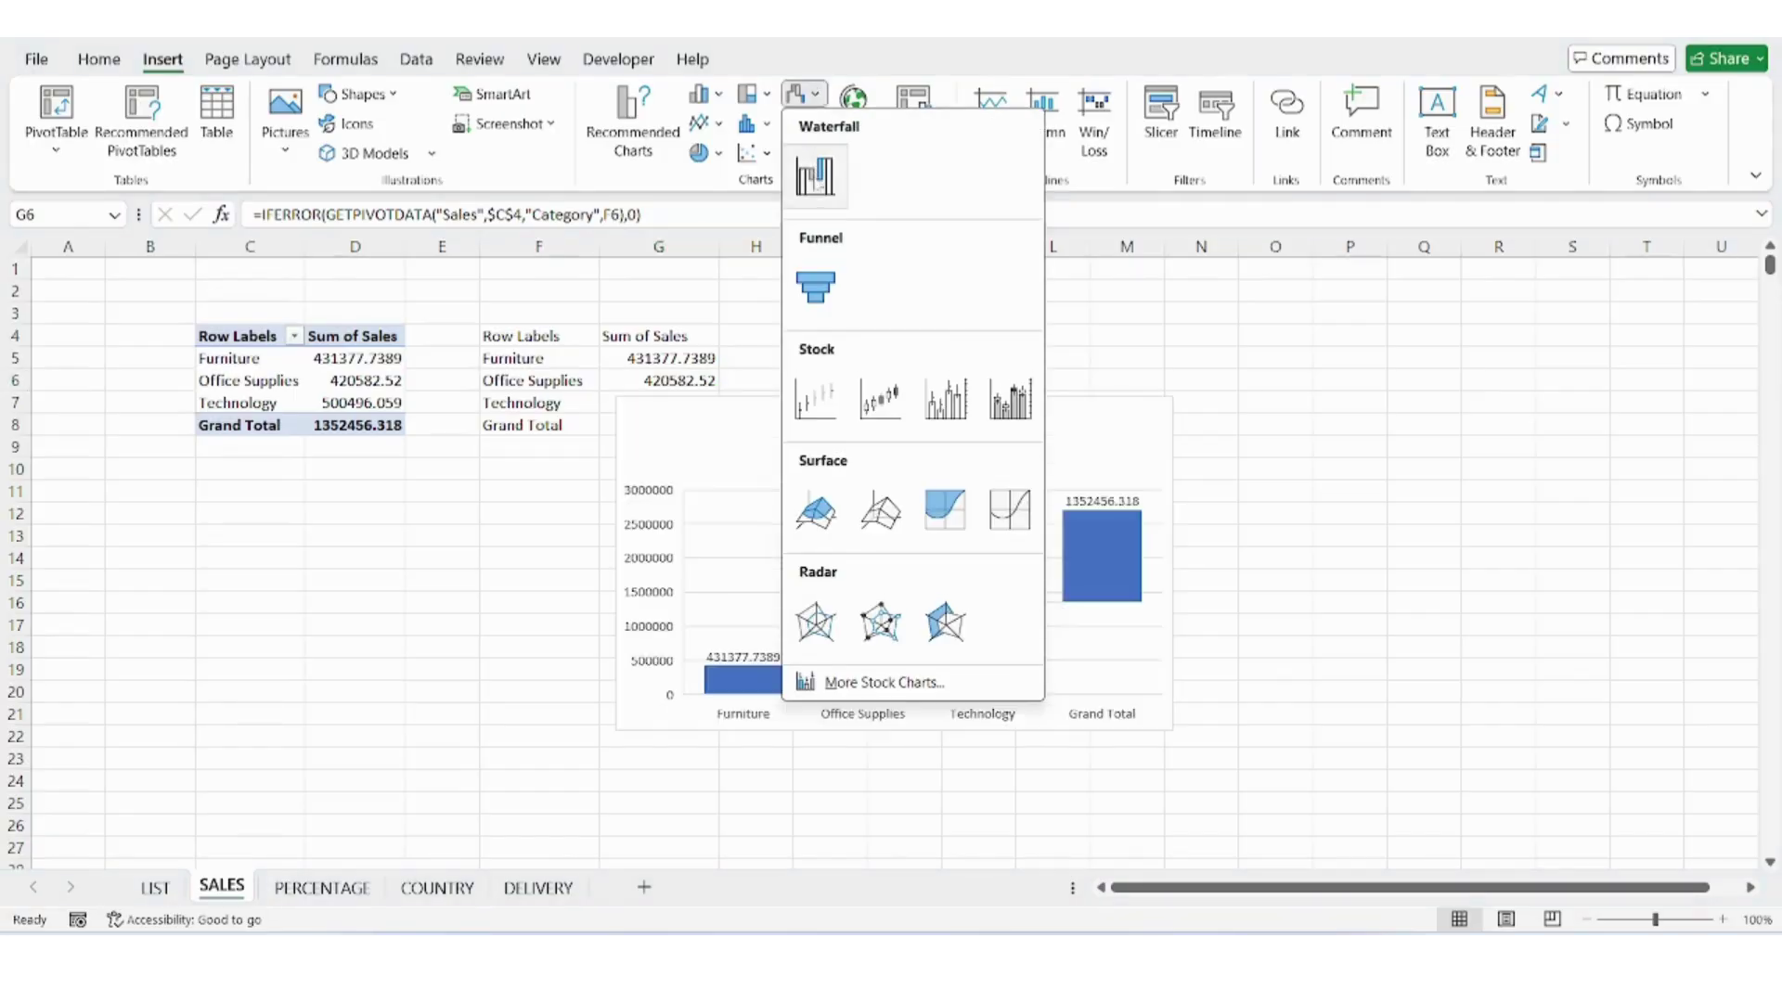
{"action": "left_click", "coordinate": [814, 177]}
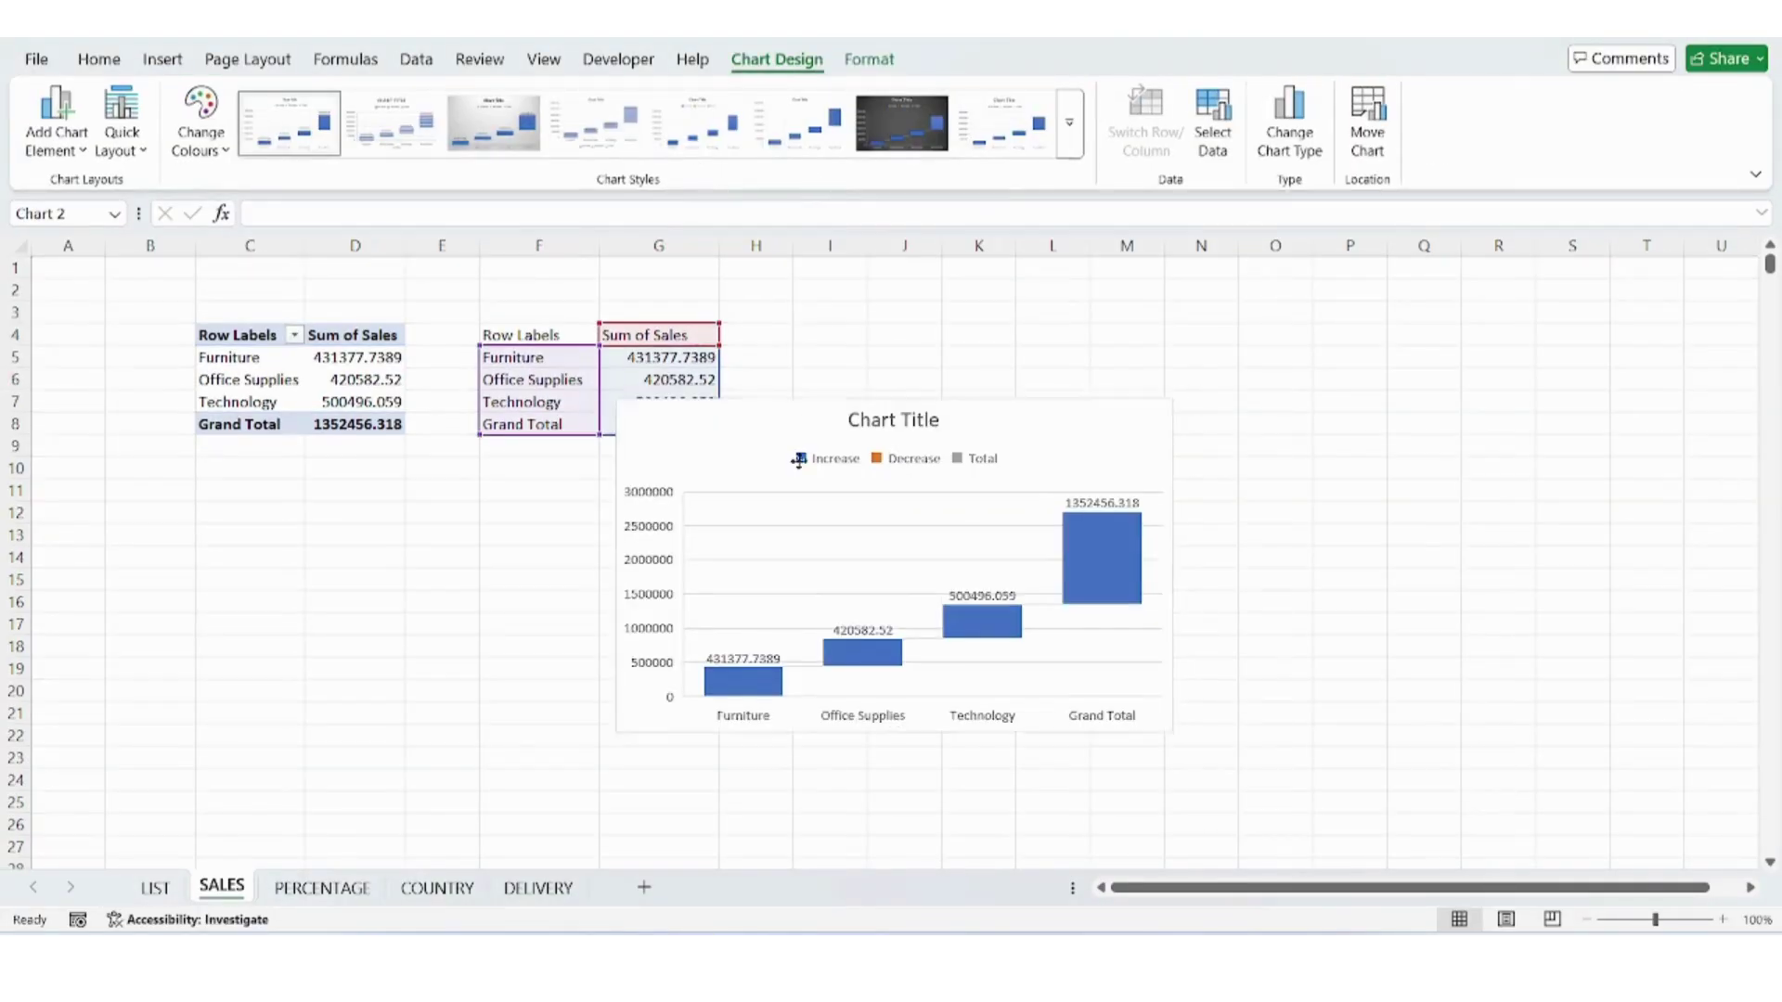
{"action": "left_click_drag", "start_coordinate": [801, 426], "coordinate": [691, 502]}
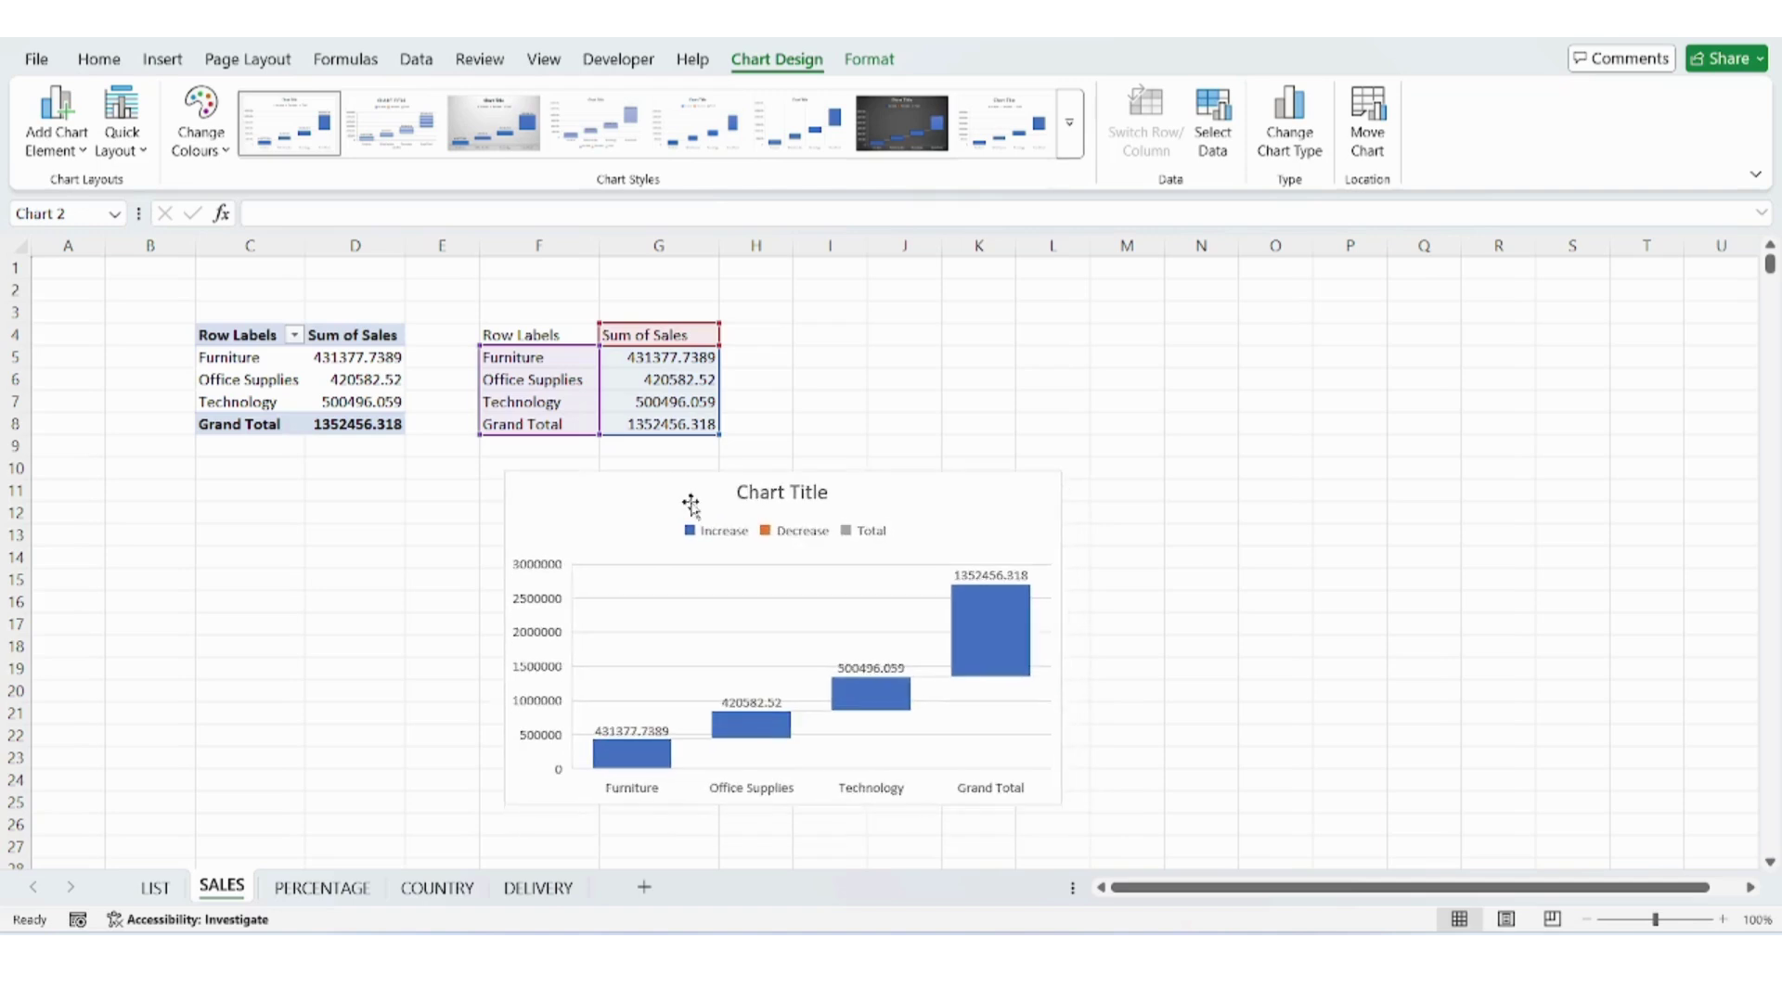
Set the Grand Total bar as a total and delete the chart legend.
{"action": "mouse_move", "coordinate": [991, 656]}
{"action": "left_click", "coordinate": [987, 601]}
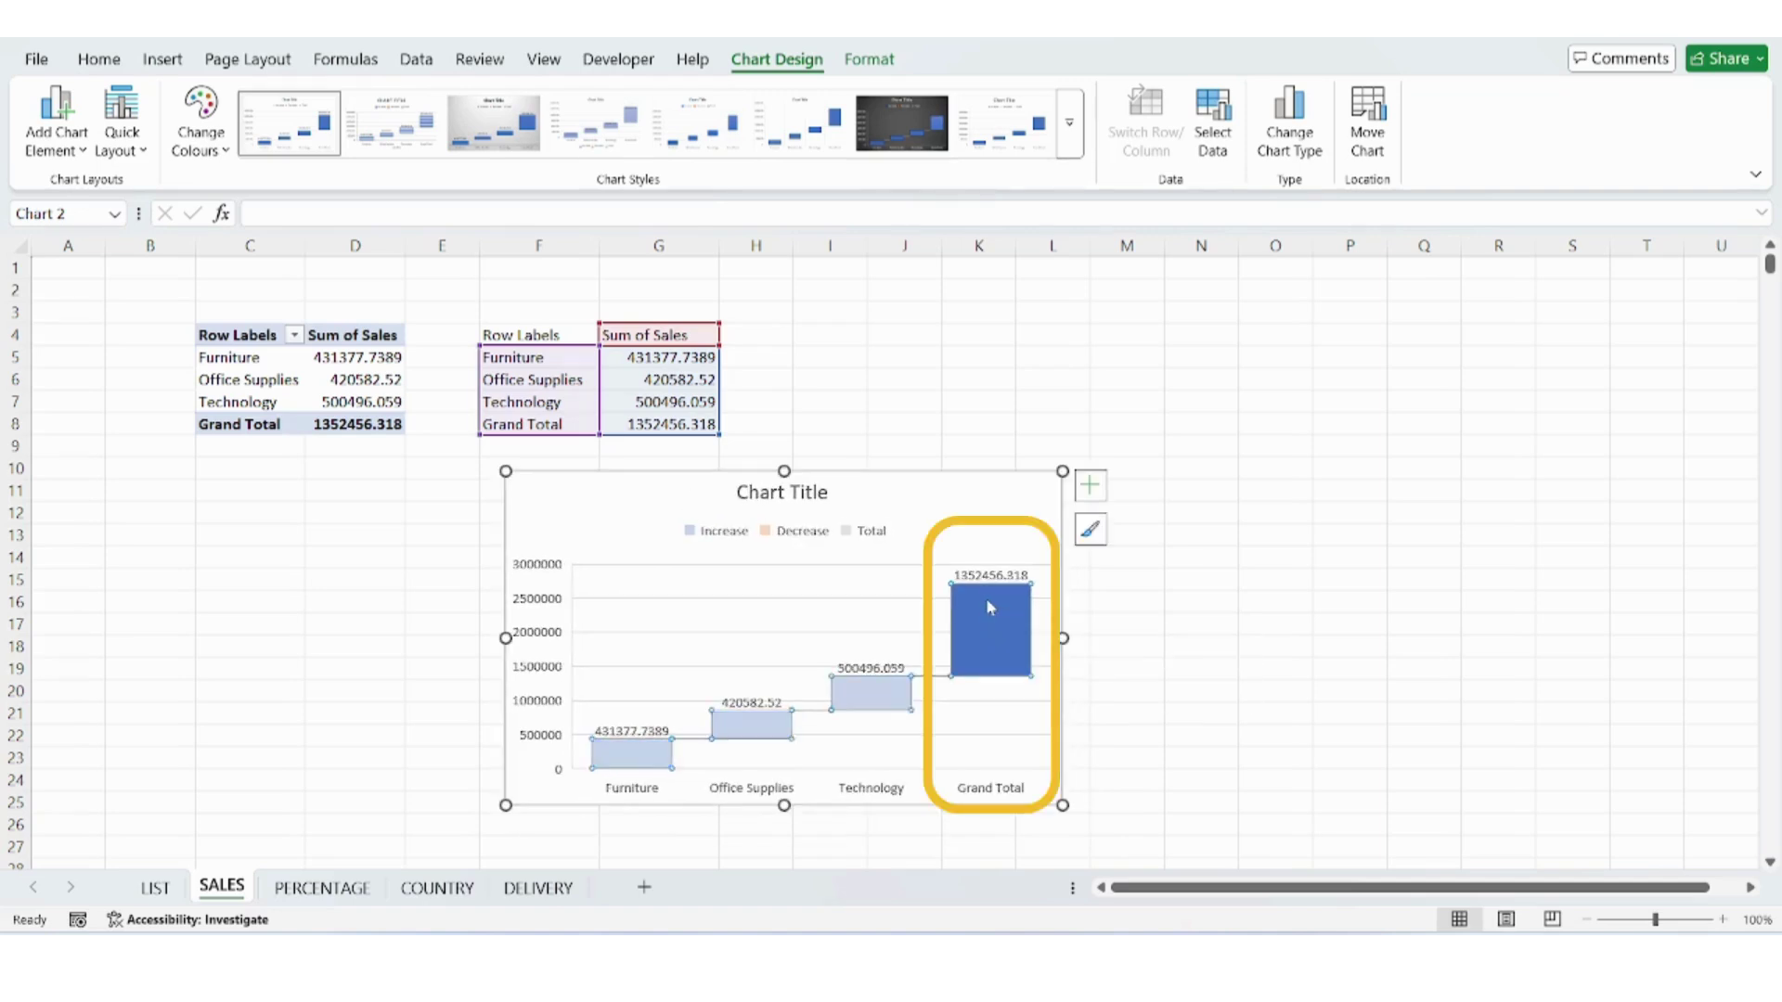
{"action": "right_click", "coordinate": [989, 601]}
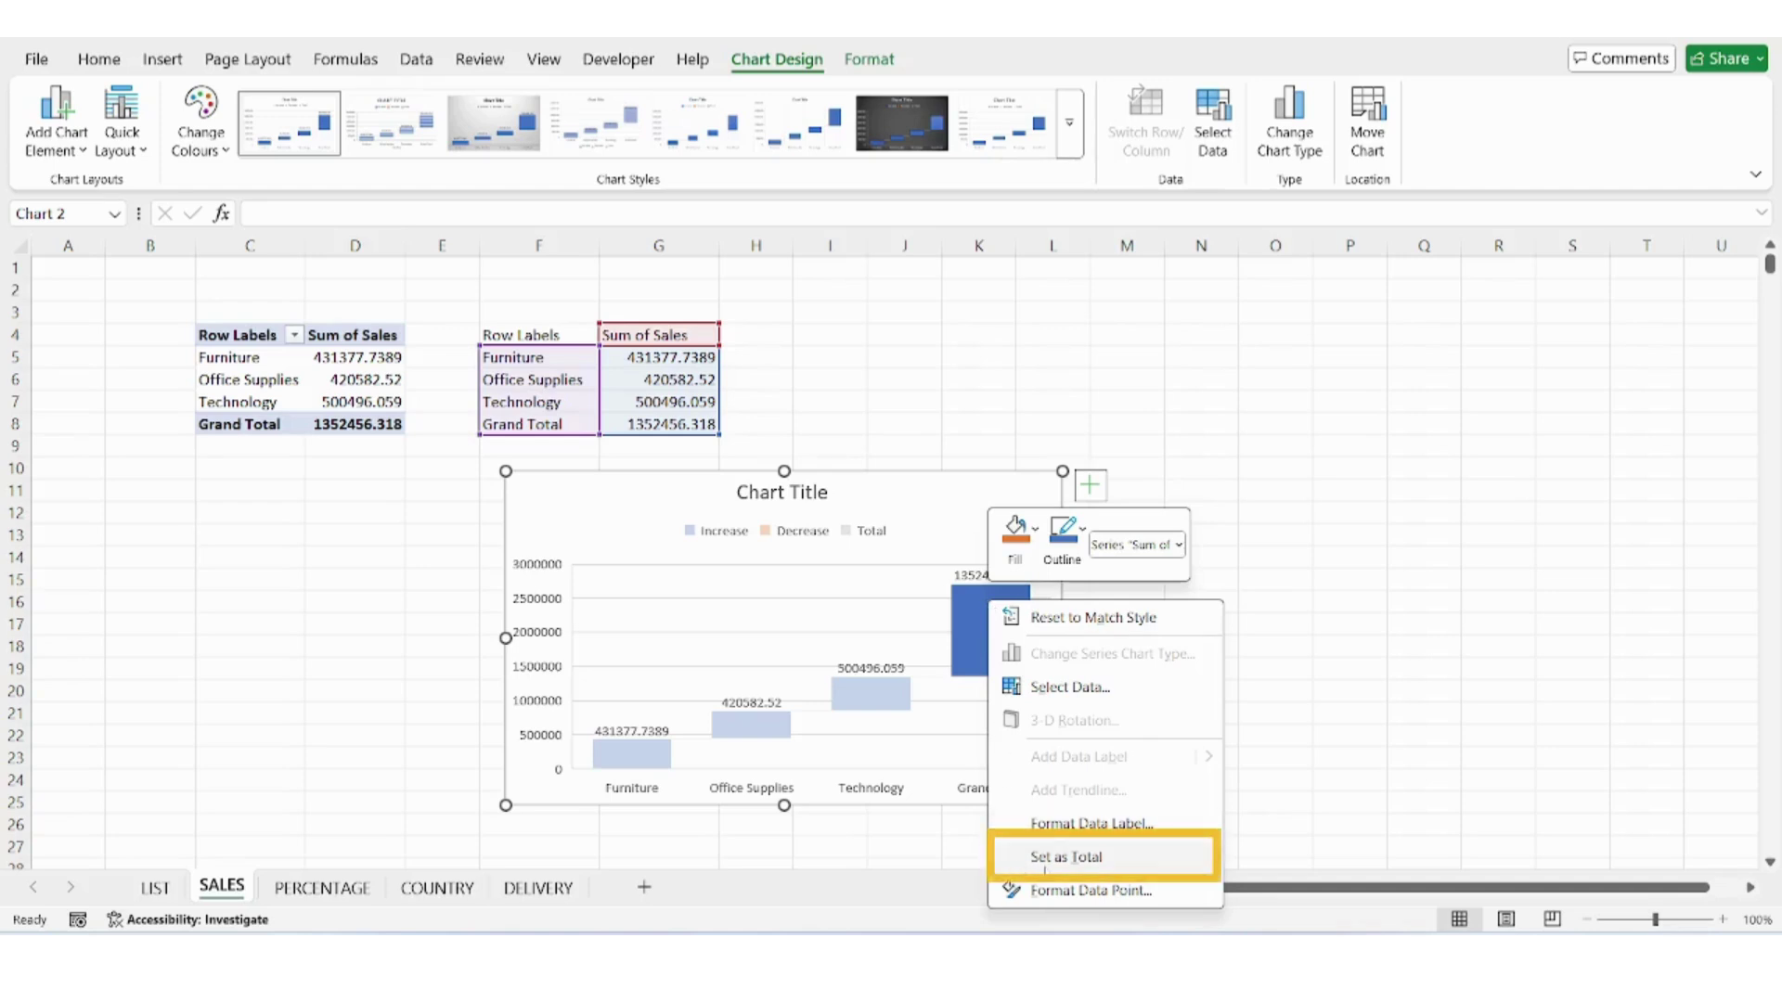
{"action": "left_click", "coordinate": [1045, 859]}
{"action": "left_click", "coordinate": [846, 531]}
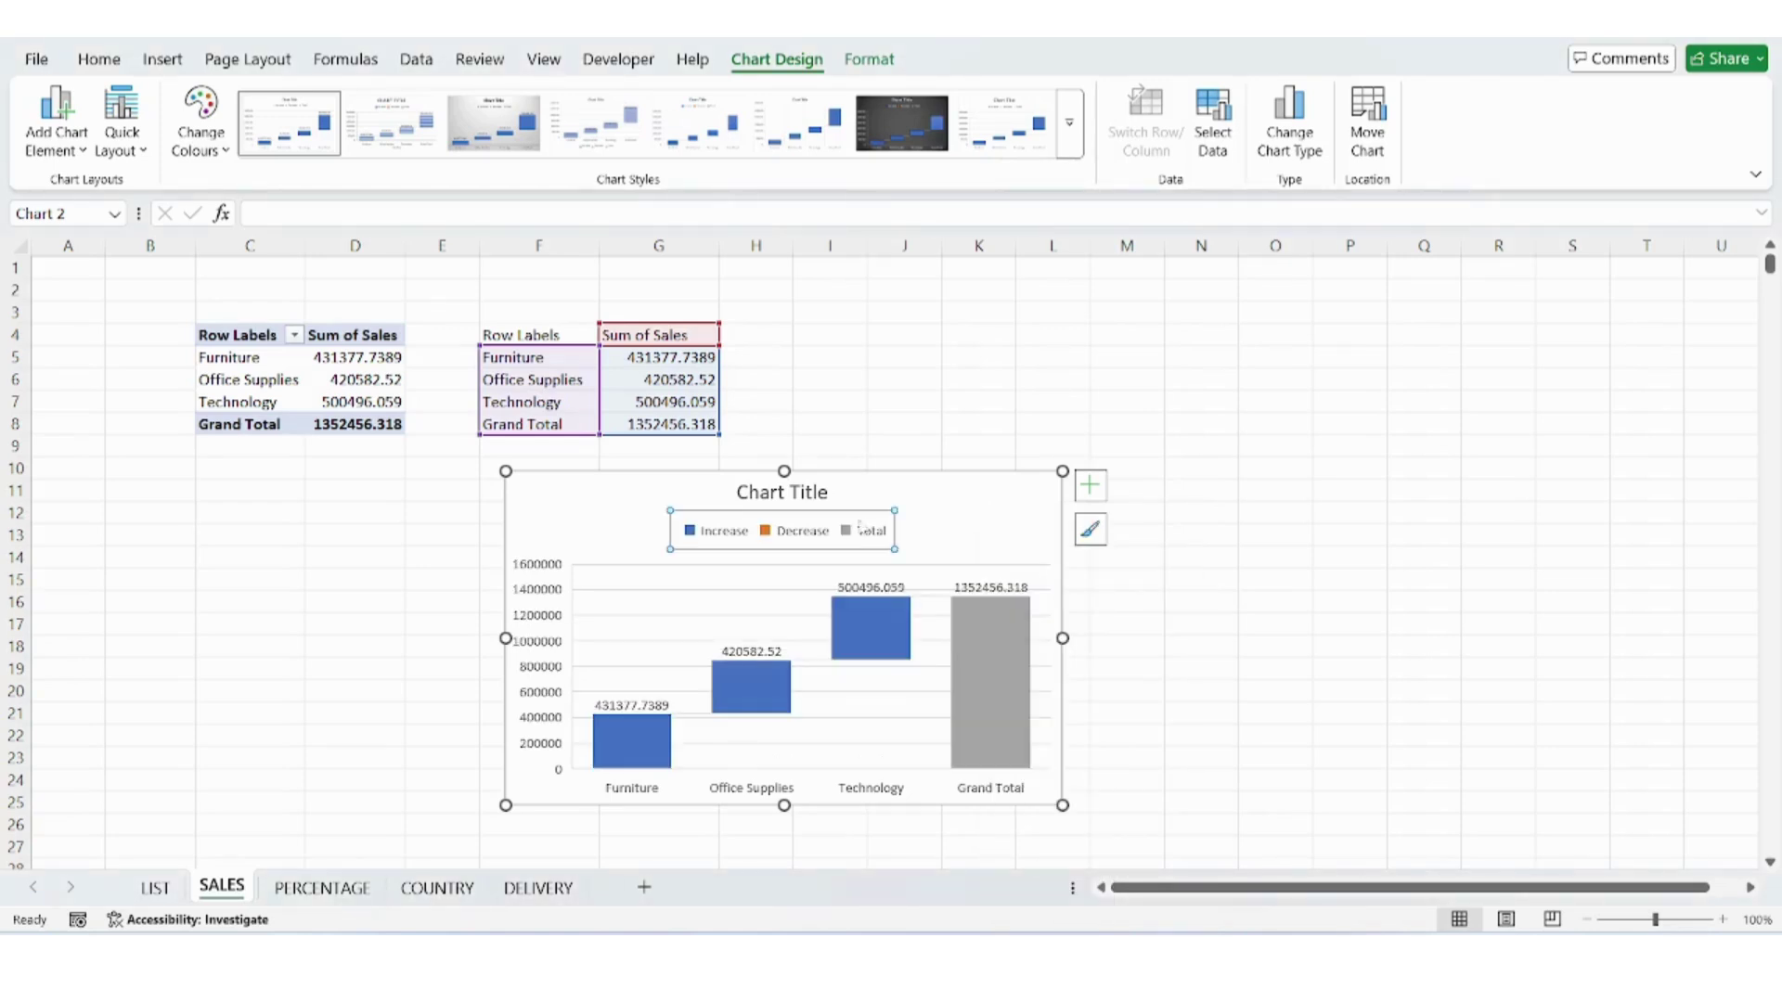
{"action": "key", "text": "Delete"}
Delete the waterfall chart's title.
{"action": "left_click", "coordinate": [812, 493]}
{"action": "key", "text": "Delete"}
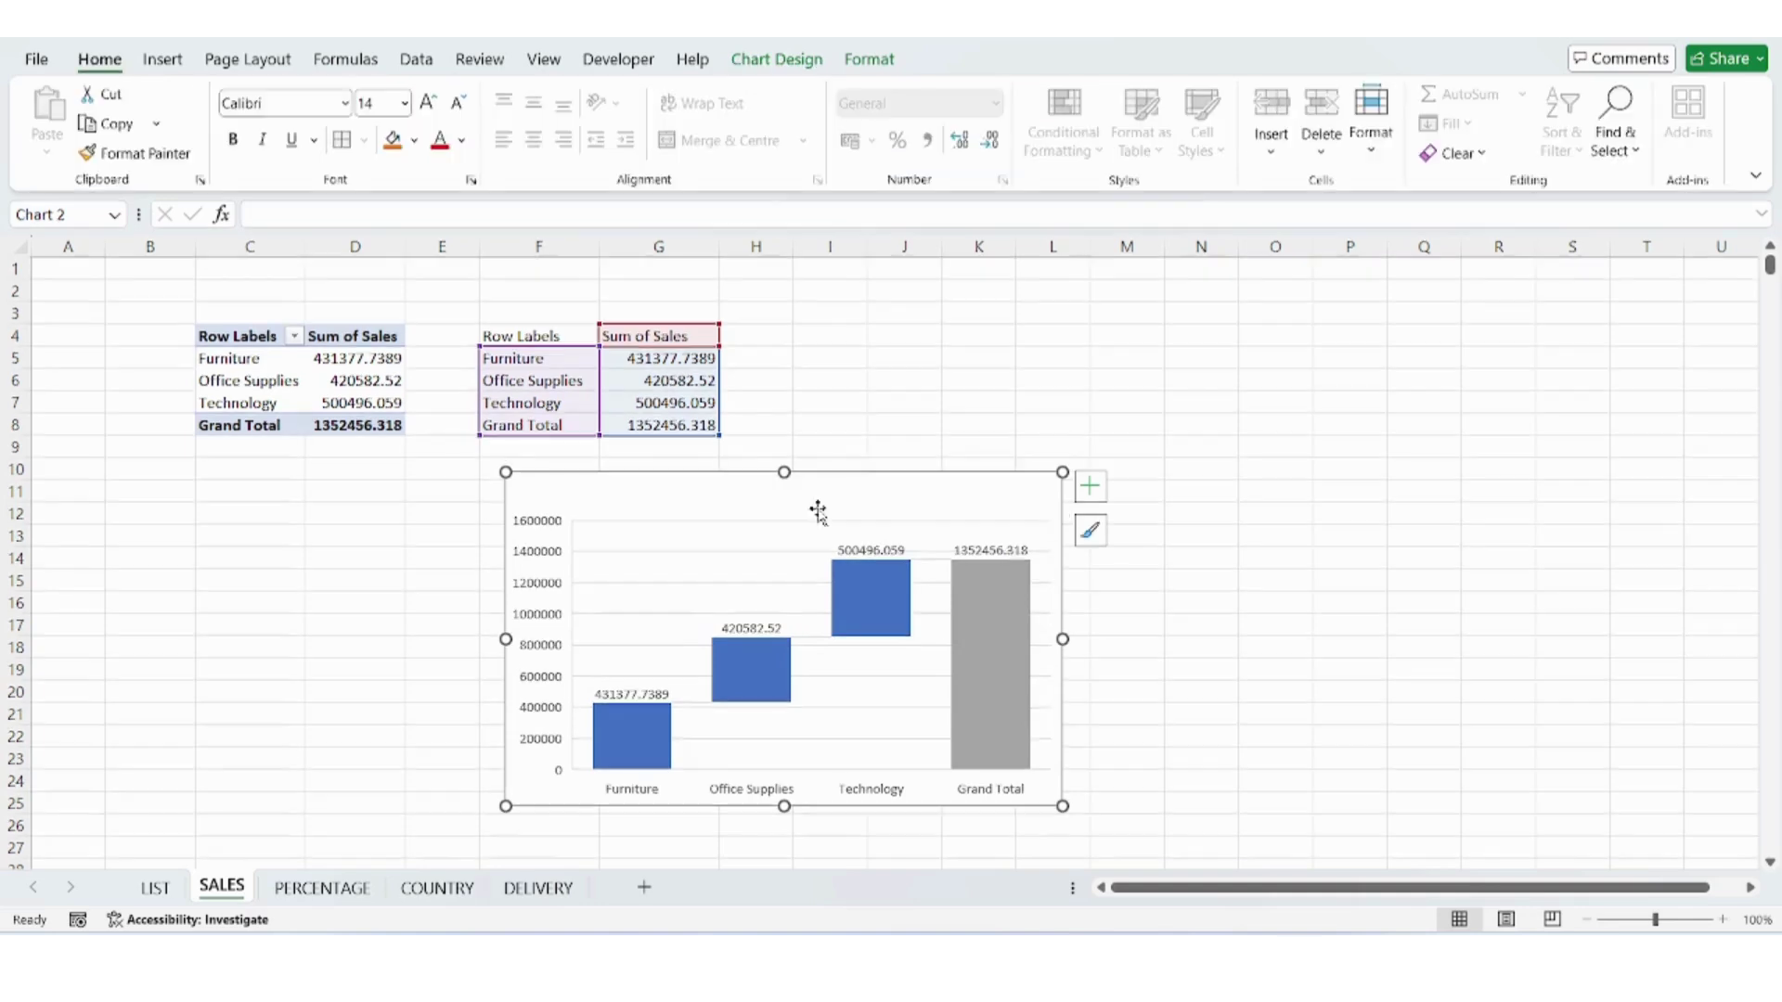
{"action": "left_click", "coordinate": [766, 402]}
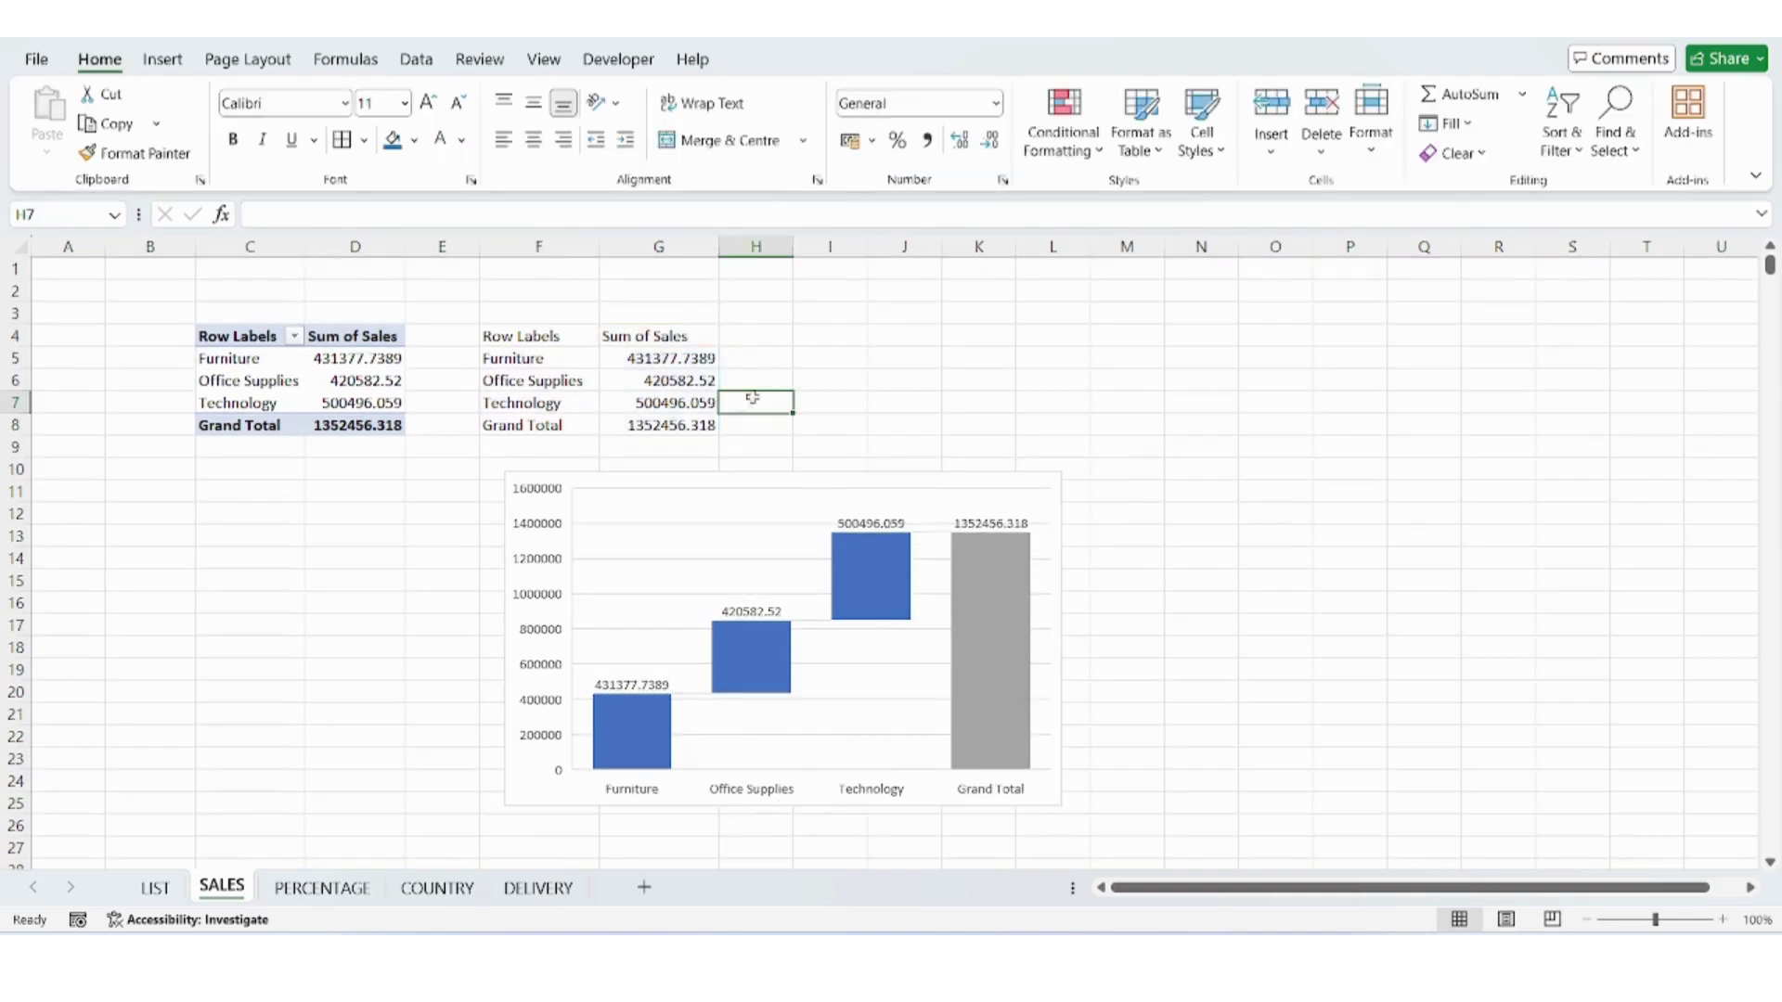
Format G5:G8 and D5:D8 as rupee accounting amounts with no decimals.
{"action": "left_click_drag", "start_coordinate": [677, 361], "coordinate": [641, 424]}
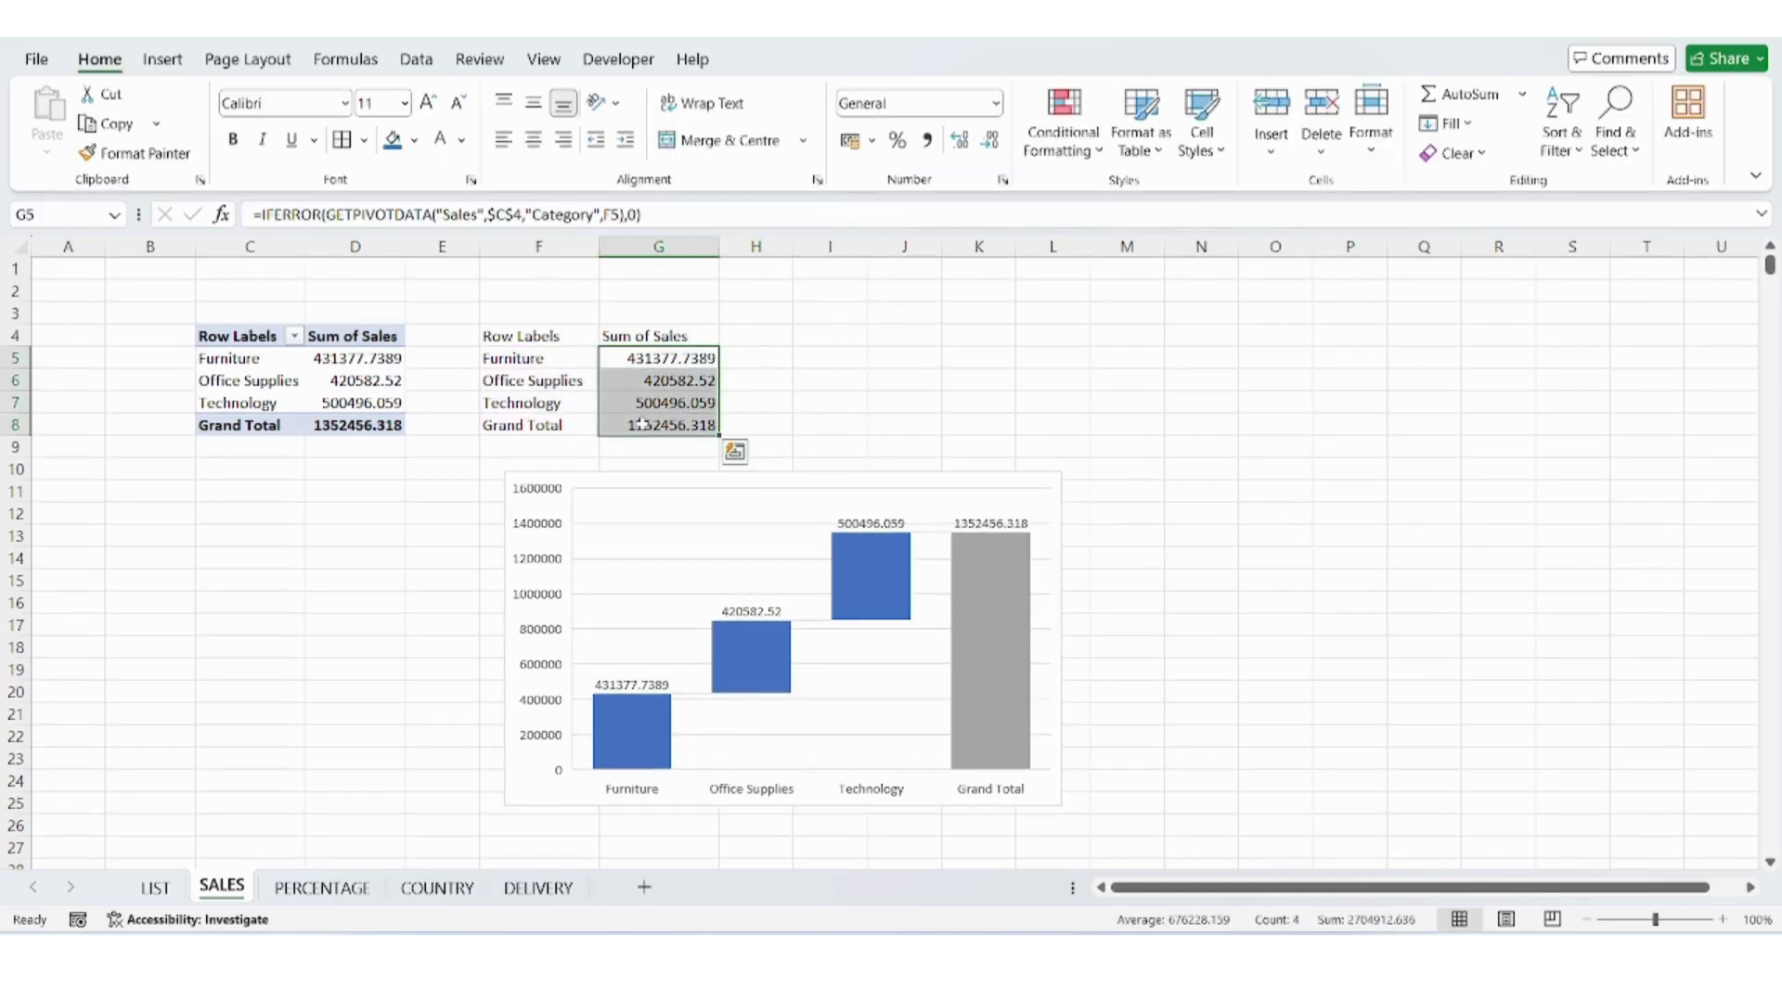
{"action": "mouse_move", "coordinate": [374, 360]}
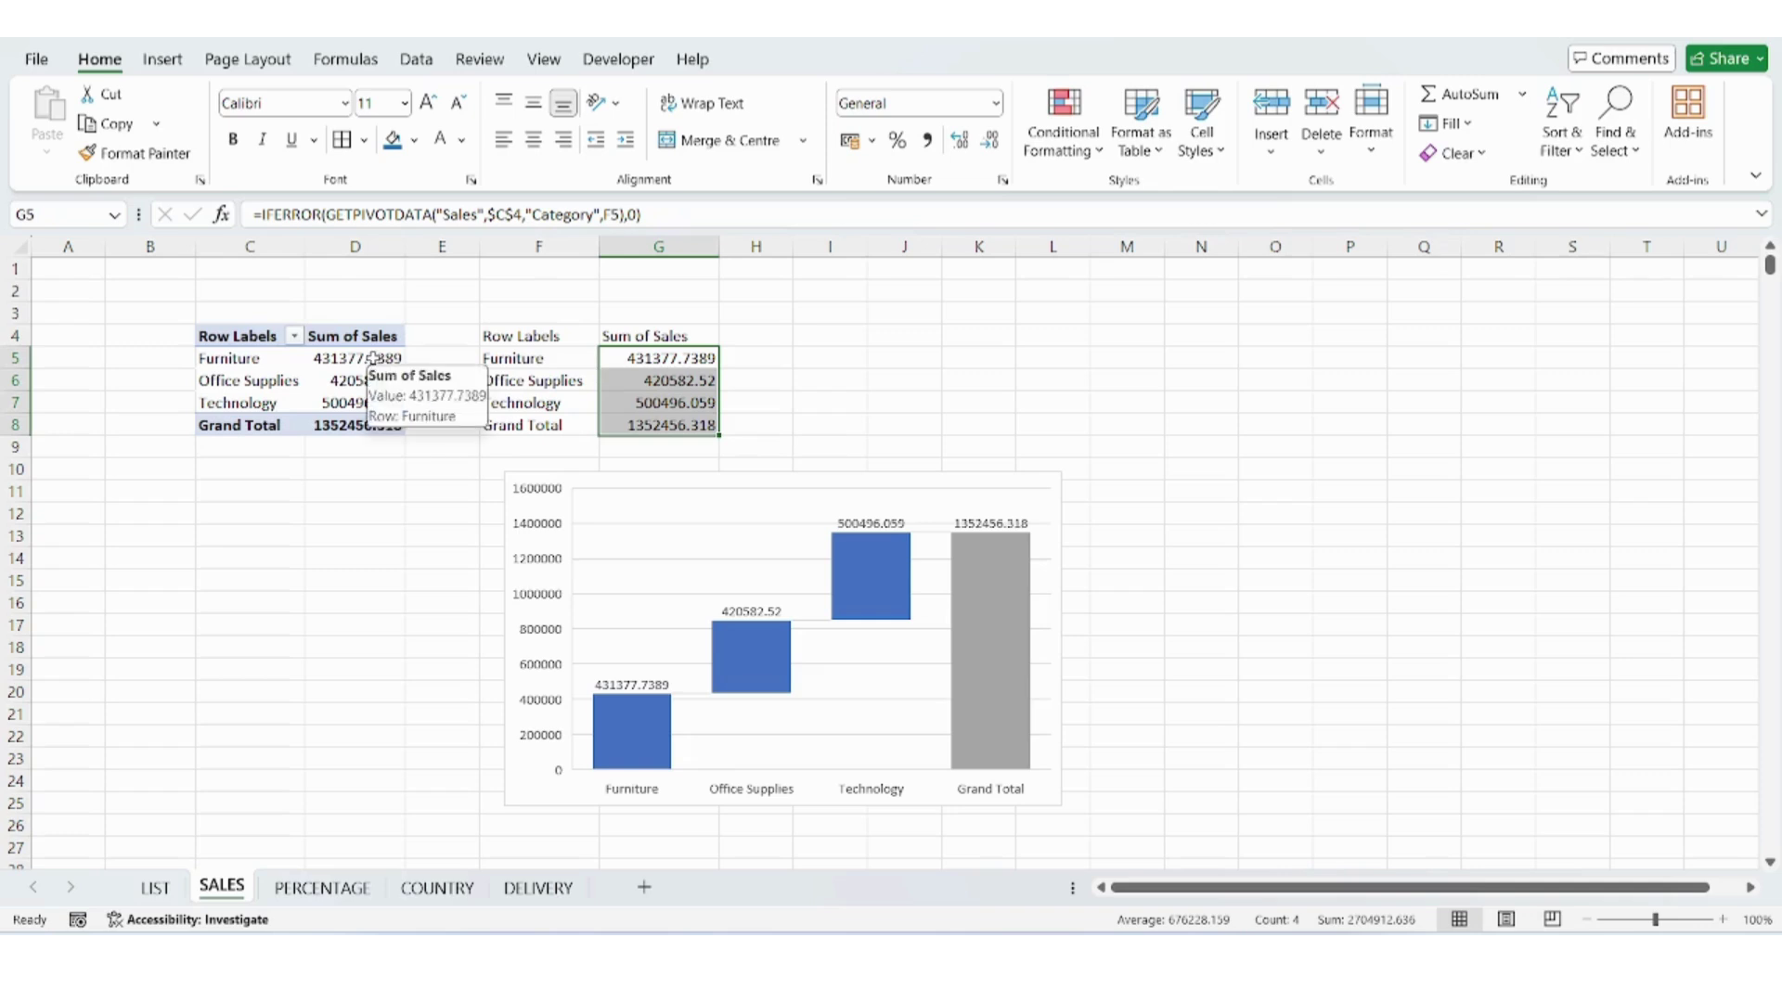
{"action": "left_click_drag", "start_coordinate": [372, 359], "coordinate": [356, 432]}
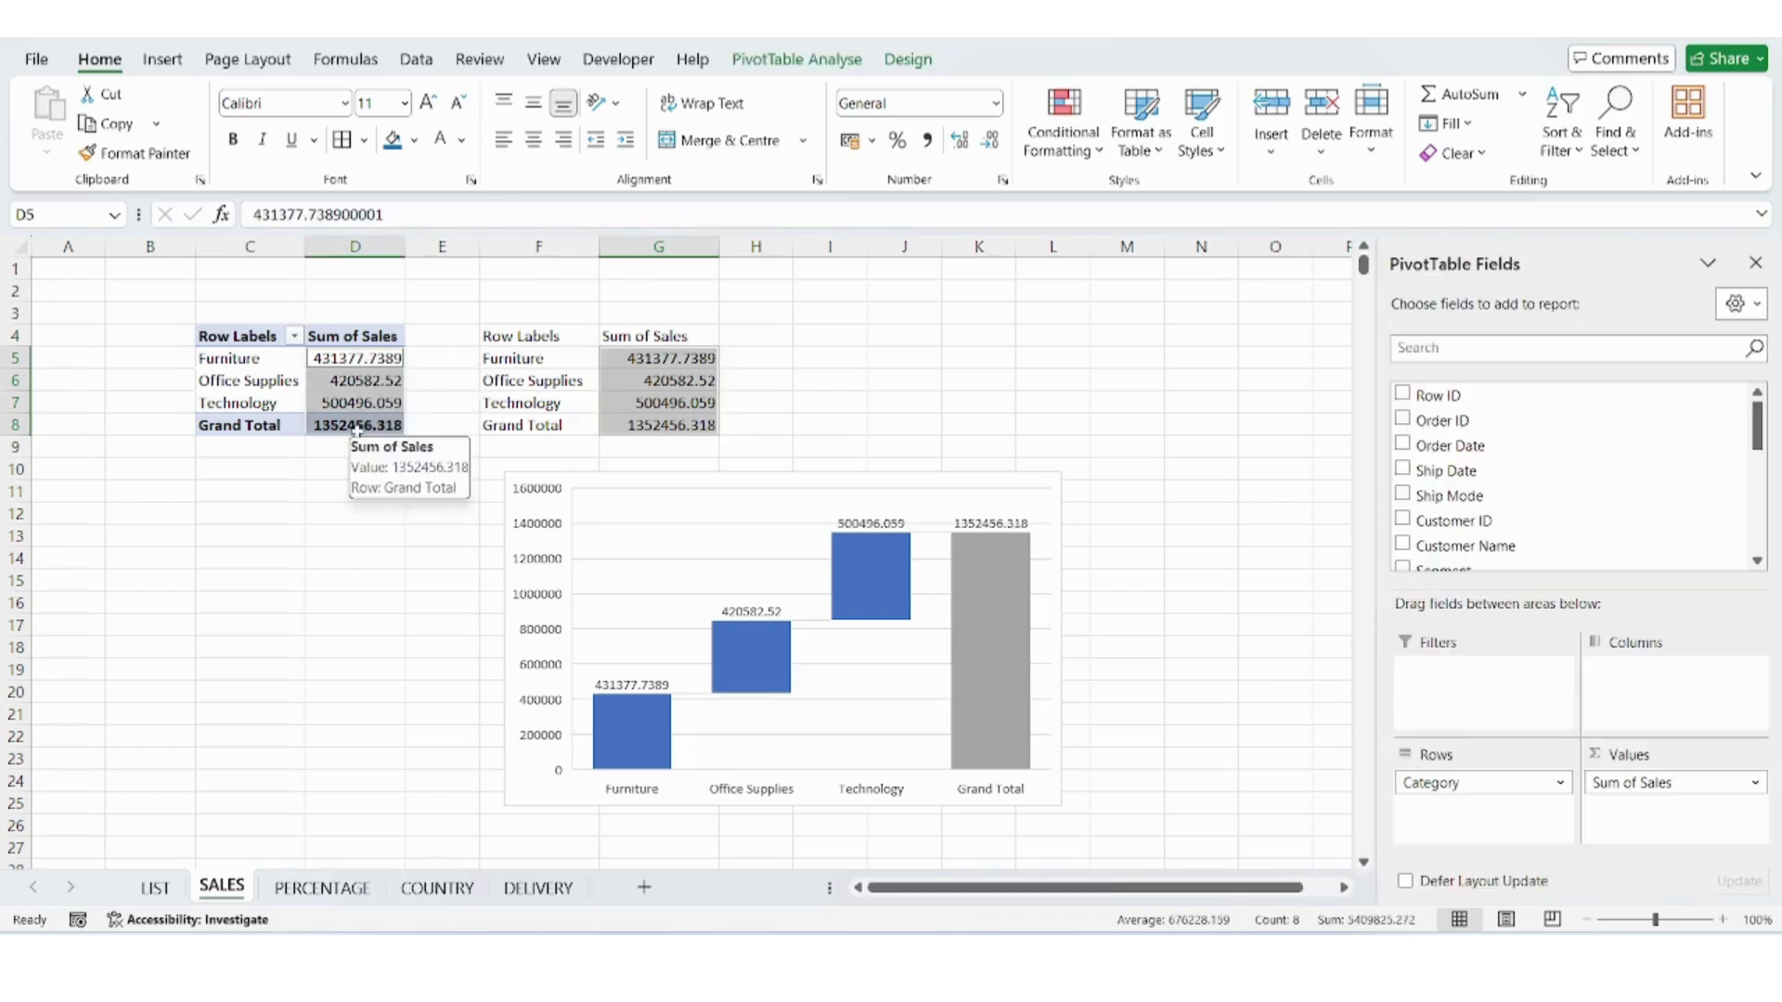
{"action": "left_click", "coordinate": [854, 147]}
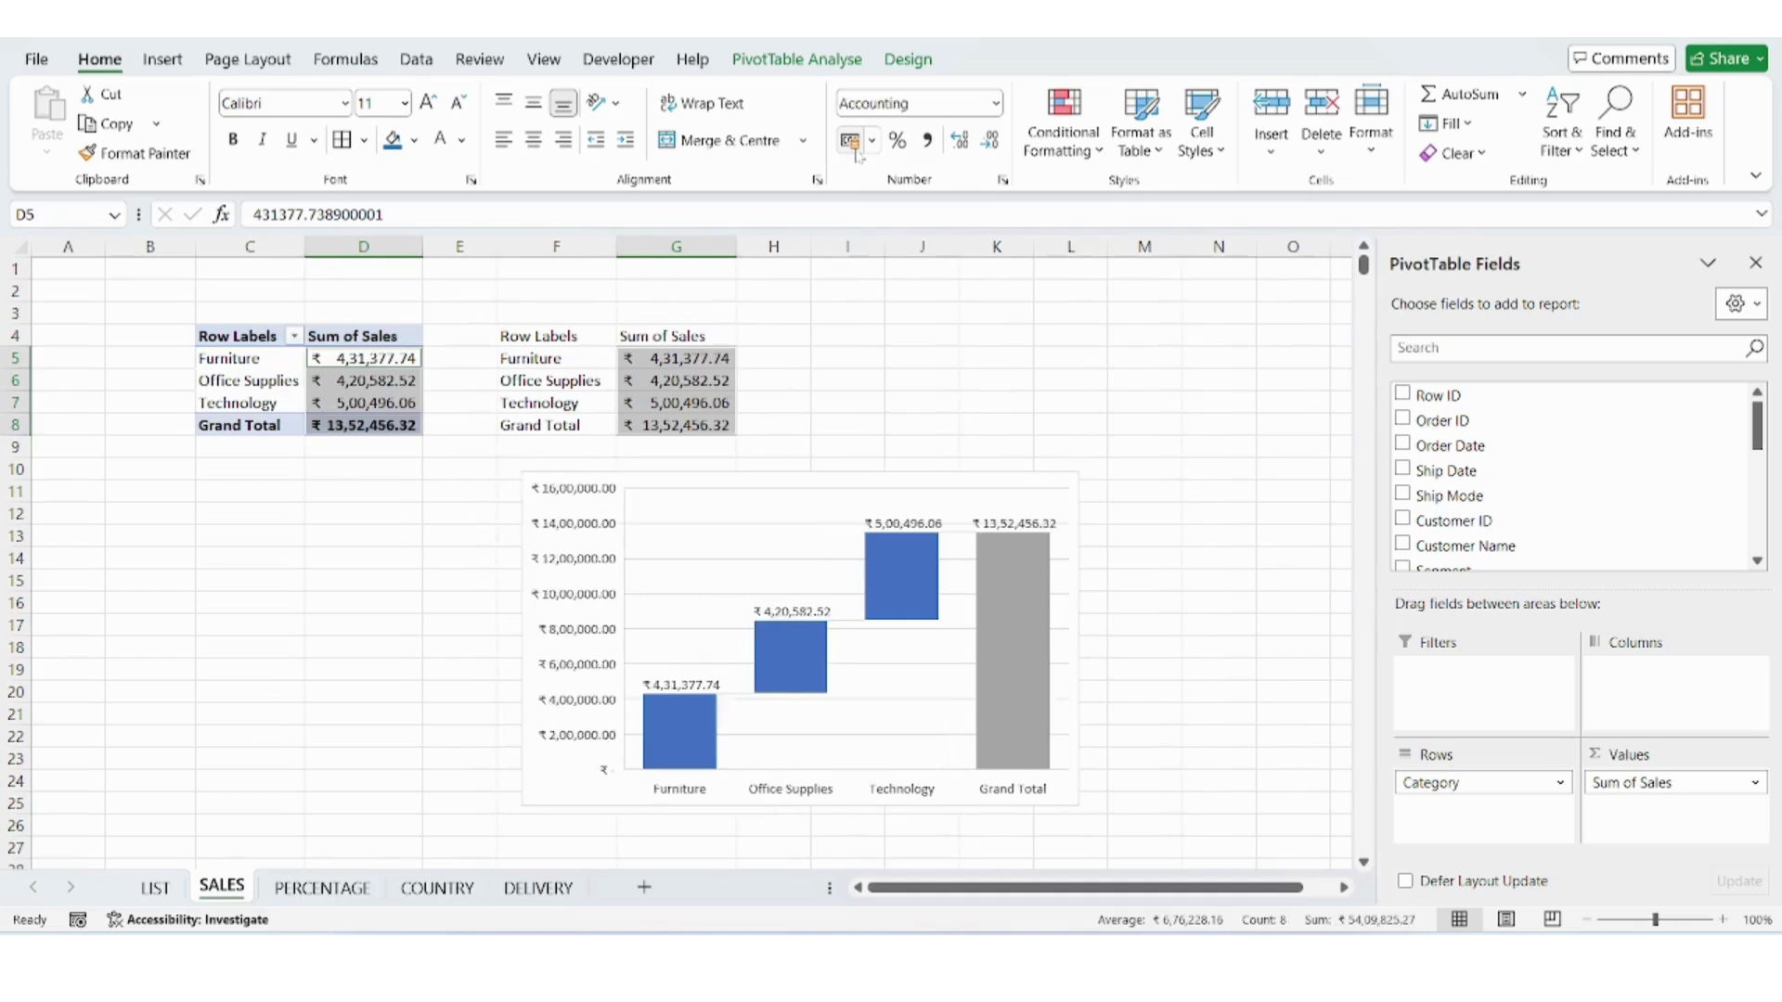
{"action": "left_click", "coordinate": [991, 142]}
{"action": "left_click", "coordinate": [991, 141]}
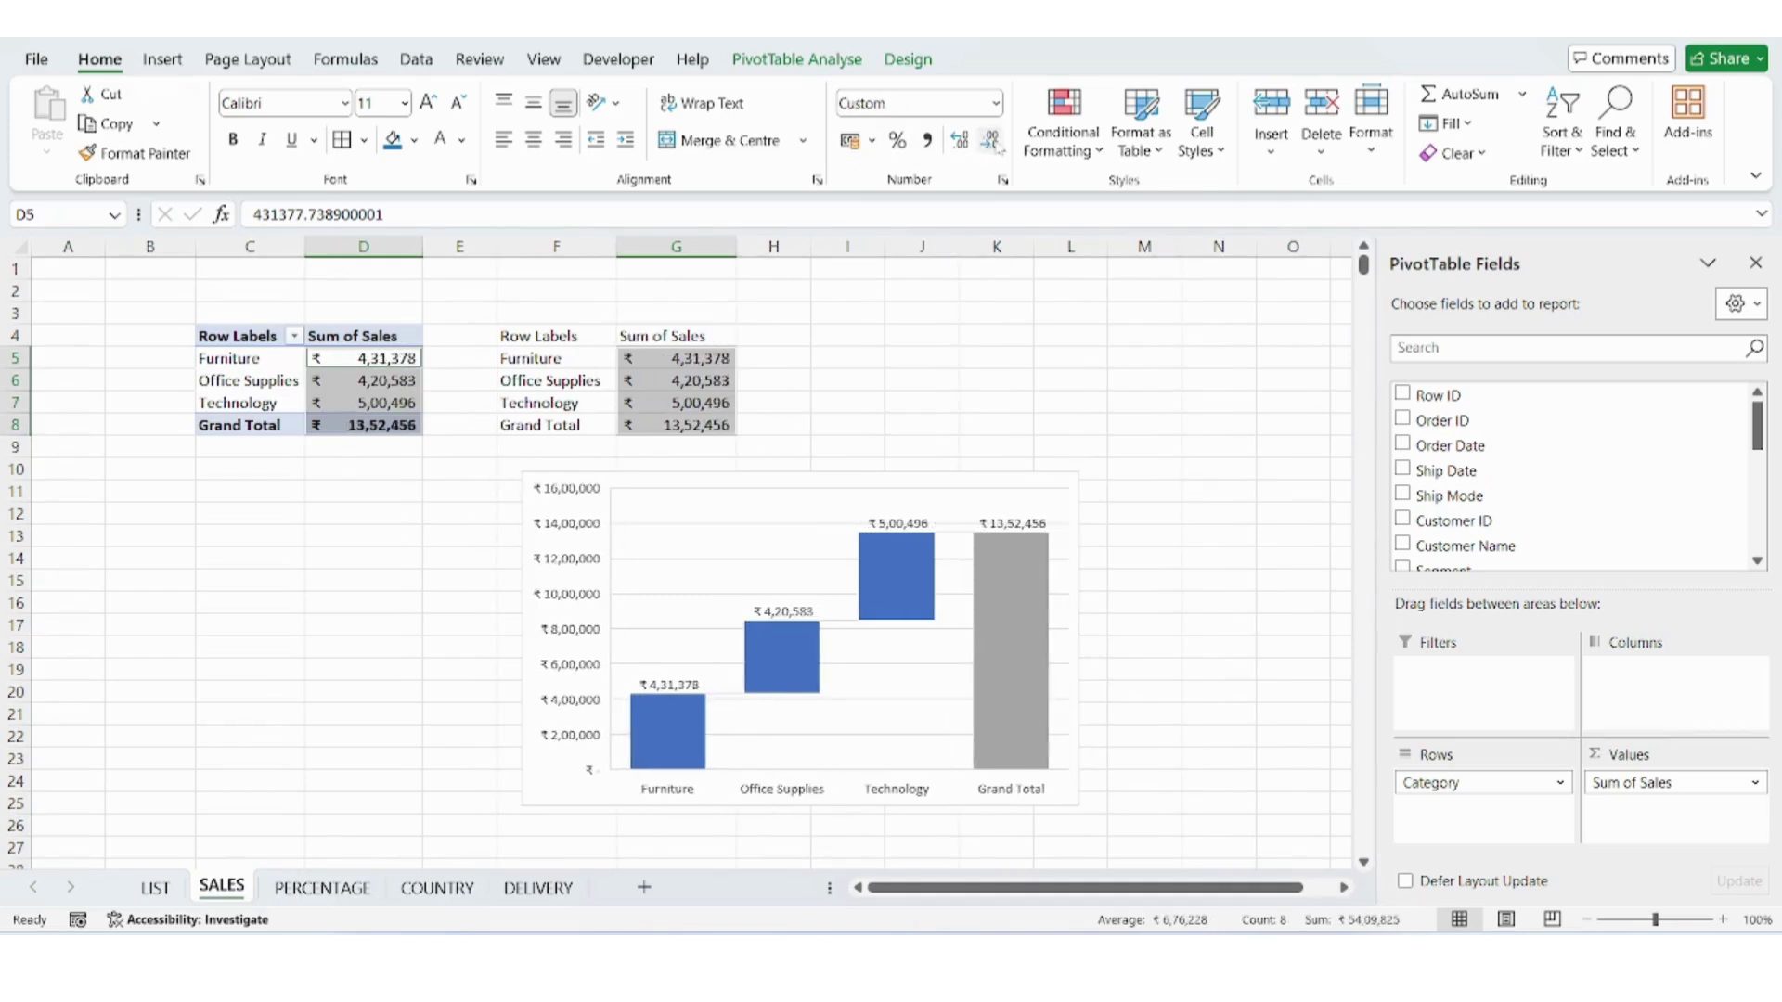
{"action": "left_click", "coordinate": [868, 363]}
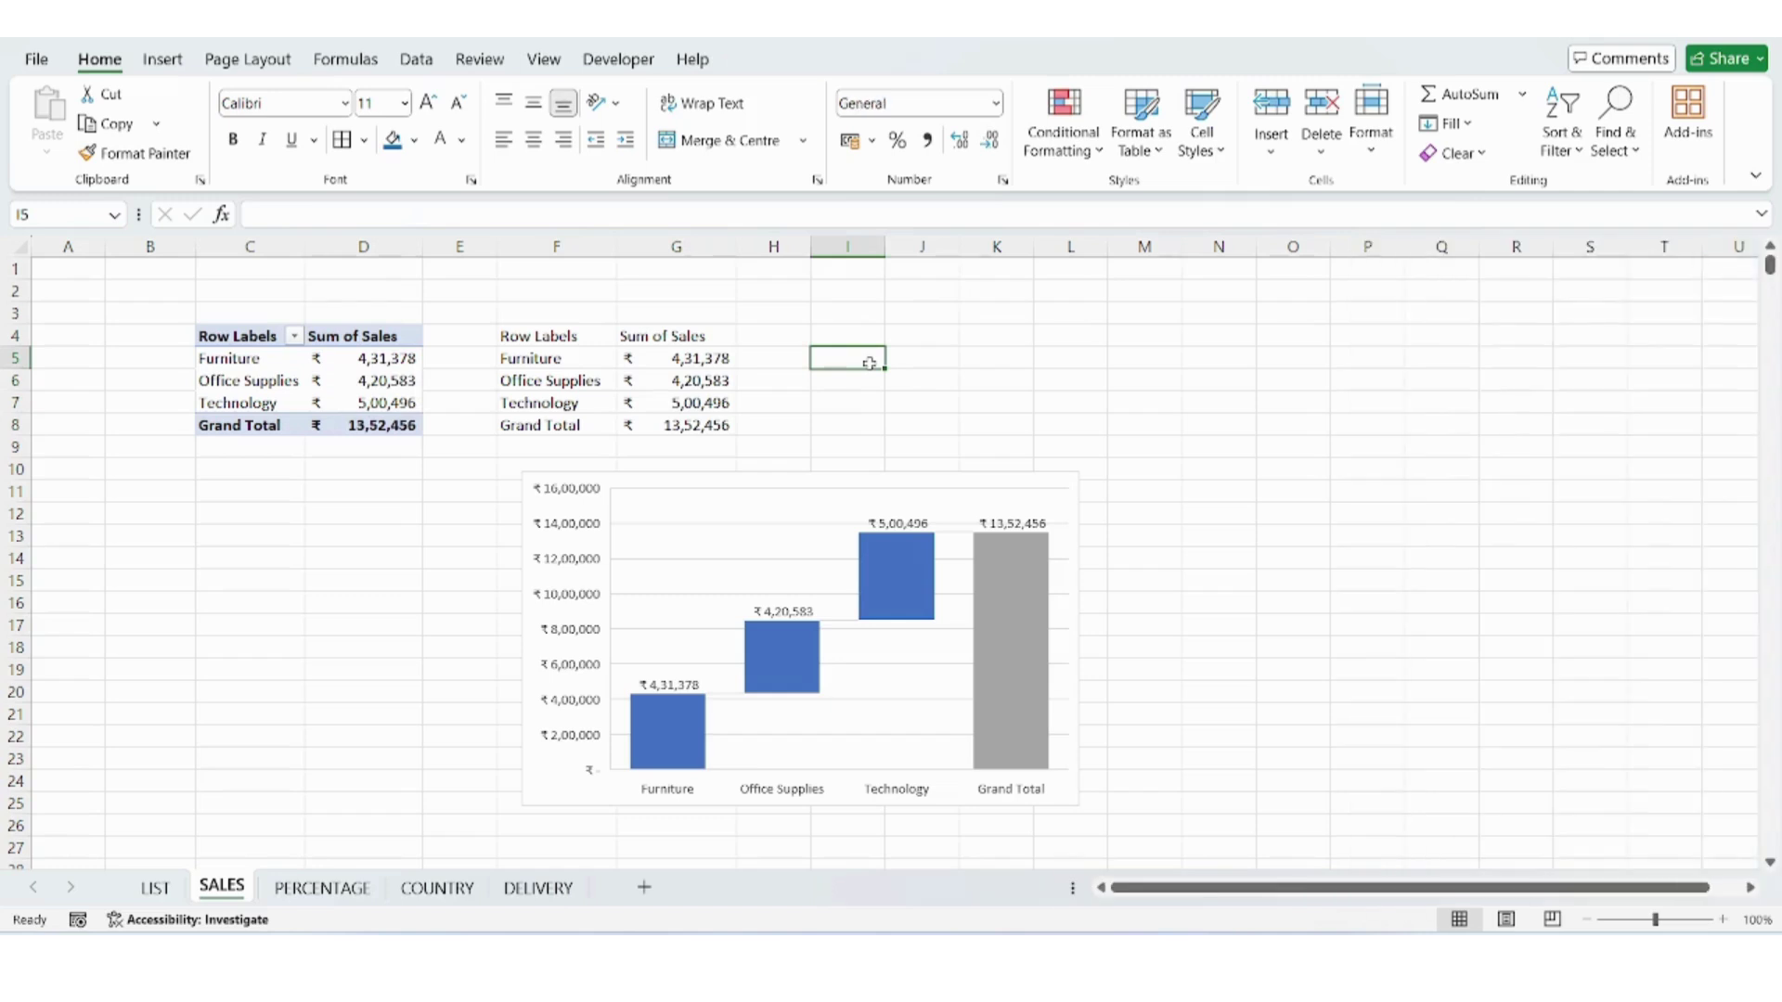
Insert a new pivot table from Table1 on the PERCENTAGE sheet.
{"action": "left_click", "coordinate": [322, 888]}
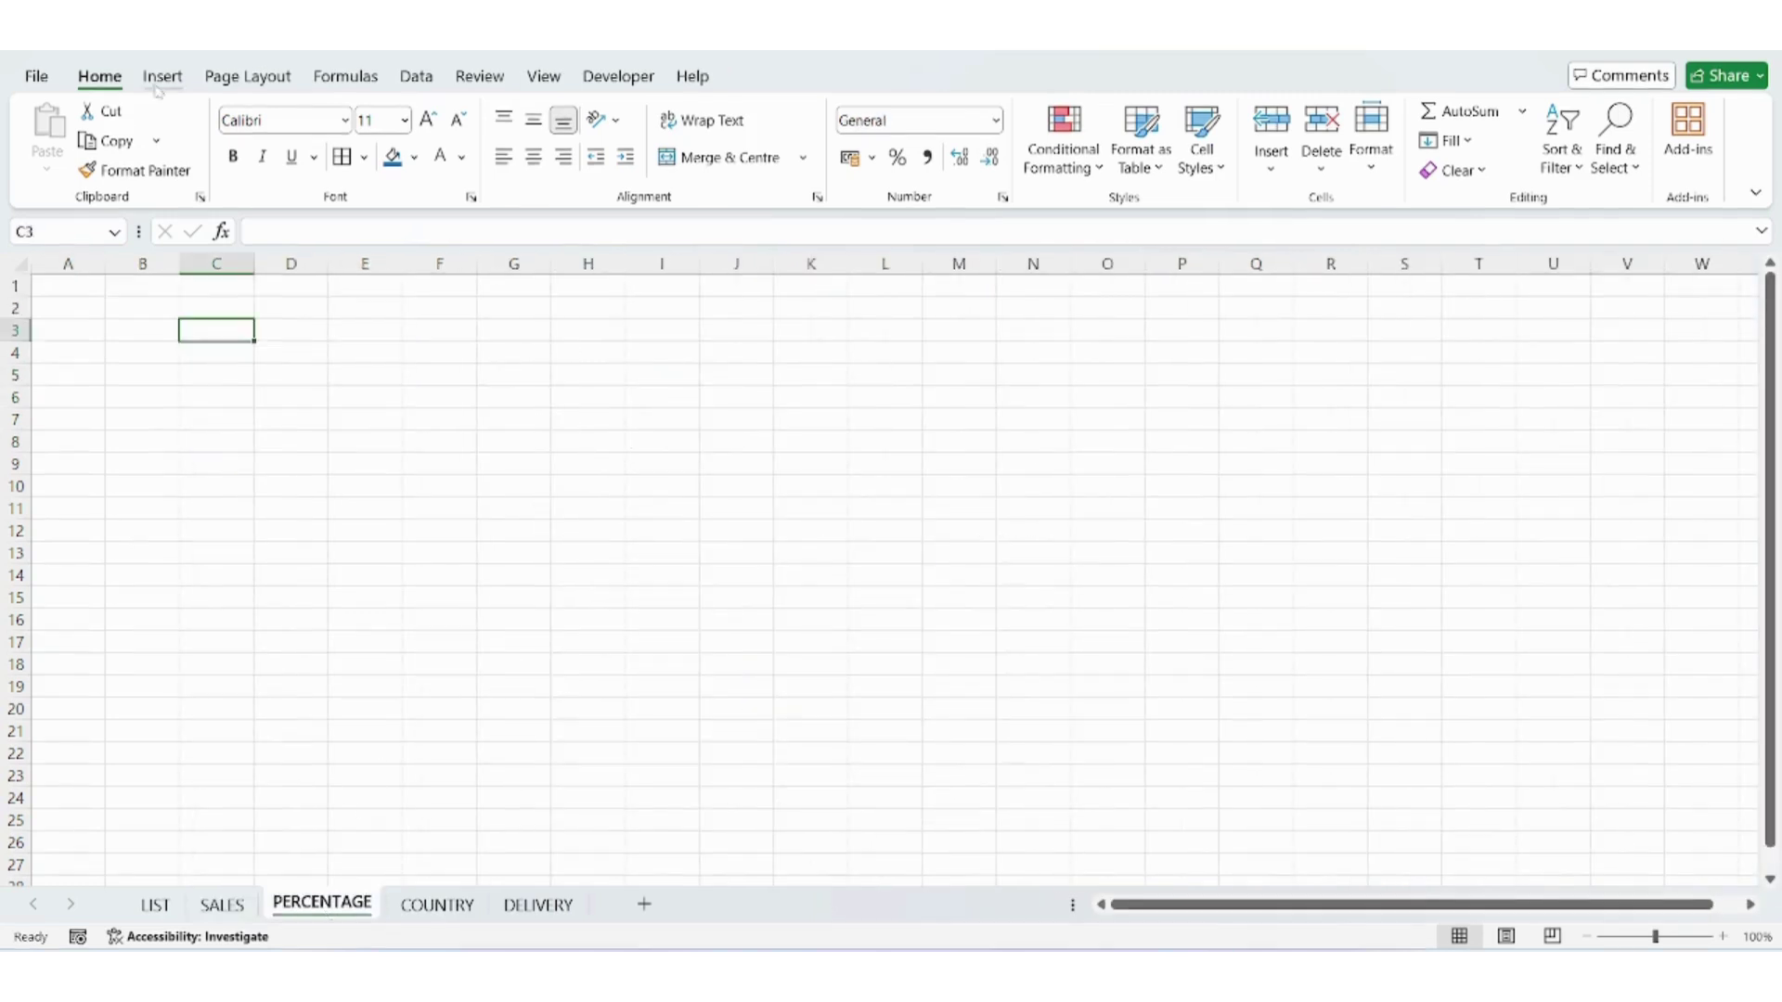
{"action": "left_click", "coordinate": [161, 62]}
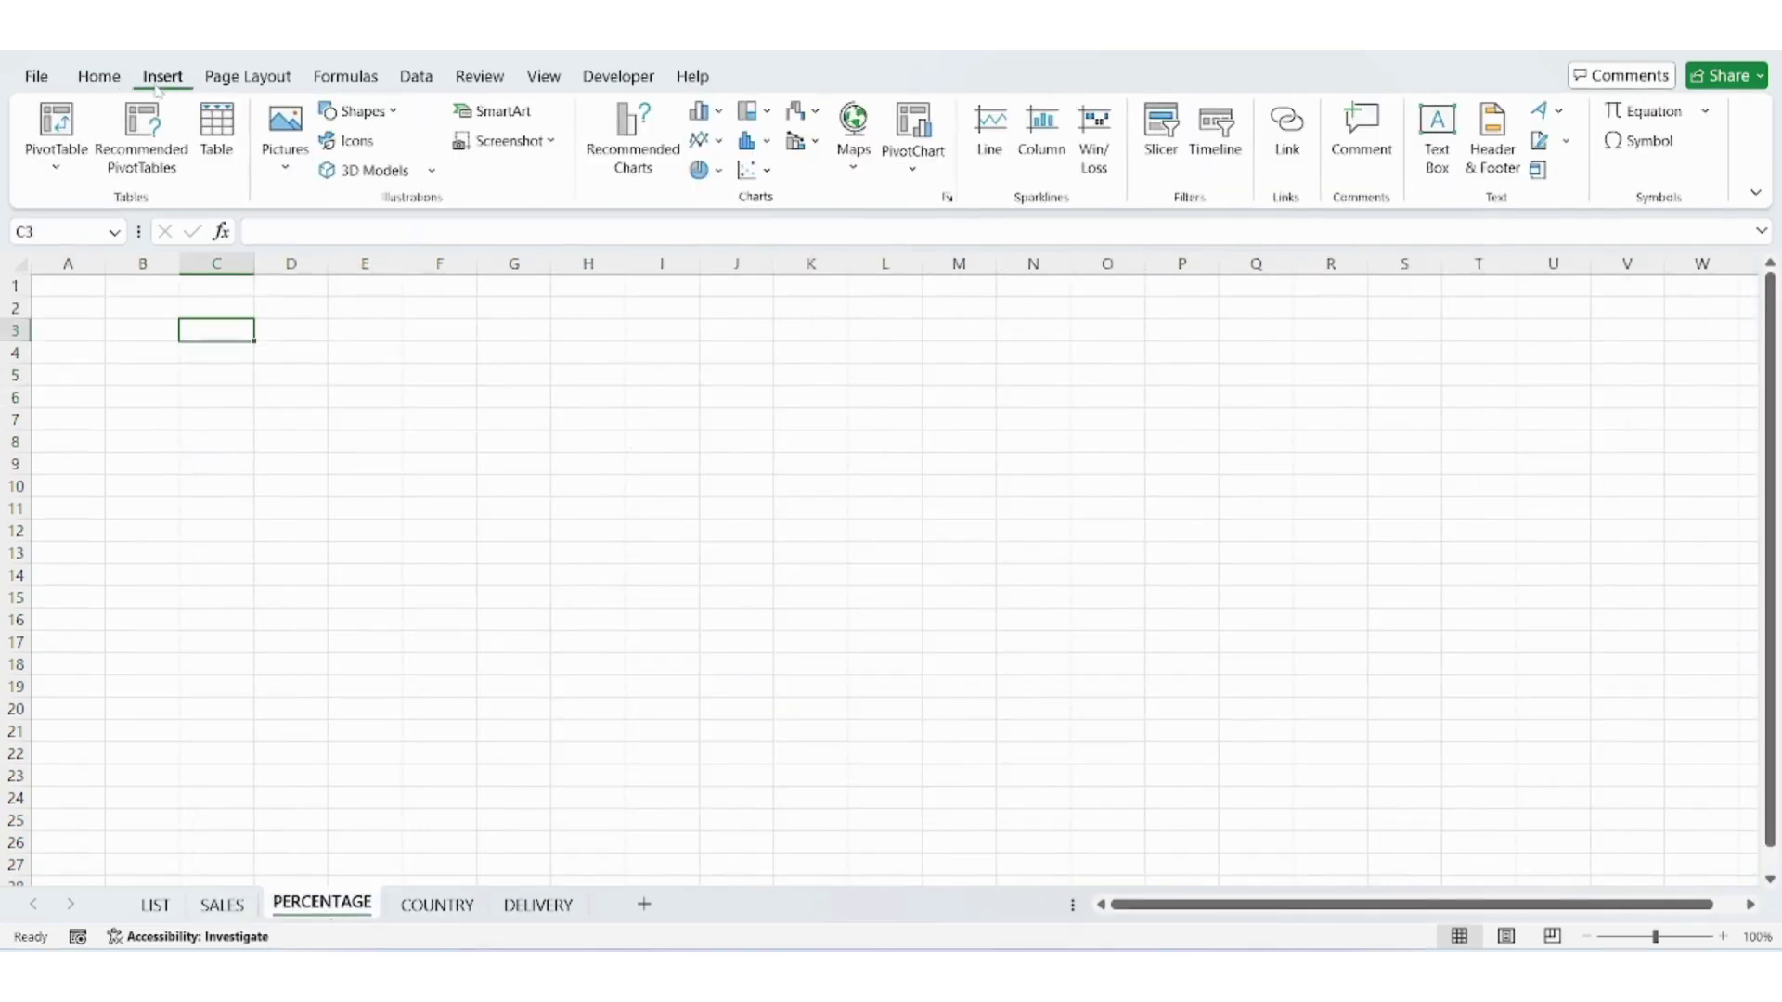
{"action": "left_click", "coordinate": [74, 153]}
{"action": "left_click", "coordinate": [81, 212]}
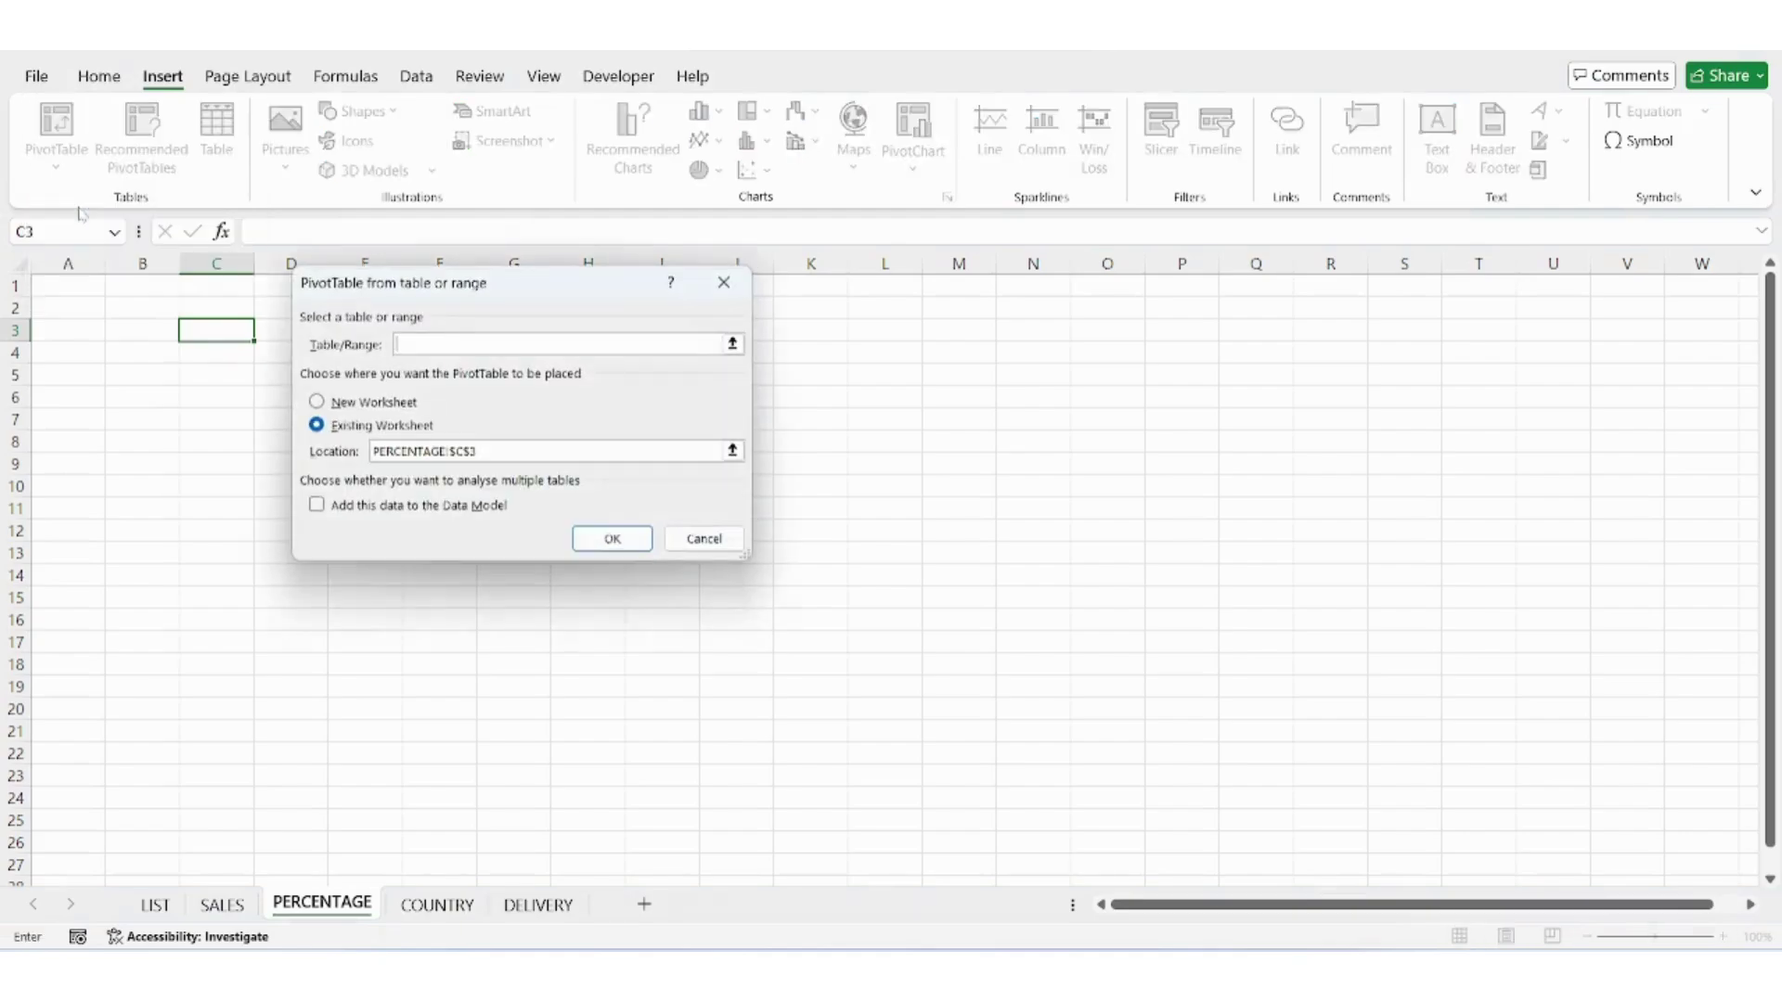
{"action": "type", "text": "Table1"}
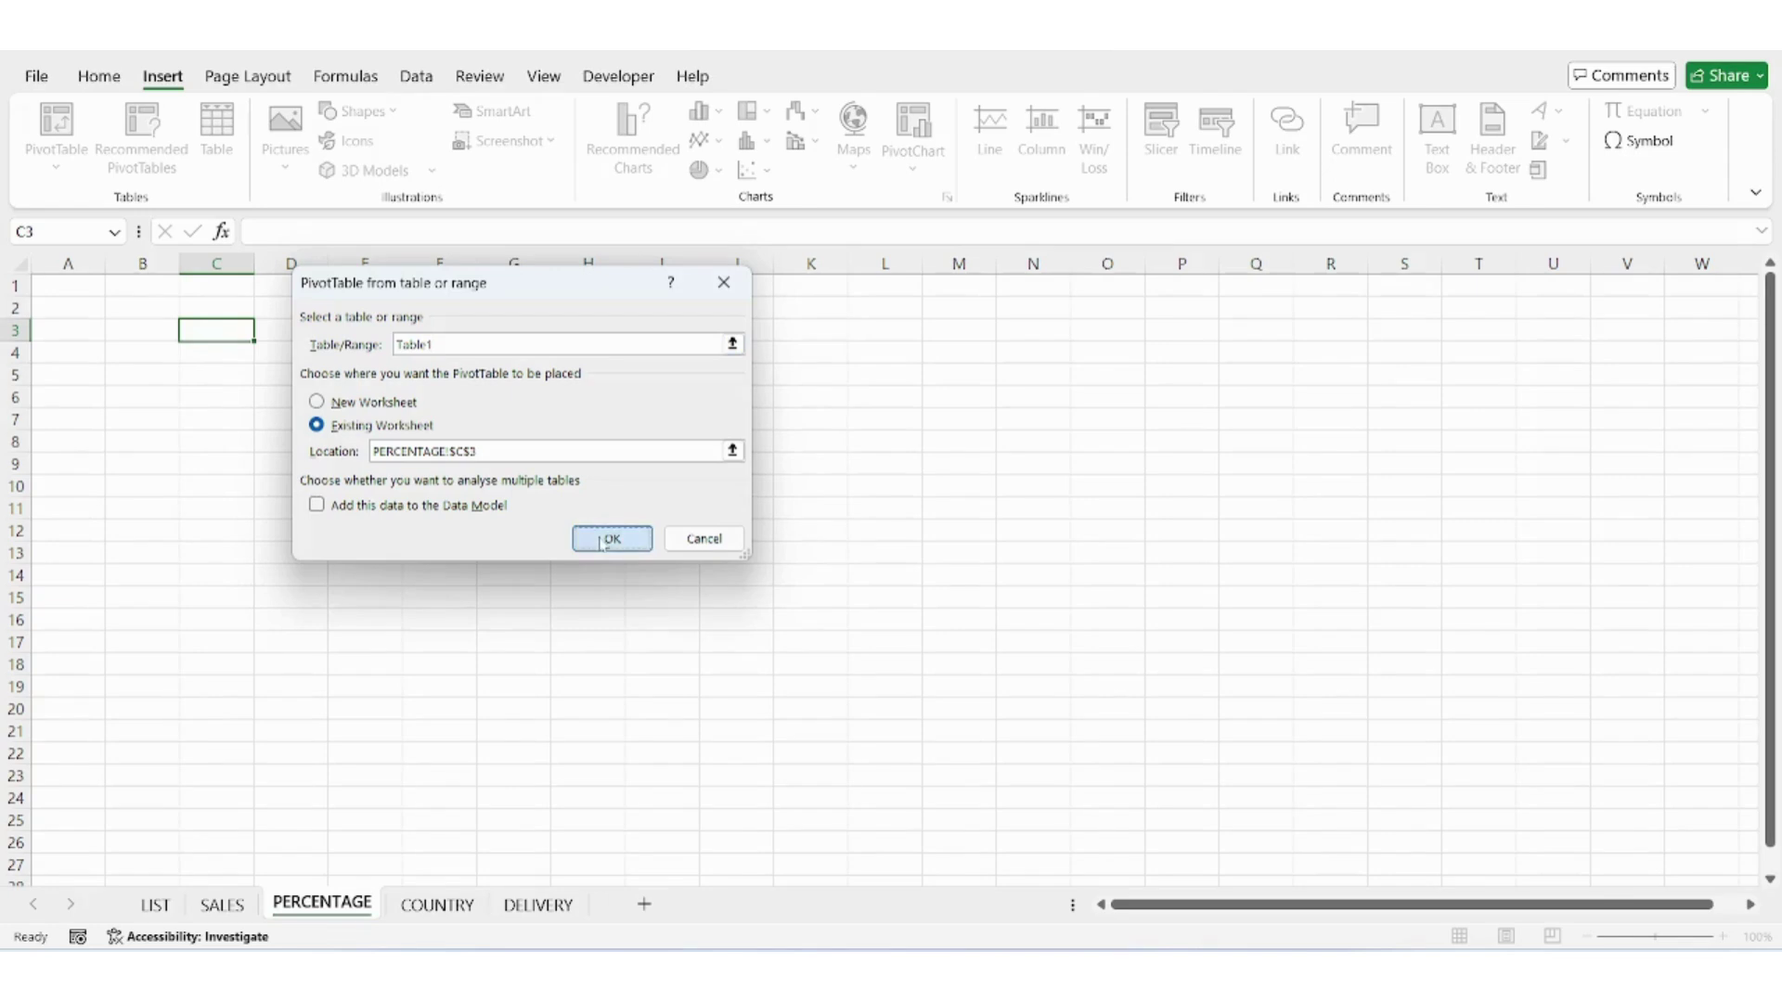
{"action": "left_click", "coordinate": [1071, 837]}
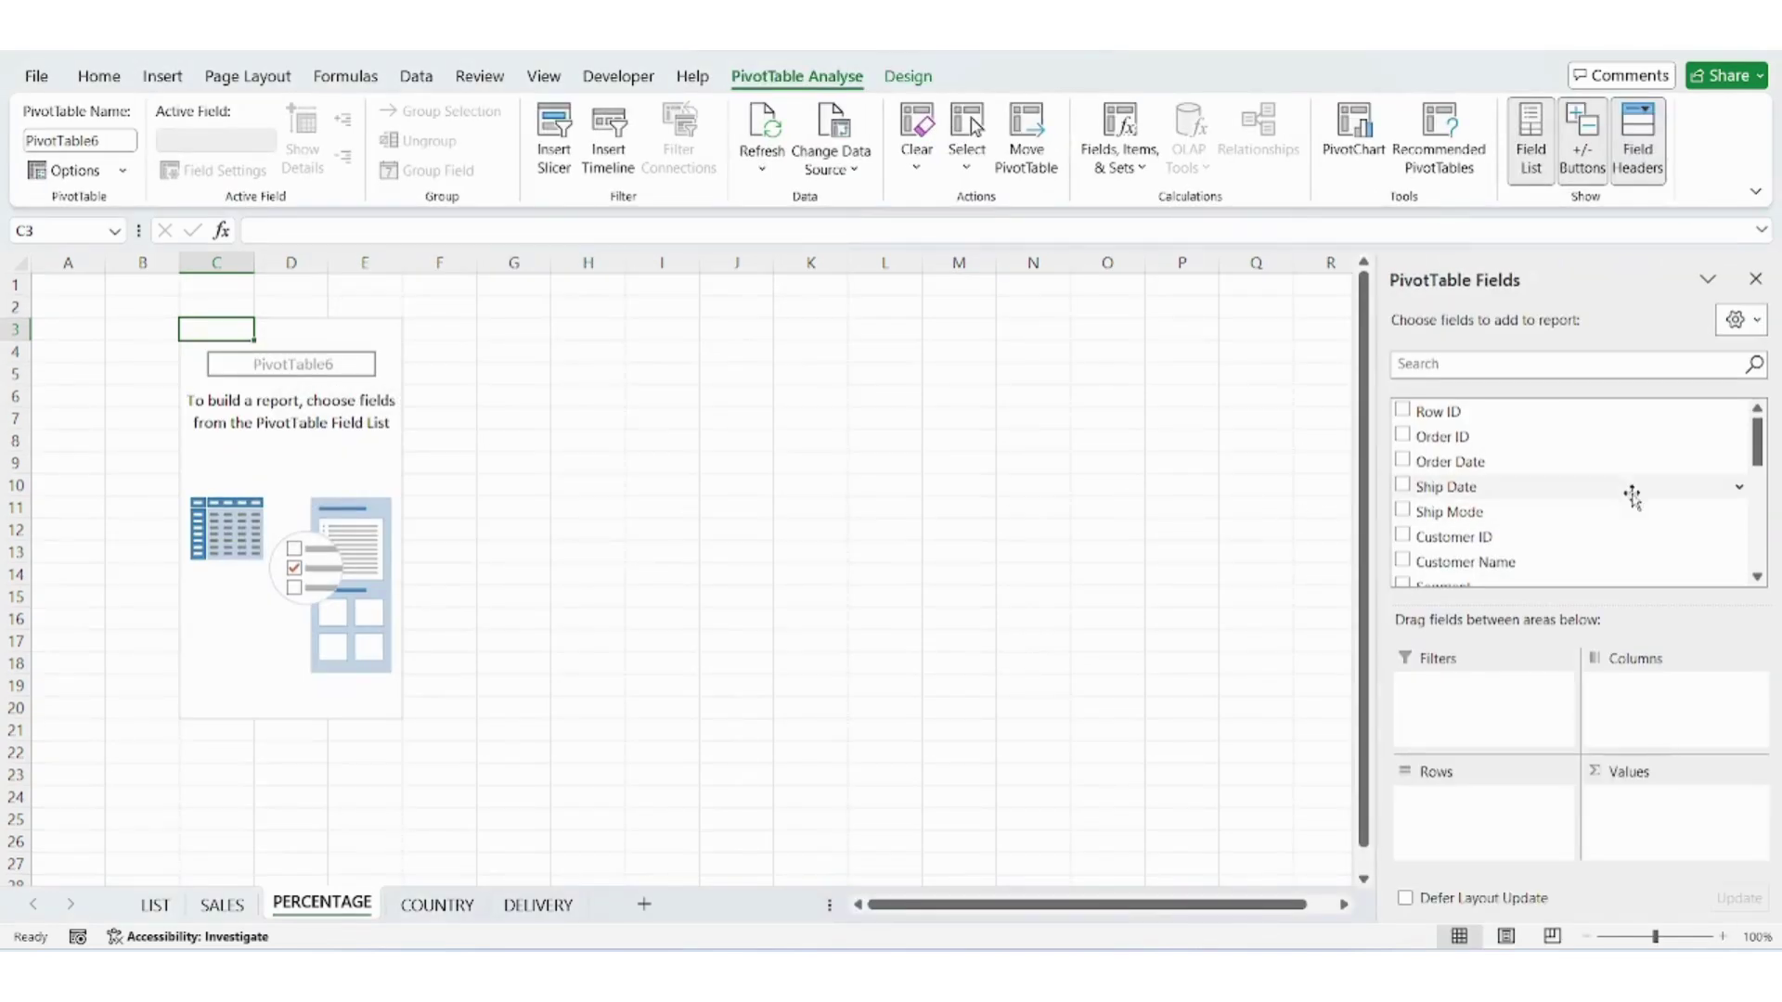
Place Category in Rows and Sum of Sales in Values, totalling 1352456.31.
{"action": "left_click_drag", "start_coordinate": [1759, 459], "coordinate": [1761, 541]}
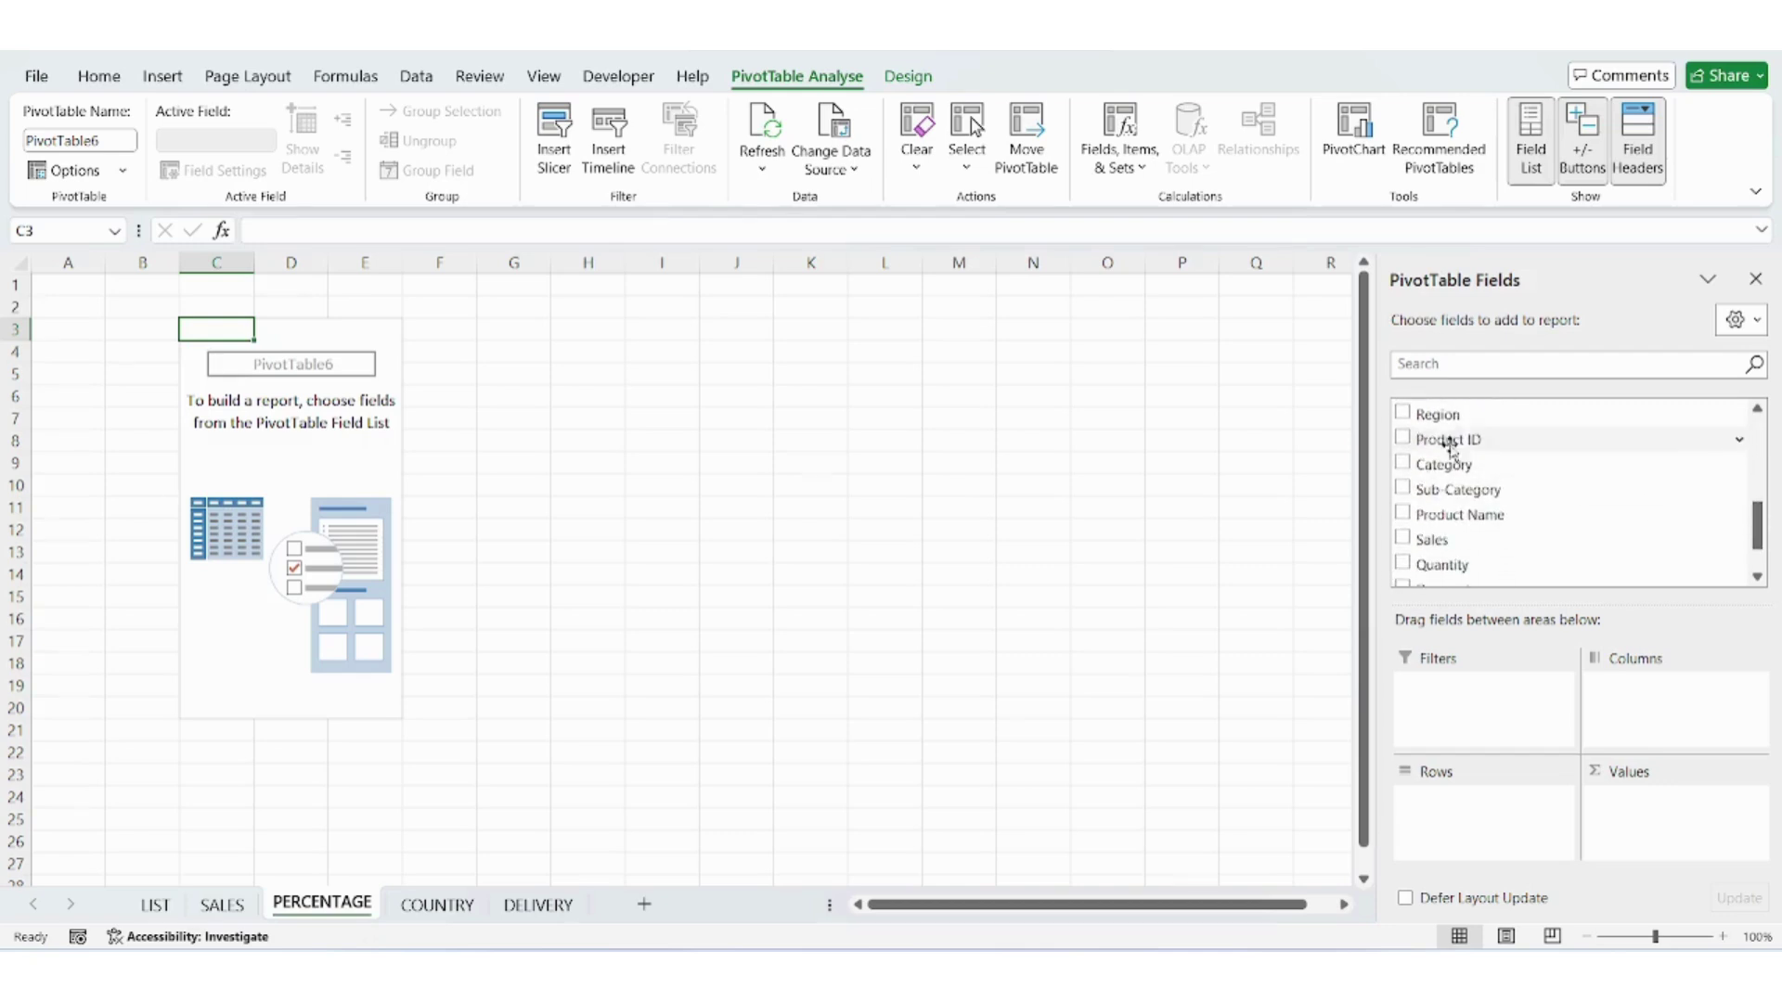
{"action": "left_click_drag", "start_coordinate": [1408, 469], "coordinate": [1418, 804]}
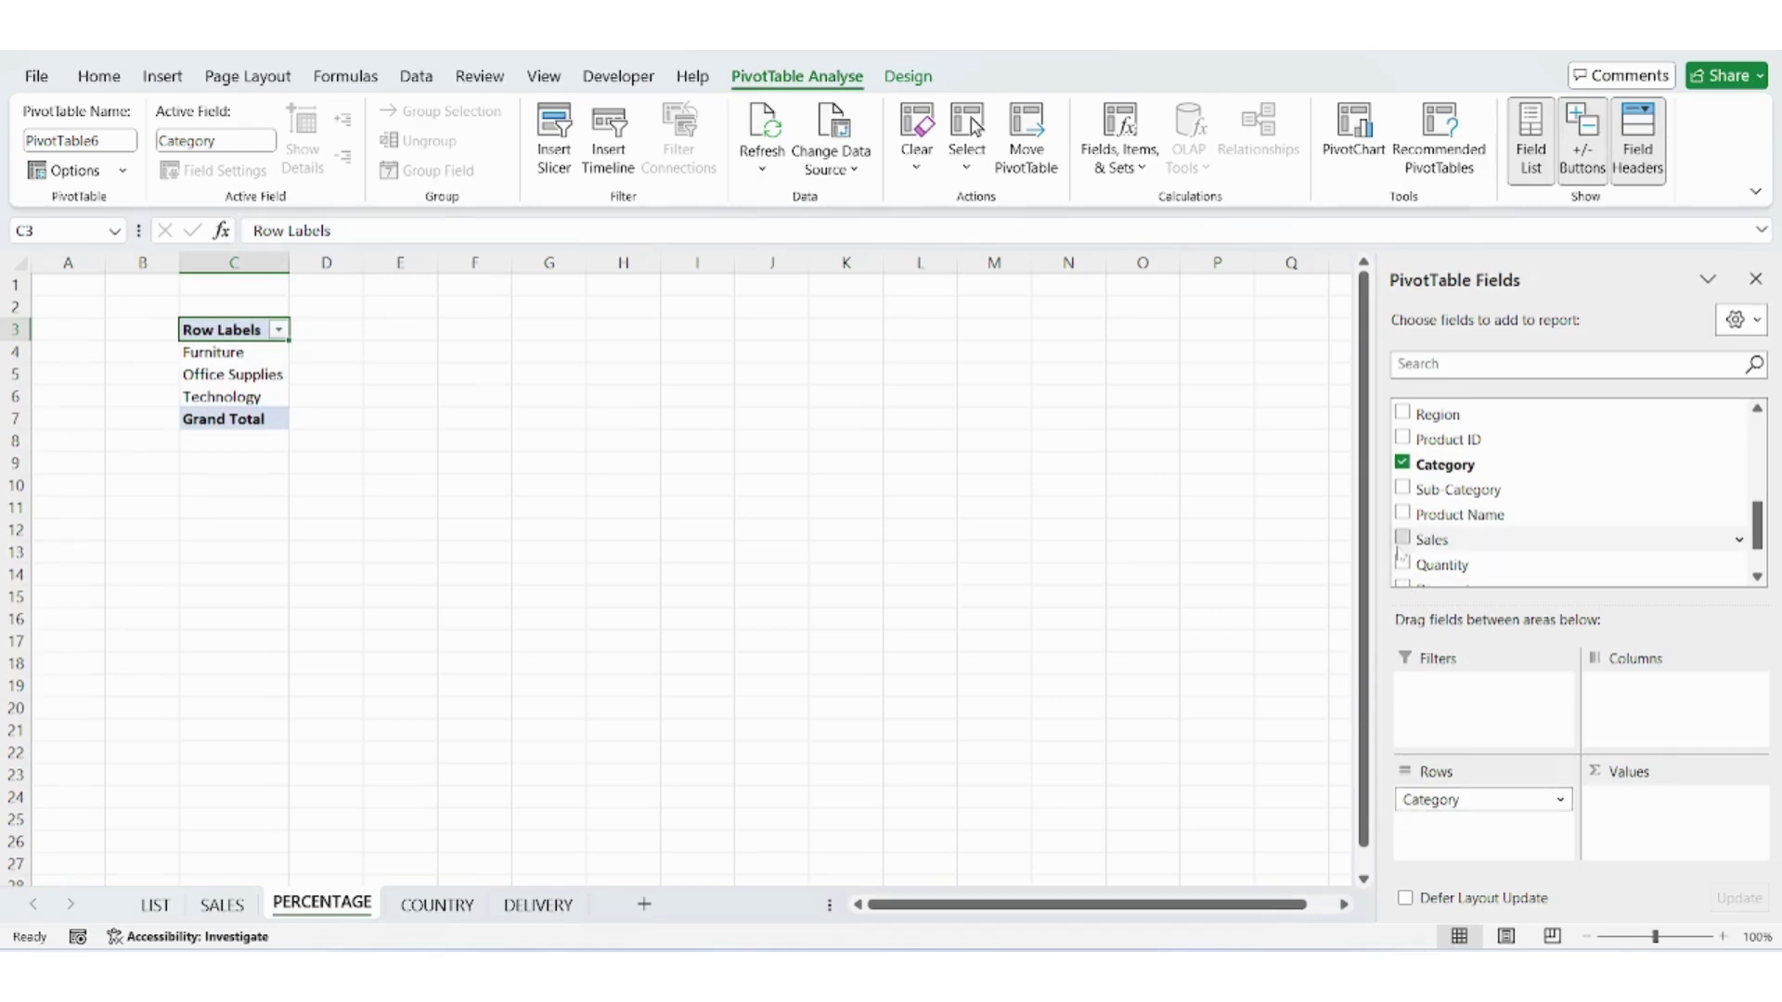
{"action": "left_click_drag", "start_coordinate": [1401, 555], "coordinate": [1651, 827]}
{"action": "left_click", "coordinate": [373, 376]}
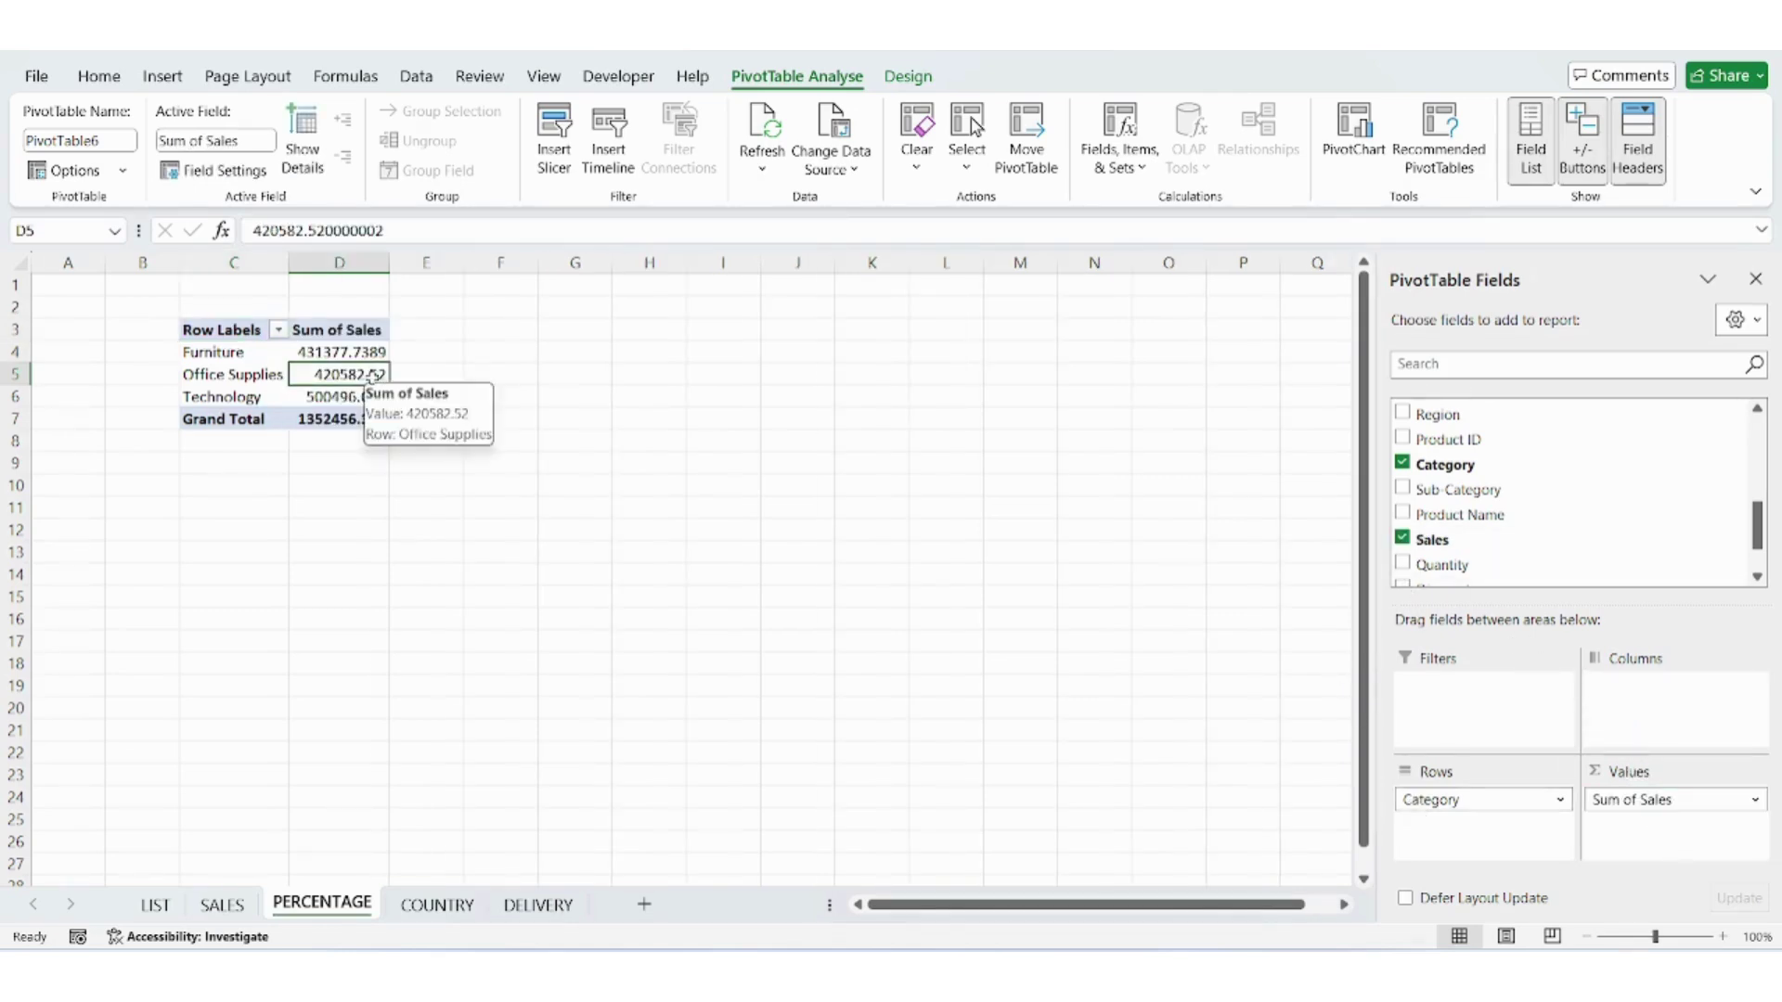
Show Sales as % of Grand Total: Furniture 31.90%, Office Supplies 31.10%, Technology 37.01%.
{"action": "right_click", "coordinate": [374, 376]}
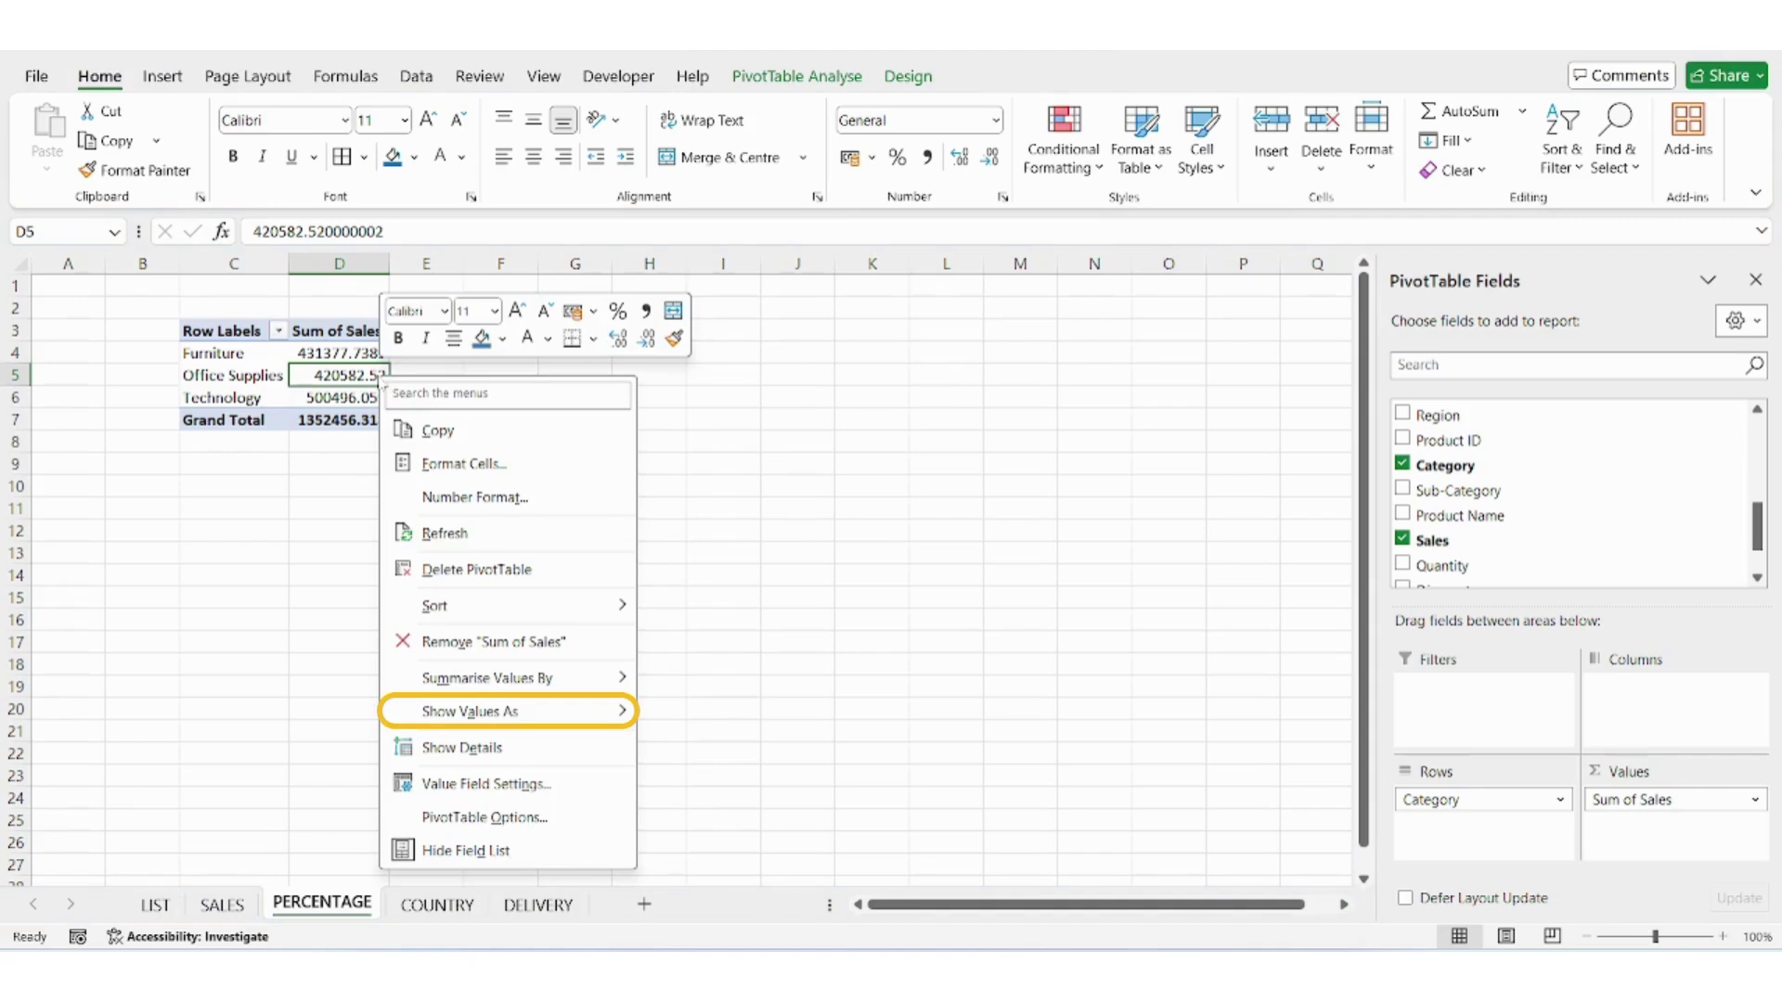
{"action": "left_click", "coordinate": [463, 715]}
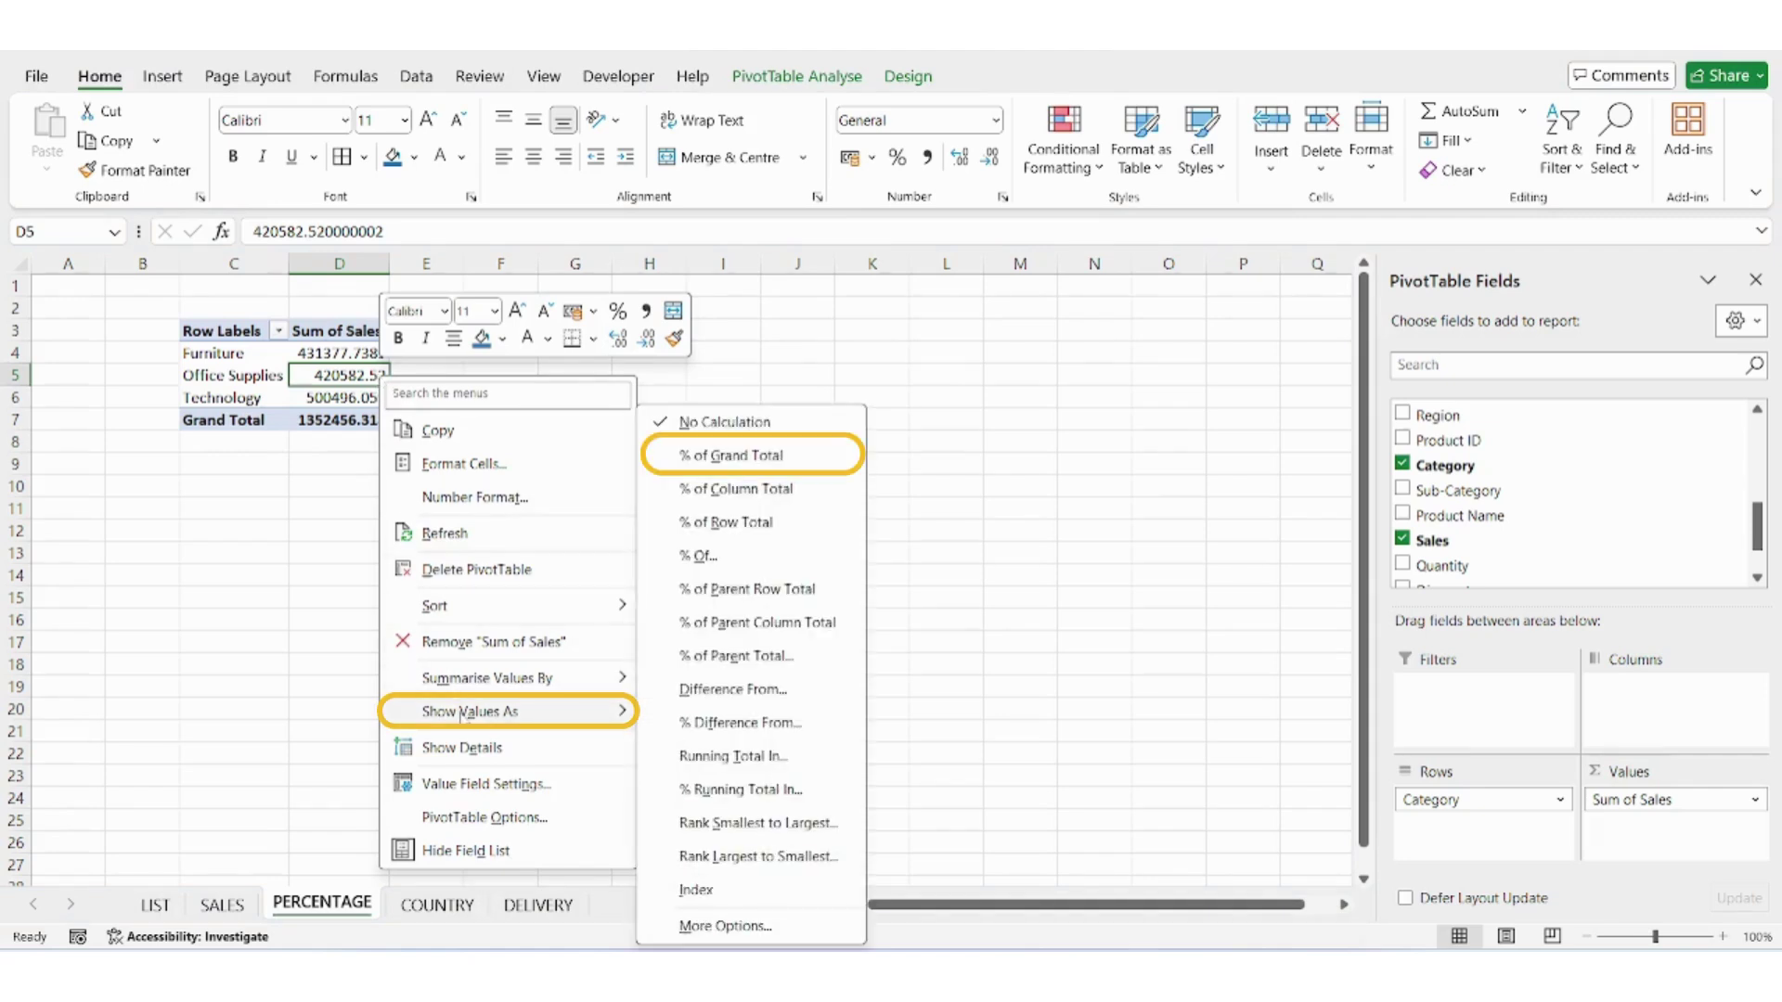
{"action": "left_click", "coordinate": [716, 457]}
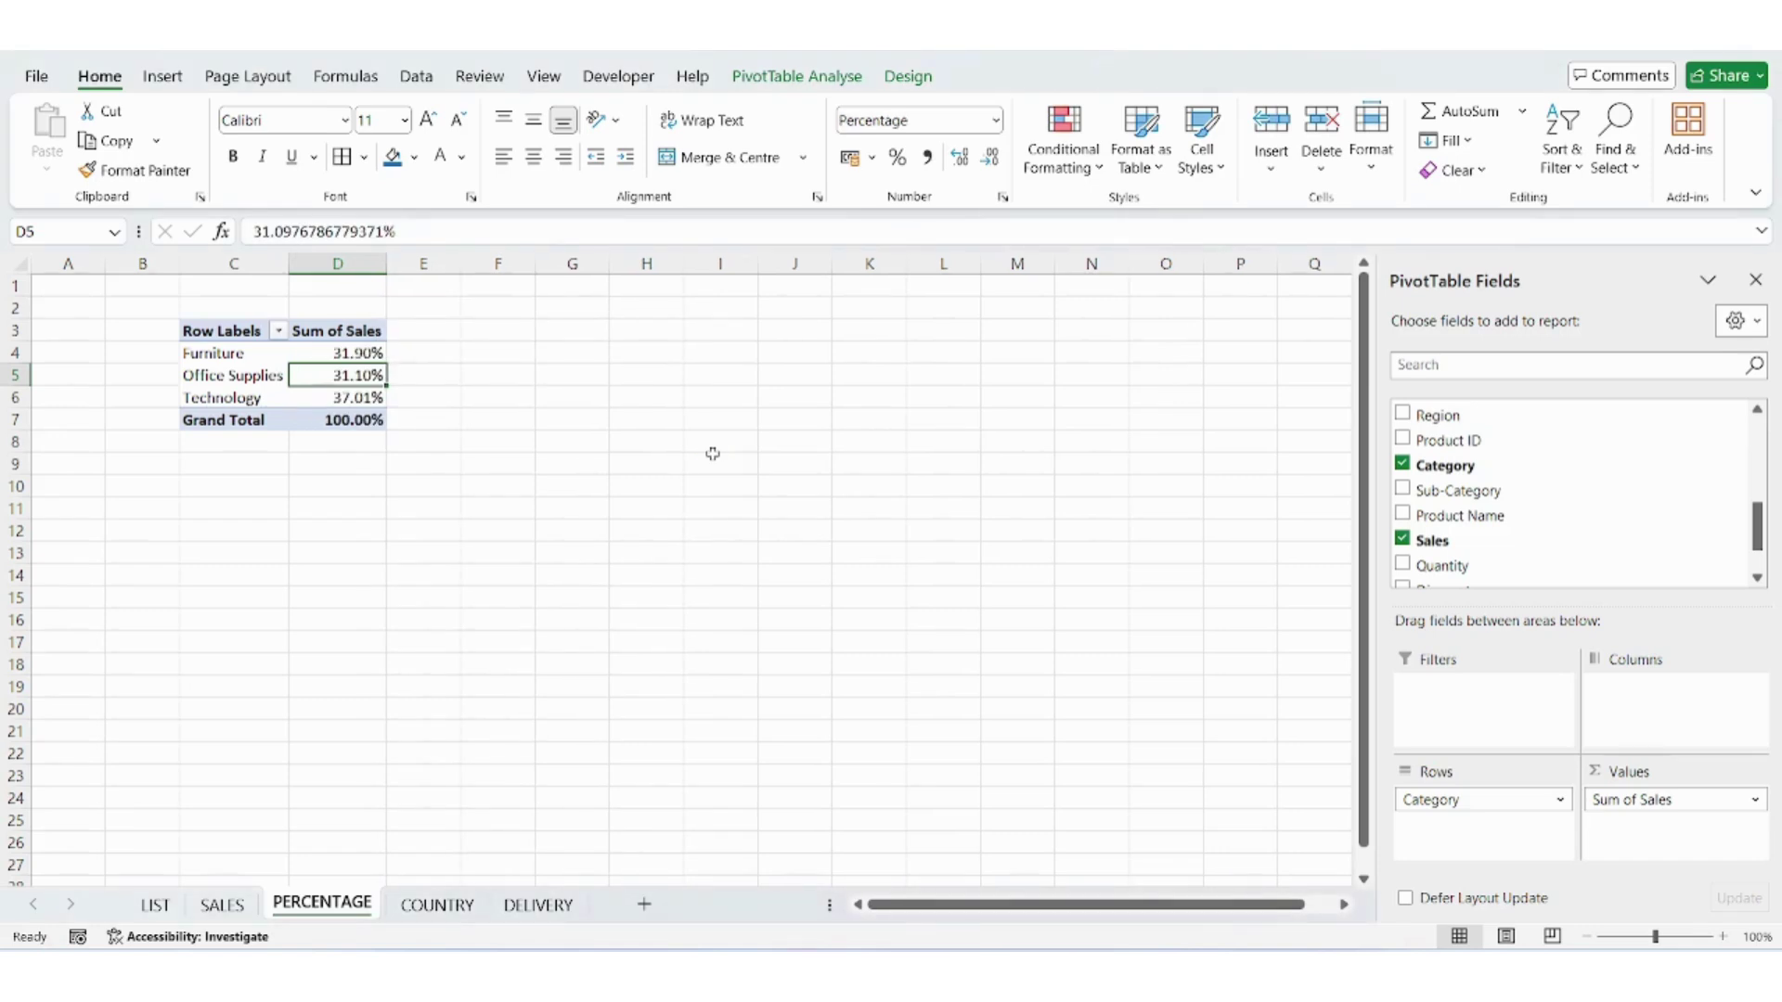
{"action": "left_click_drag", "start_coordinate": [232, 329], "coordinate": [326, 397]}
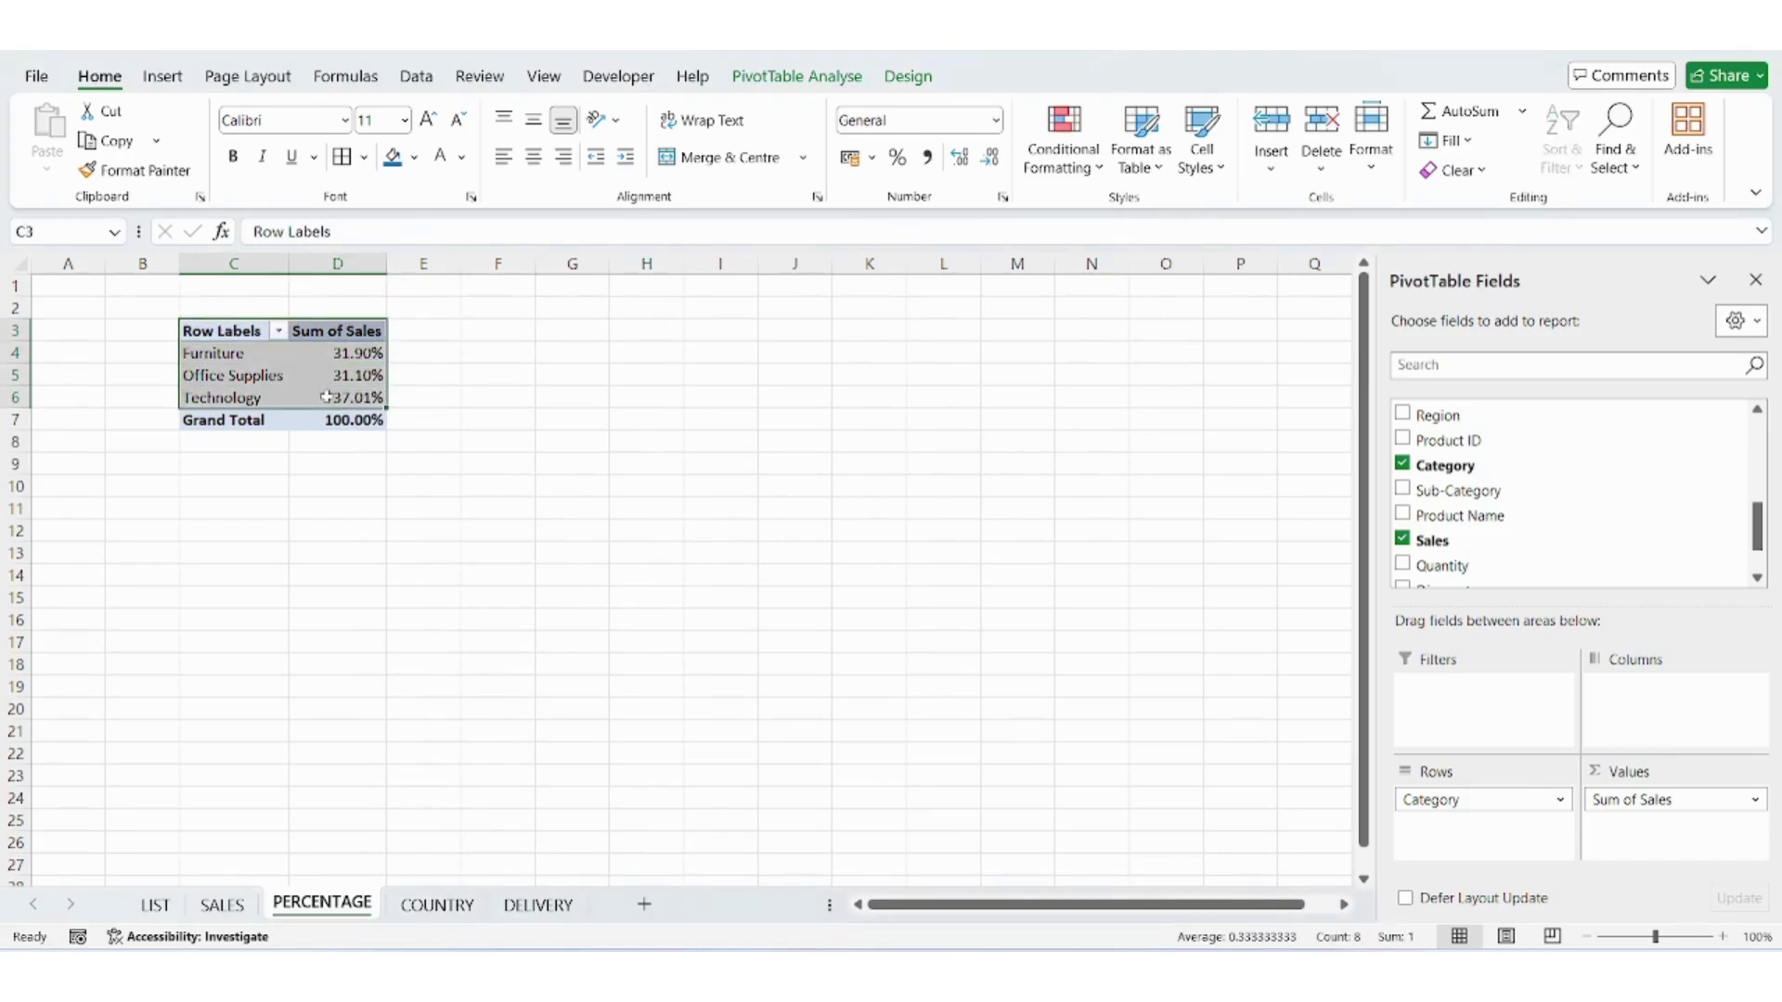
Paste a values-only copy of the pivot C3:D6 into F3.
{"action": "key", "text": "ctrl+c"}
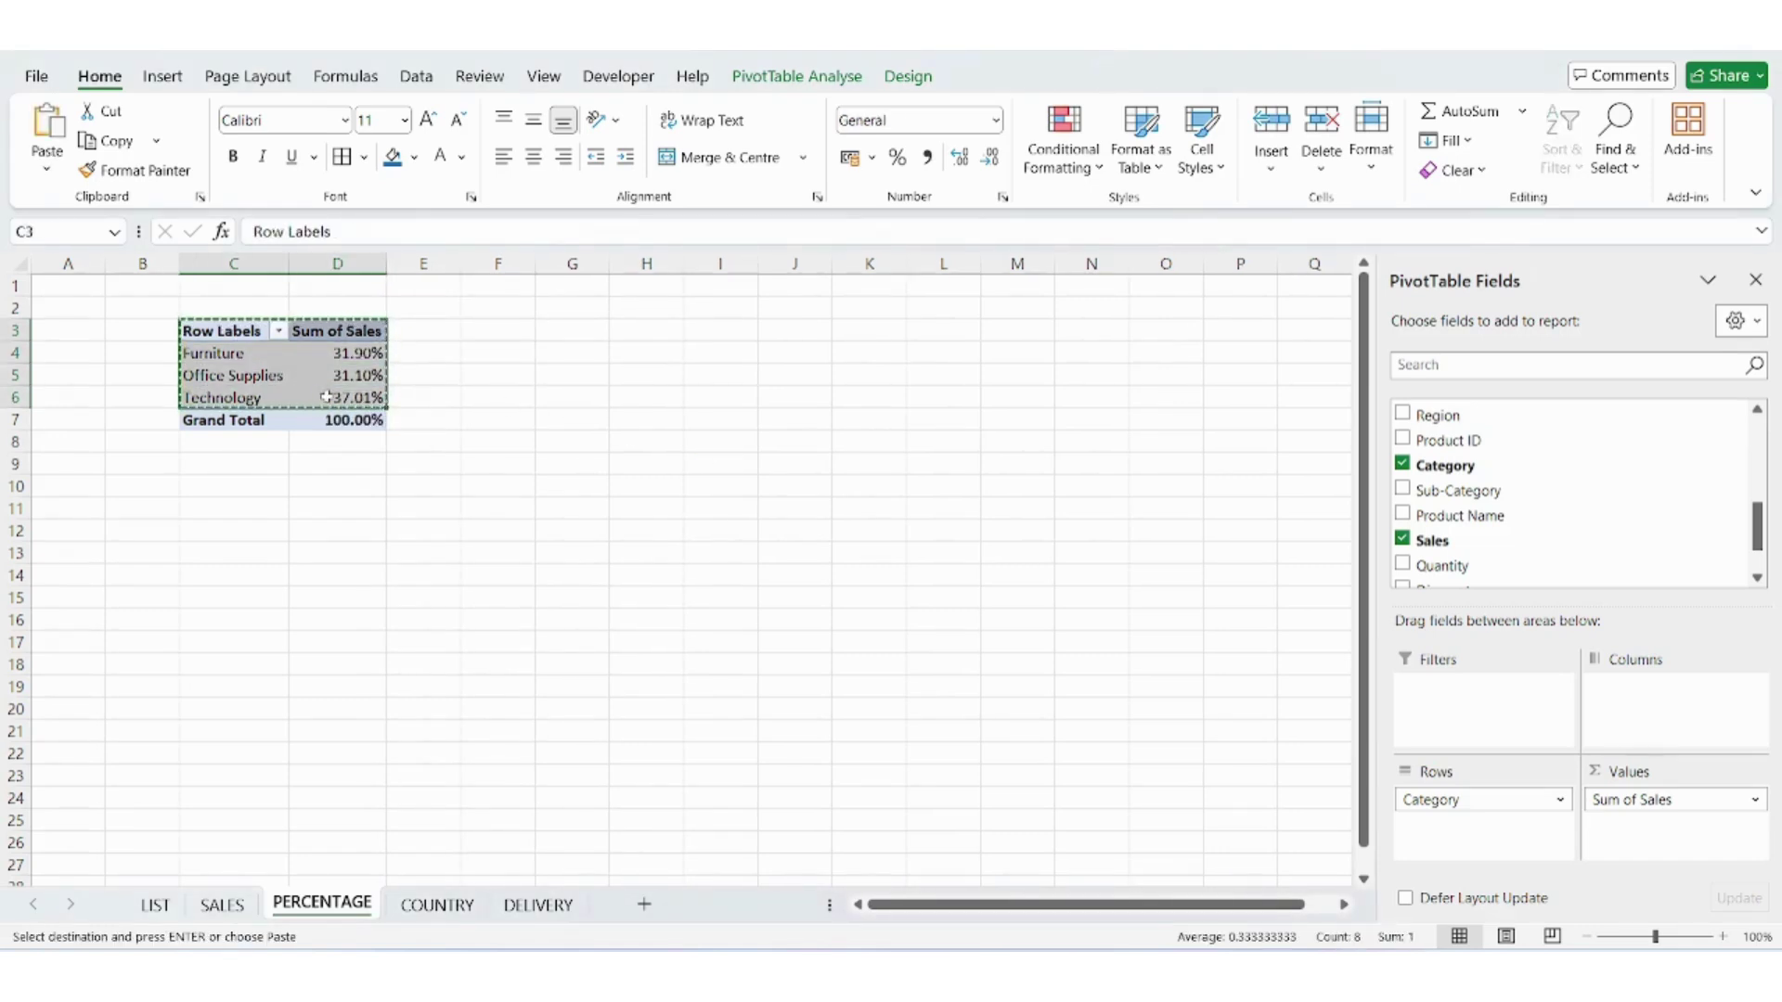
{"action": "left_click", "coordinate": [528, 339]}
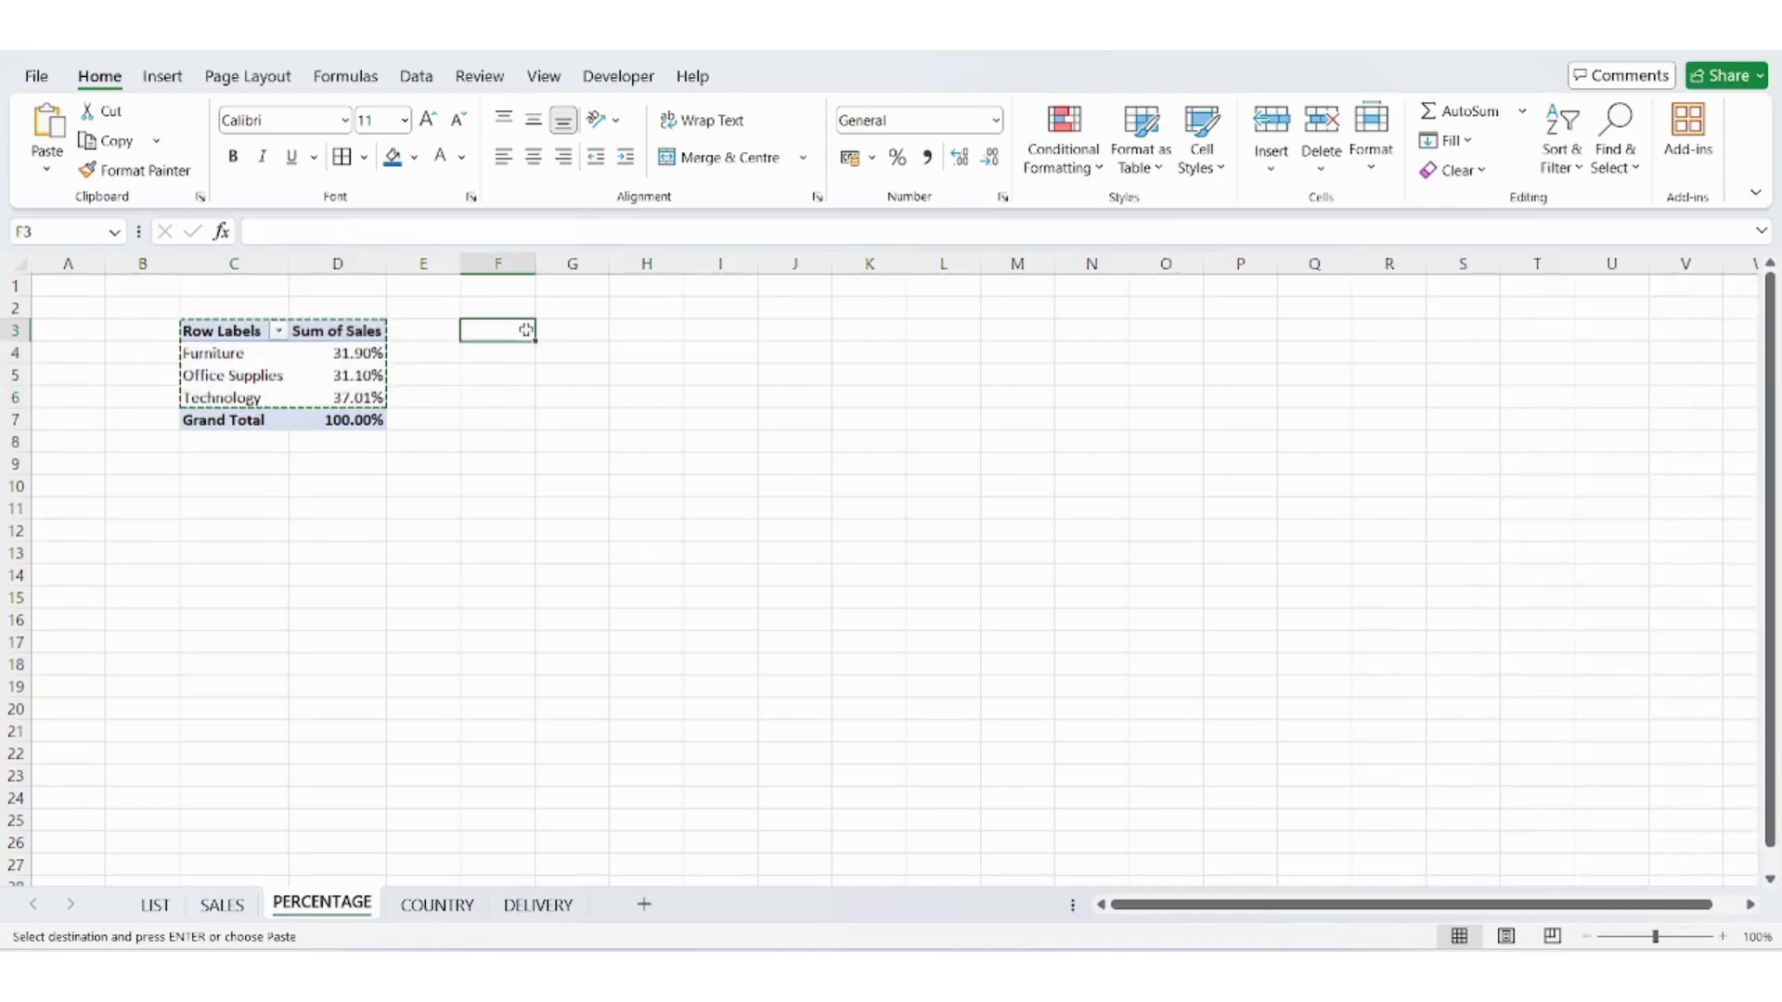
{"action": "right_click", "coordinate": [529, 336]}
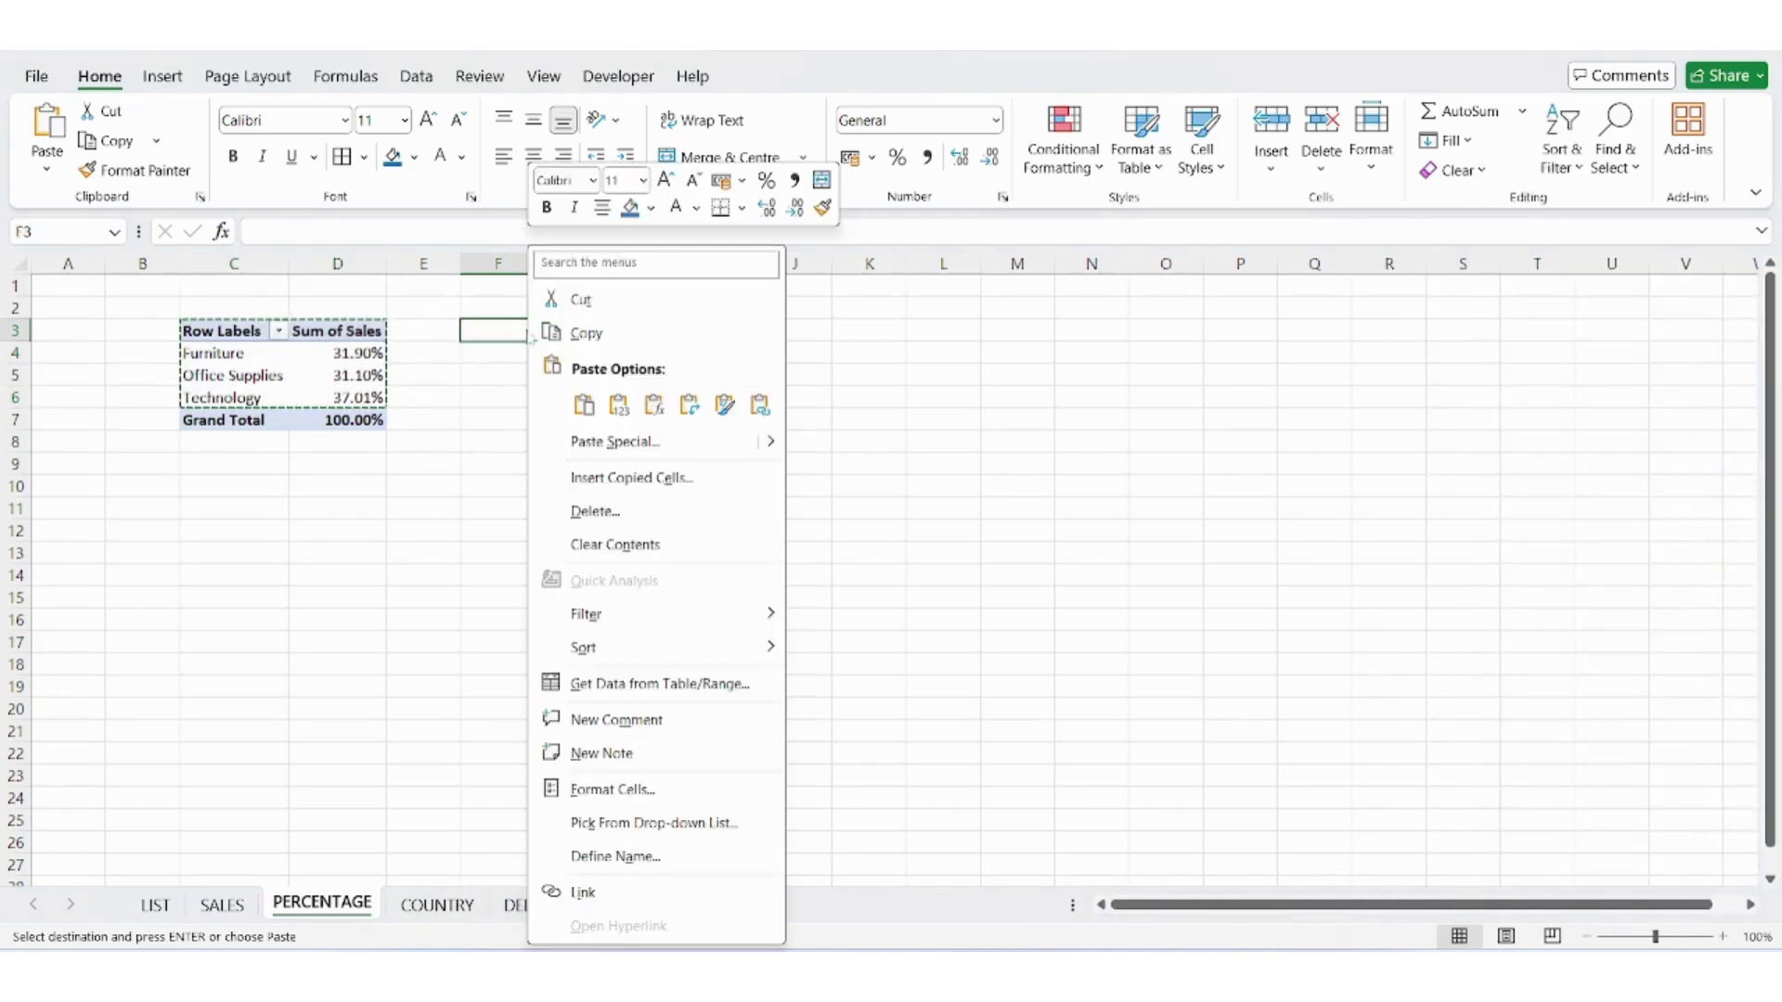
{"action": "left_click", "coordinate": [619, 405]}
Autofit the widths of columns F and G to their contents.
{"action": "left_click_drag", "start_coordinate": [497, 263], "coordinate": [573, 280]}
{"action": "double_click", "coordinate": [610, 263]}
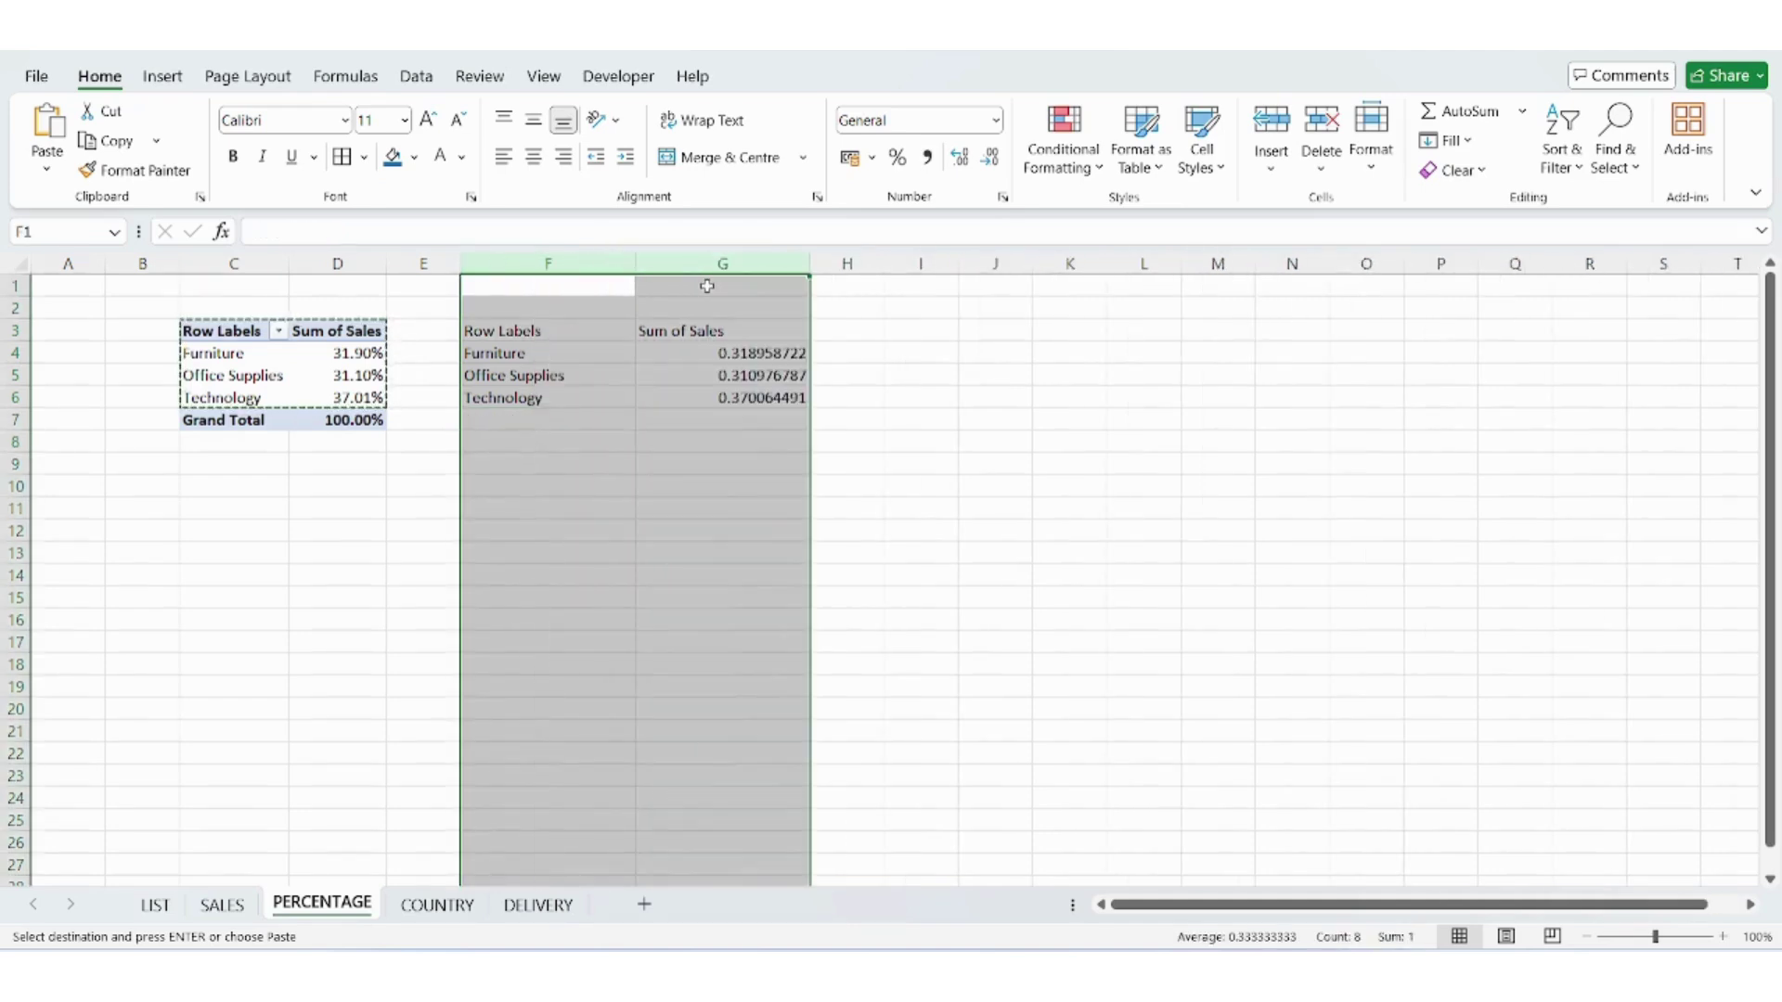
{"action": "left_click", "coordinate": [722, 353]}
Enter a GETPIVOTDATA formula in G4 that looks up the Sales share for the category in F4.
{"action": "type", "text": "="}
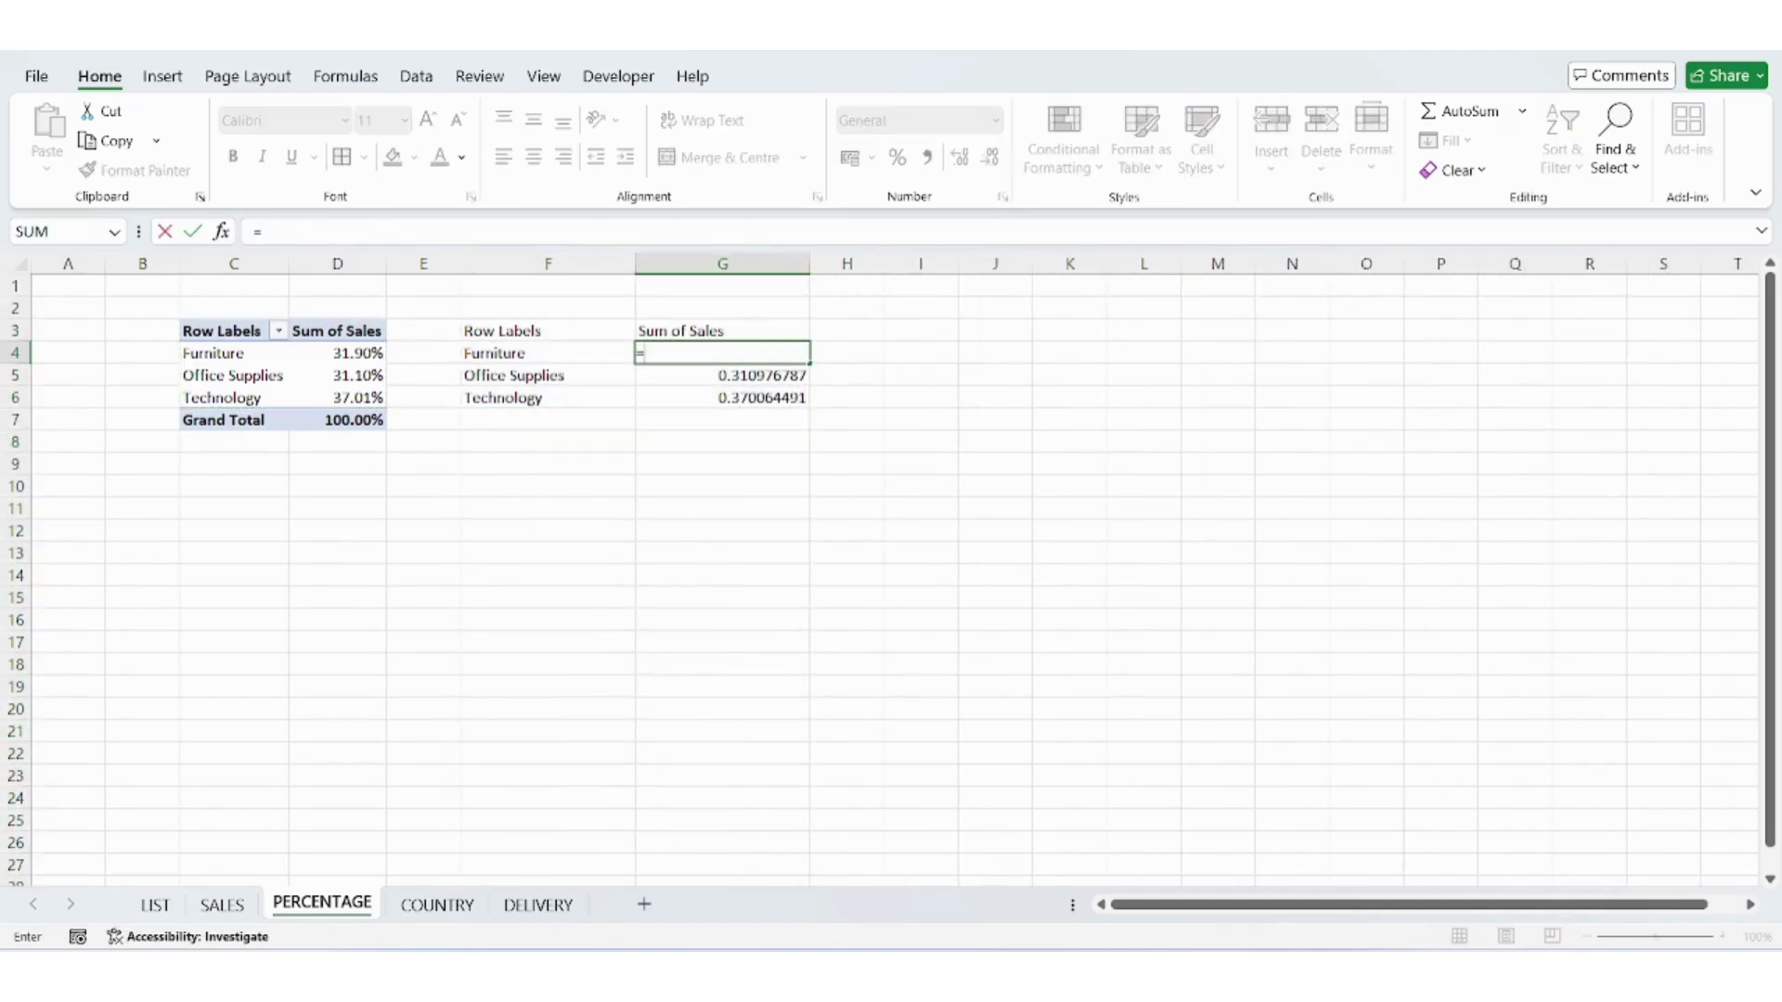
{"action": "left_click", "coordinate": [383, 346]}
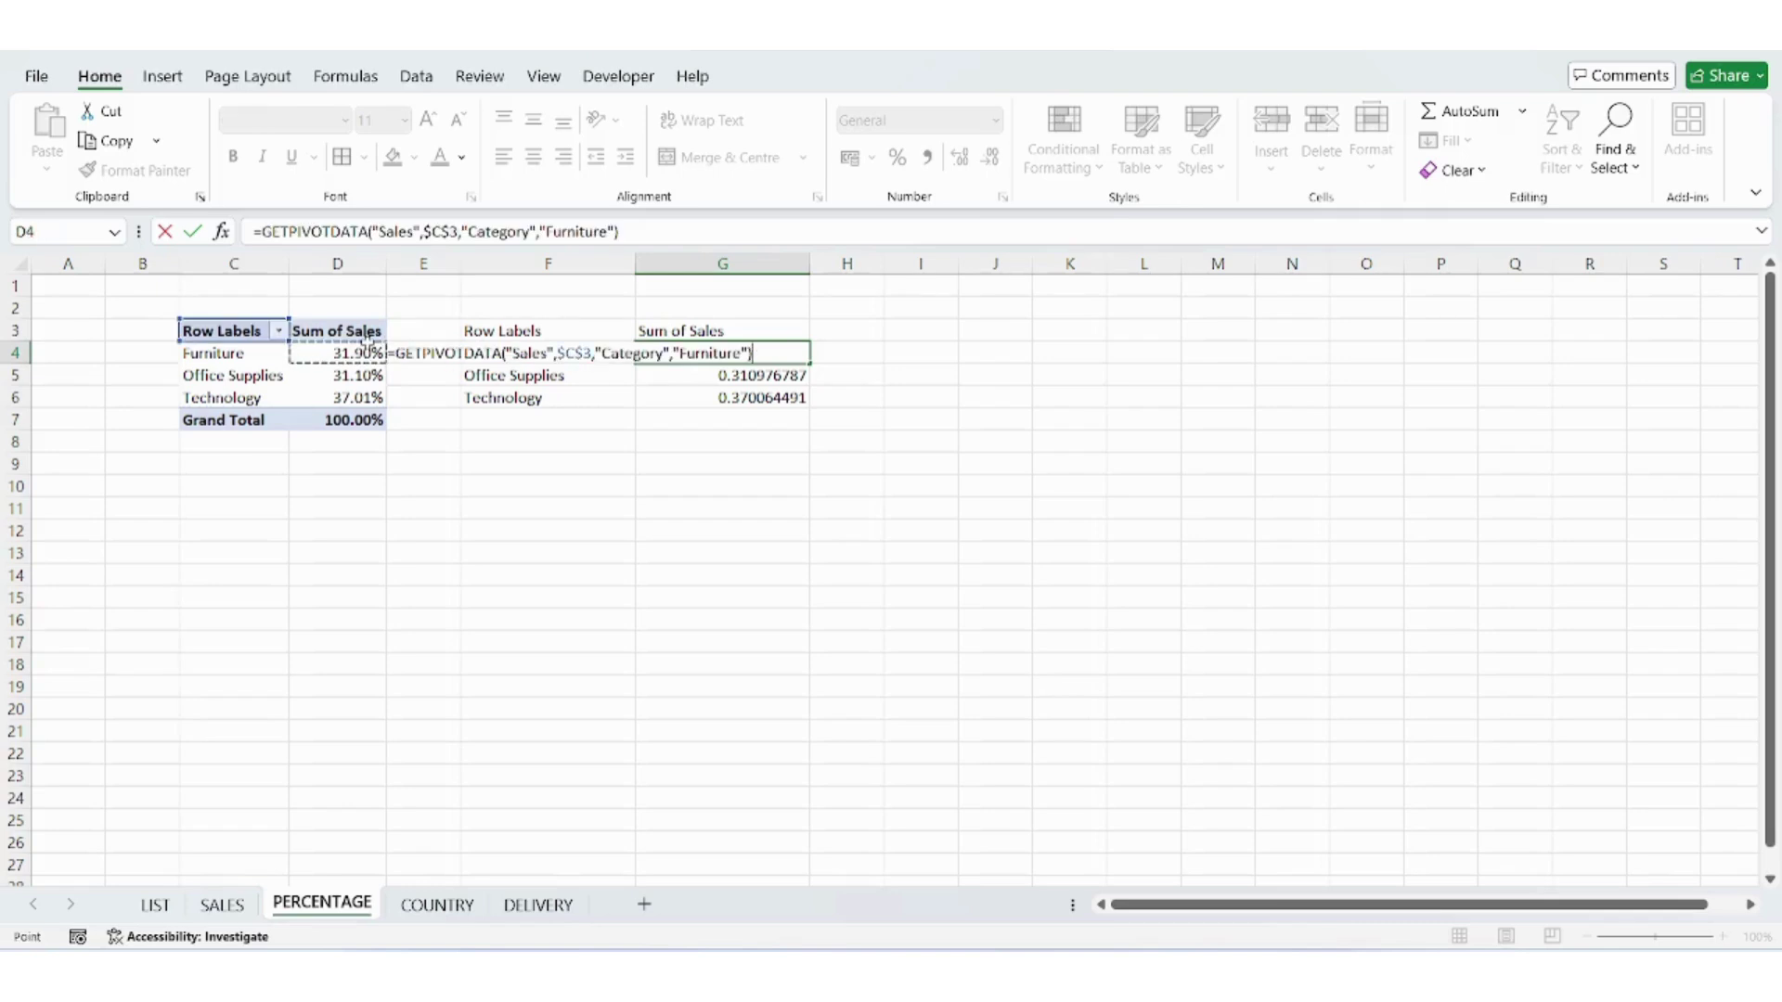
{"action": "key", "text": "F2"}
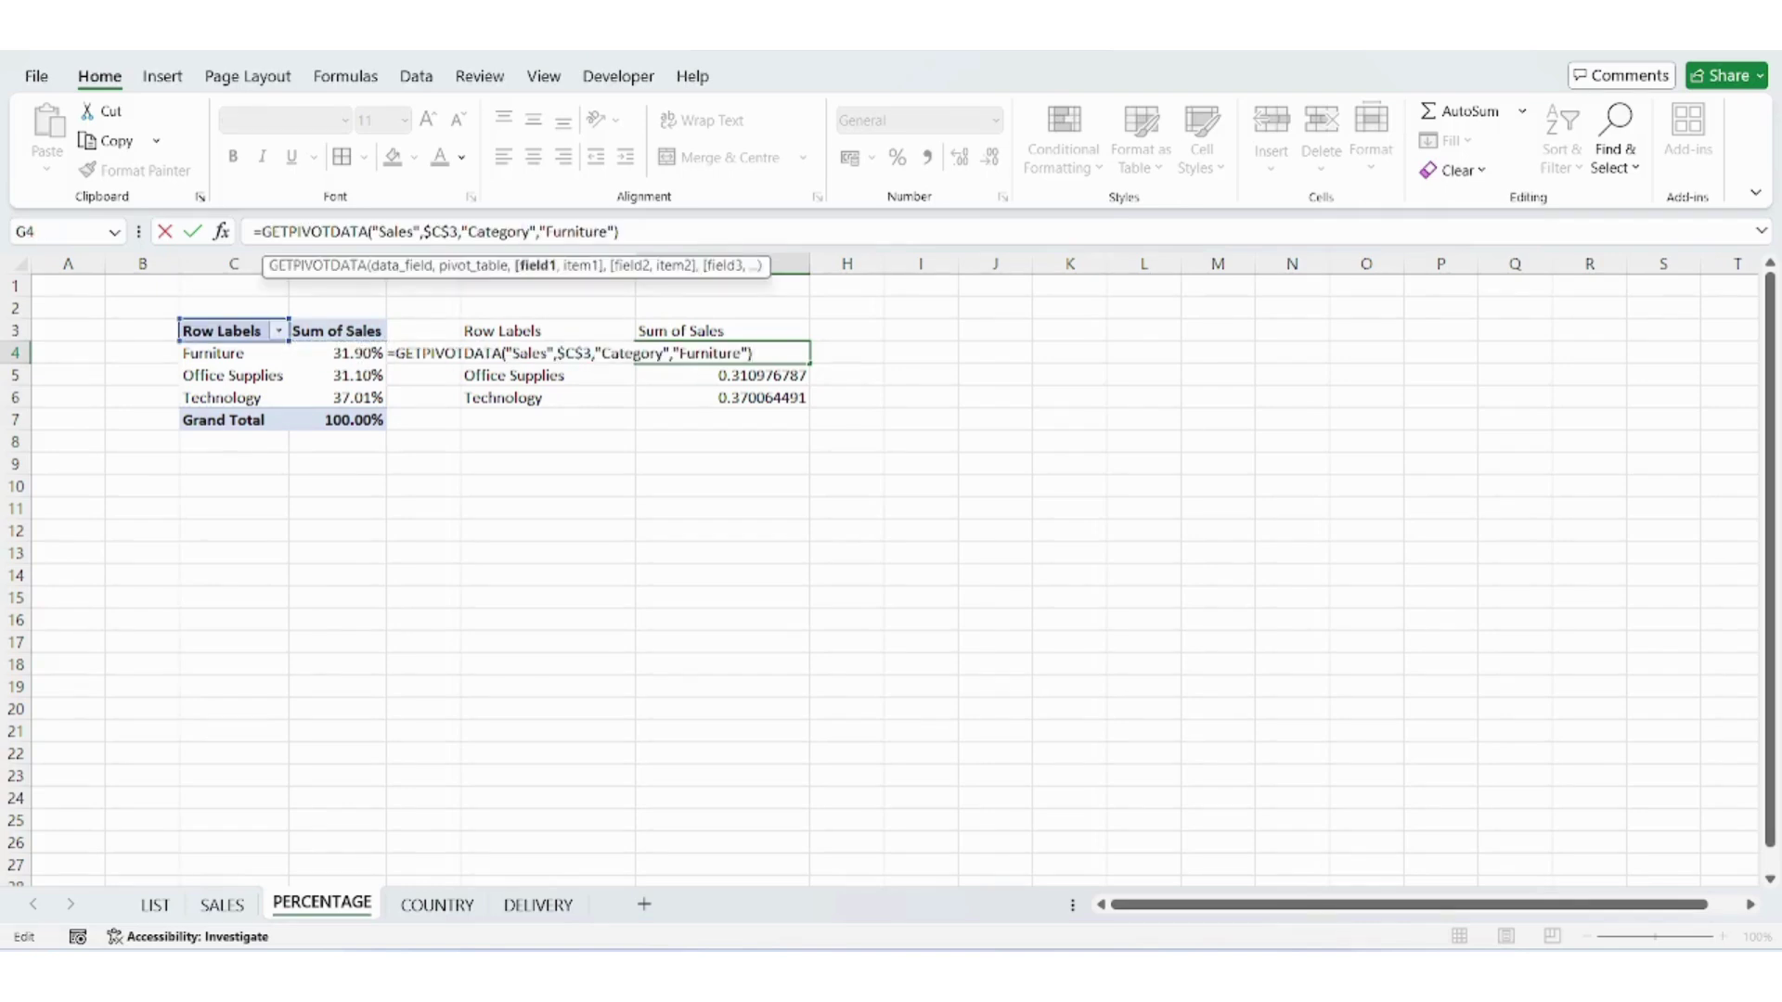
{"action": "left_click", "coordinate": [583, 275]}
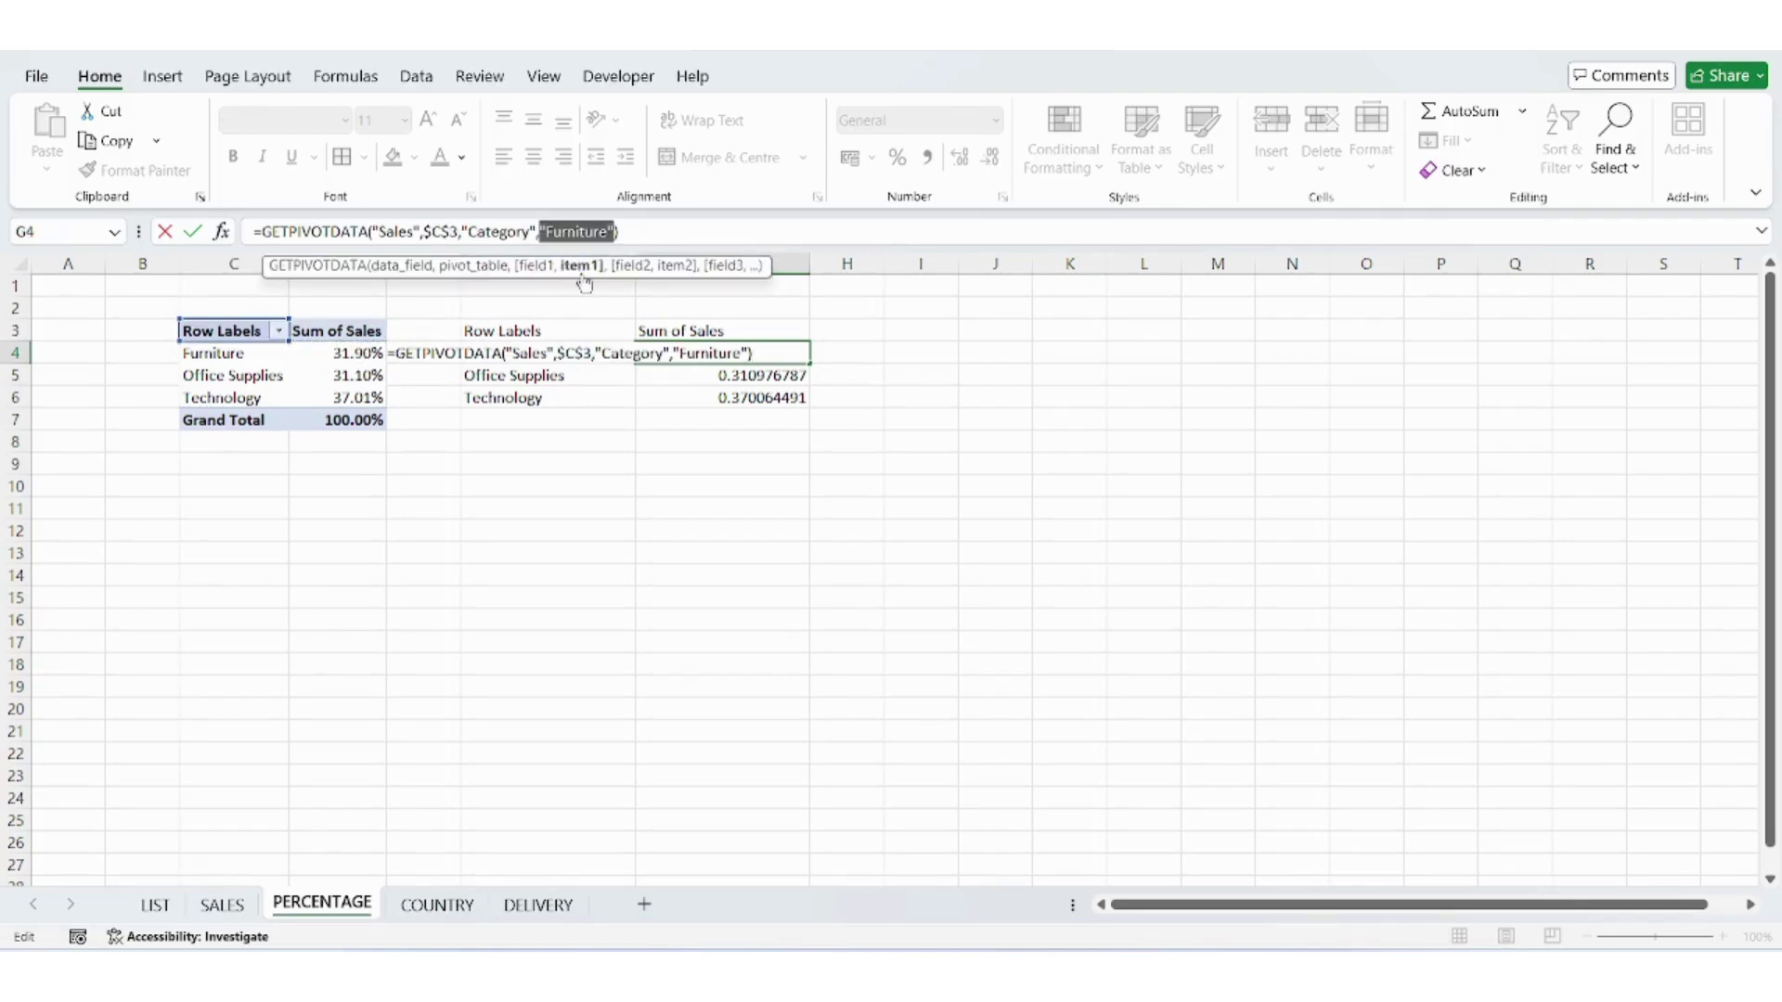
{"action": "left_click", "coordinate": [502, 331]}
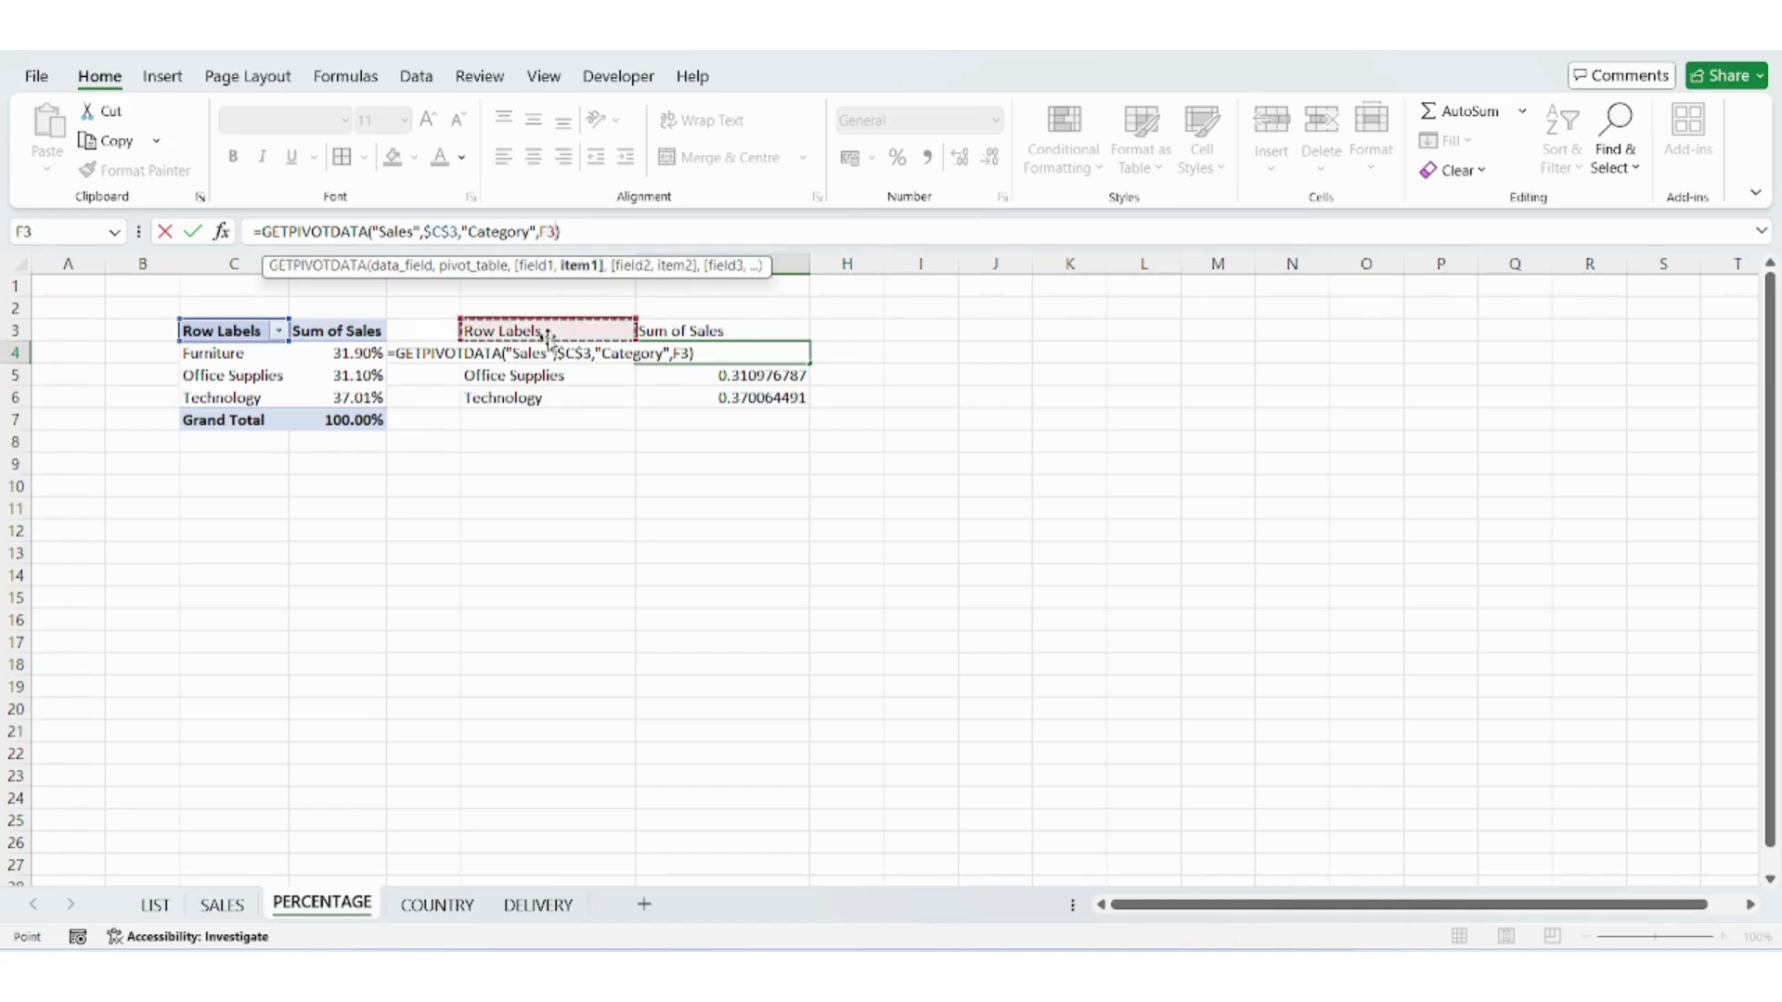
{"action": "key", "text": "Down"}
{"action": "key", "text": "Return"}
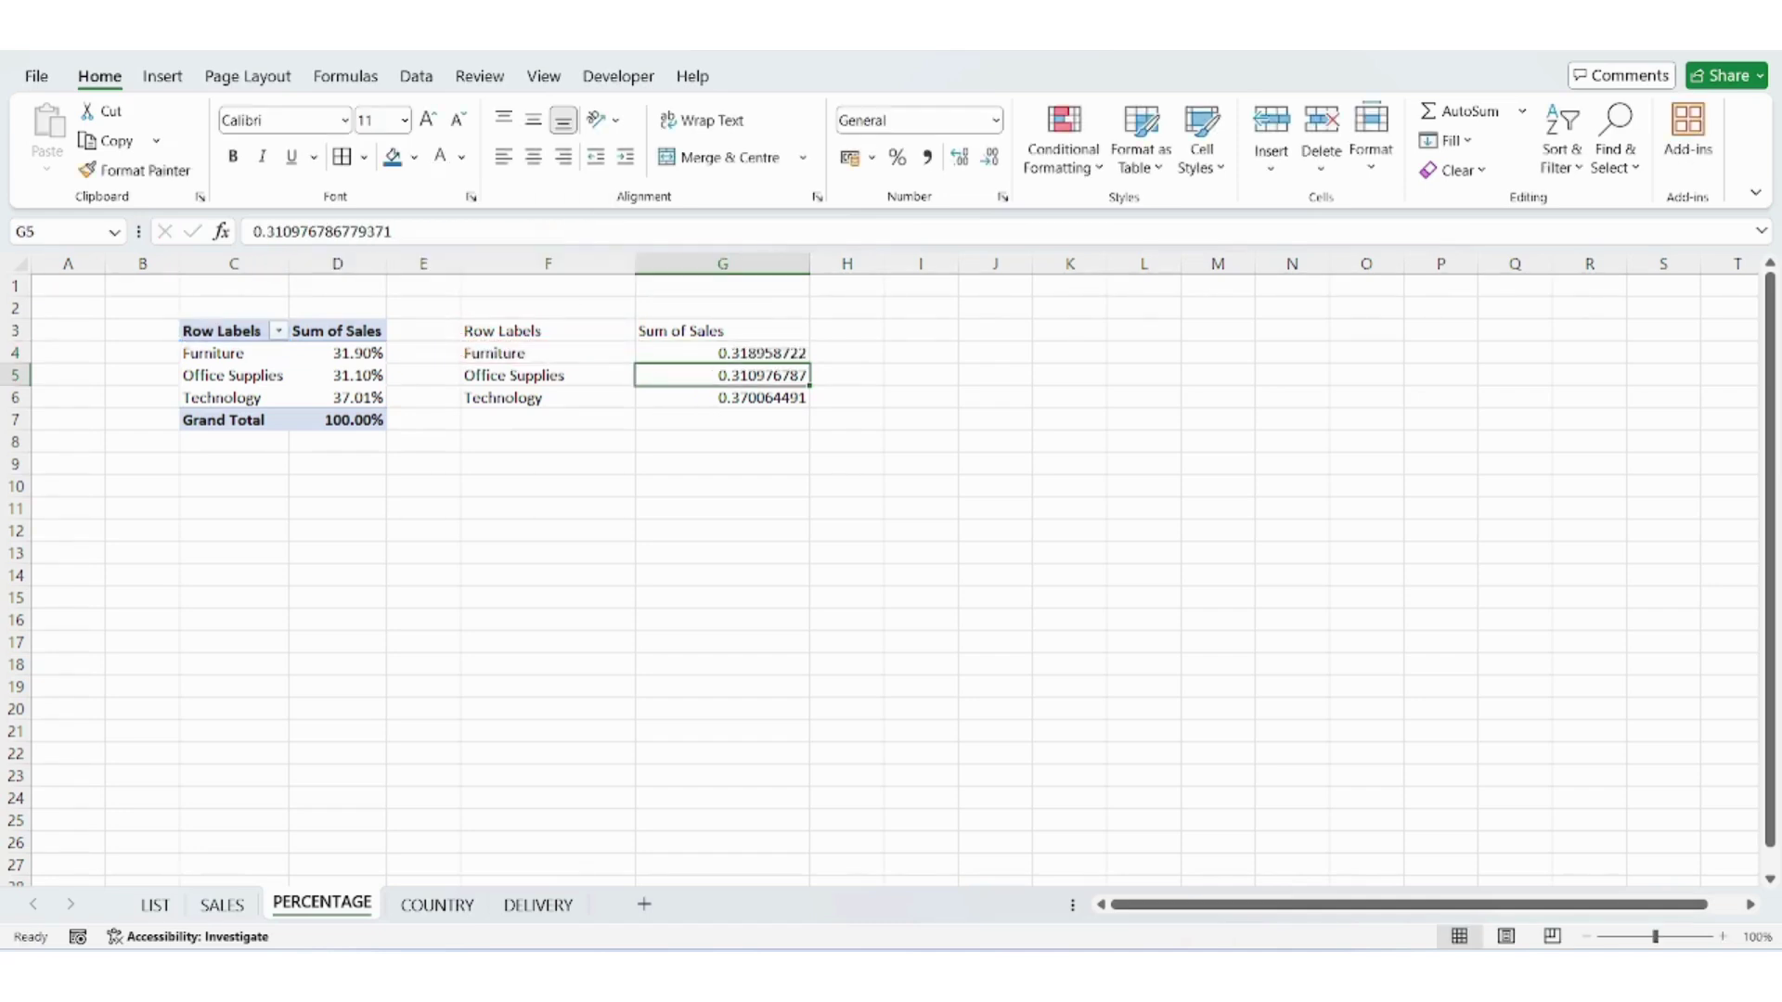
Wrap G4's lookup in IFERROR with a 0 fallback and fill it down to G6.
{"action": "left_click", "coordinate": [690, 356]}
{"action": "double_click", "coordinate": [690, 355]}
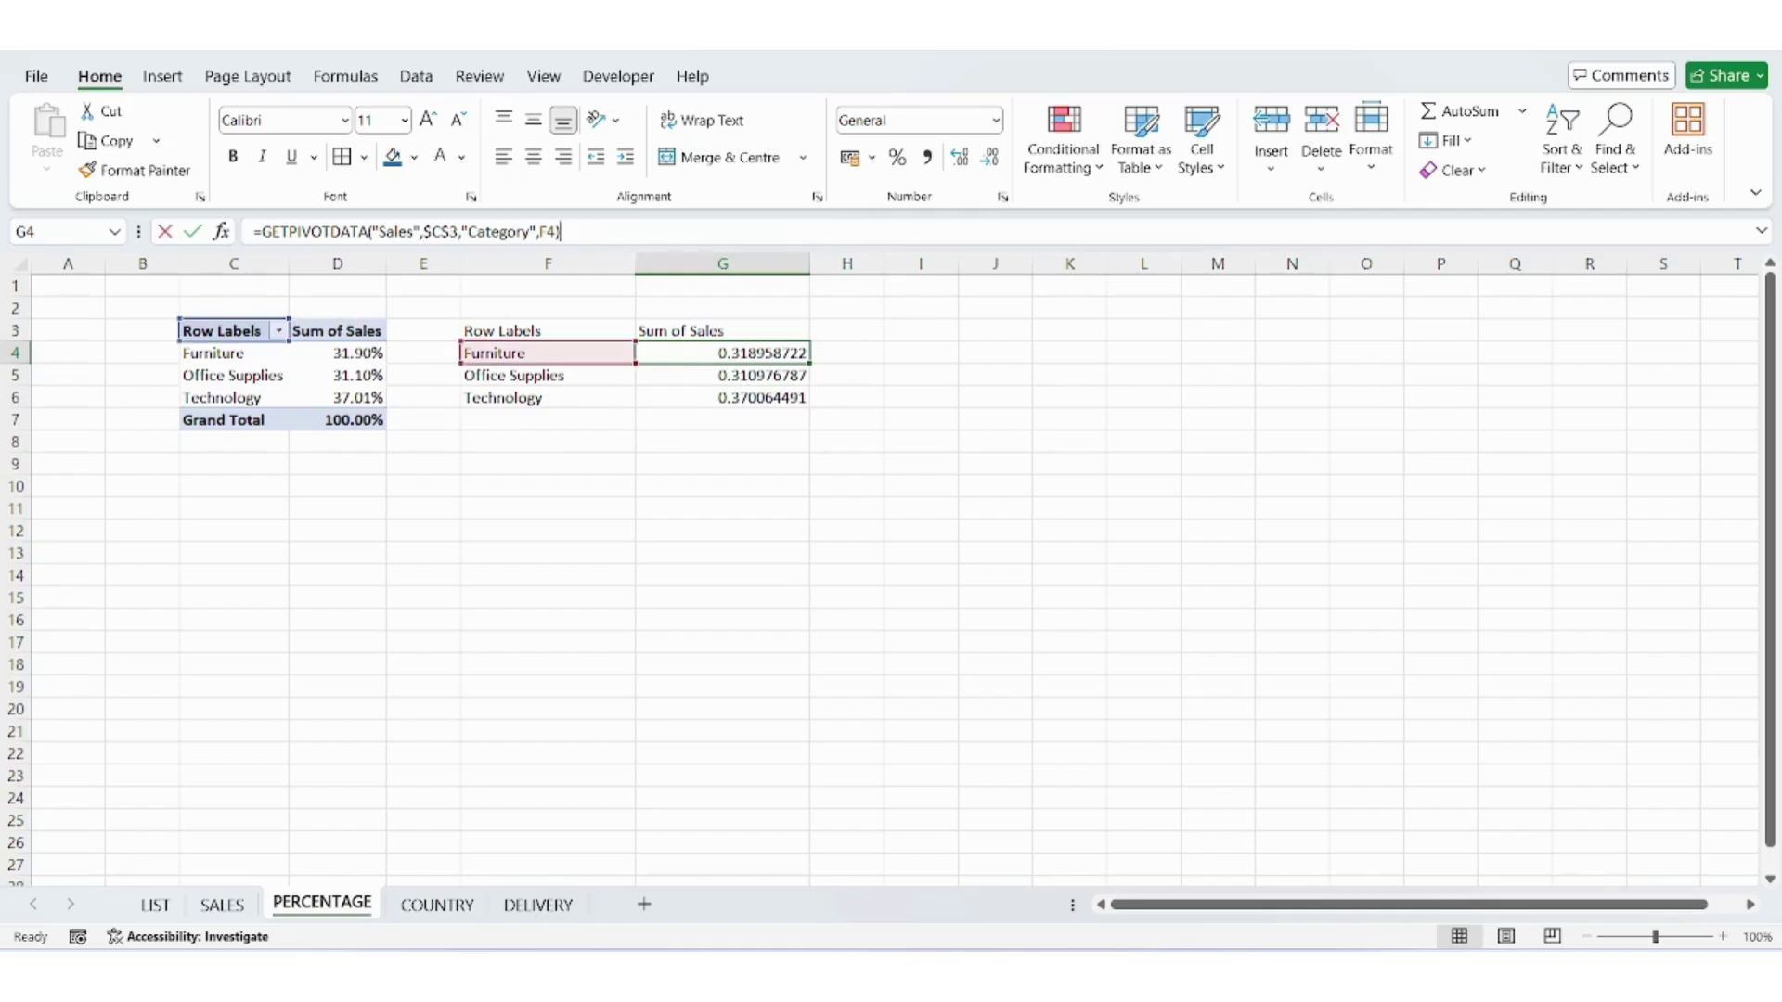
{"action": "type", "text": "if"}
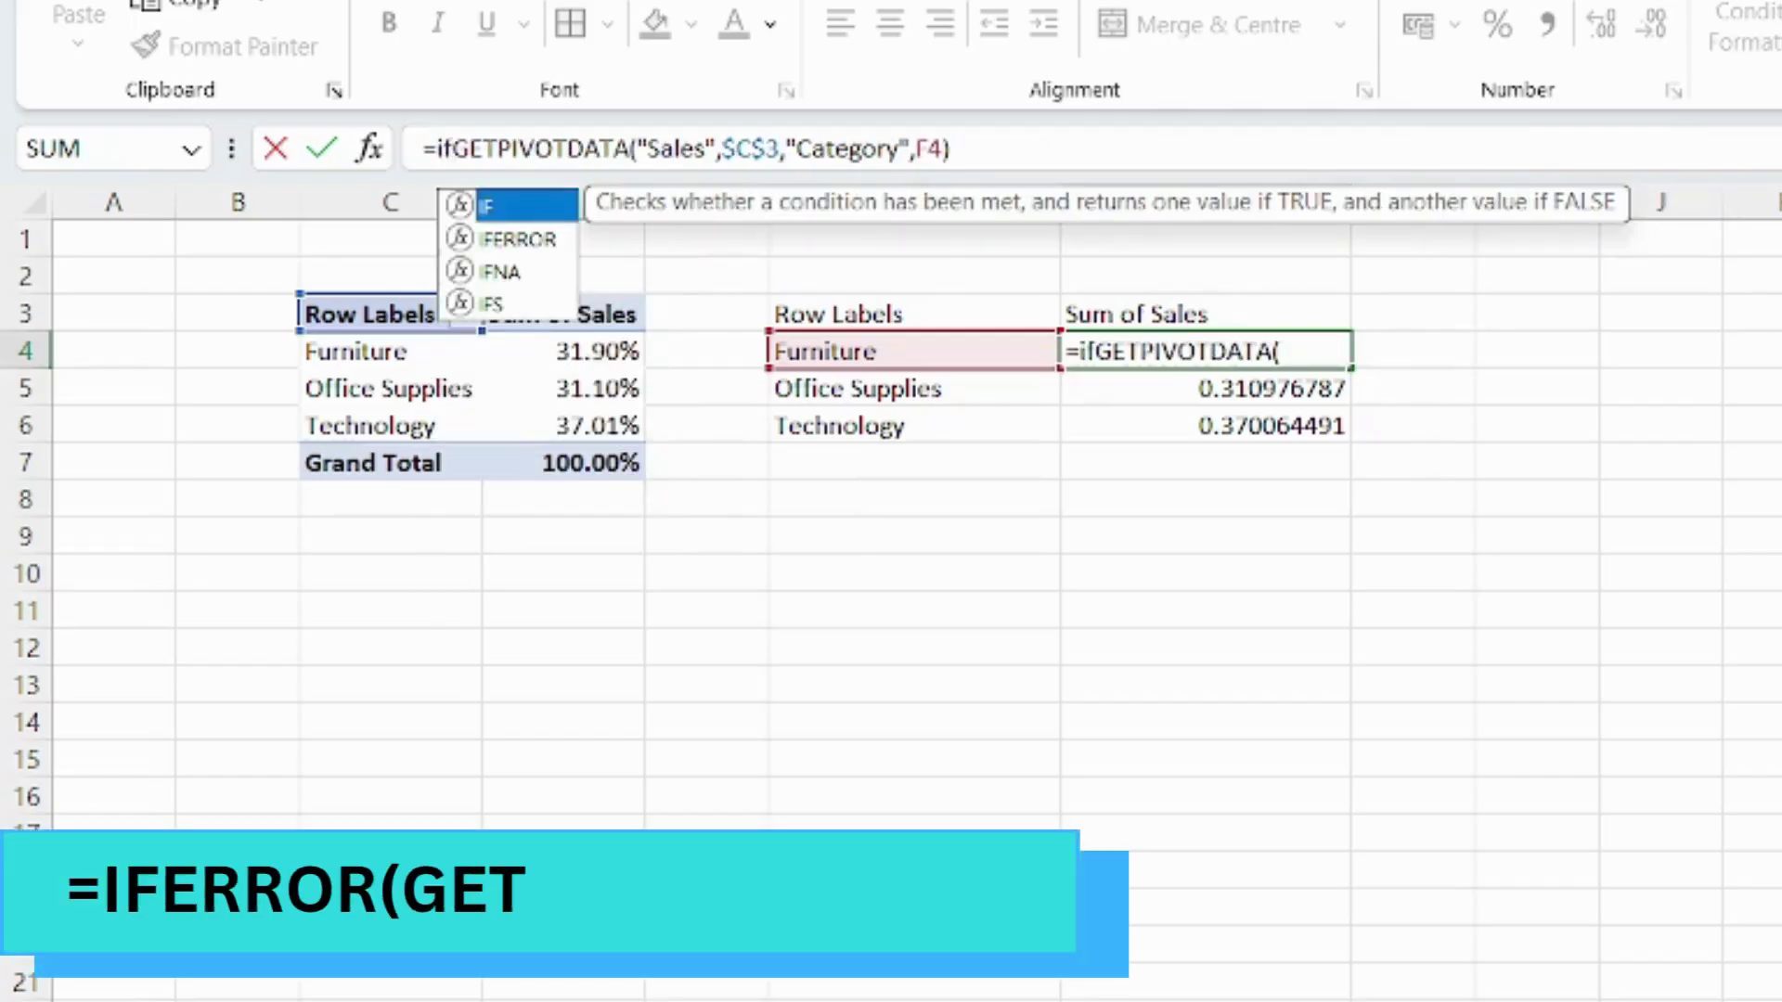
{"action": "double_click", "coordinate": [505, 243]}
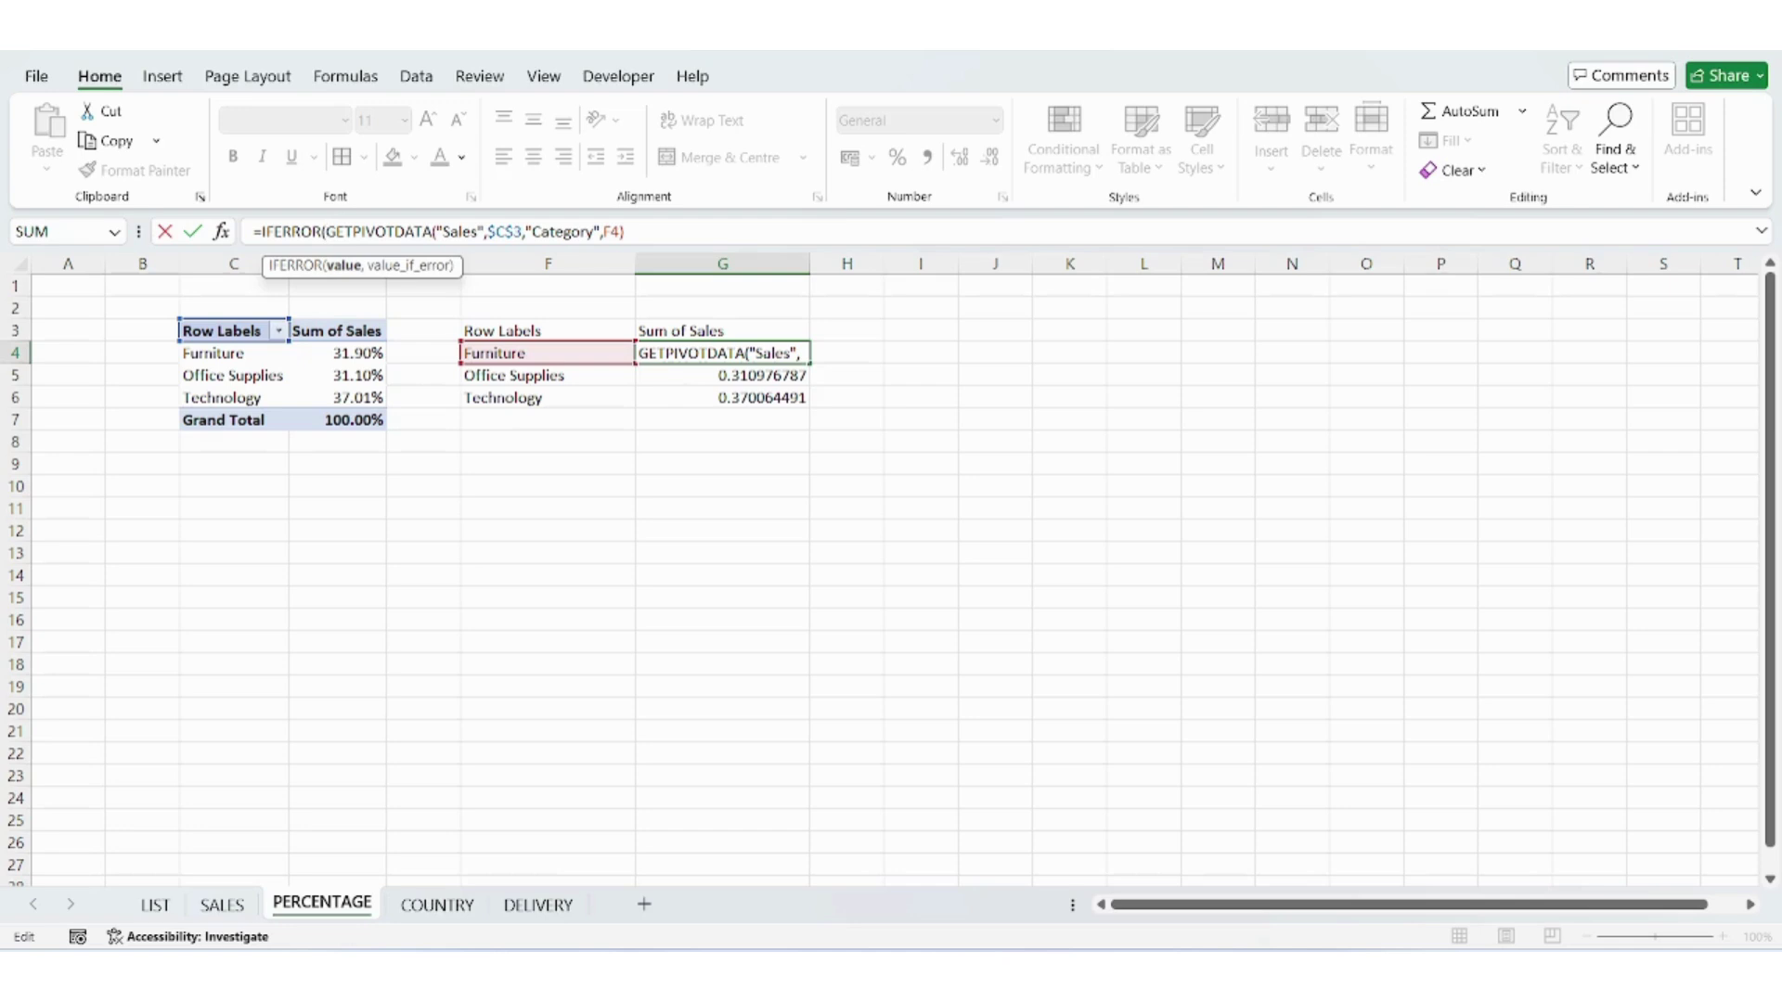
{"action": "key", "text": "End"}
{"action": "type", "text": ","}
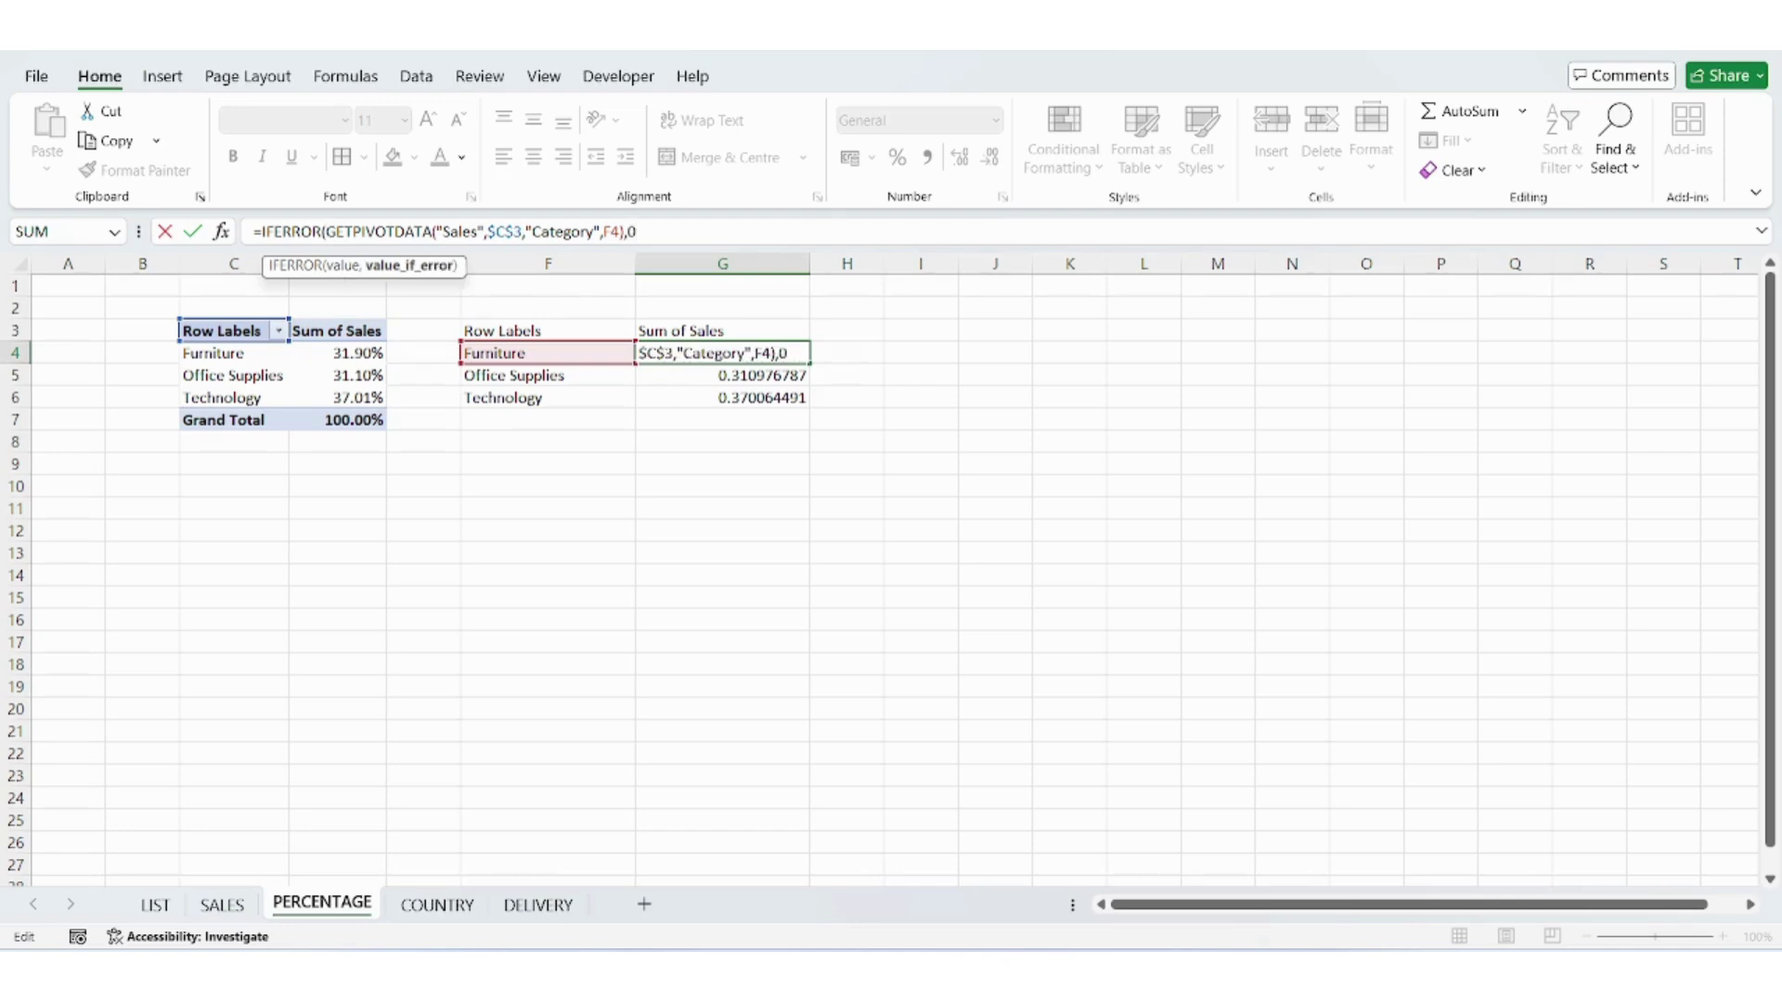
{"action": "type", "text": "0)"}
{"action": "key", "text": "Return"}
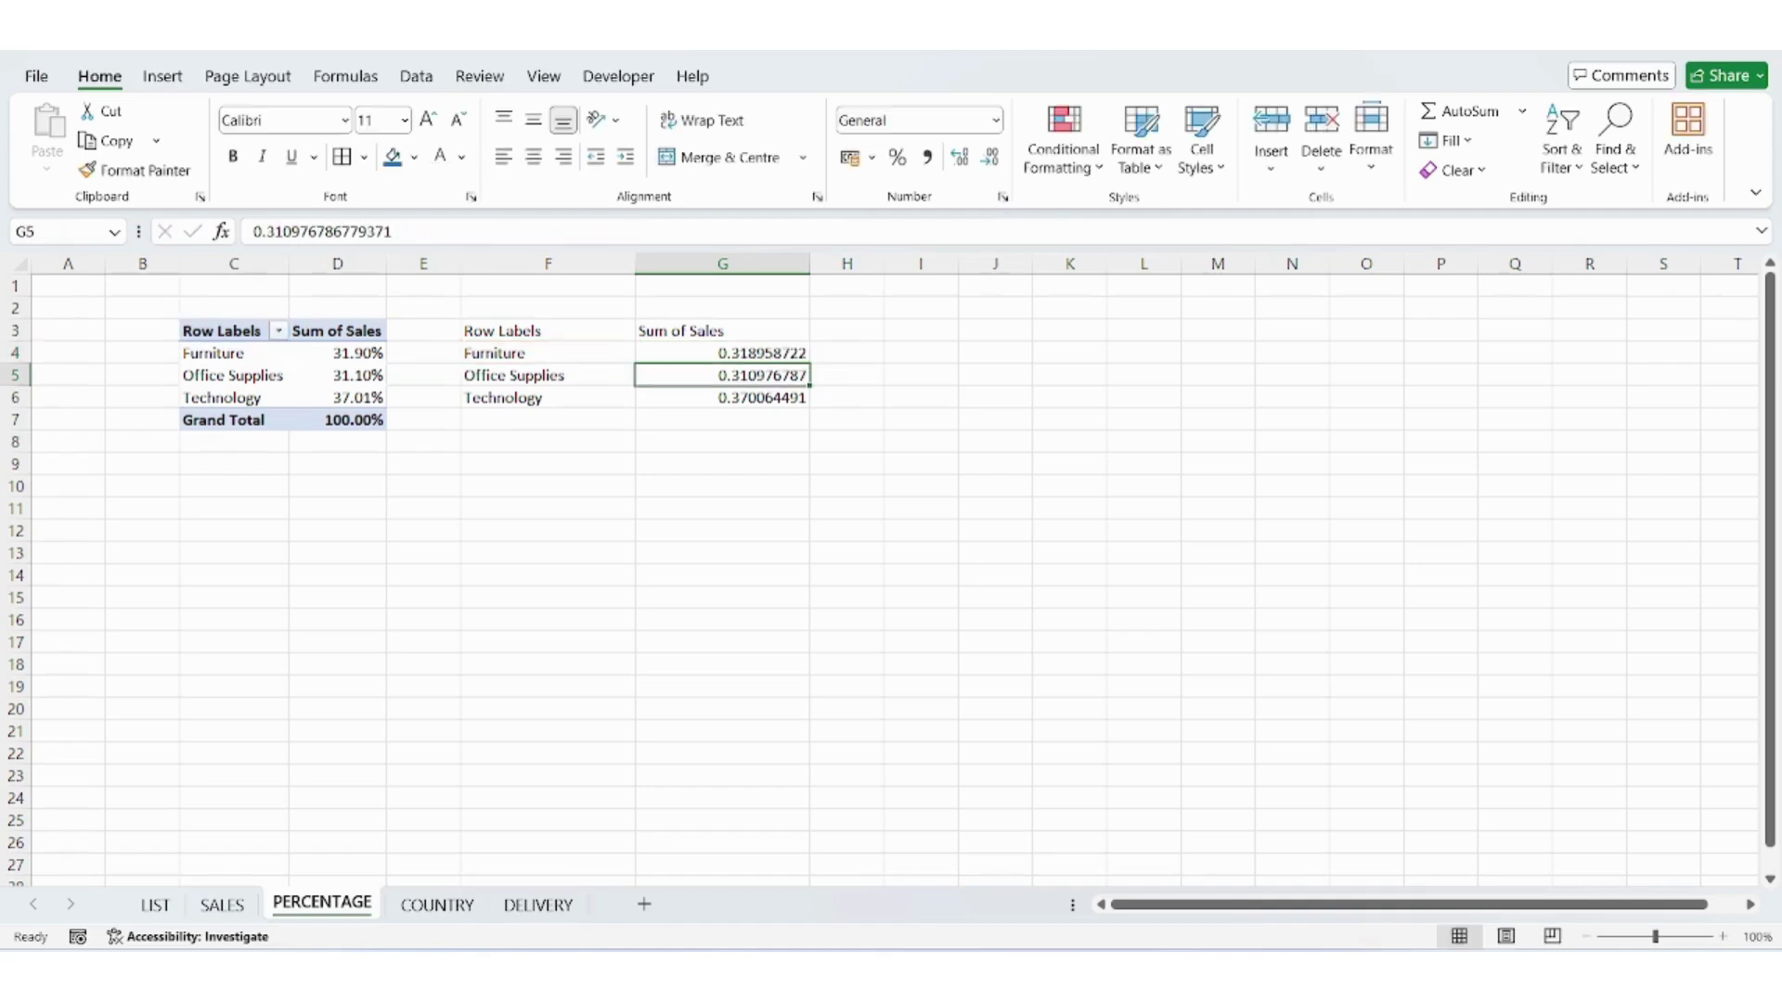
{"action": "left_click", "coordinate": [742, 352]}
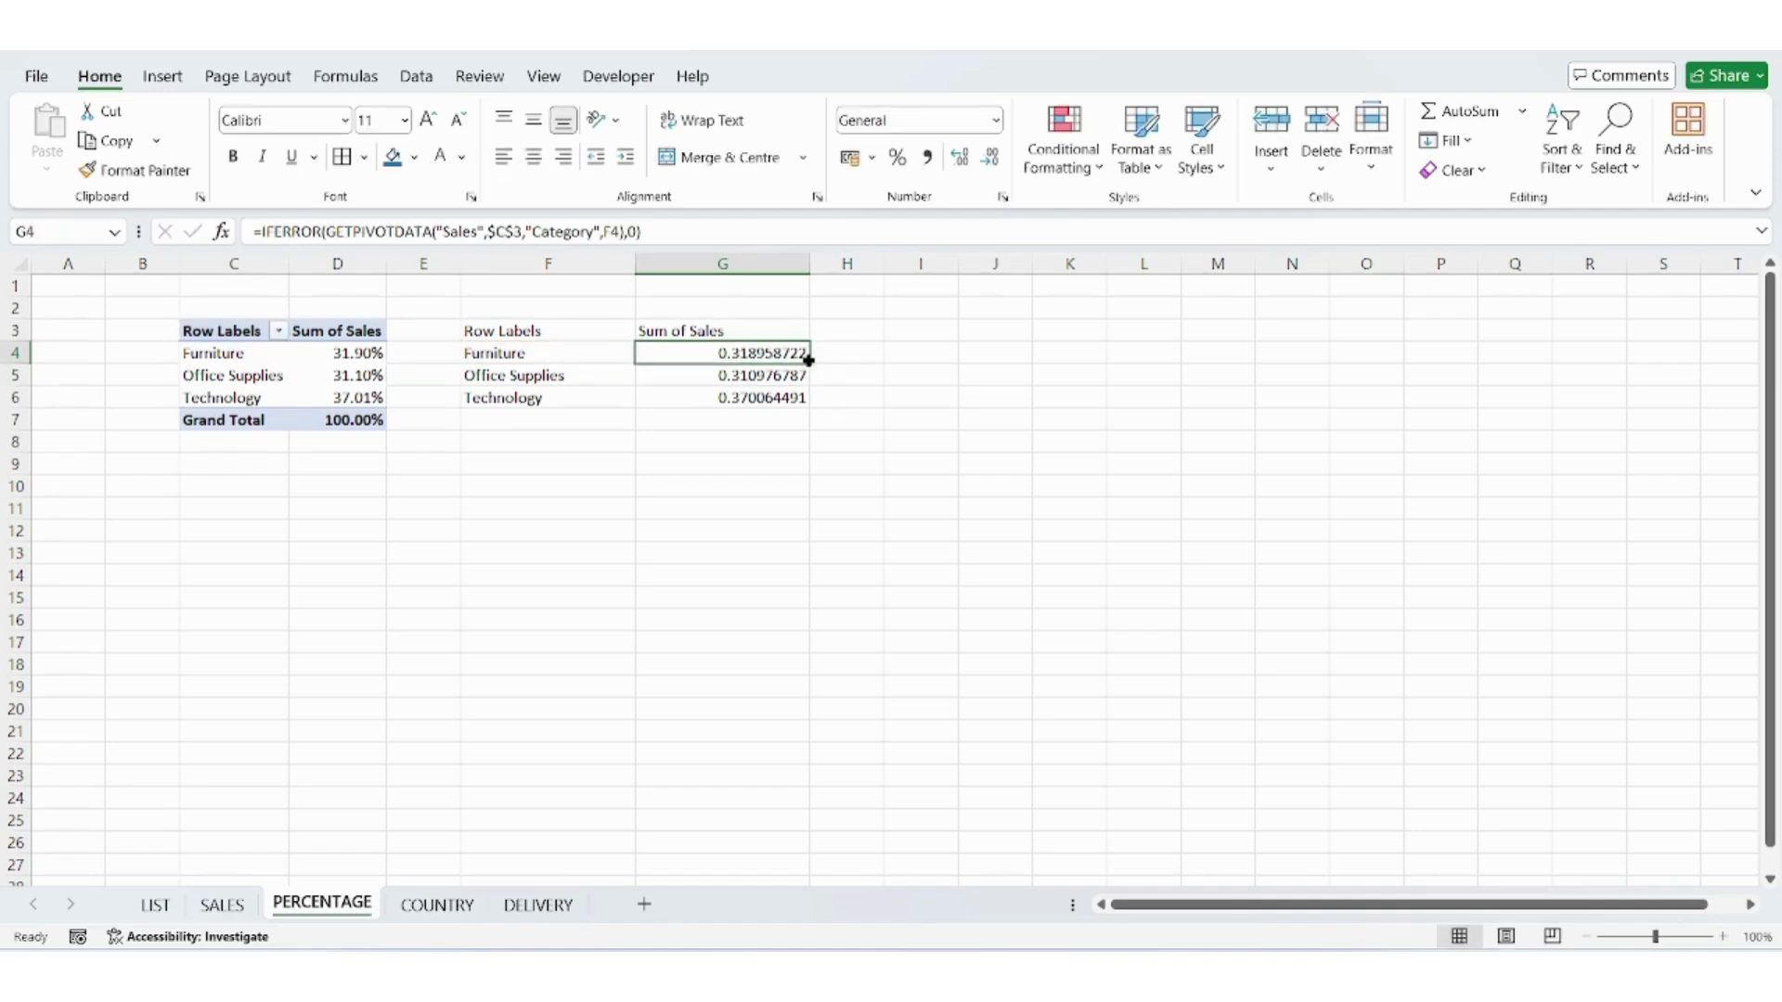
{"action": "left_click_drag", "start_coordinate": [808, 360], "coordinate": [805, 409]}
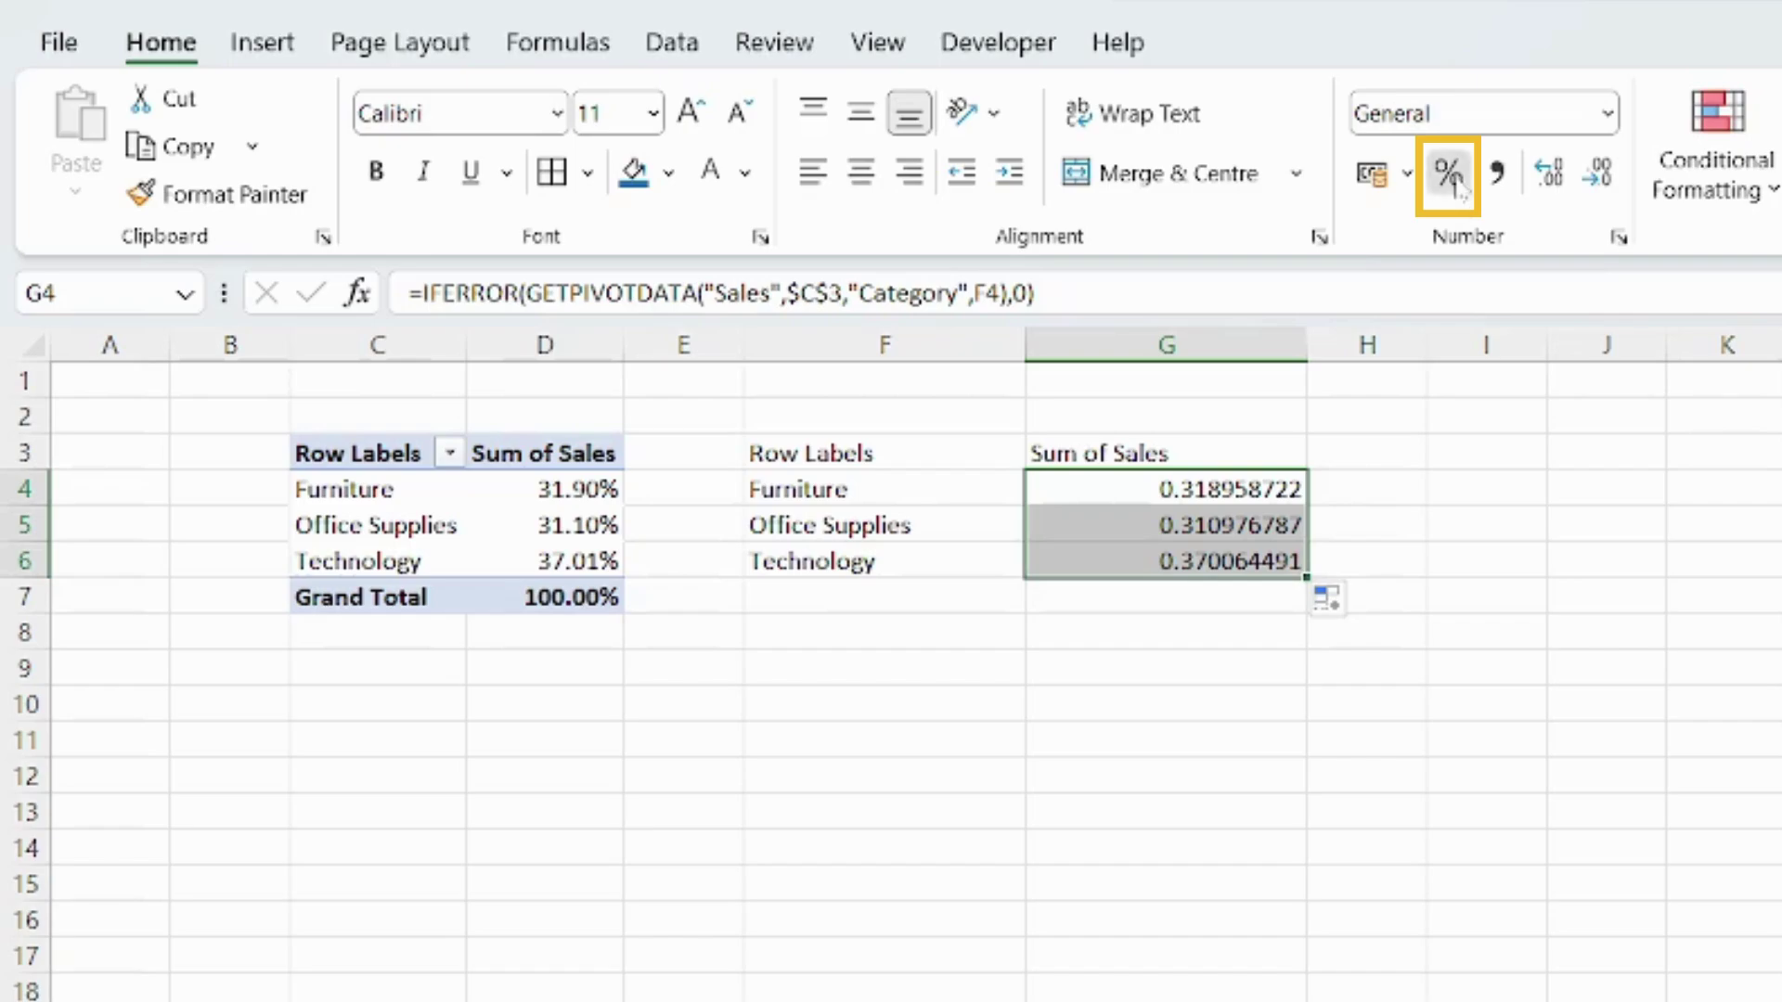
Format G4:G6 as percentages, label F8 MAXIMUM, and enter =MAX(G4:G6) in G8 (37%).
{"action": "left_click", "coordinate": [896, 157]}
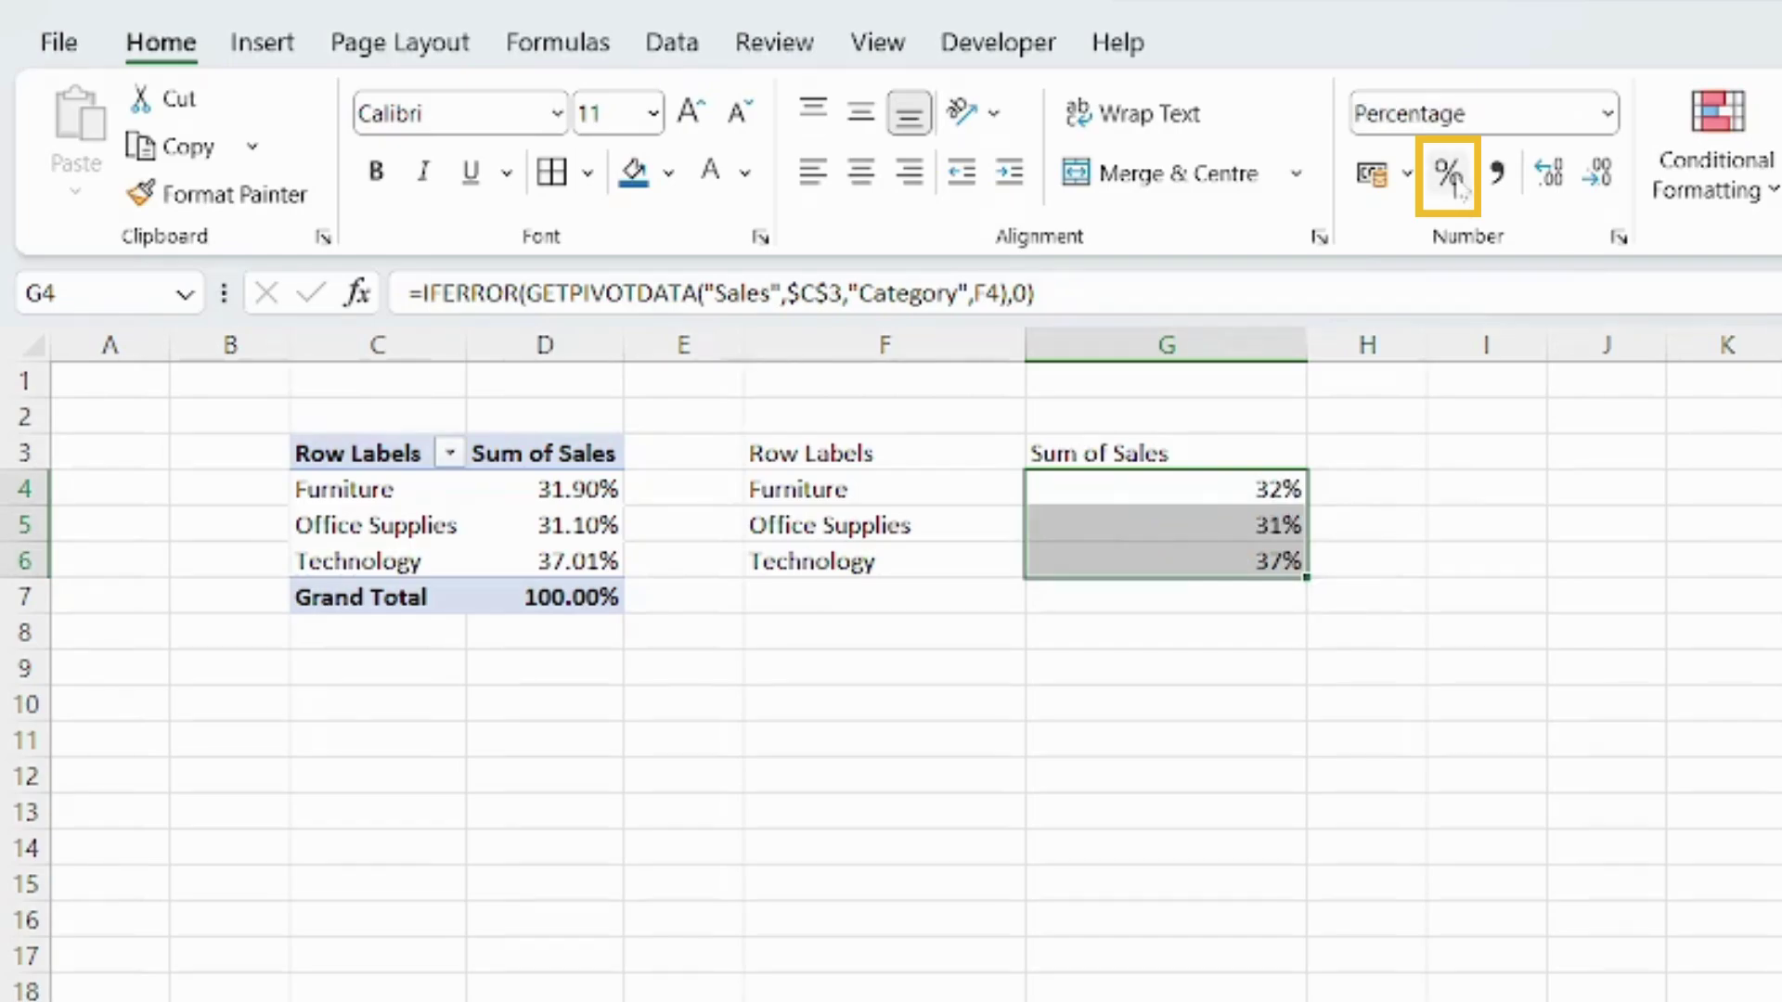
{"action": "left_click", "coordinate": [921, 632]}
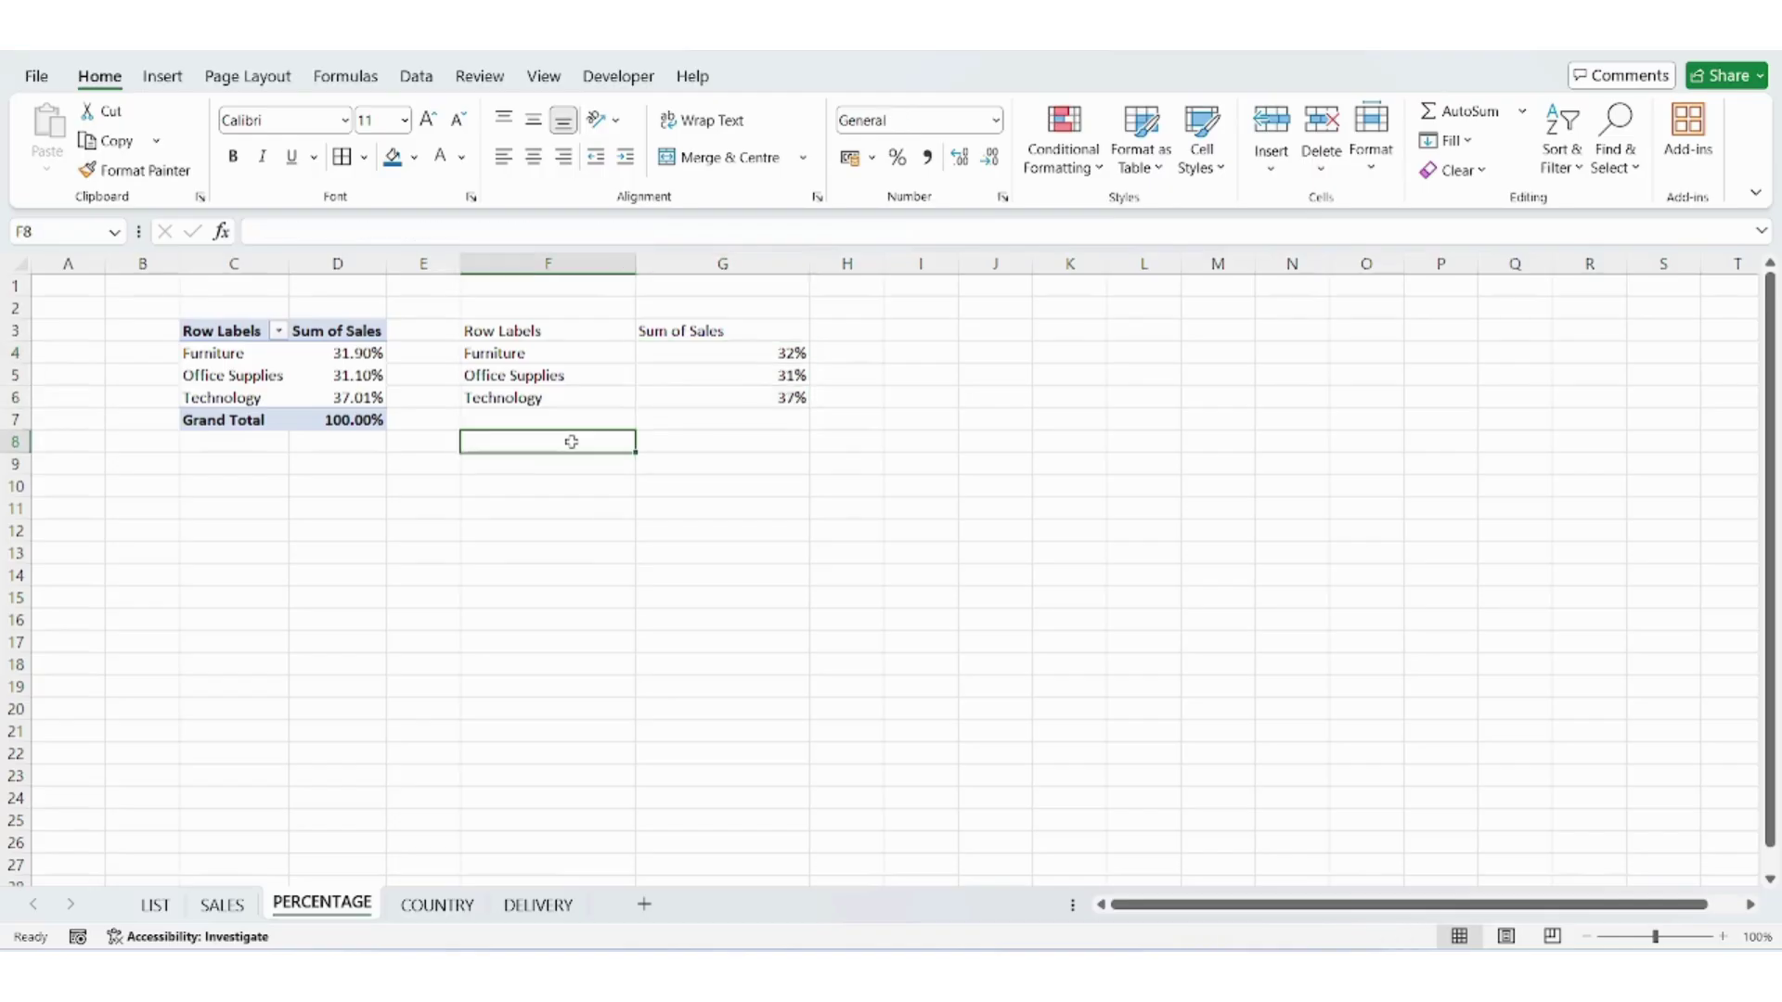
{"action": "type", "text": "MAXIMUM"}
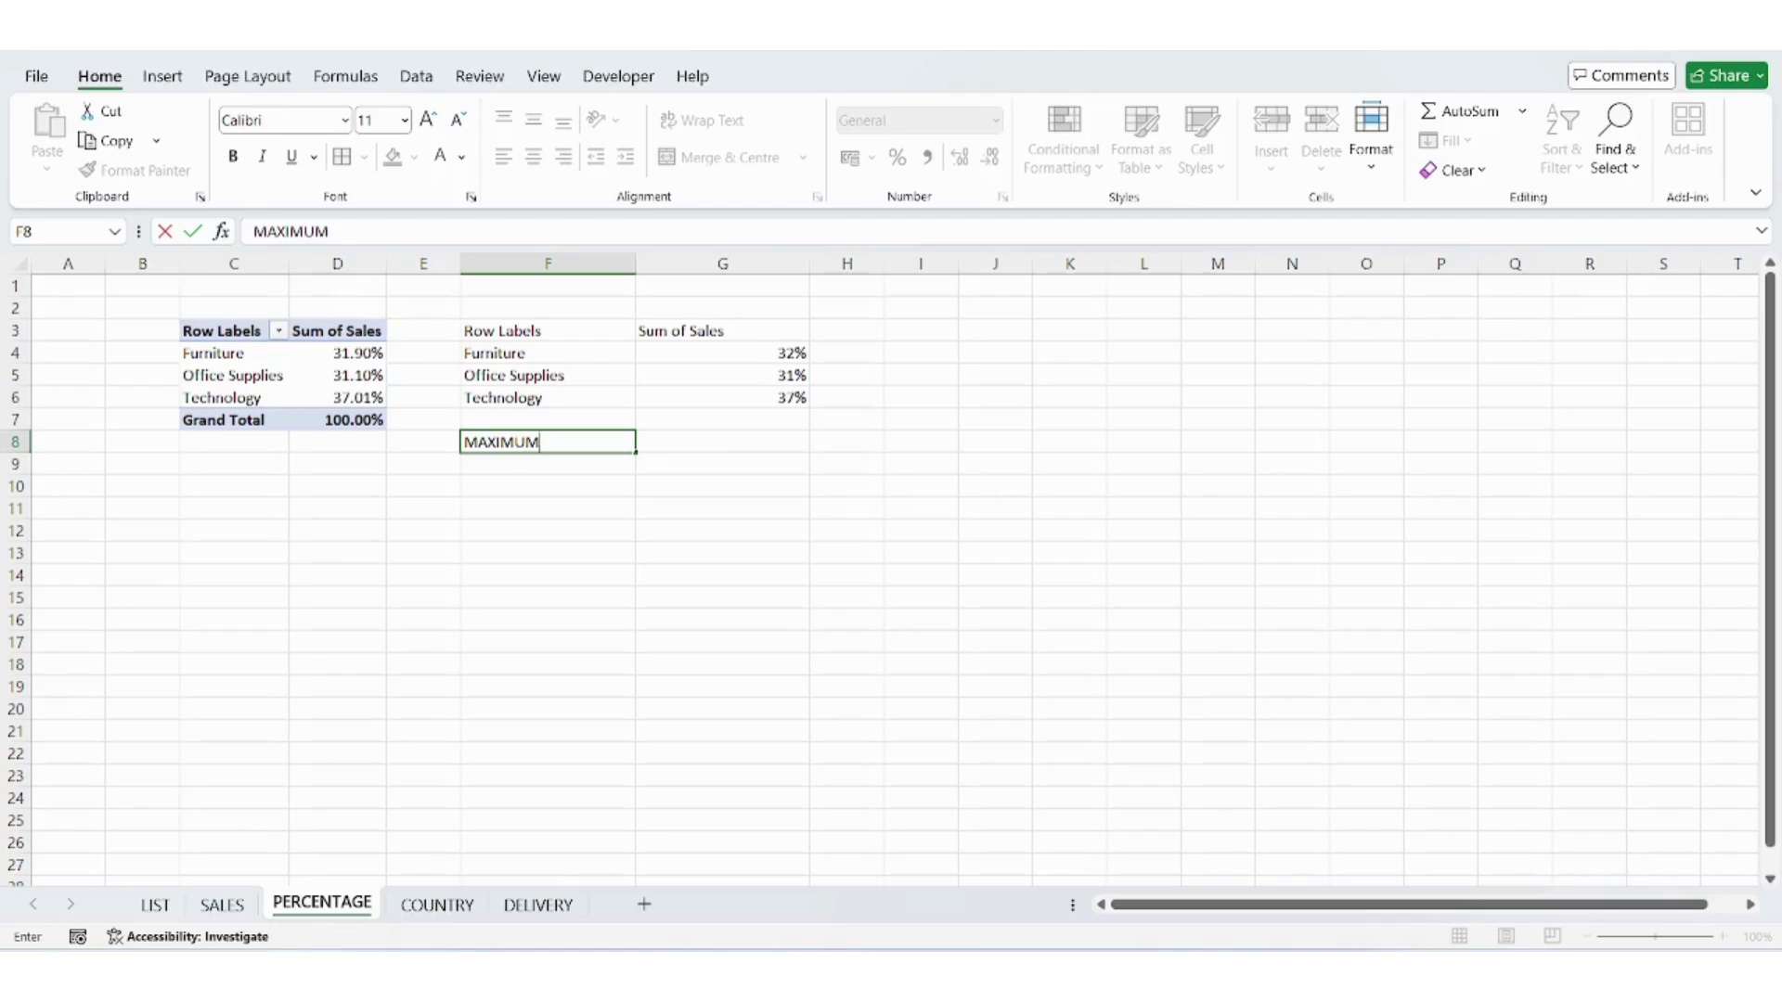
{"action": "left_click", "coordinate": [694, 448]}
{"action": "type", "text": "="}
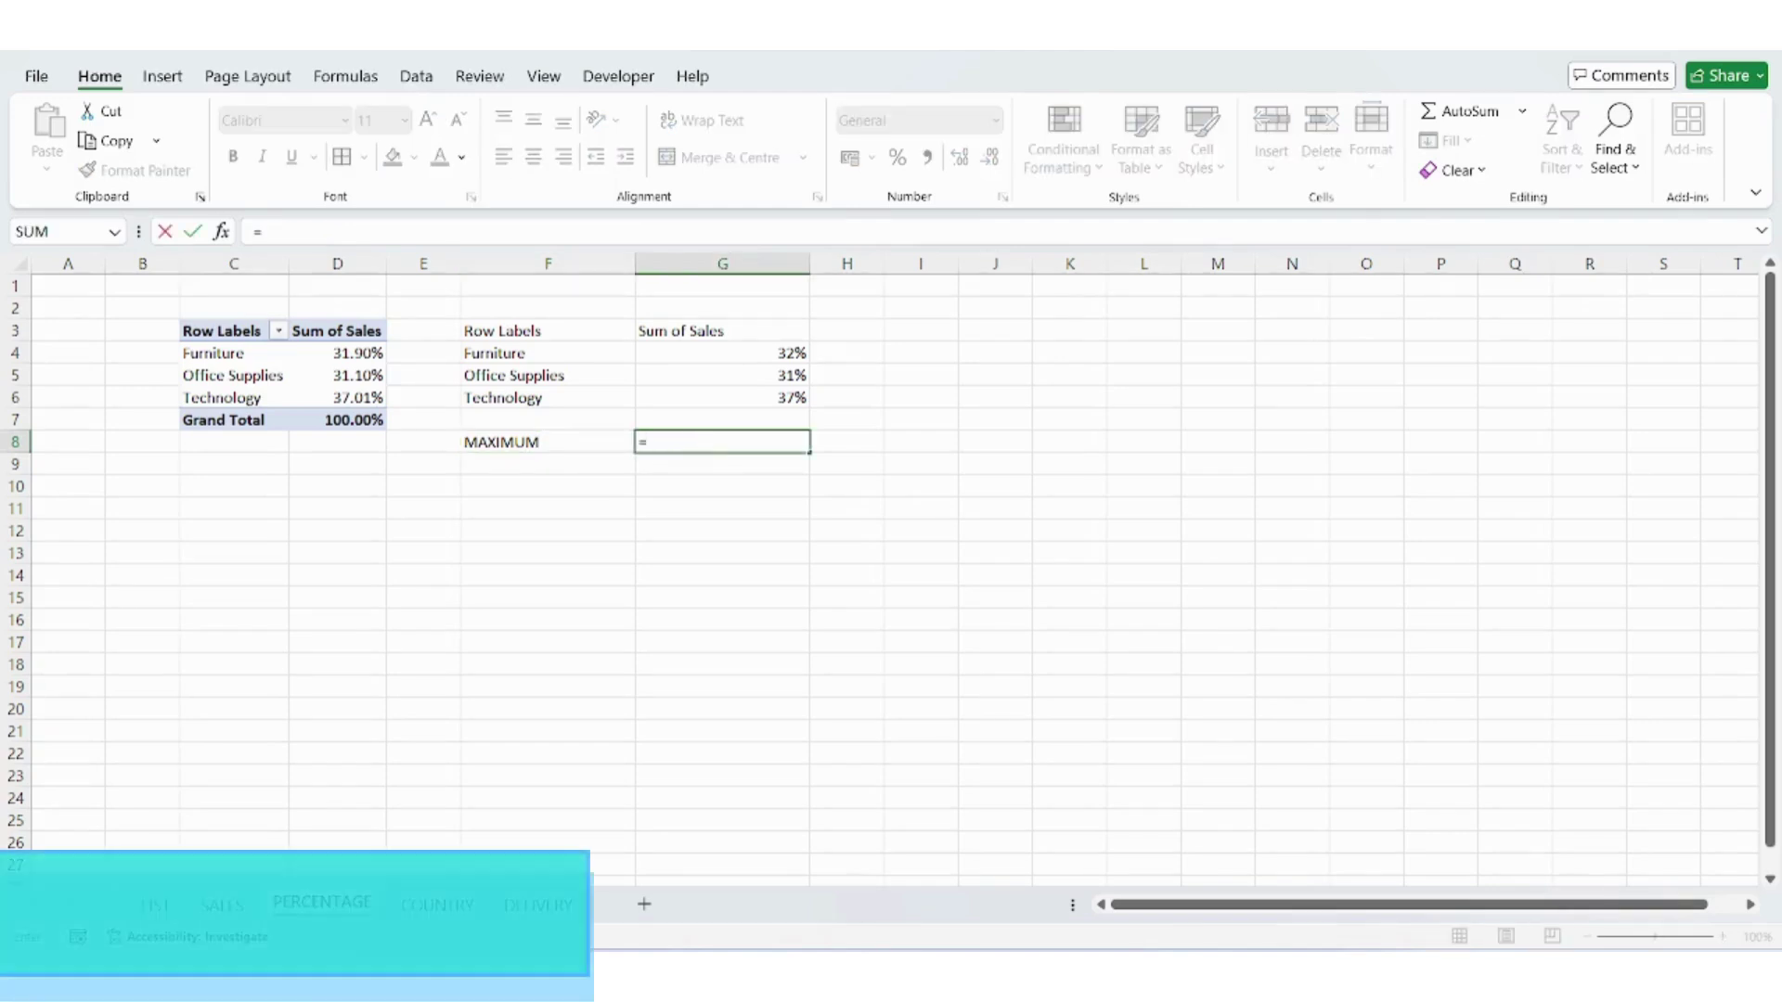
{"action": "type", "text": "MAX("}
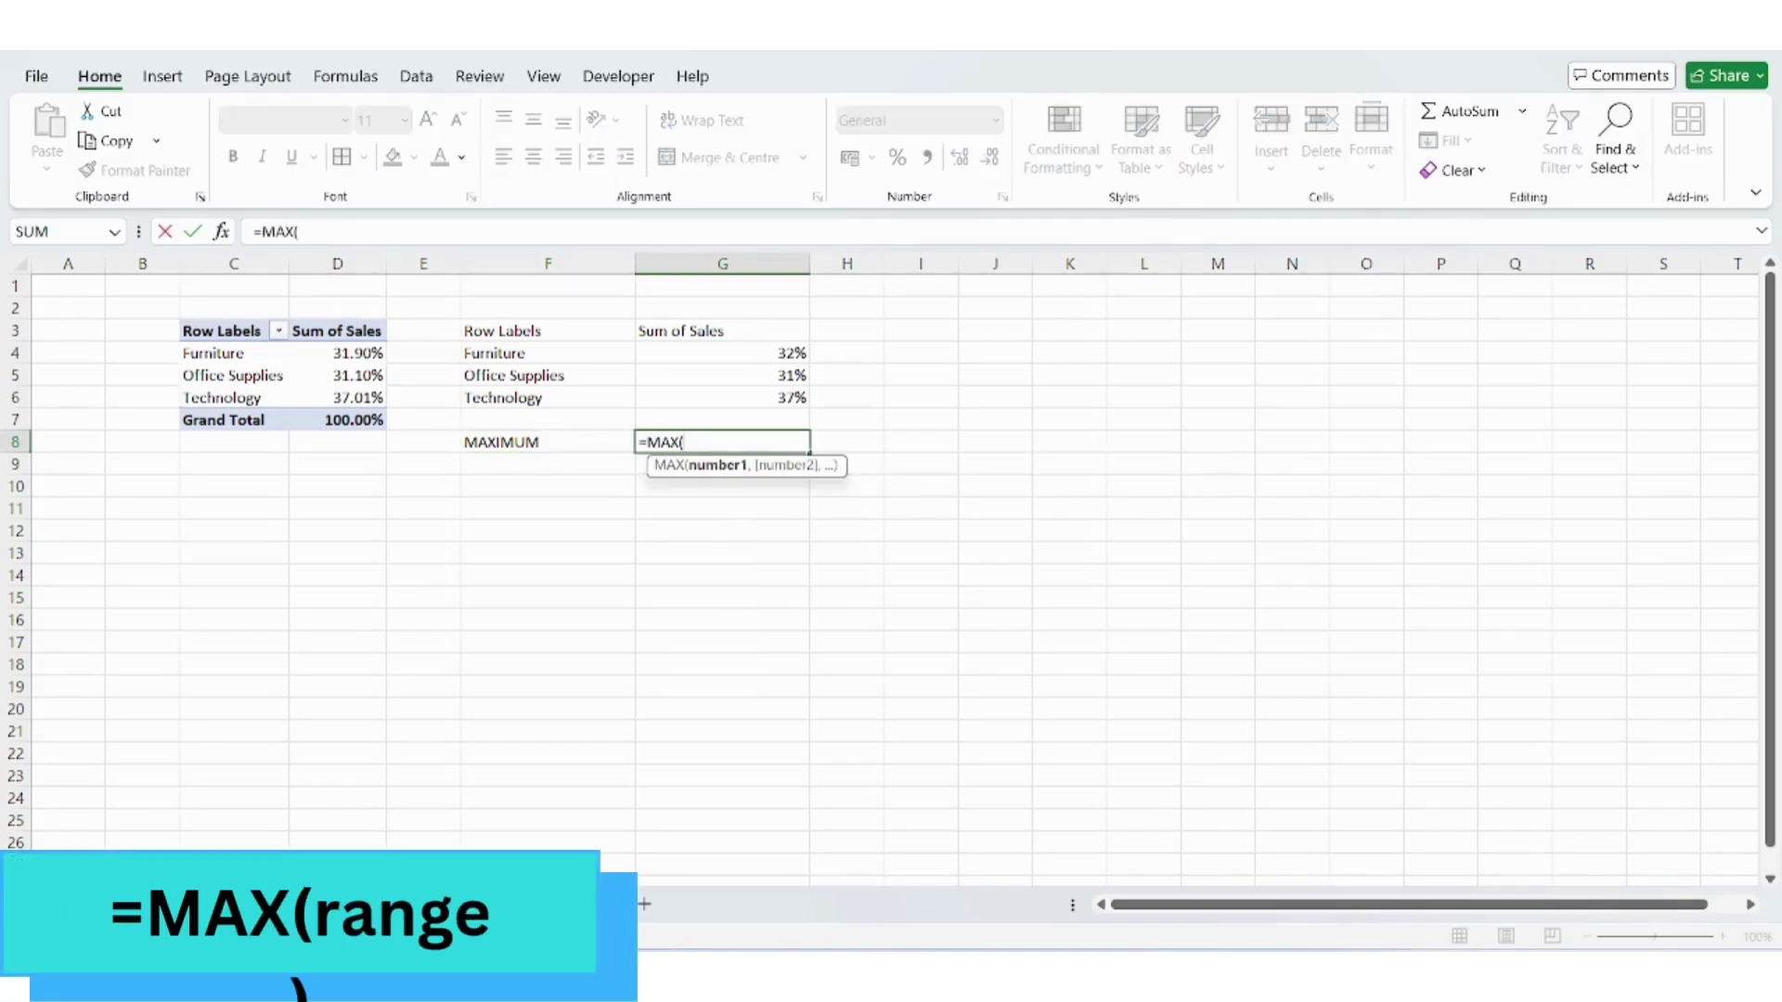
{"action": "left_click_drag", "start_coordinate": [692, 352], "coordinate": [752, 401]}
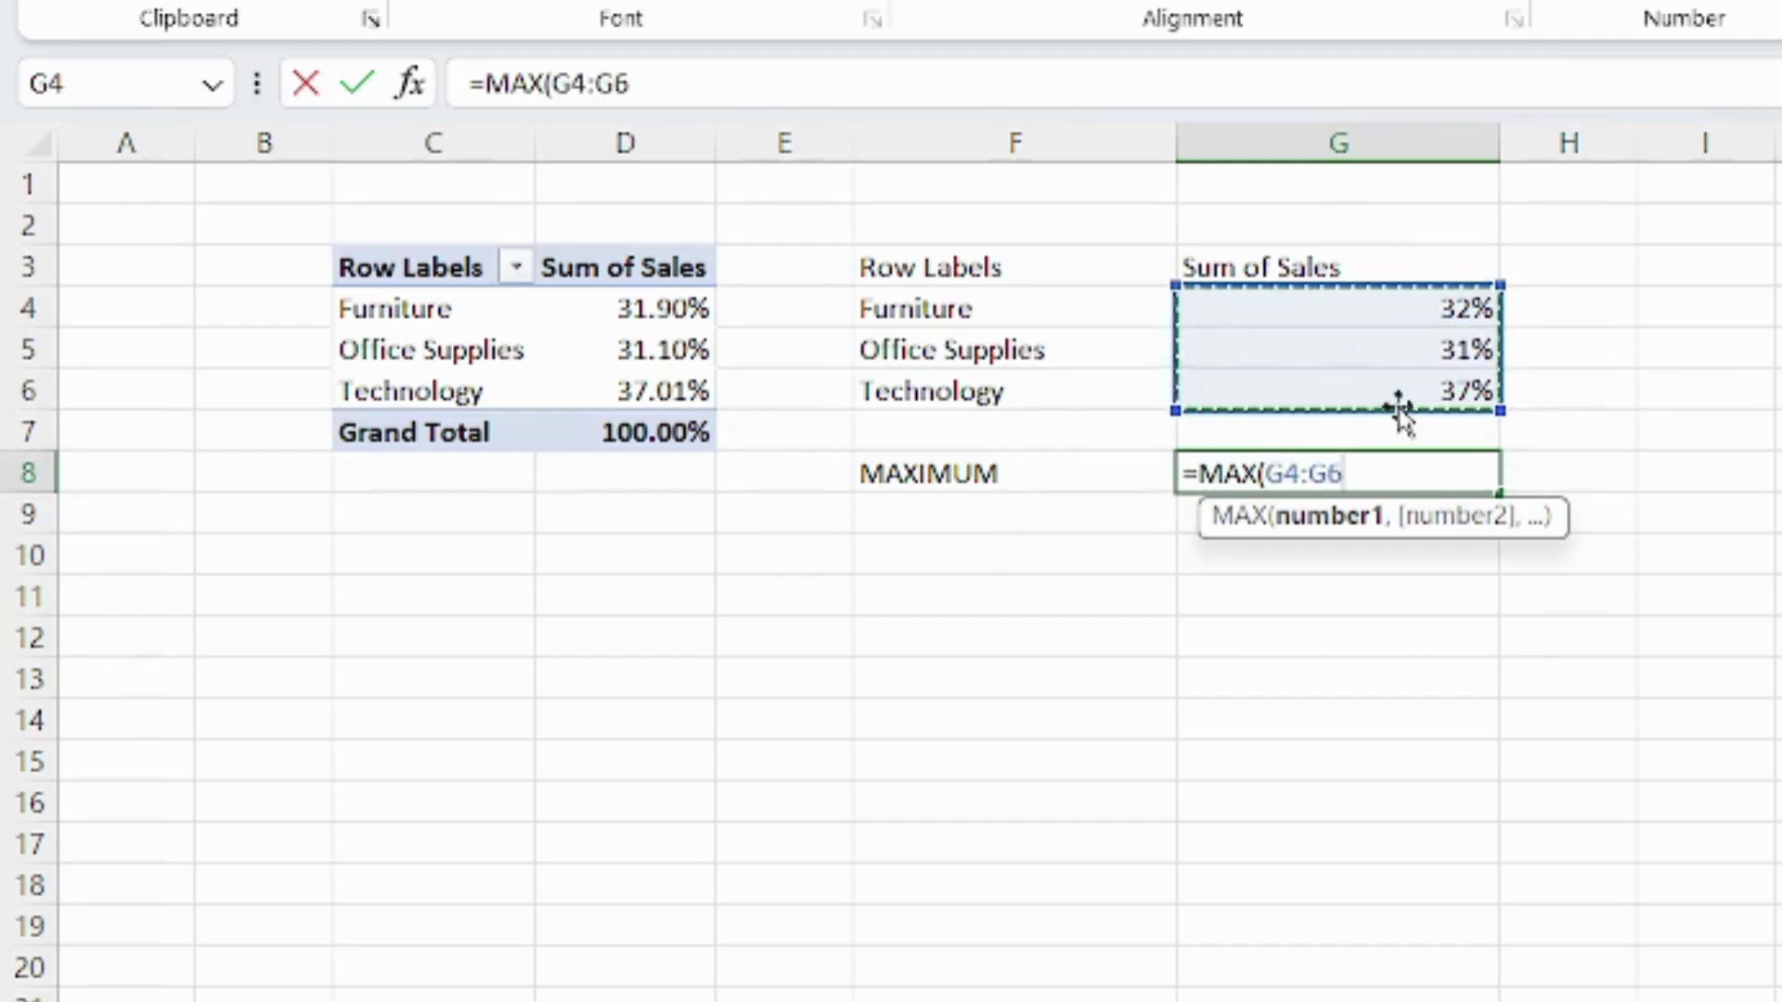
{"action": "type", "text": ")"}
{"action": "key", "text": "Return"}
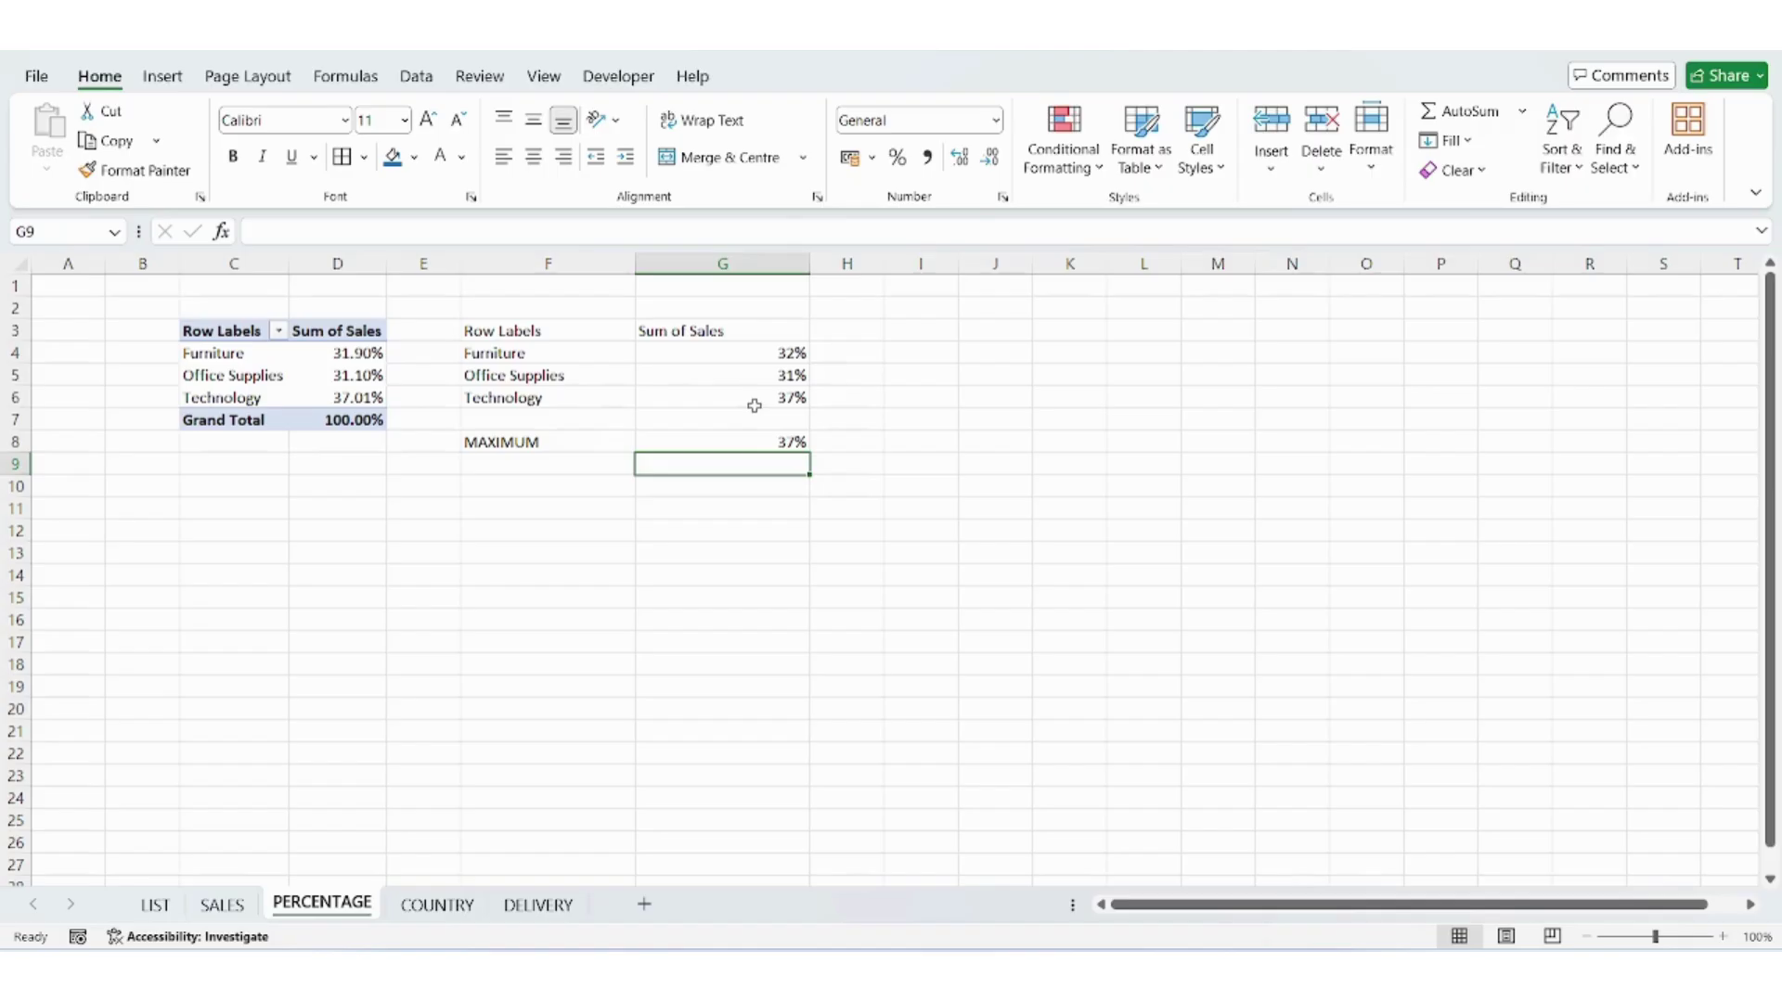
{"action": "left_click", "coordinate": [584, 375]}
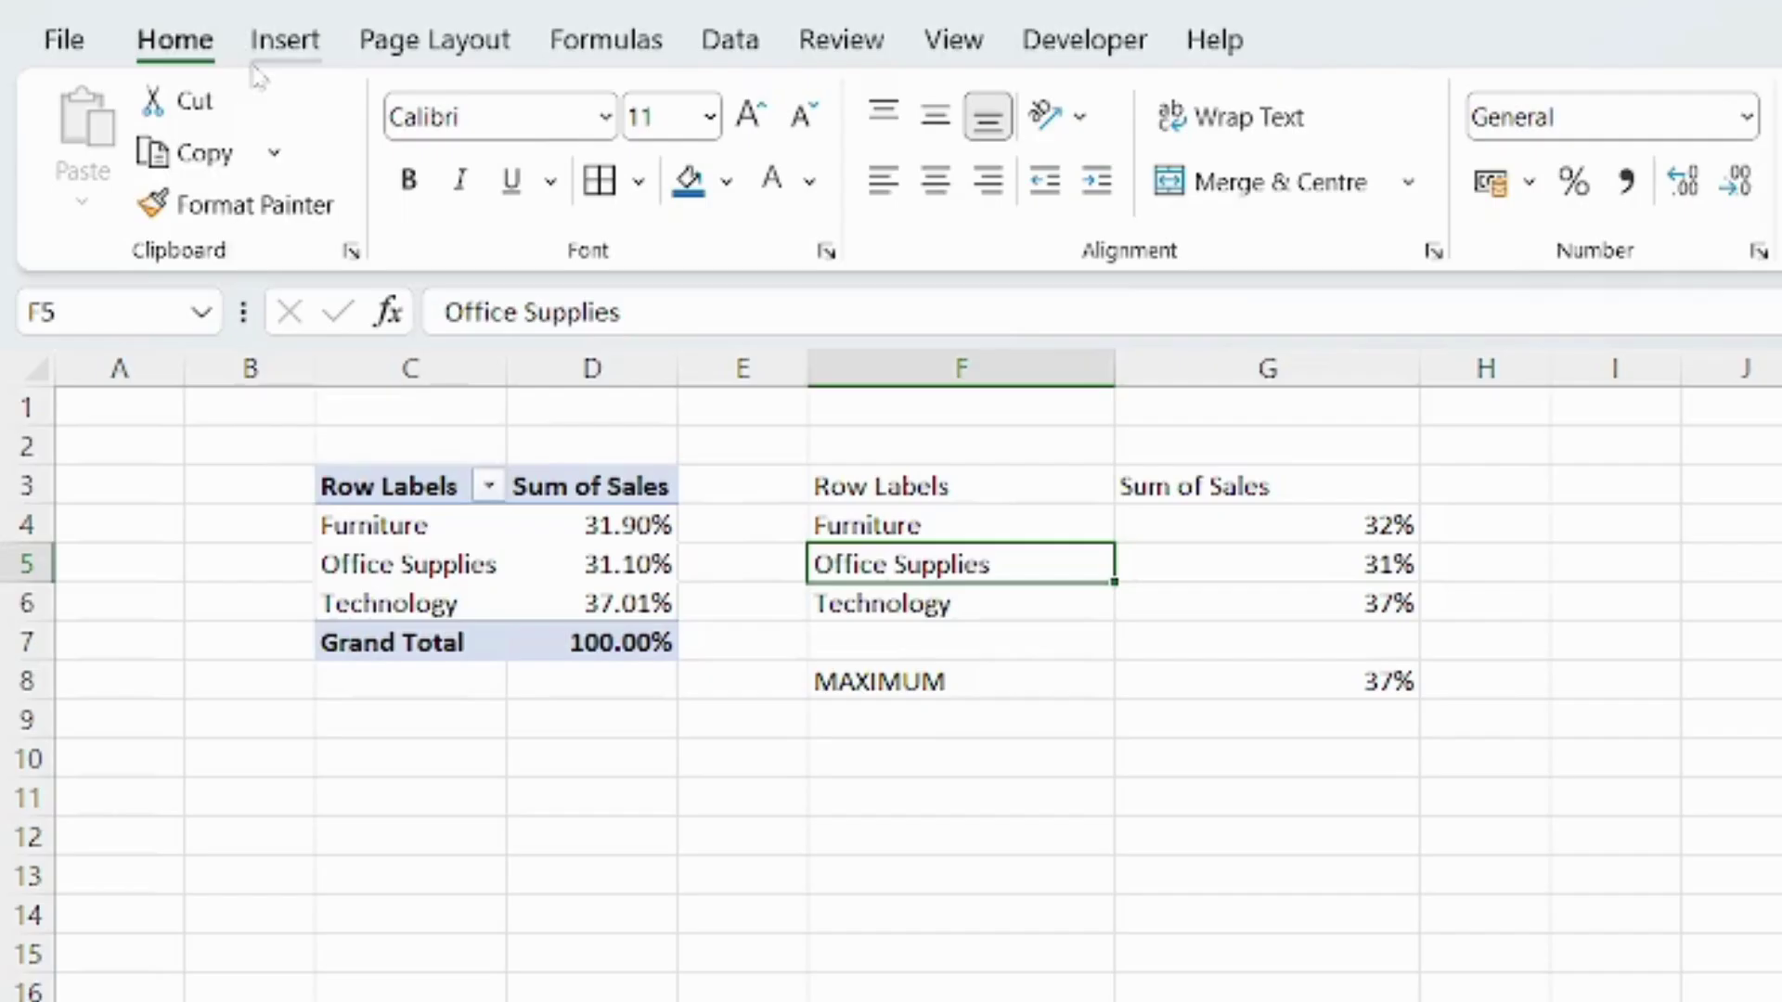
Insert a 2D pie chart of the category shares and place it below the MAXIMUM row.
{"action": "left_click", "coordinate": [149, 83]}
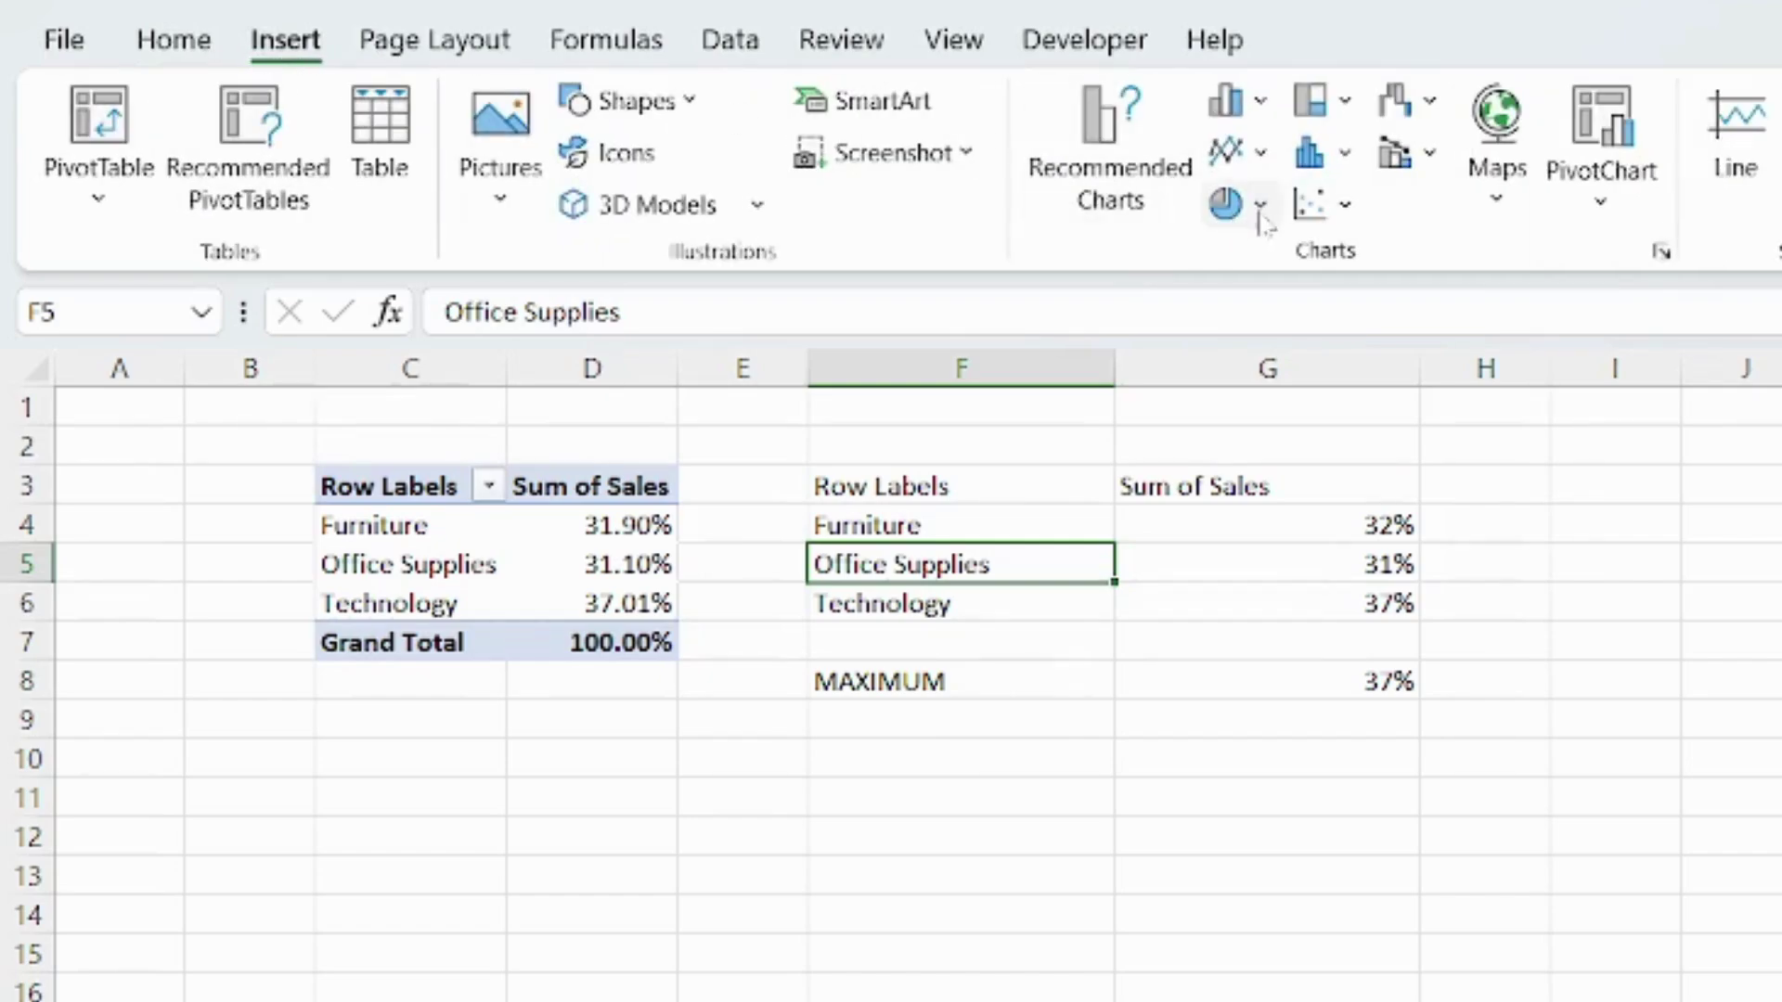
{"action": "left_click", "coordinate": [1257, 204]}
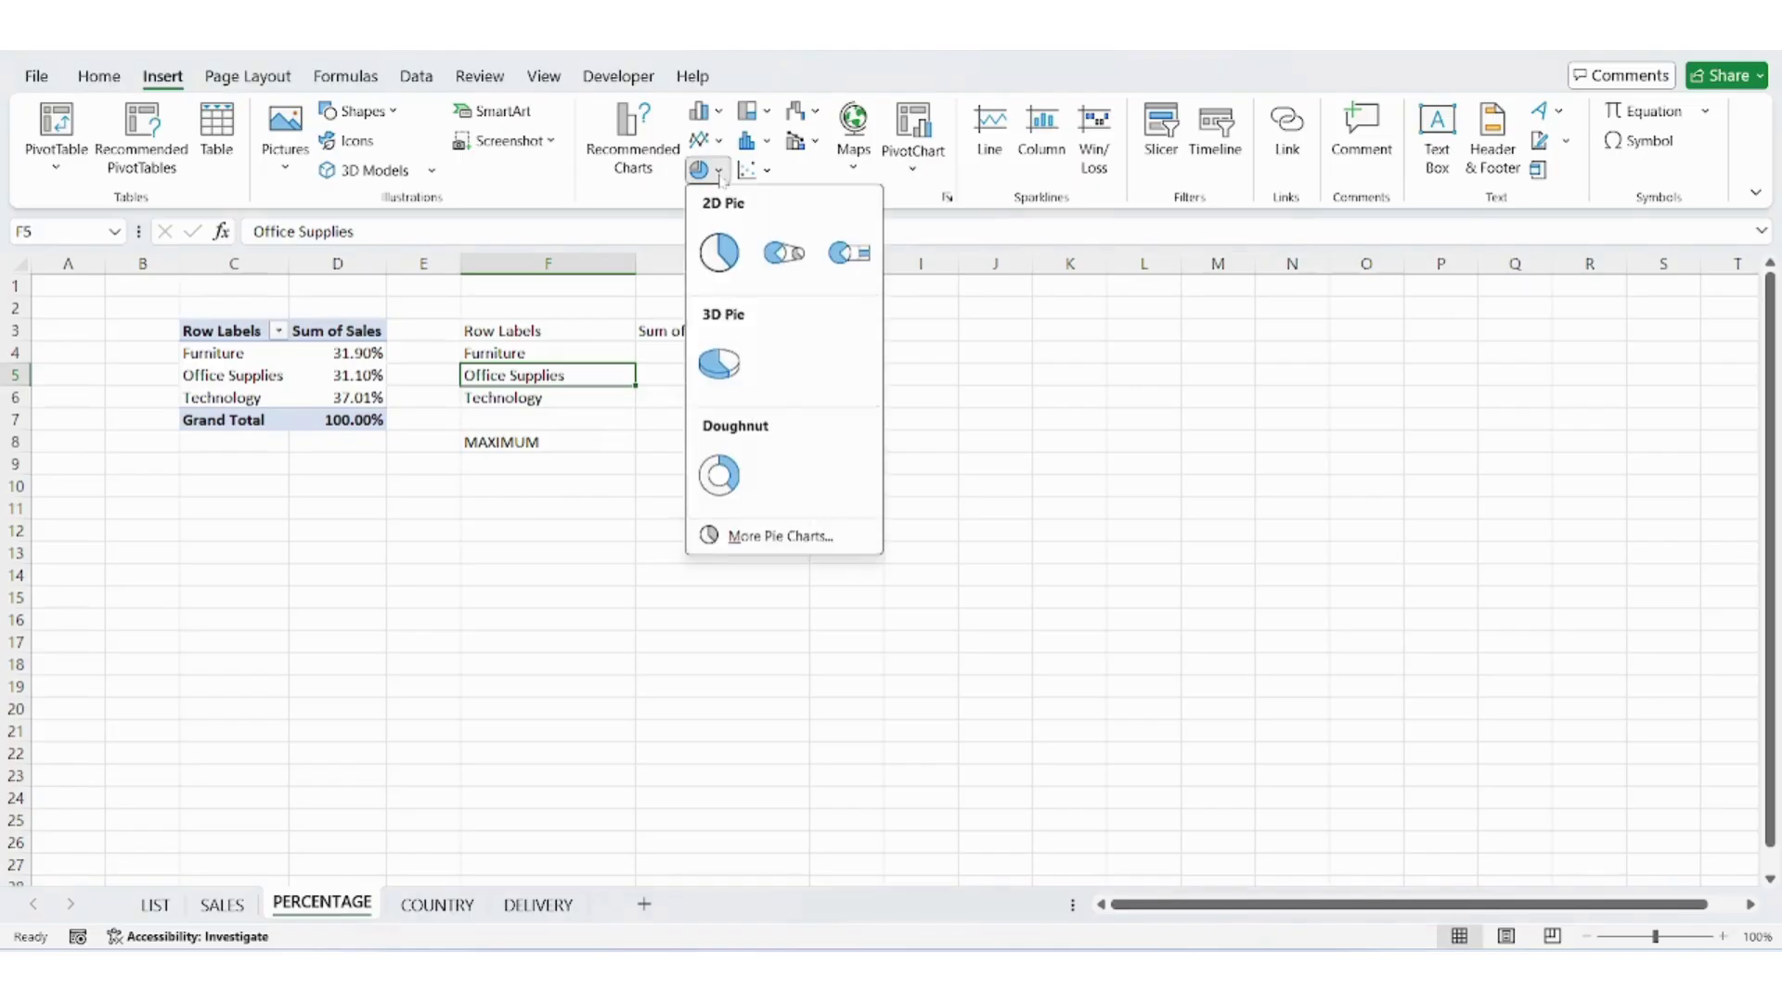
{"action": "left_click", "coordinate": [720, 252]}
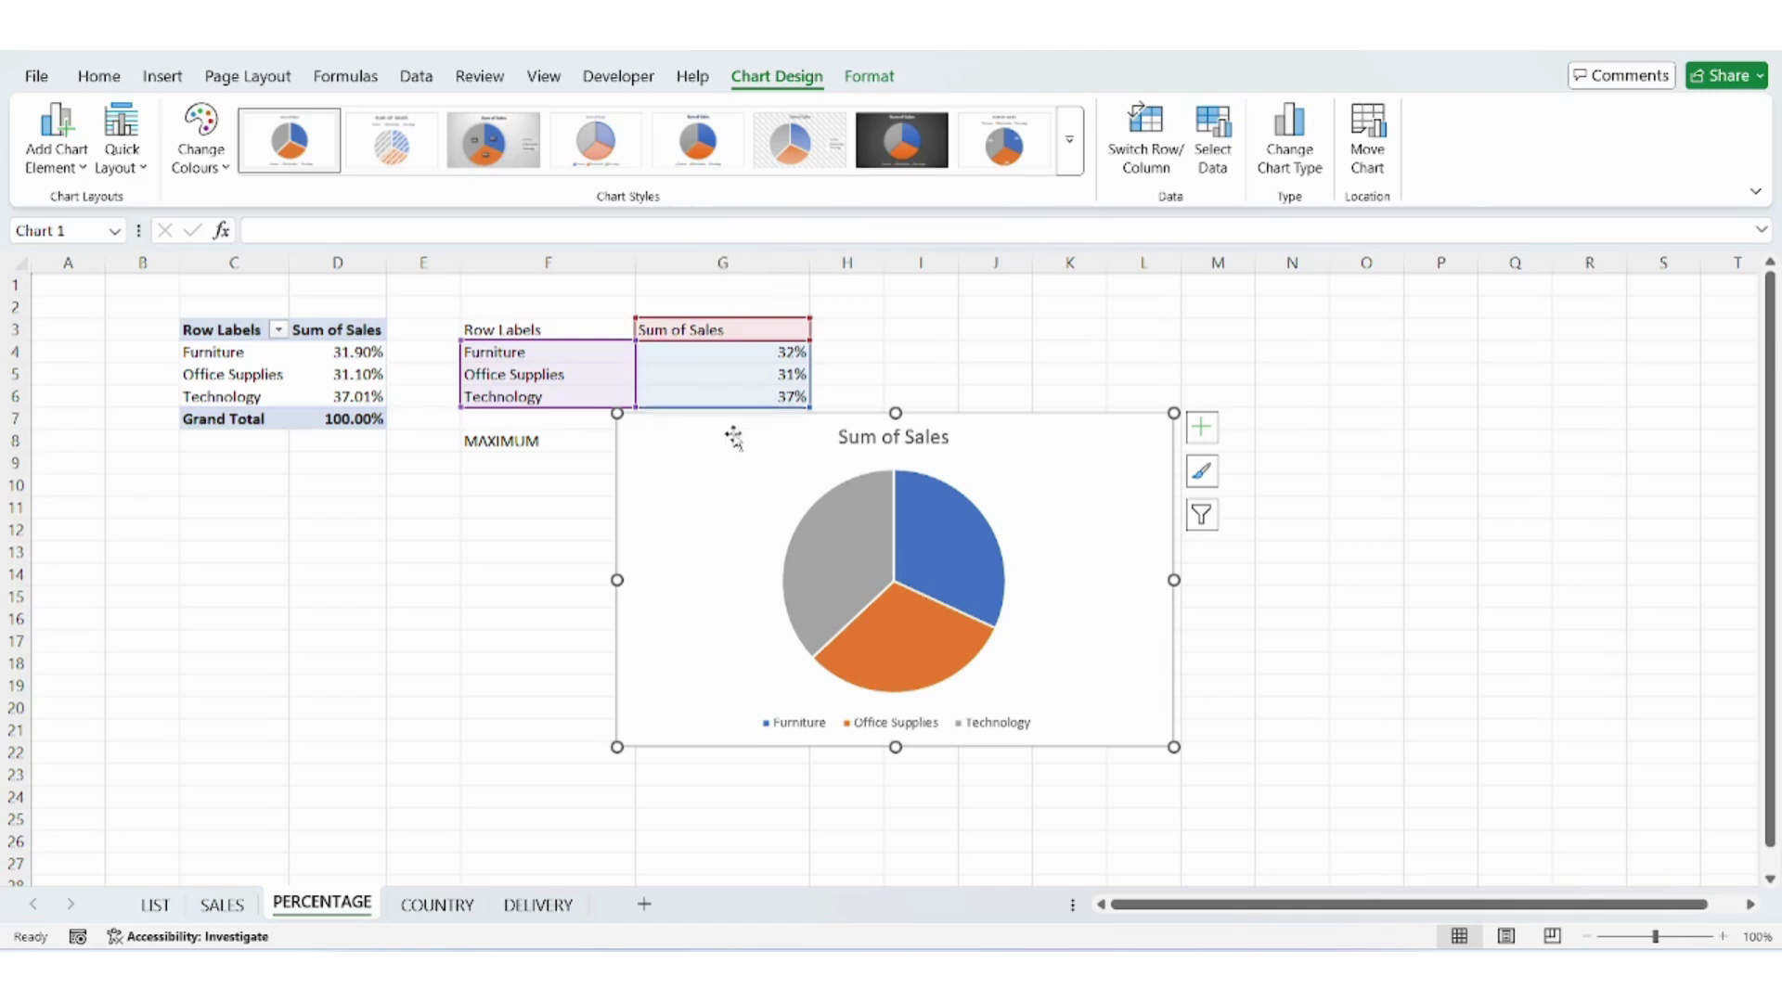
{"action": "left_click_drag", "start_coordinate": [727, 465], "coordinate": [702, 531]}
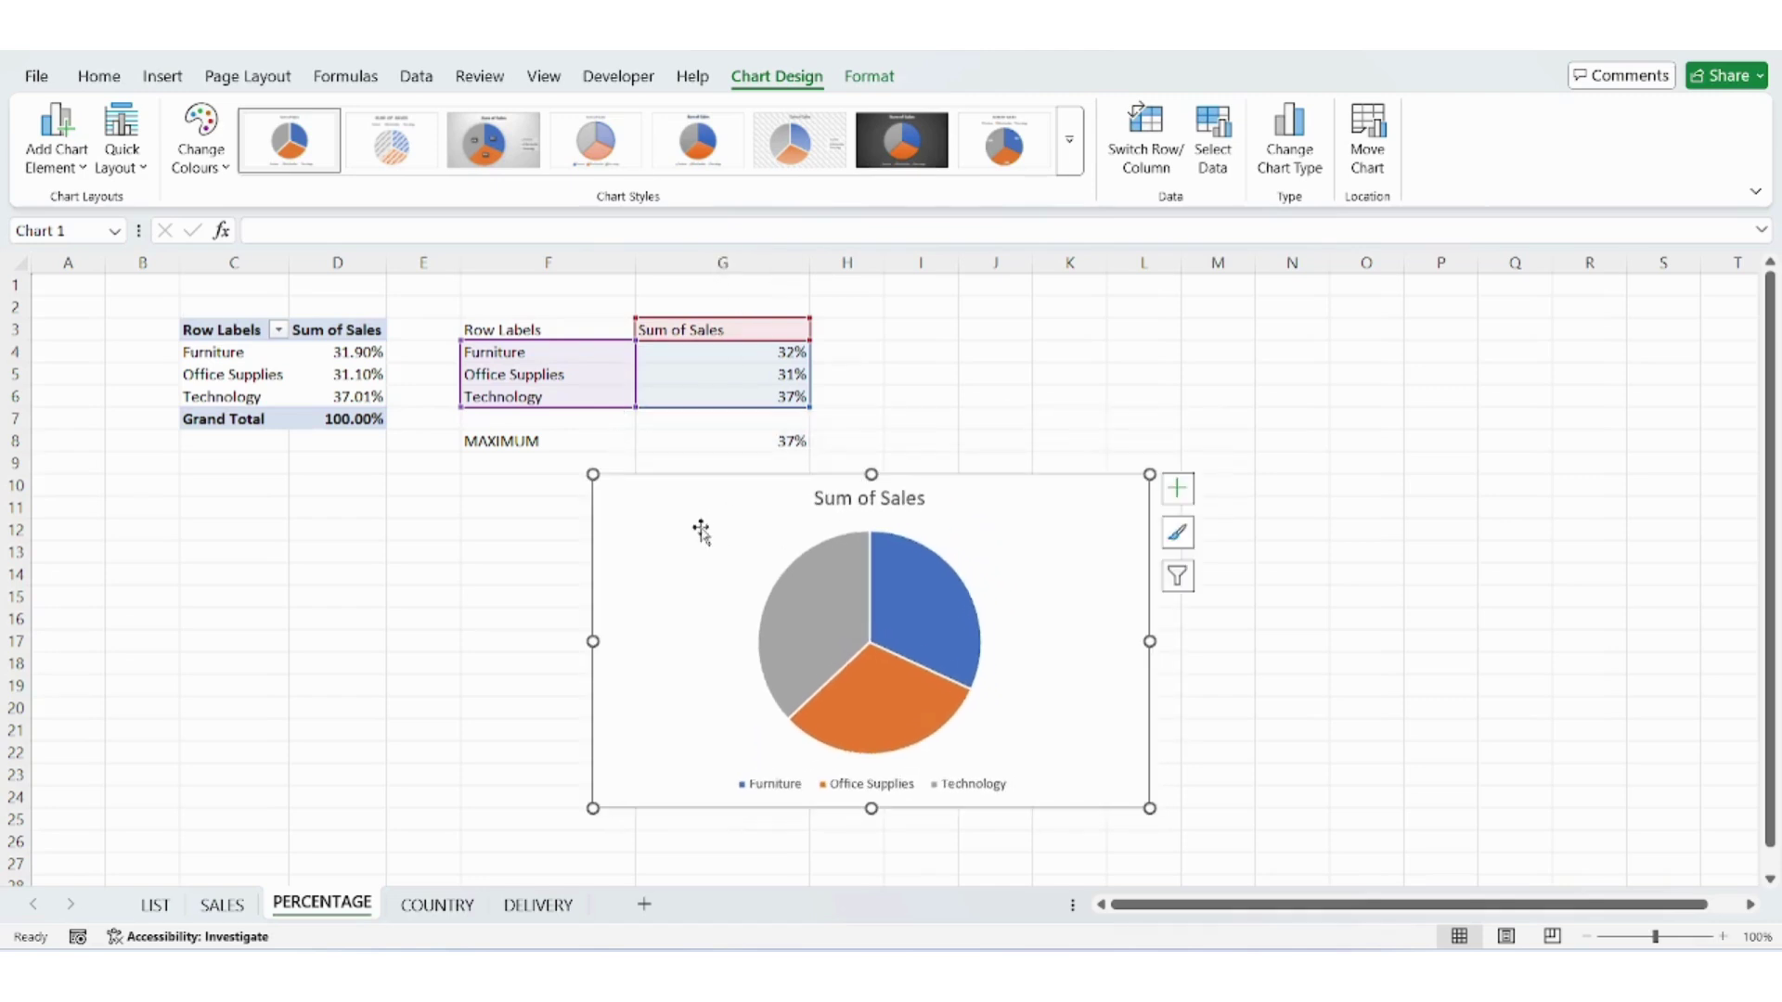
Delete the pie chart's title and legend, then nudge it slightly lower.
{"action": "left_click", "coordinate": [839, 498]}
{"action": "key", "text": "Delete"}
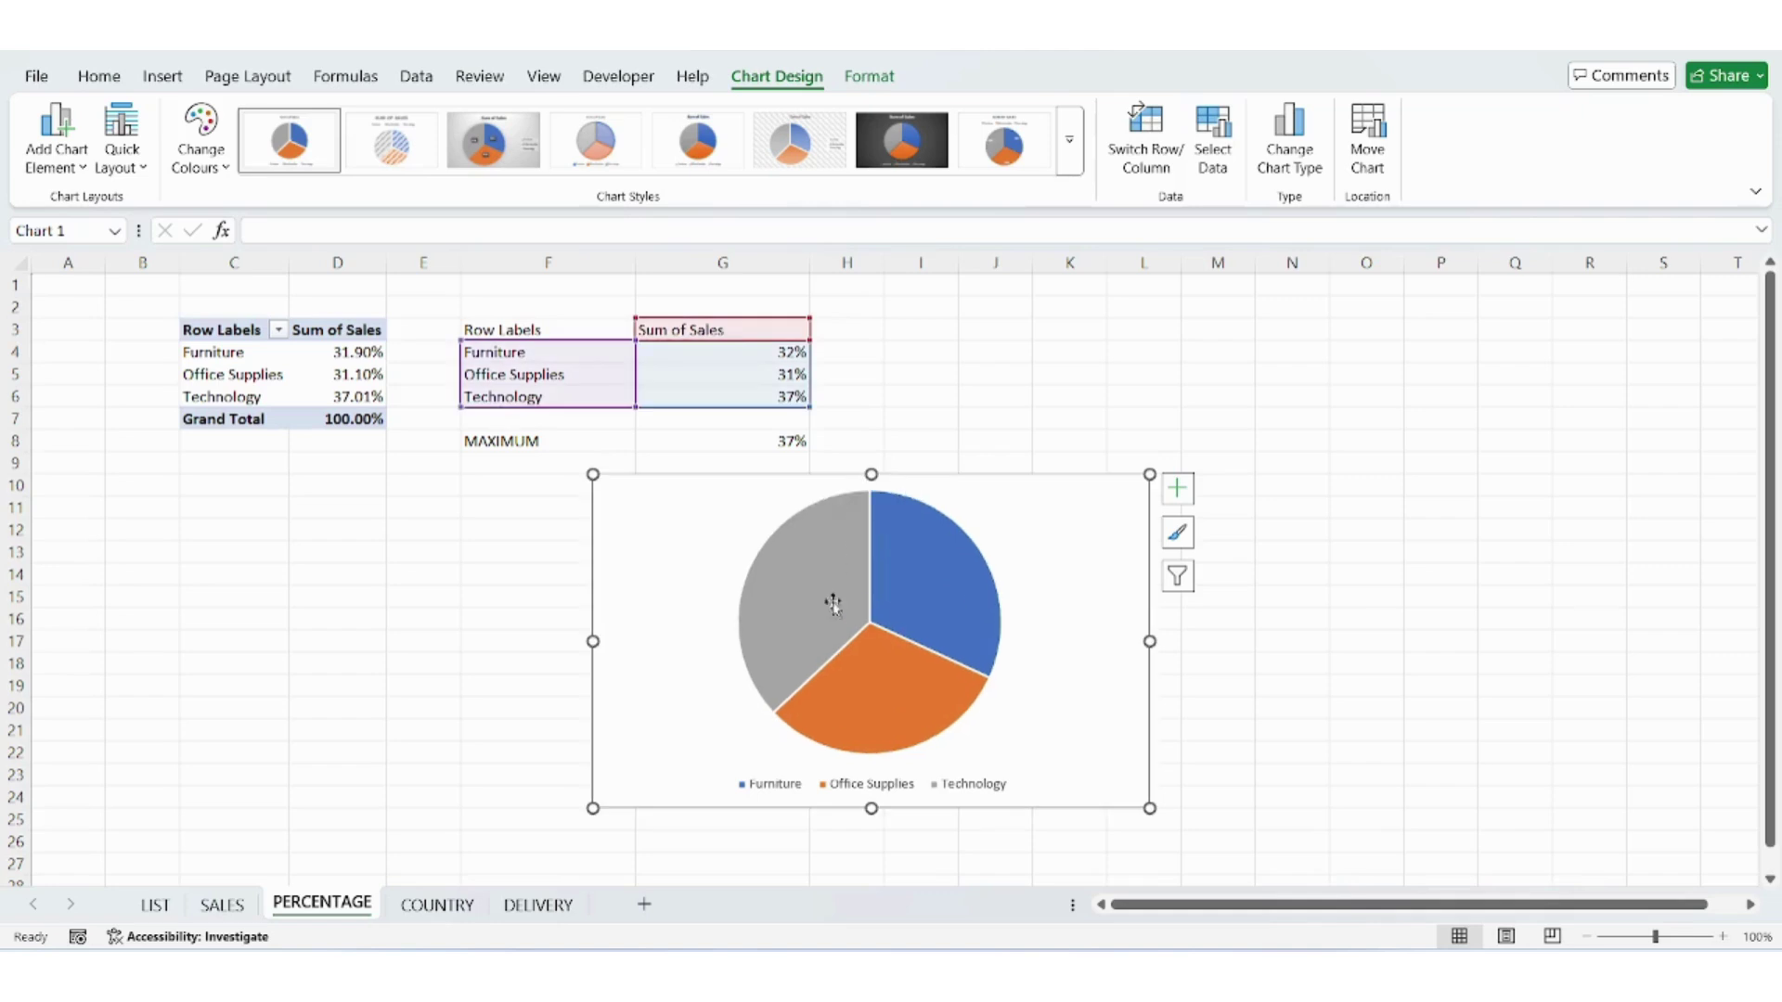
{"action": "left_click", "coordinate": [770, 785]}
{"action": "key", "text": "Delete"}
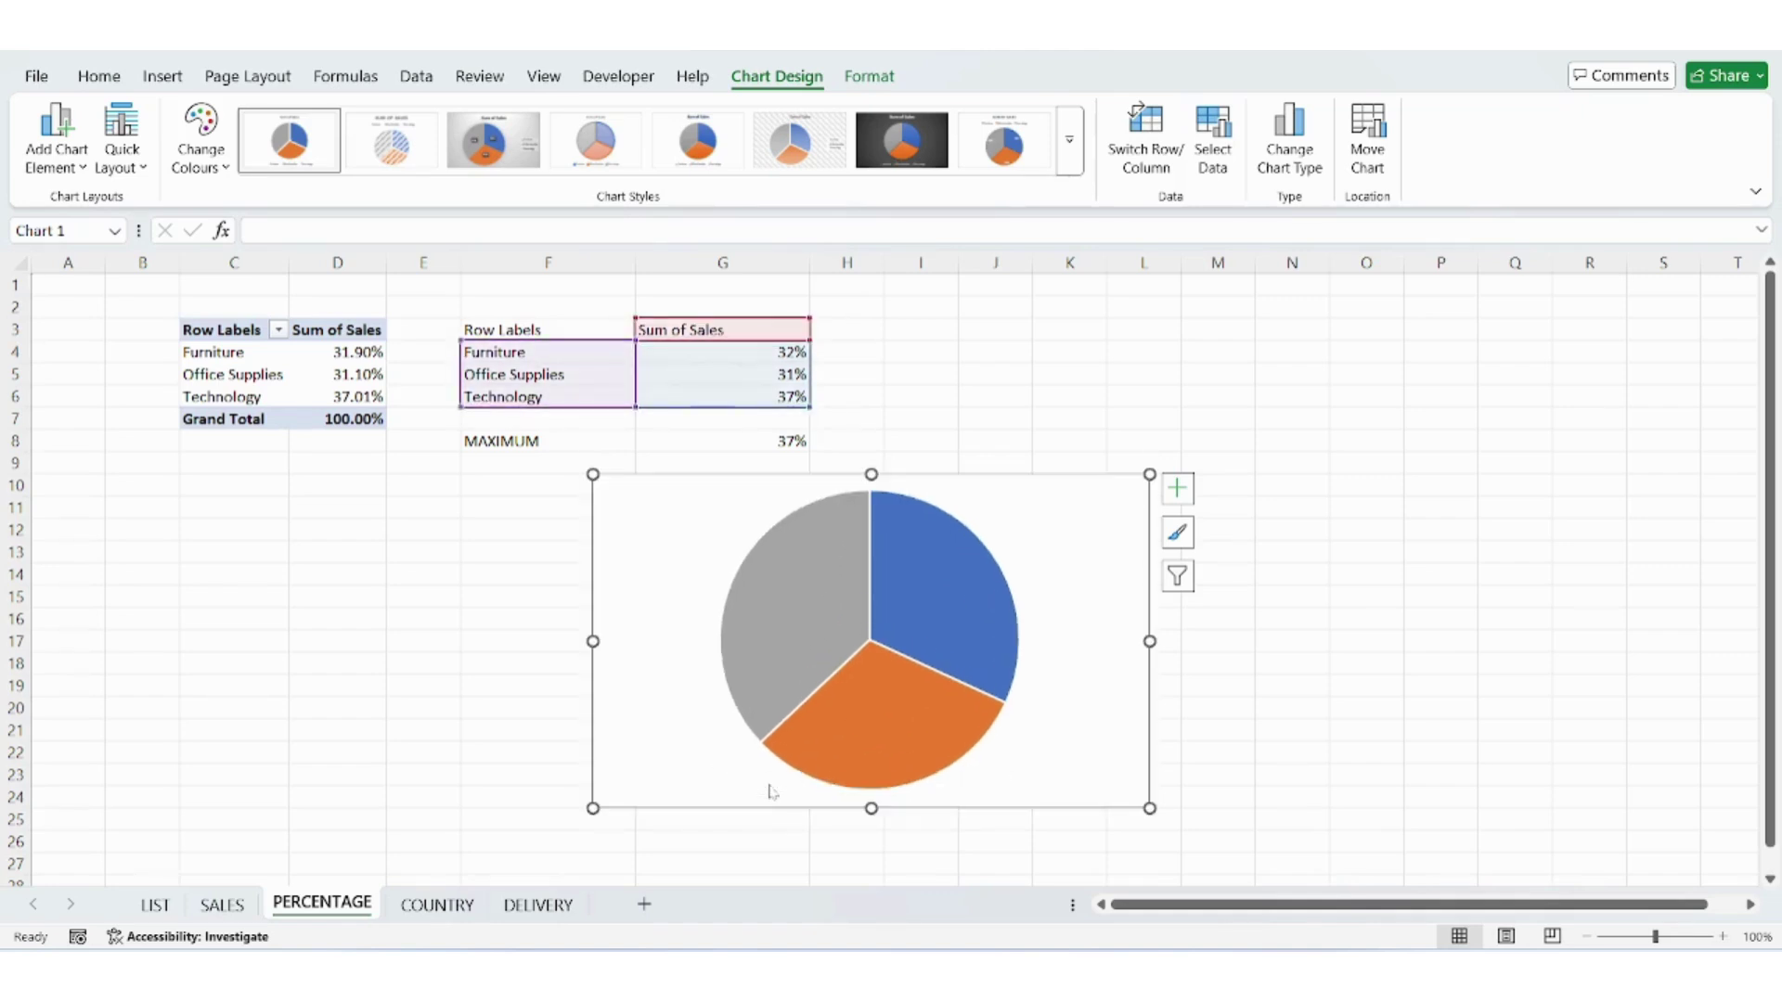
{"action": "left_click_drag", "start_coordinate": [714, 523], "coordinate": [720, 543]}
{"action": "left_click", "coordinate": [945, 380]}
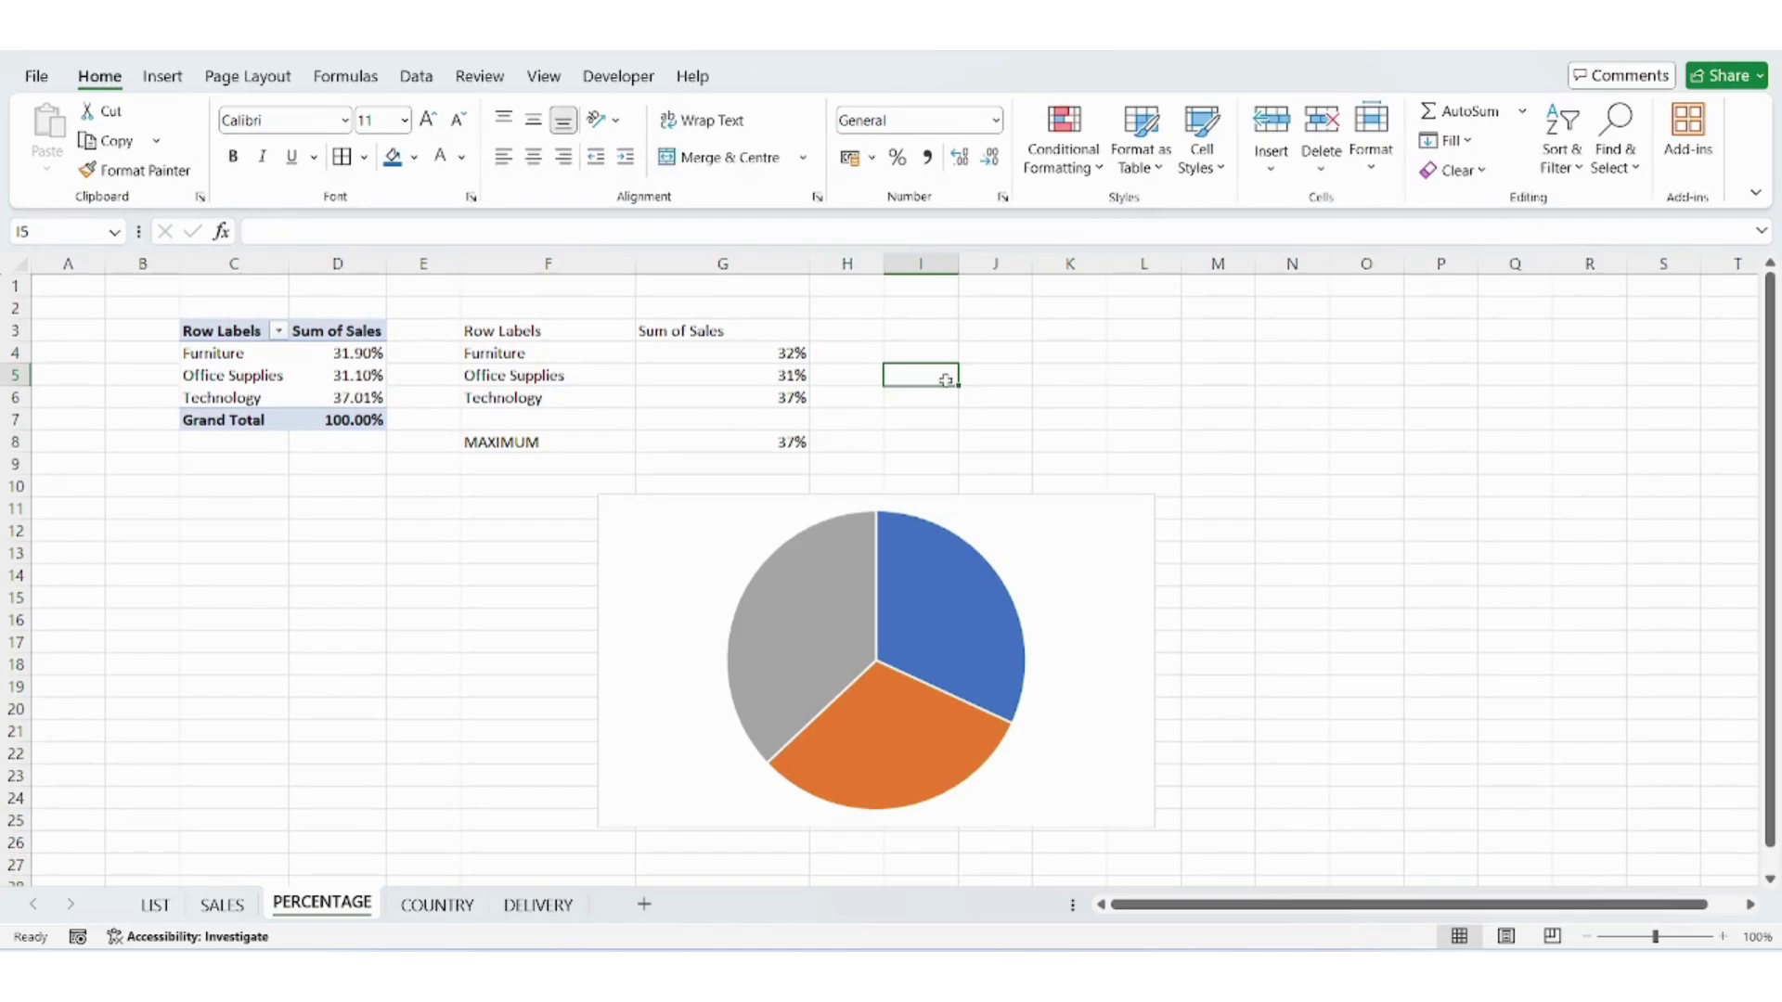